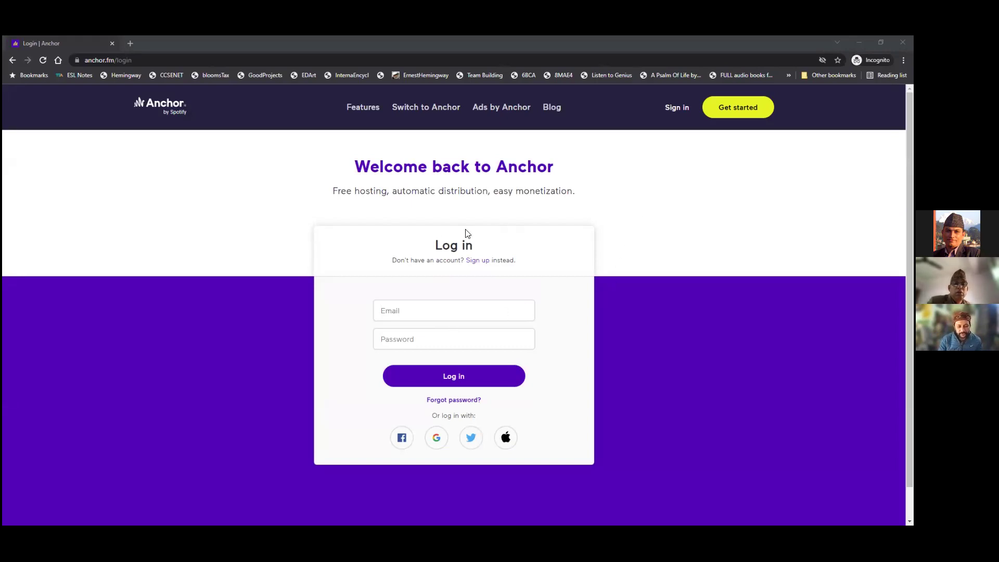
left_click(130, 43)
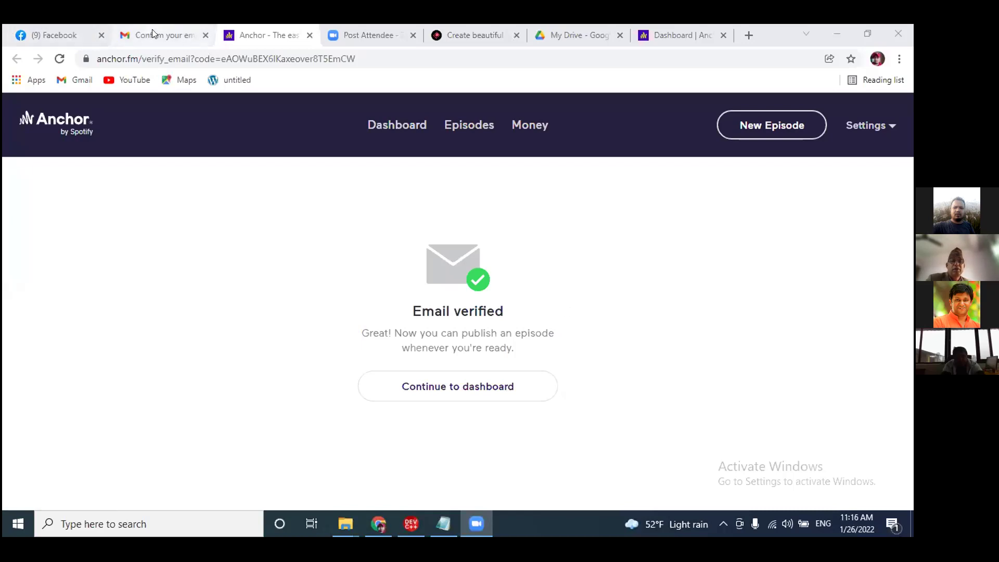
mouse_move(152, 29)
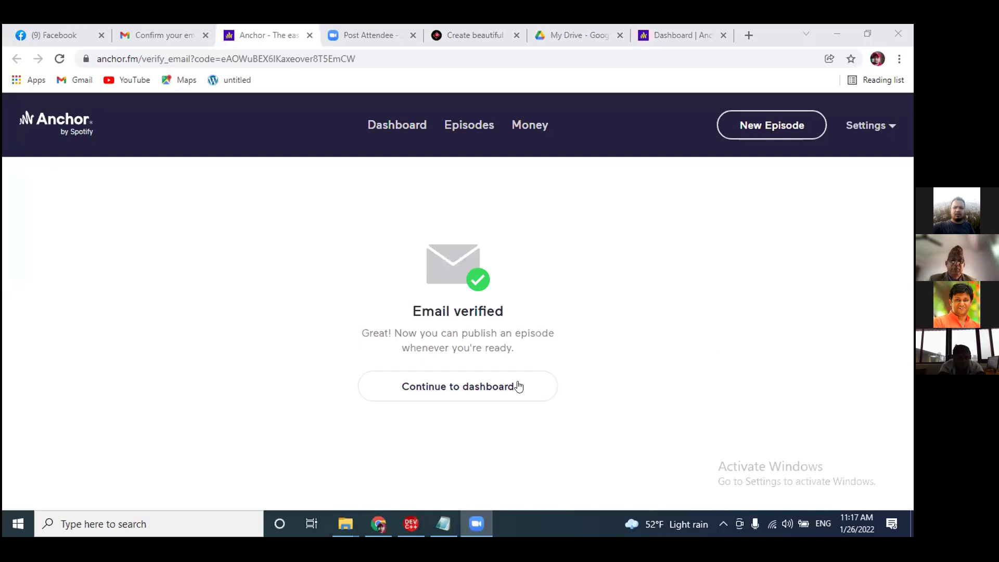
- Continue from the email verification page to the dashboard and review the getting-started steps for the first episode, podcast setup and monetization
left_click(465, 387)
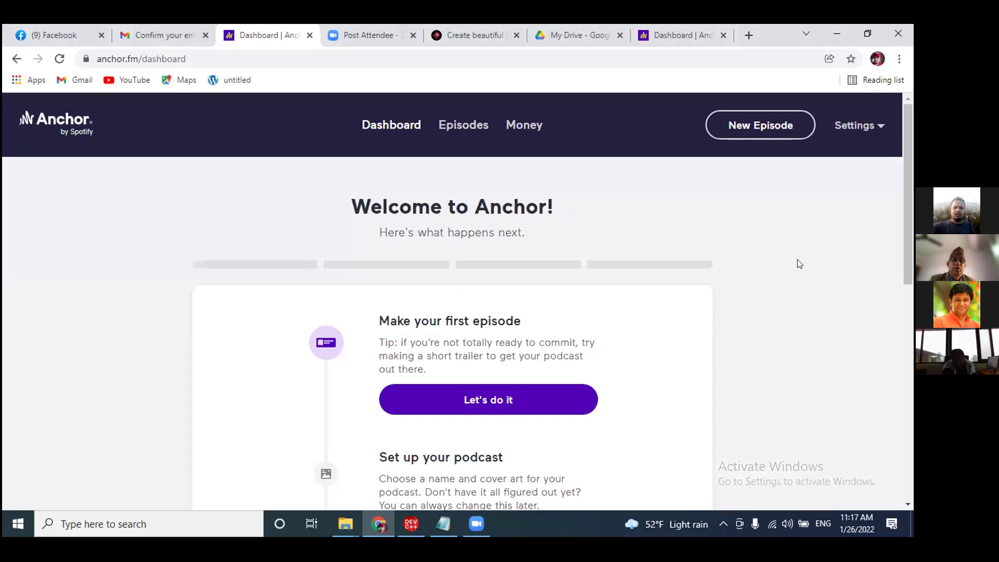
scroll(799, 264, "down", 4)
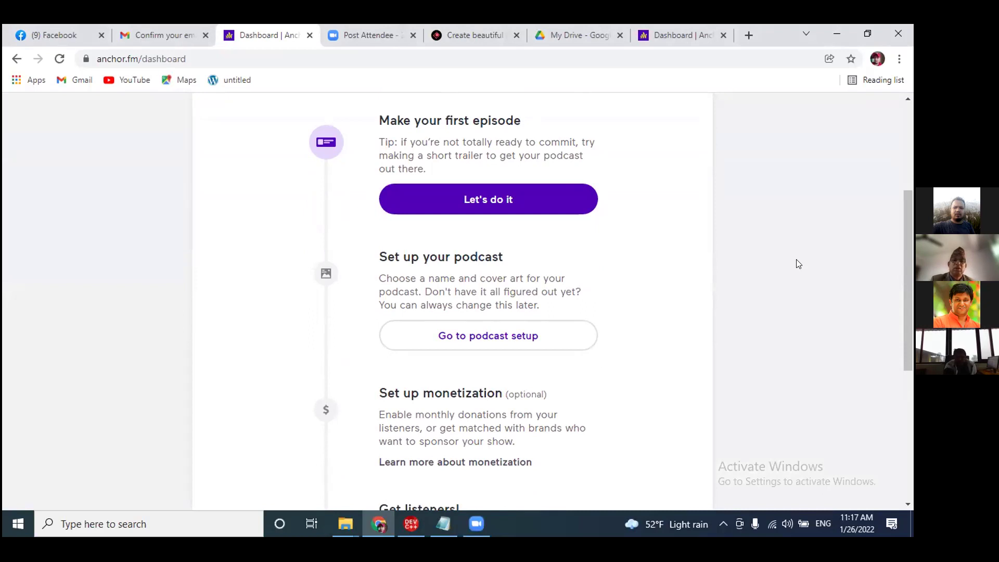
scroll(798, 264, "up", 1)
scroll(799, 264, "up", 1)
scroll(799, 264, "down", 1)
scroll(799, 264, "down", 1)
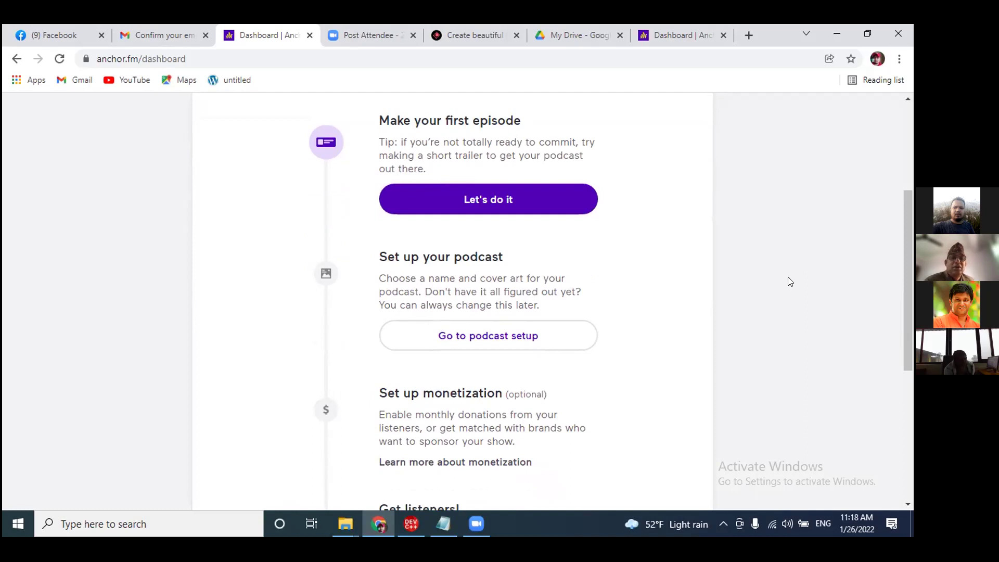
scroll(788, 277, "up", 4)
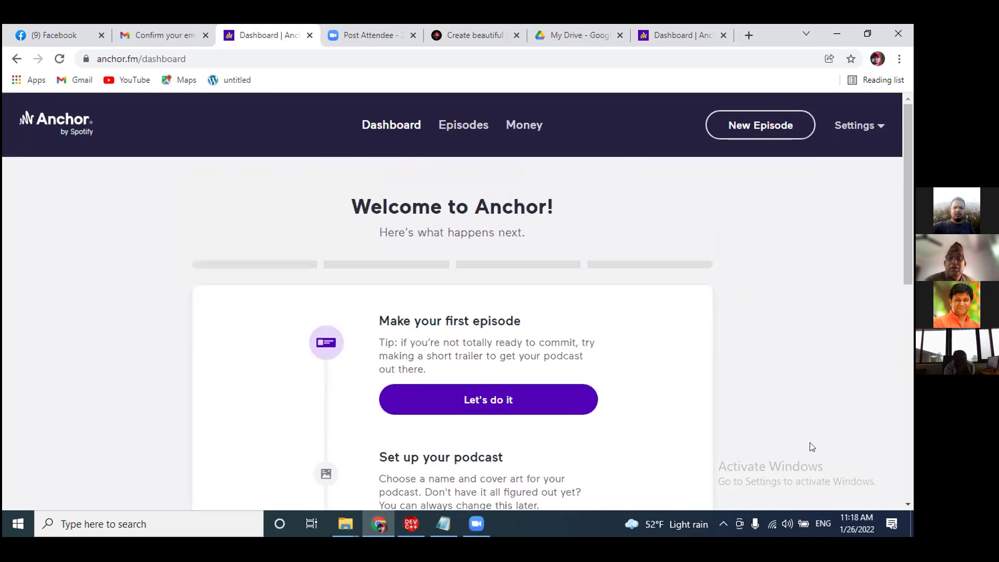
- Open the Podcast settings page for updating the podcast's details
left_click(876, 130)
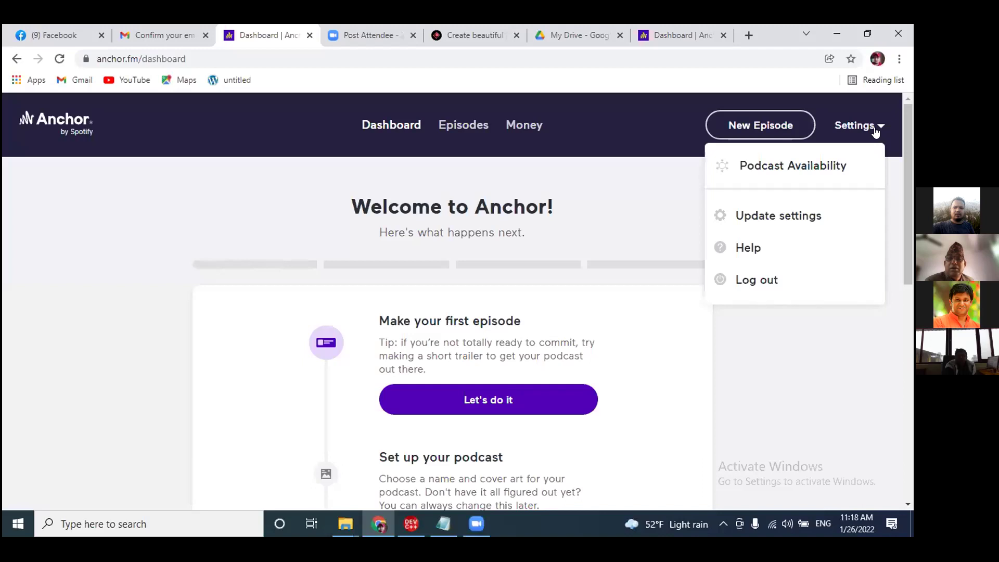
left_click(764, 217)
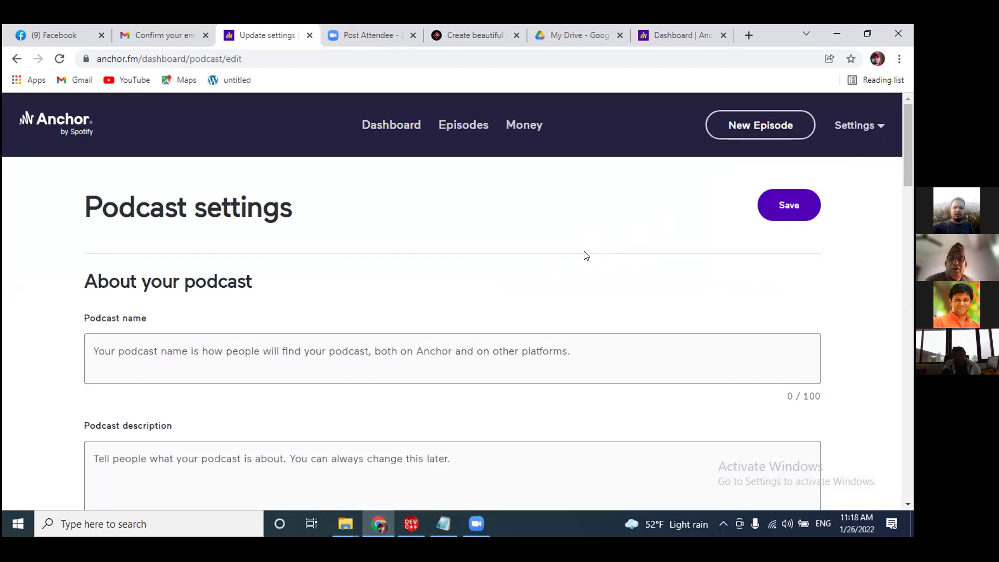
scroll(586, 255, "down", 1)
scroll(624, 247, "up", 1)
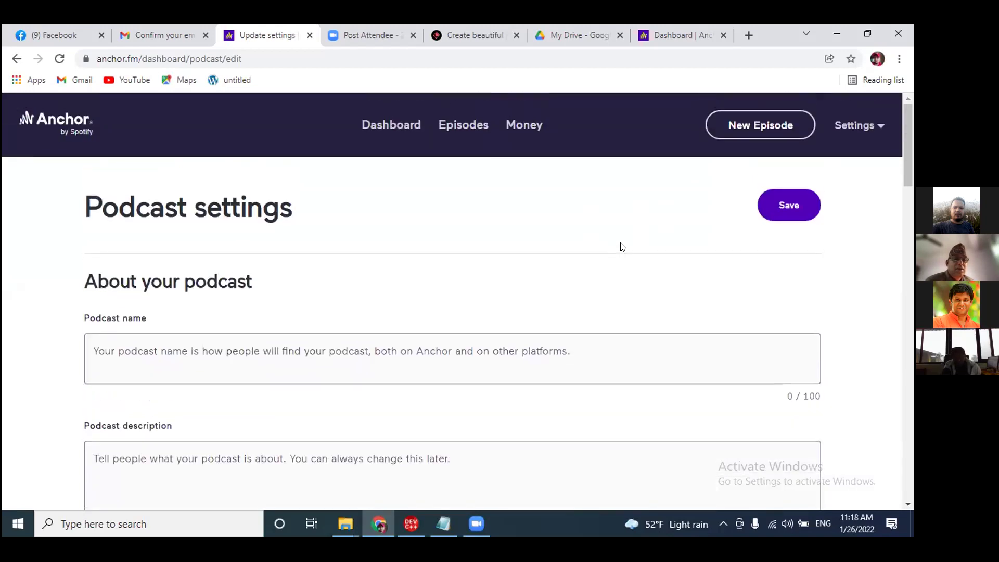
- Examine the podcast settings, including name, description, cover art, category, language, advanced options, account details and social connections
scroll(623, 246, "down", 4)
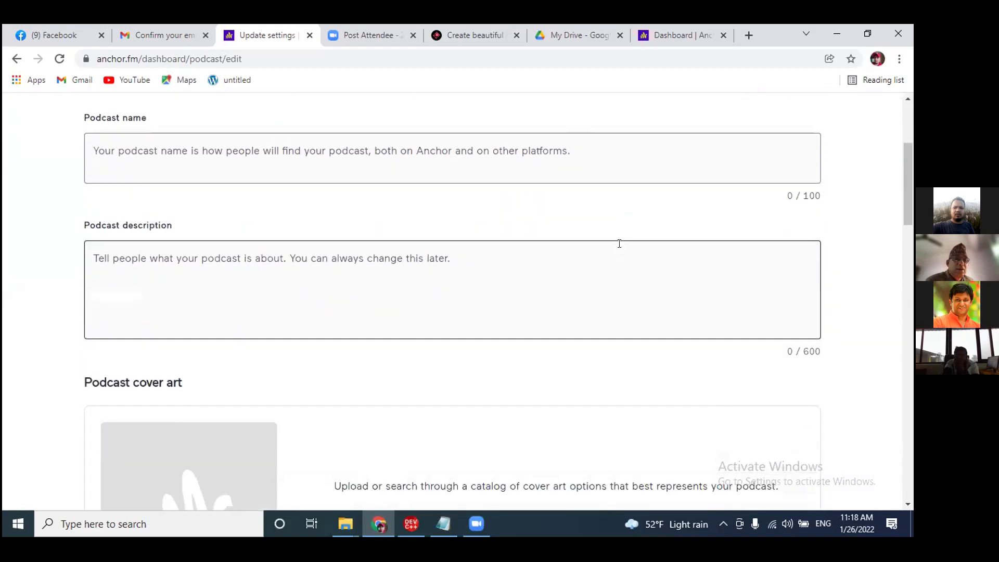
scroll(619, 244, "down", 1)
scroll(621, 244, "down", 1)
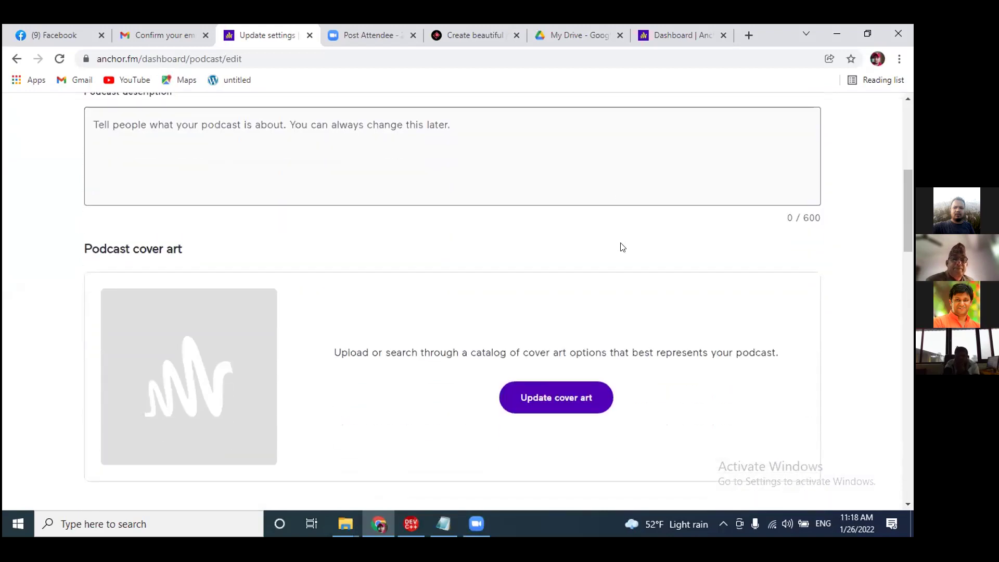
scroll(623, 247, "down", 4)
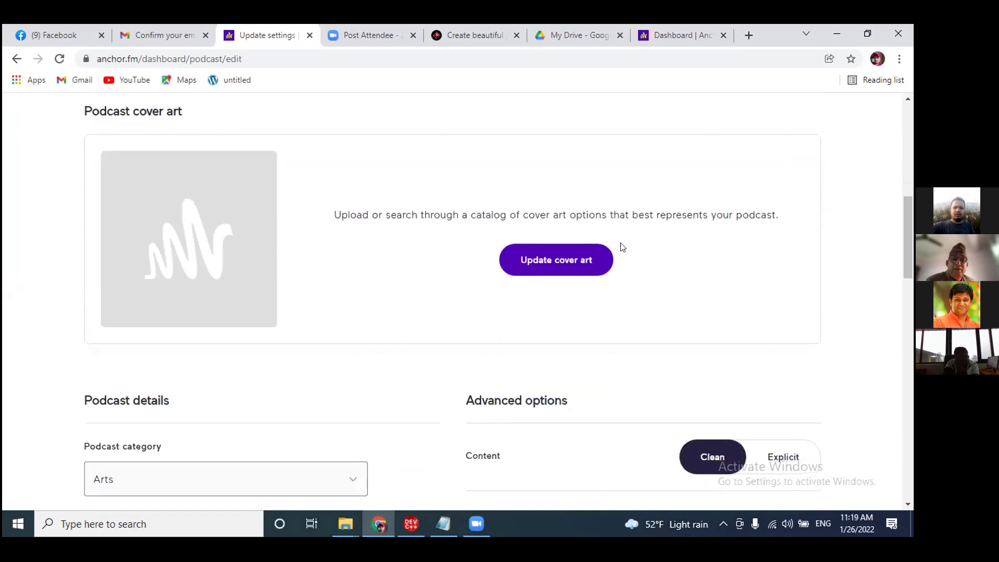
scroll(630, 256, "down", 3)
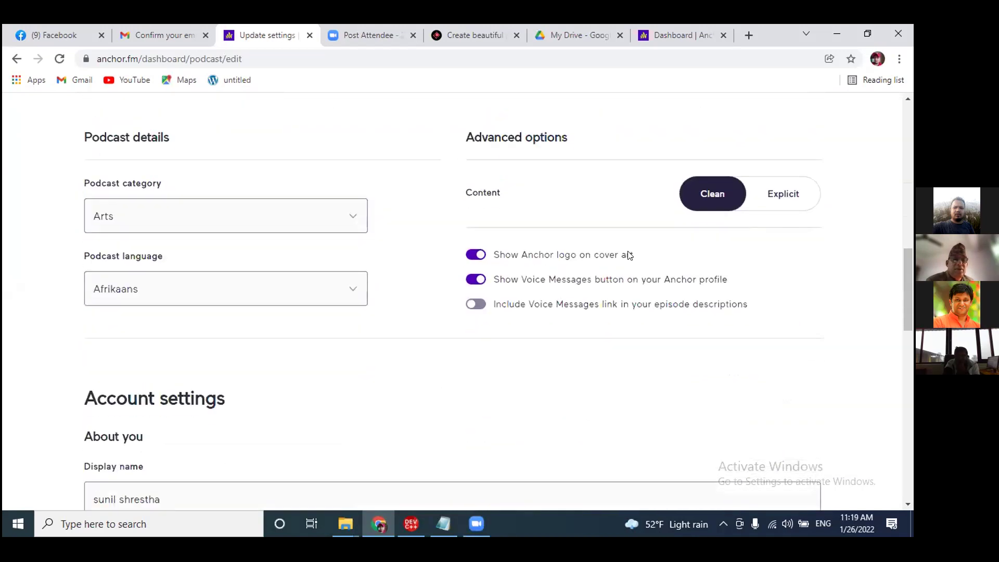
scroll(634, 255, "down", 3)
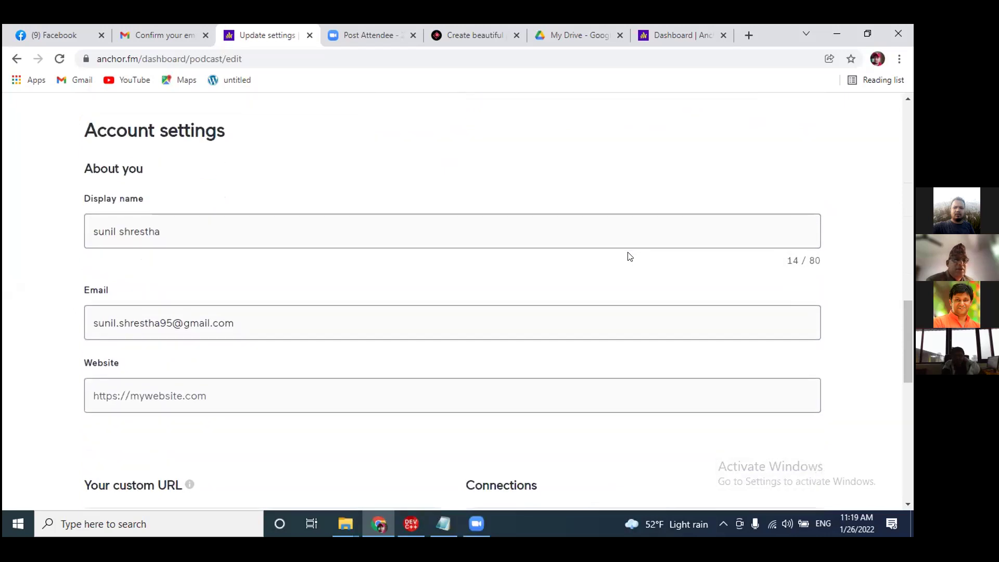
scroll(630, 256, "down", 3)
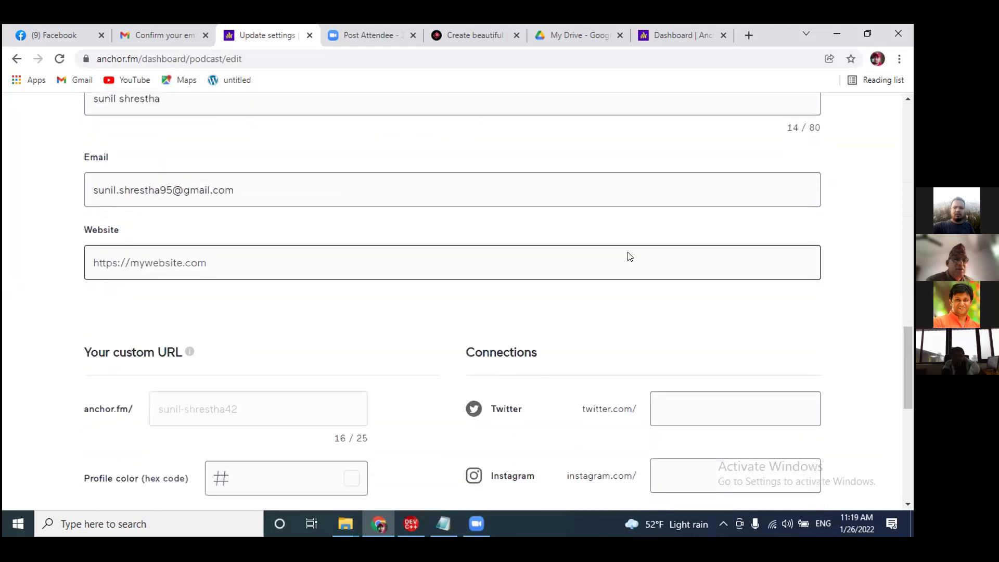
scroll(630, 256, "down", 4)
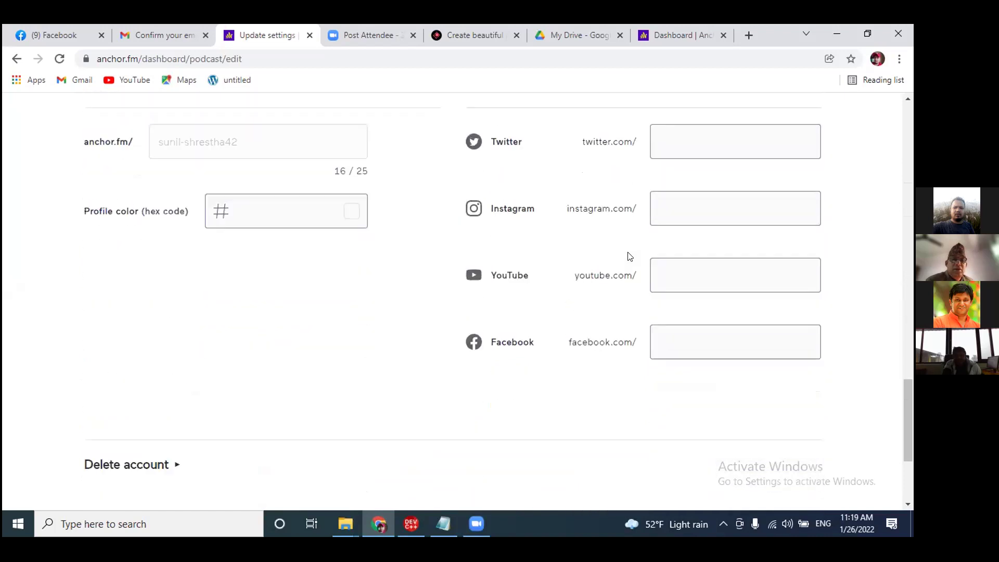
scroll(630, 256, "up", 5)
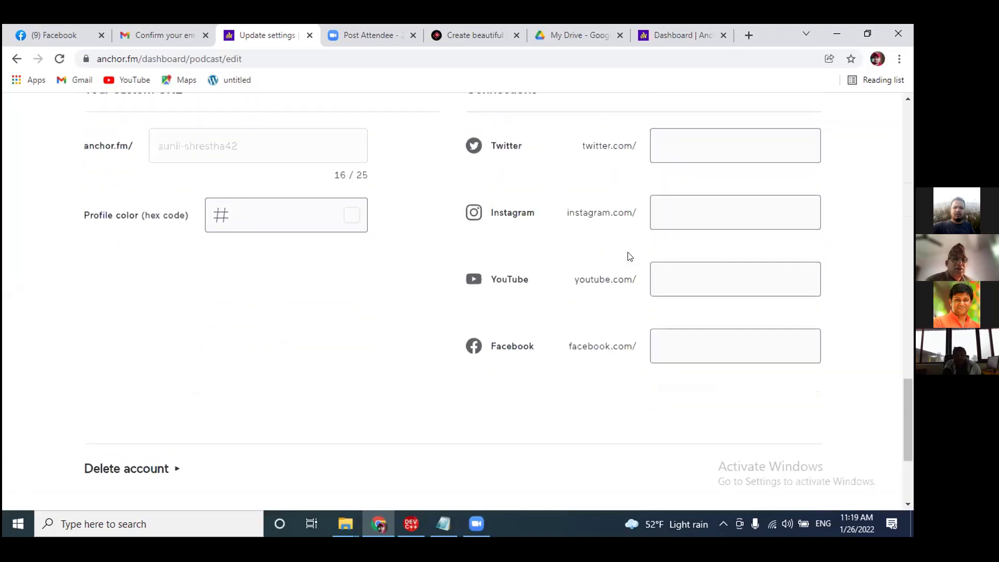
scroll(630, 256, "up", 5)
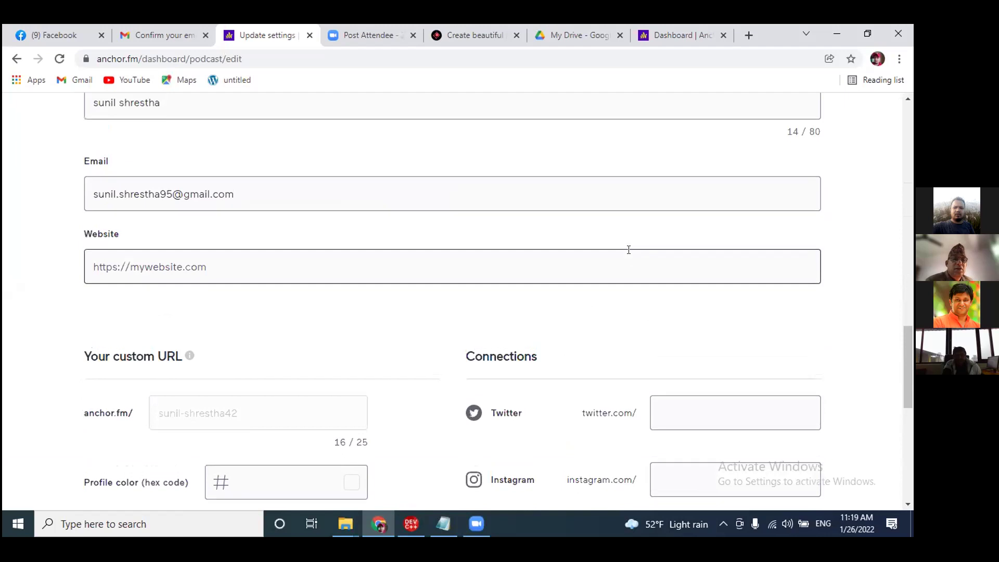
scroll(630, 256, "up", 4)
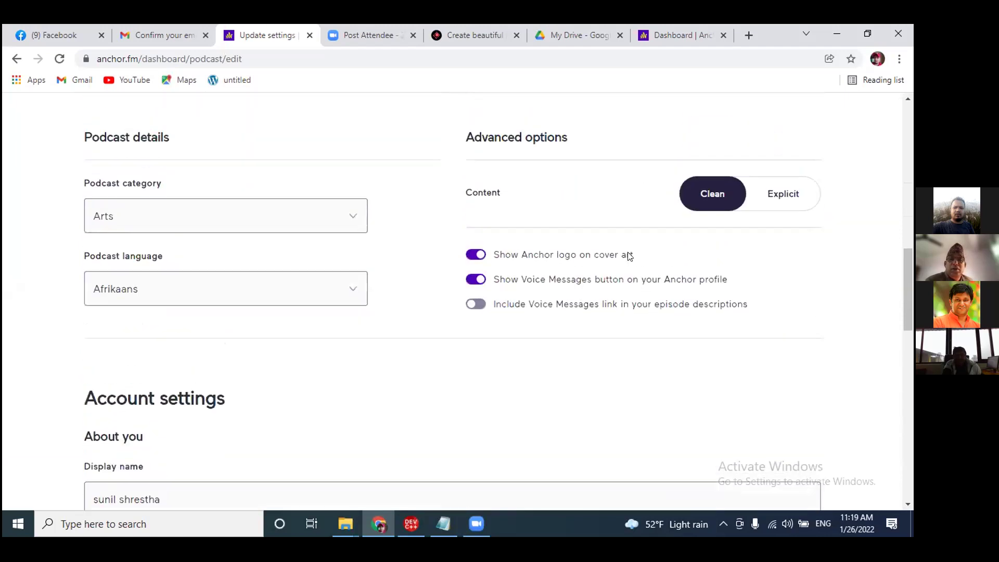
scroll(630, 256, "up", 6)
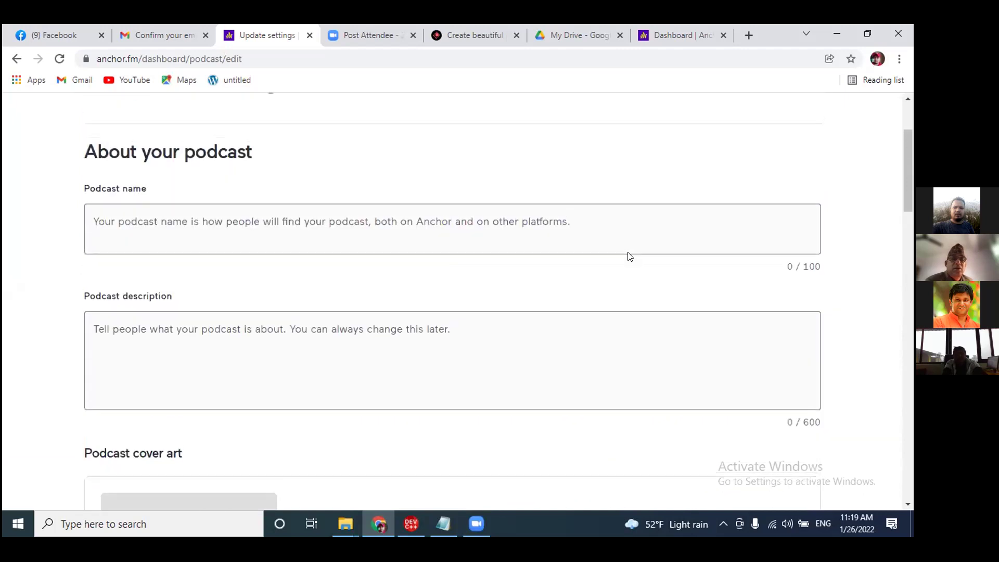
scroll(630, 256, "up", 1)
scroll(629, 256, "up", 1)
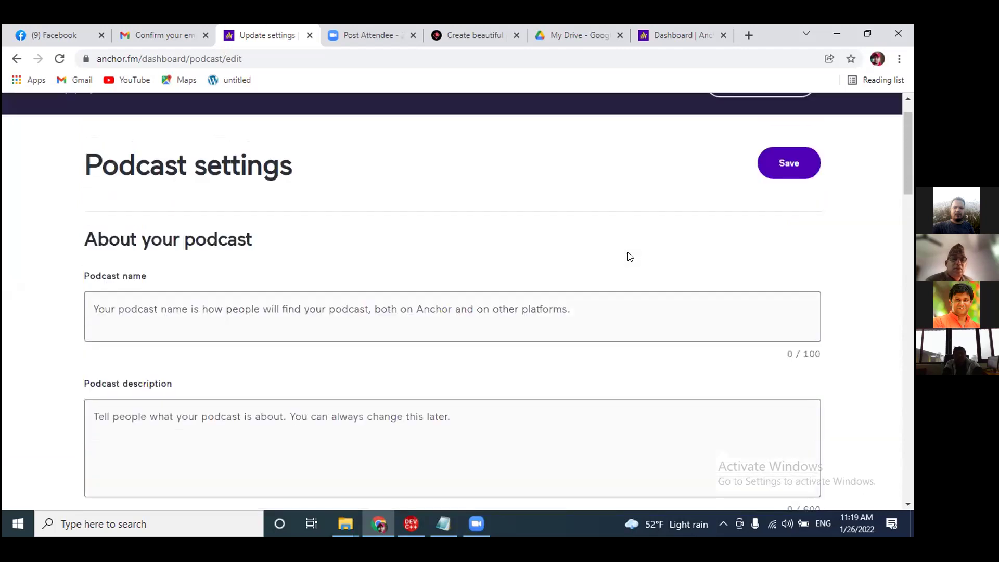
scroll(630, 256, "up", 1)
- Enter "A computer student as poet" as the podcast name
scroll(630, 256, "down", 2)
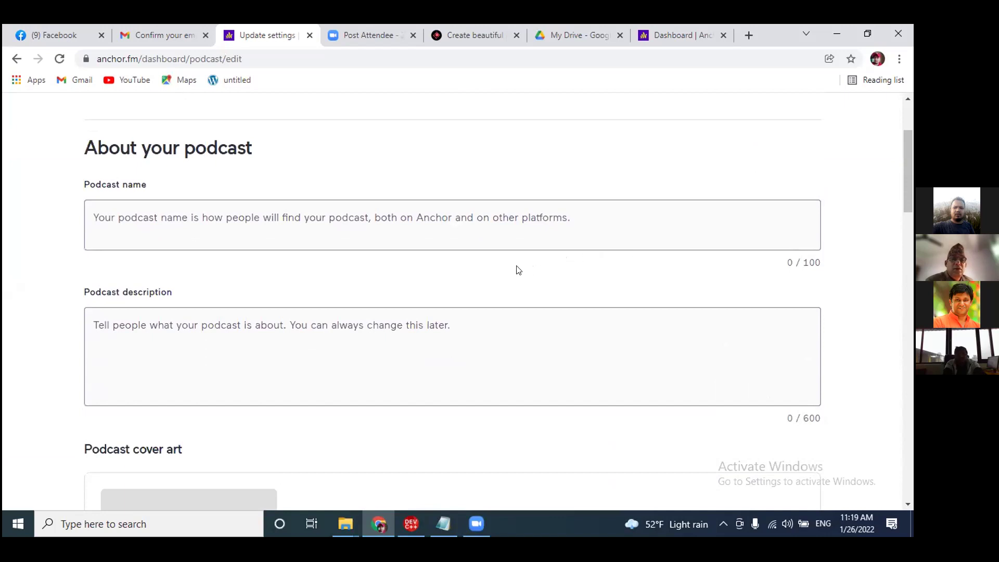
left_click(160, 218)
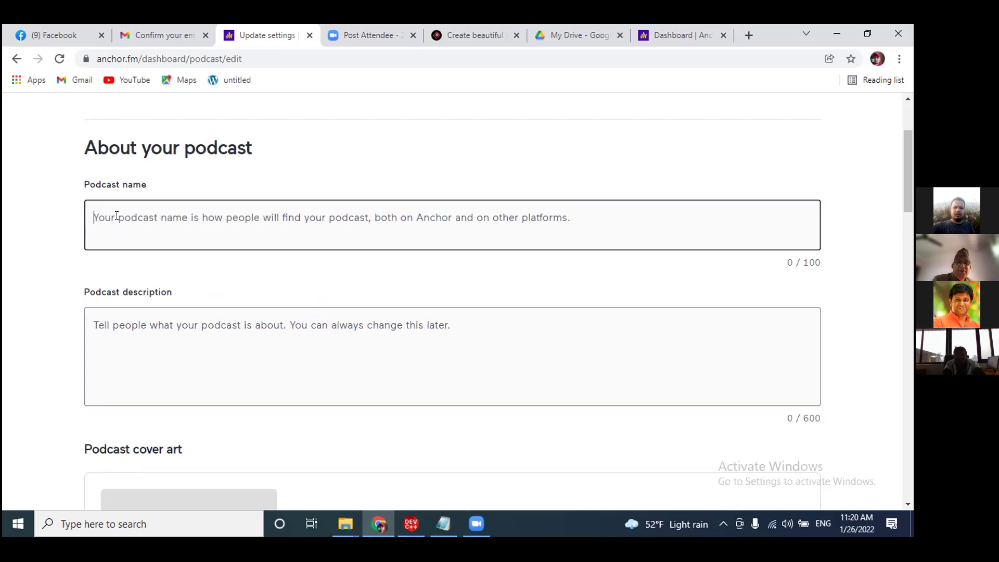
type("P")
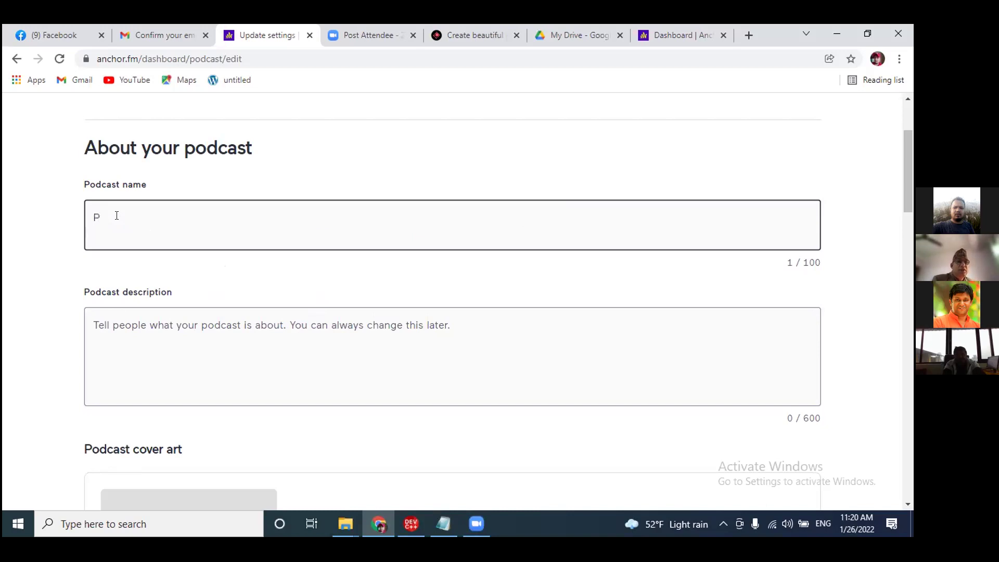
key("BackSpace")
type("A")
key("BackSpace")
type("poet")
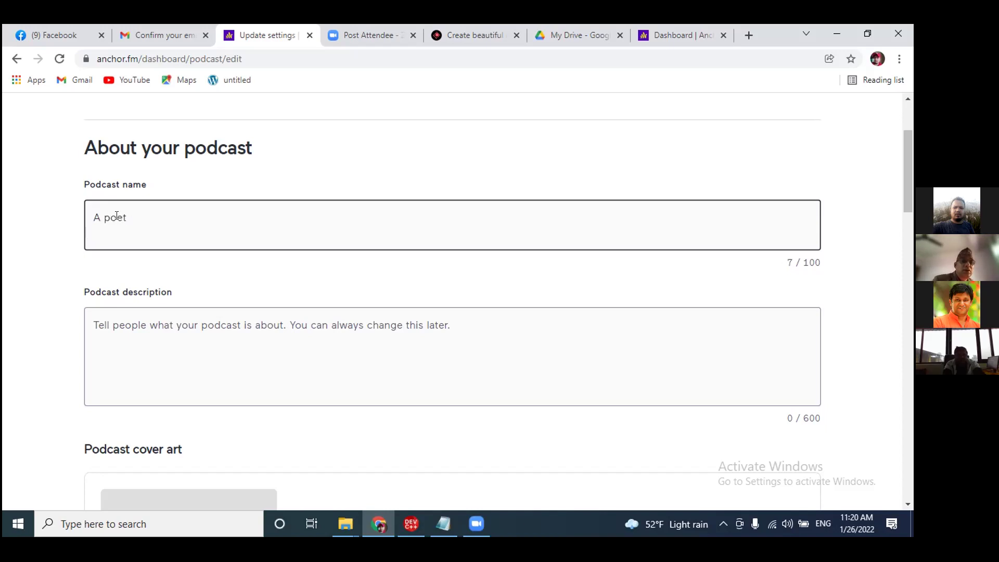
key("BackSpace")
key("BackSpace")
key("BackSpace")
key("BackSpace")
key("BackSpace")
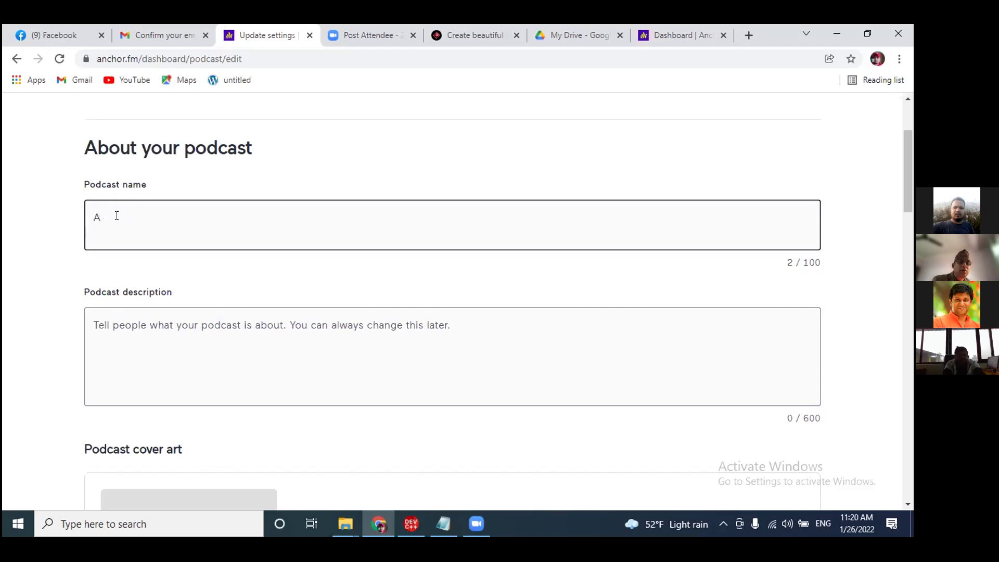
type("compute")
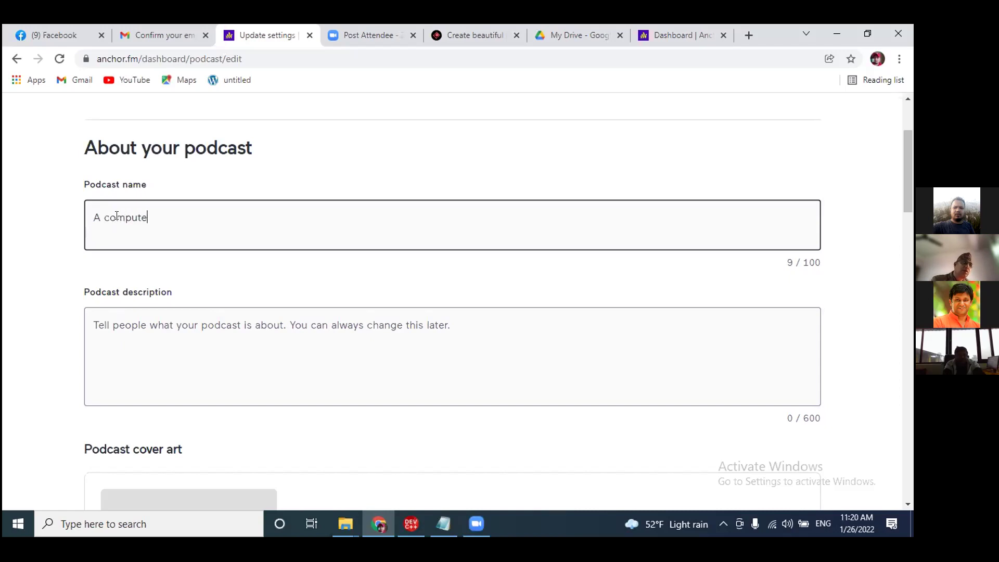
type("r student who ")
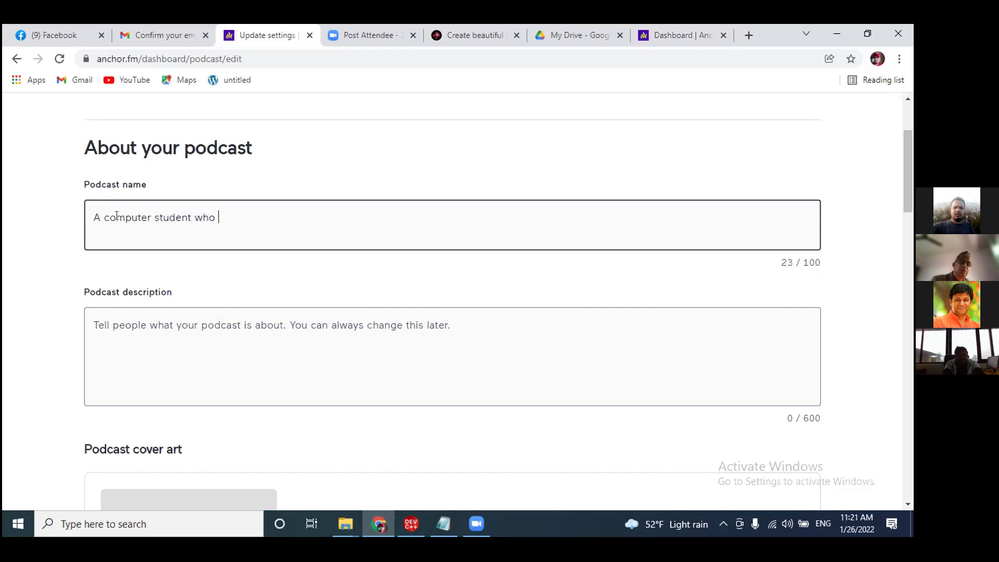
type("know littl")
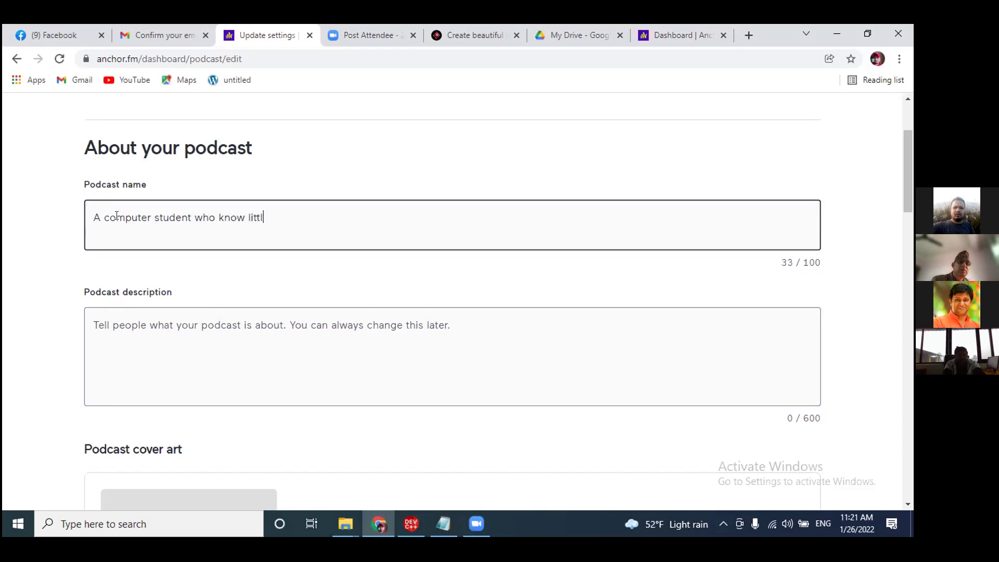
type("e abo")
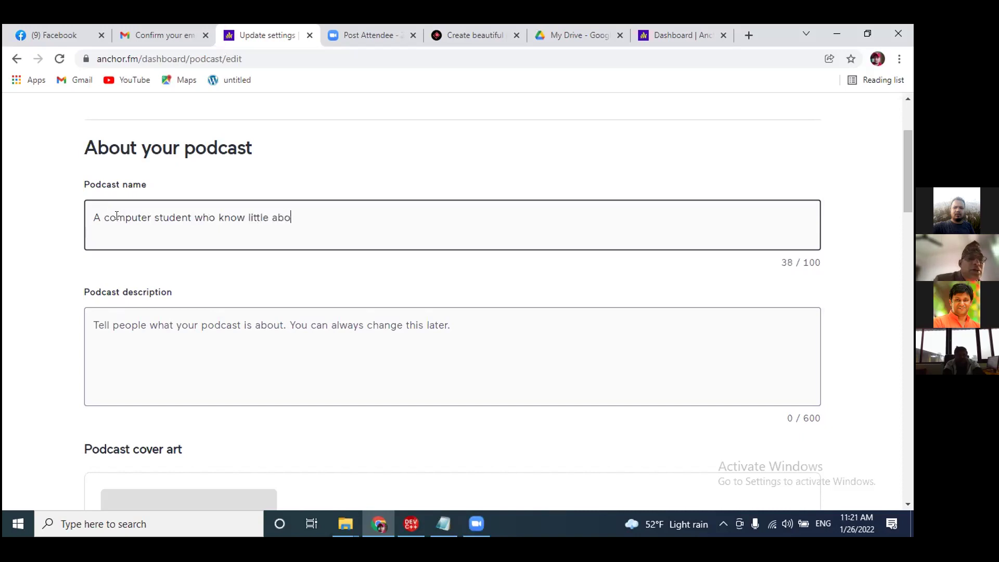
key("BackSpace")
key("BackSpace")
key("BackSpace")
key("BackSpace")
key("BackSpace")
key("BackSpace")
key("BackSpace")
key("BackSpace")
key("BackSpace")
key("BackSpace")
key("BackSpace")
key("BackSpace")
key("BackSpace")
key("BackSpace")
key("BackSpace")
key("BackSpace")
key("BackSpace")
key("BackSpace")
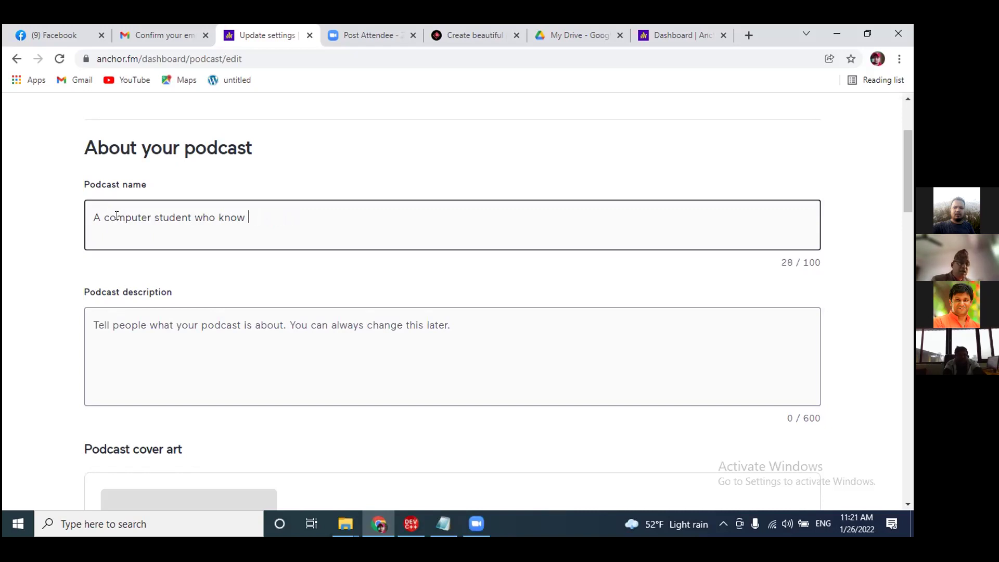
key("BackSpace")
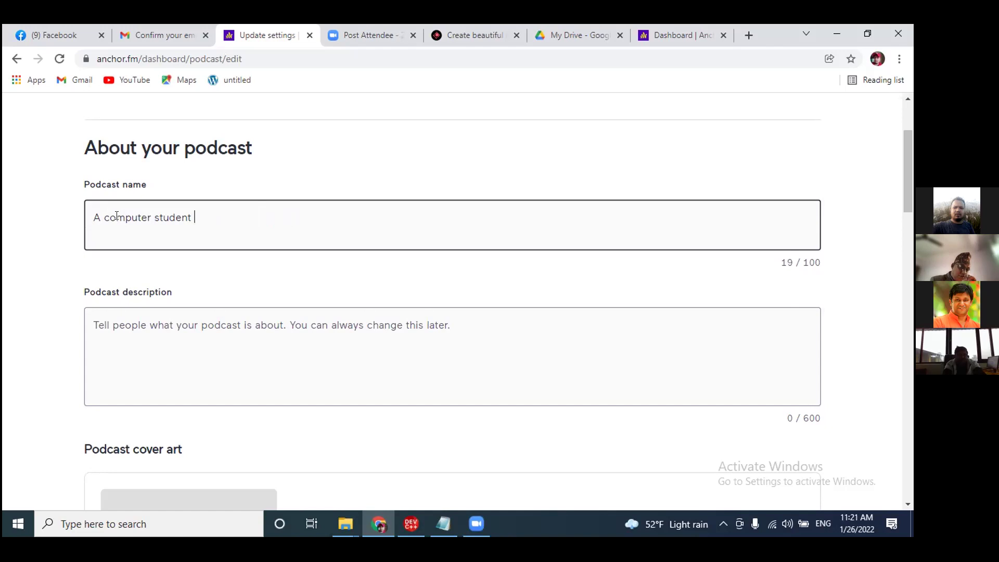
key("ctrl+shift+Left")
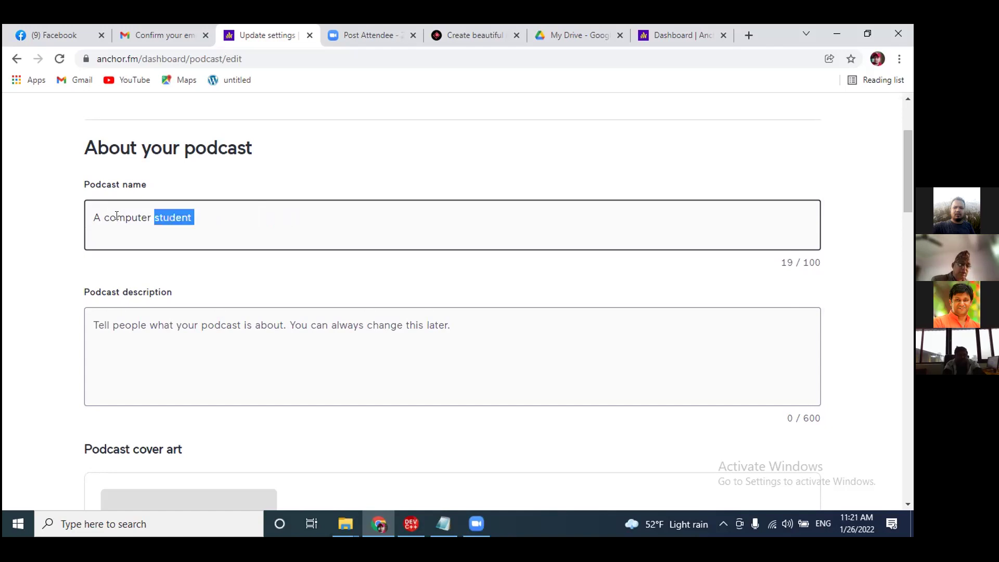
key("Right")
type("as p")
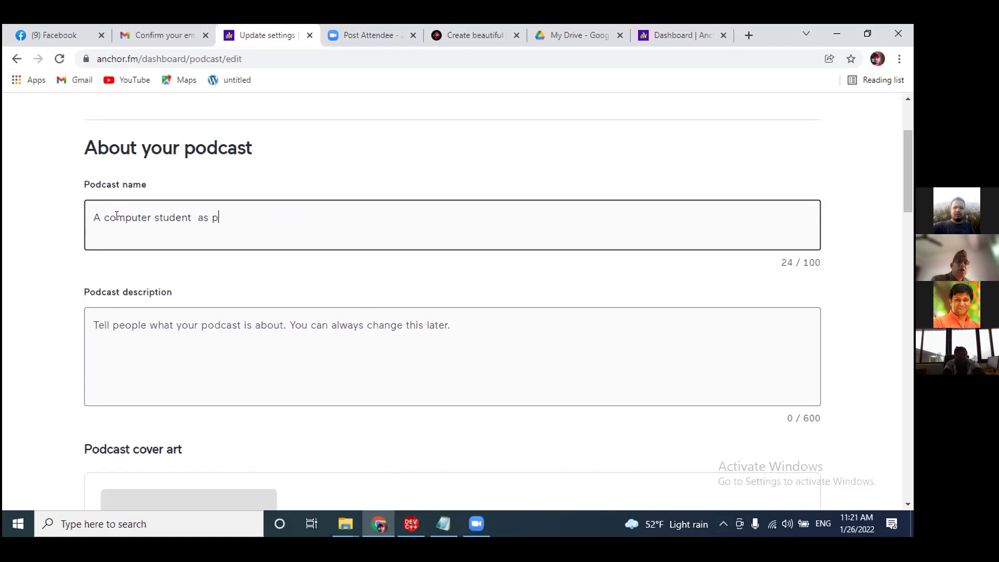
type("oet")
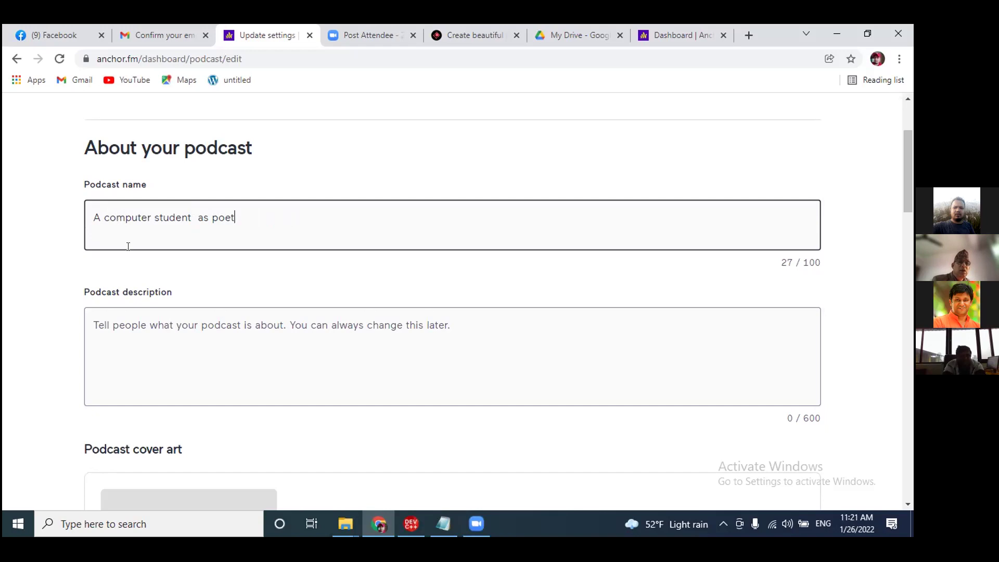
- Begin the podcast description with "I am", the podcaster's full name and "who has little interest in writing poem as well"
left_click(128, 323)
type("I")
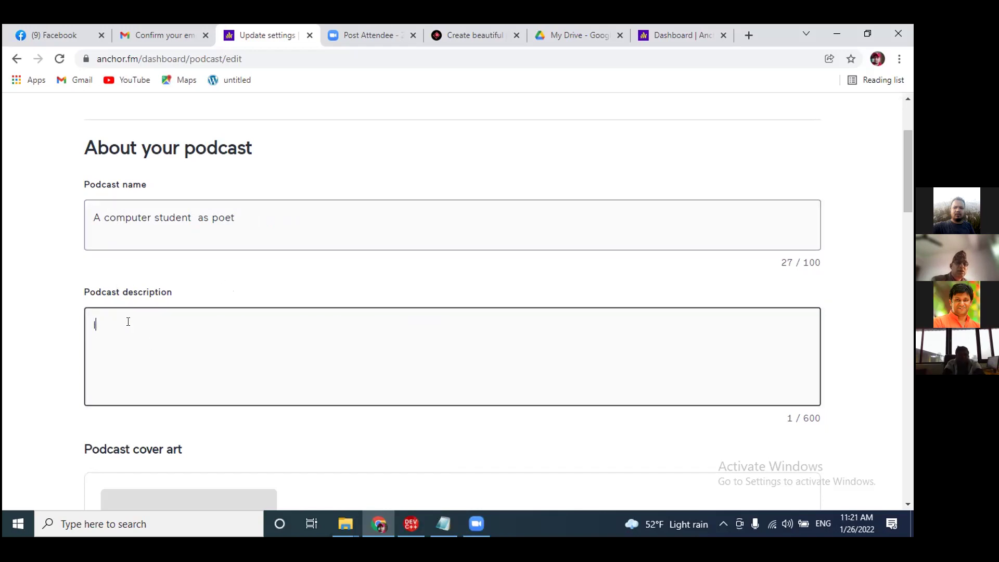
type(" am Sunil")
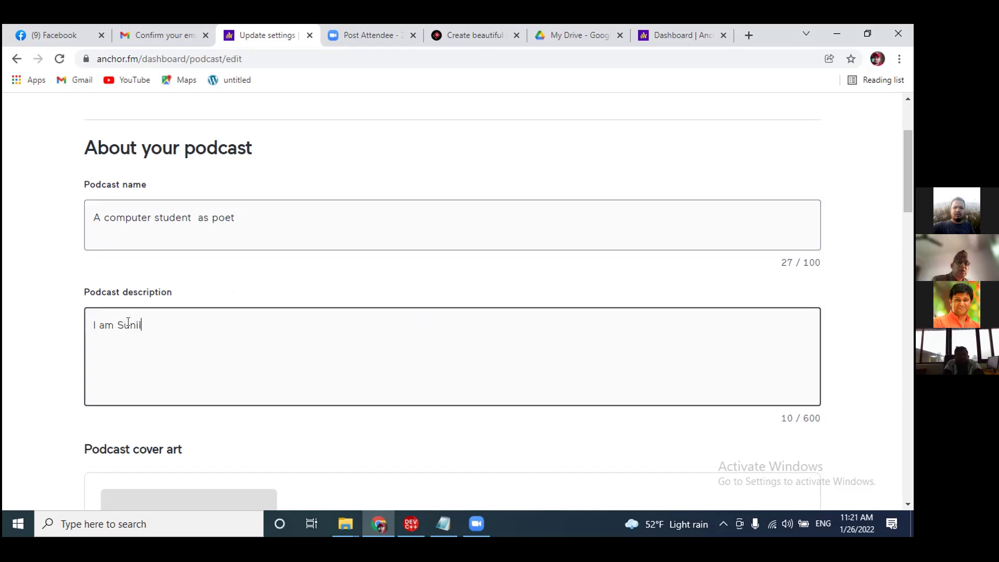
type(" Shrestha ")
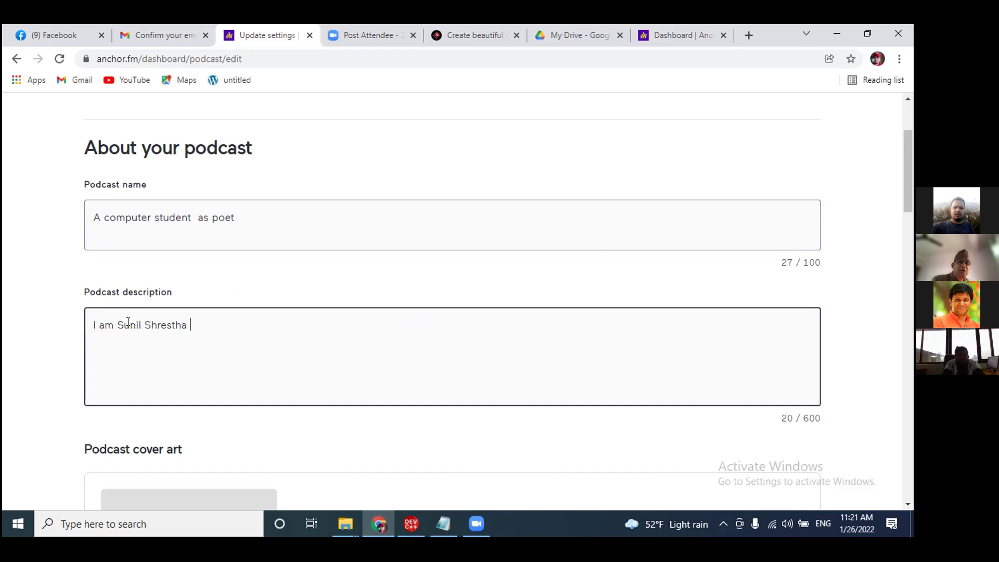
type("who")
type("eels")
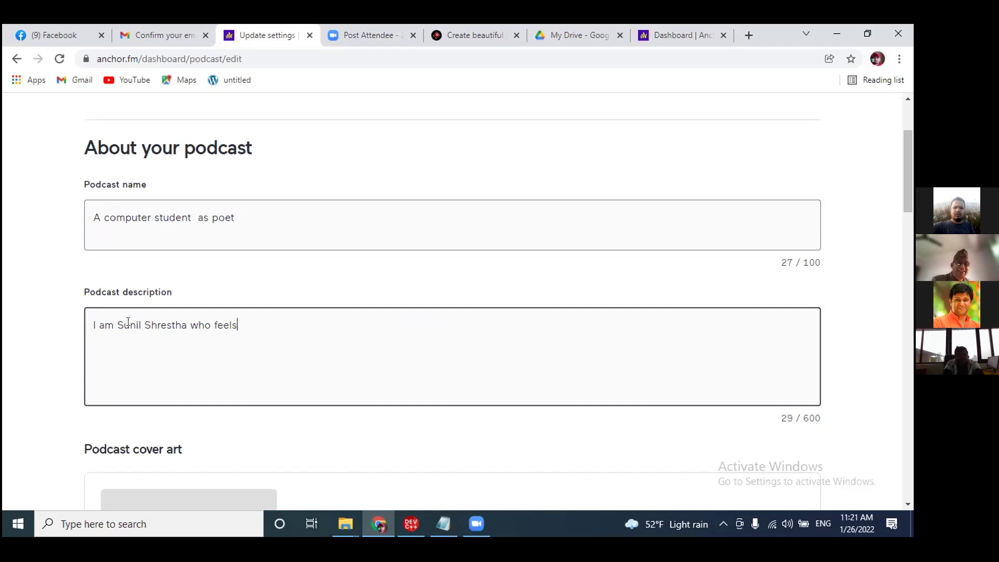
key("BackSpace")
key("BackSpace")
key("BackSpace")
key("BackSpace")
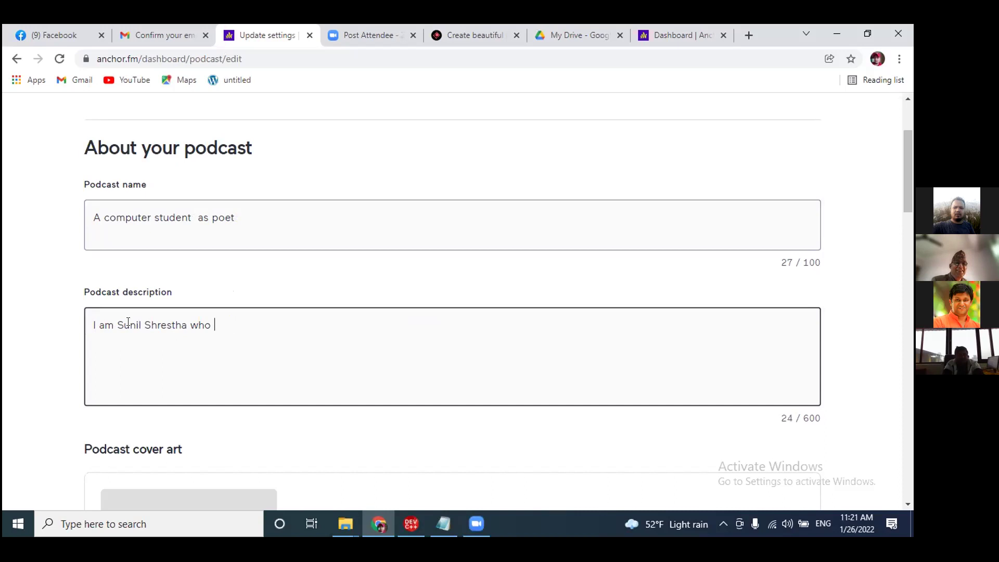
type("has little interest in")
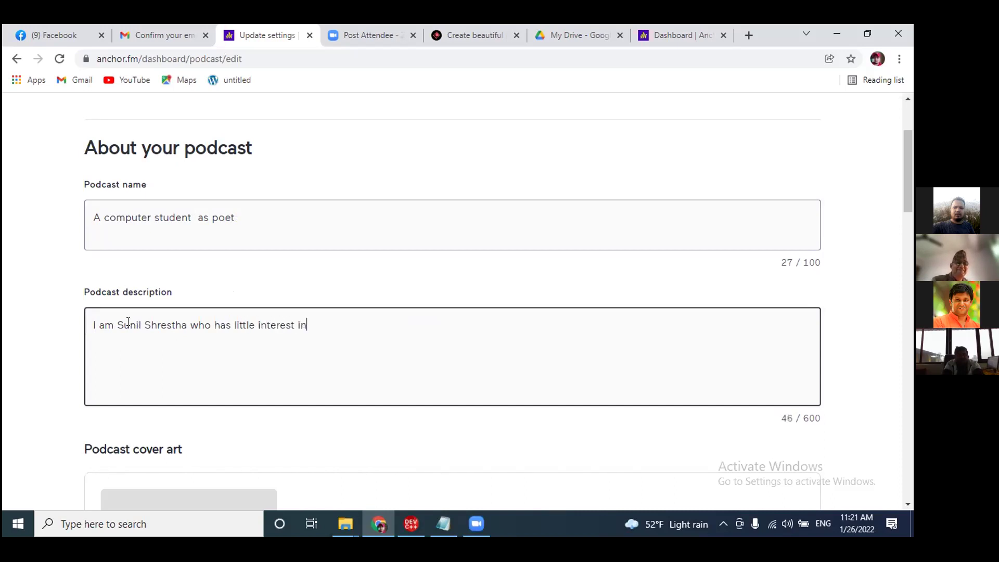
key("BackSpace")
key("BackSpace")
key("BackSpace")
type("writing poem as wel")
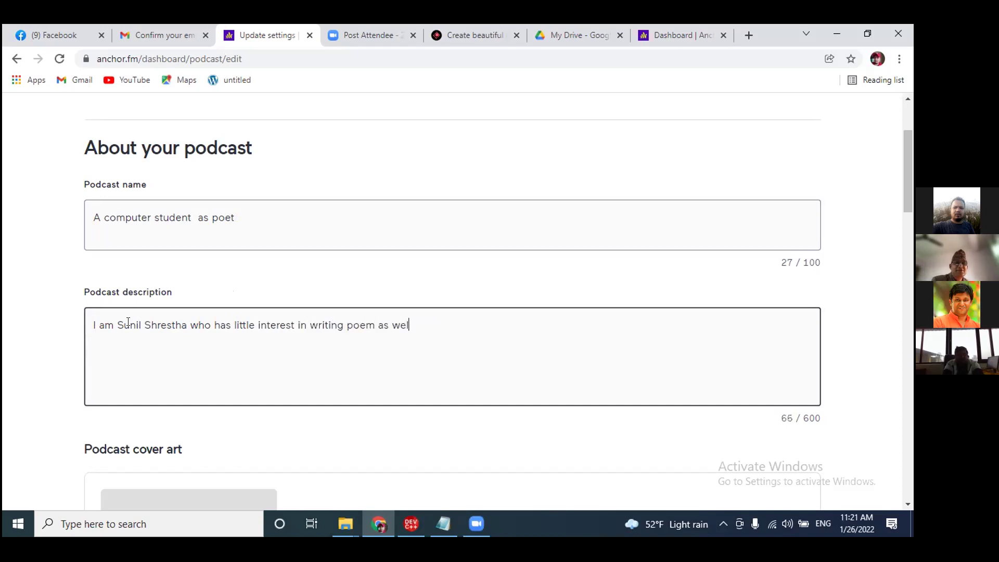
- Continue the podcast description with the sentence "Sometimes, I write poem completely fallin in imagination..haha"
type("l.  At tim")
key("BackSpace")
key("BackSpace")
key("BackSpace")
key("BackSpace")
key("BackSpace")
key("BackSpace")
type("ometimes, ")
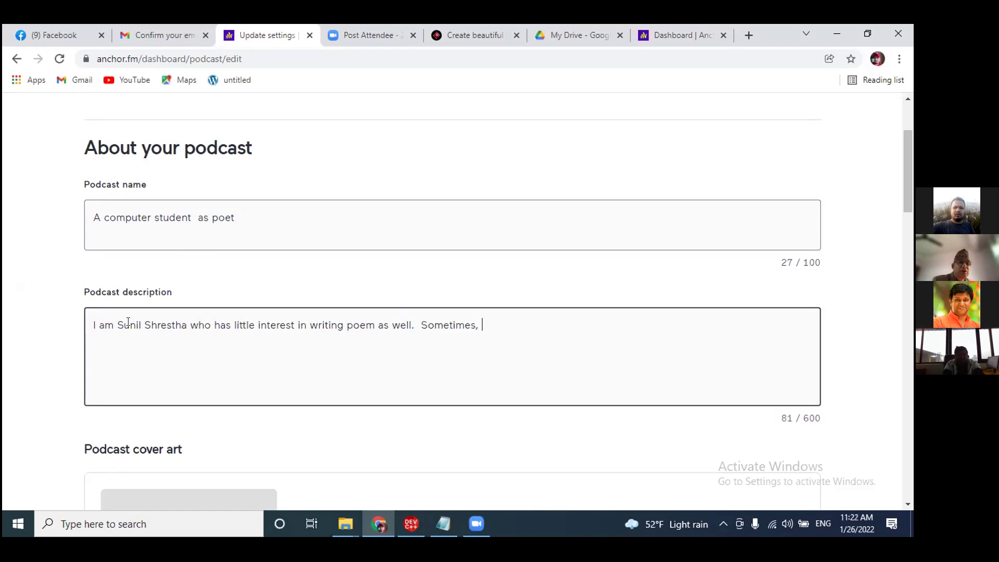
type("I write ")
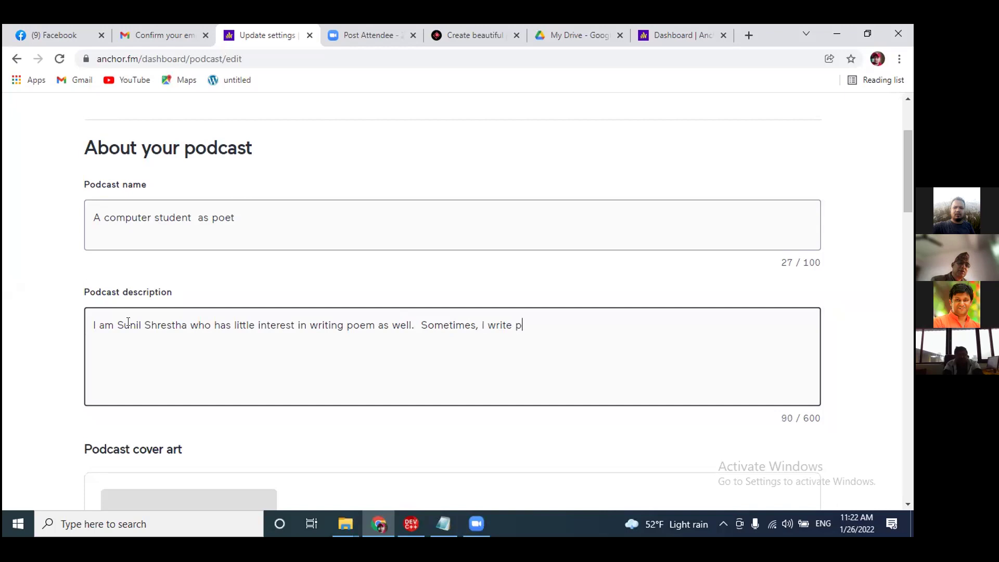
type("poem completel")
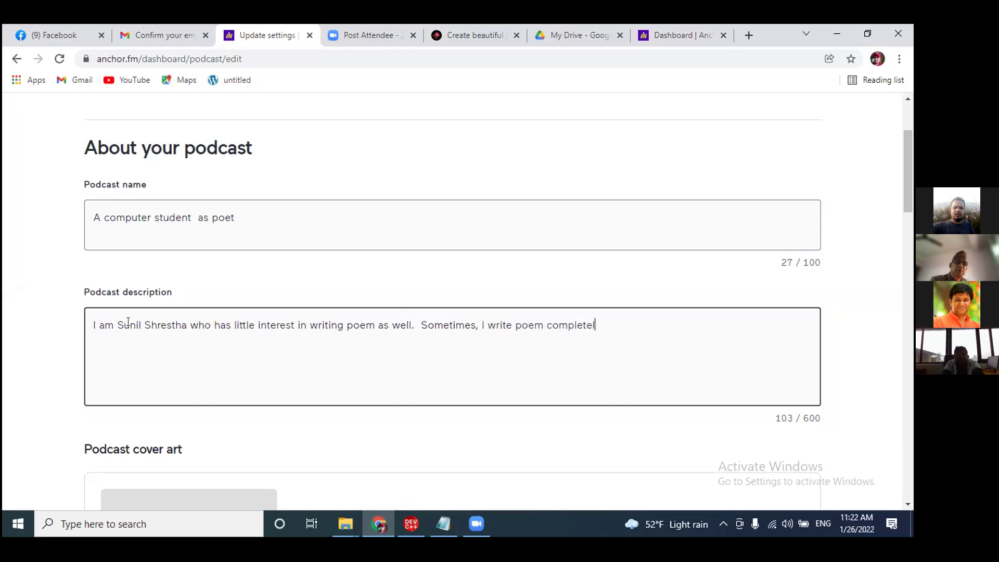
type("y fallin in ")
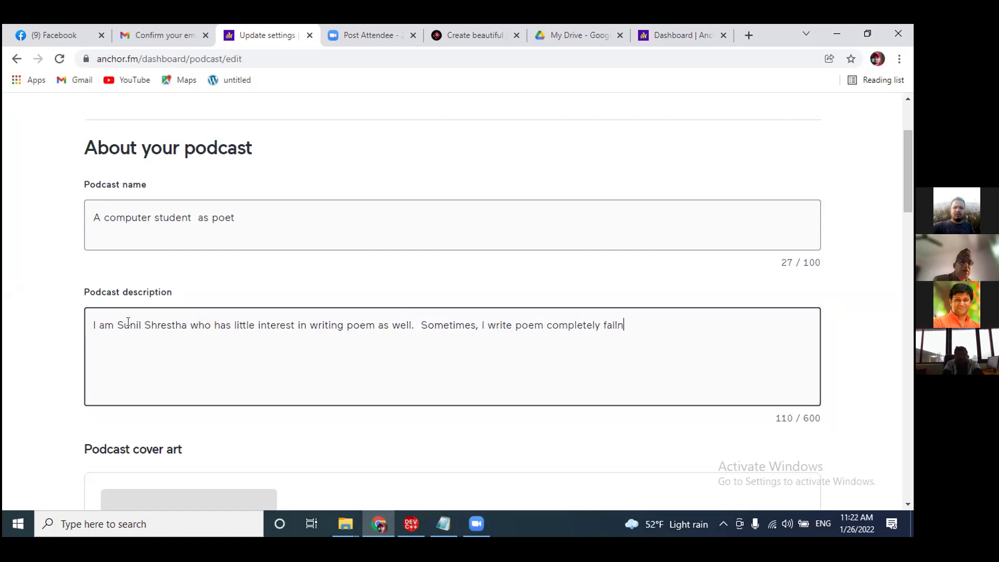
type("im")
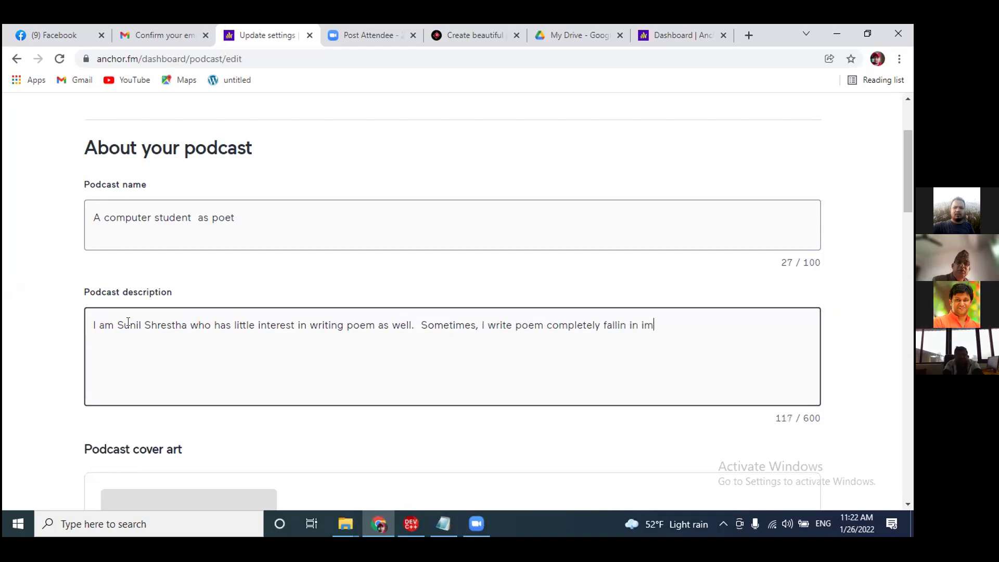
type("agination..haha")
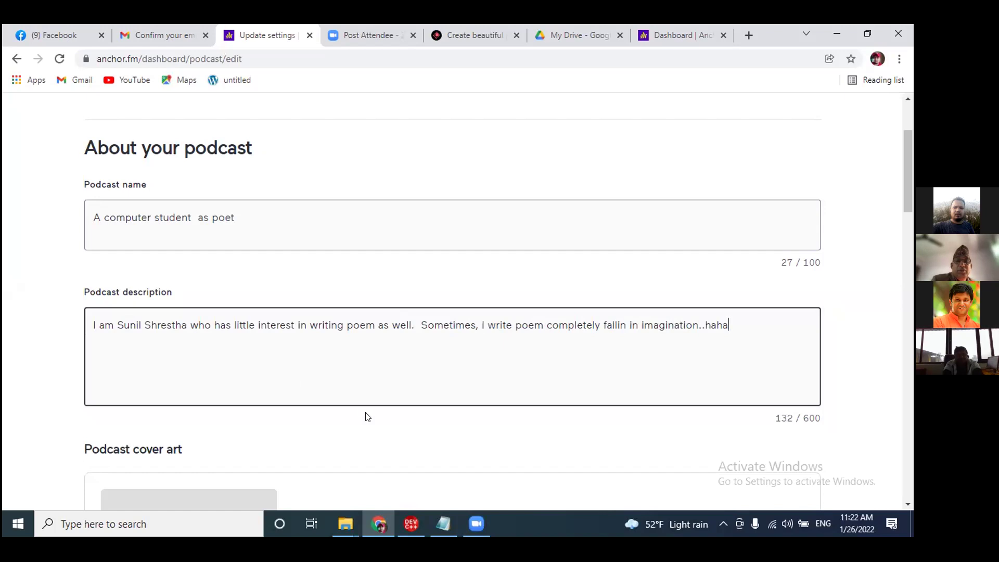
- Correct the misspelled word "fallin" to "falling" in the podcast description
scroll(359, 385, "down", 1)
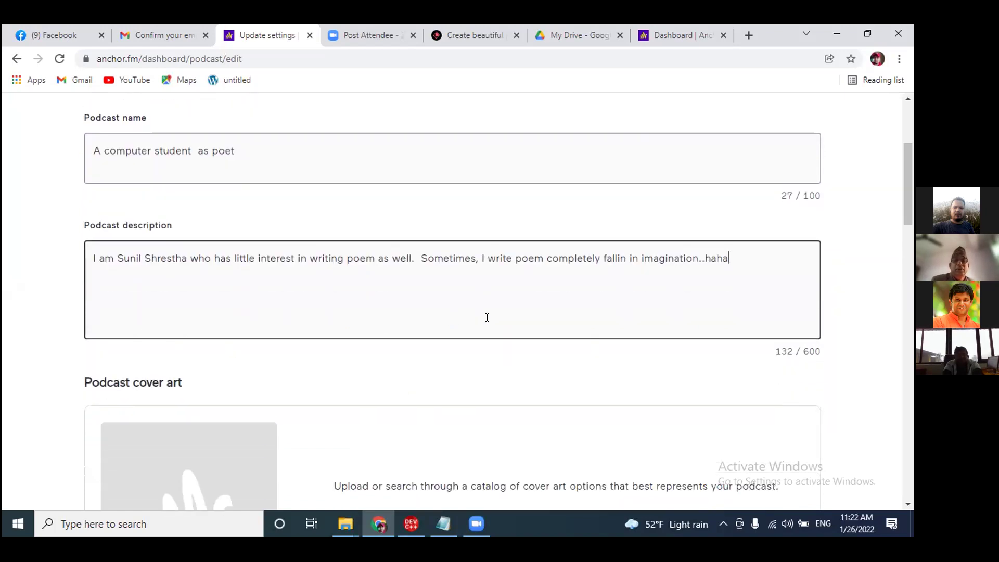
left_click(623, 258)
type("g")
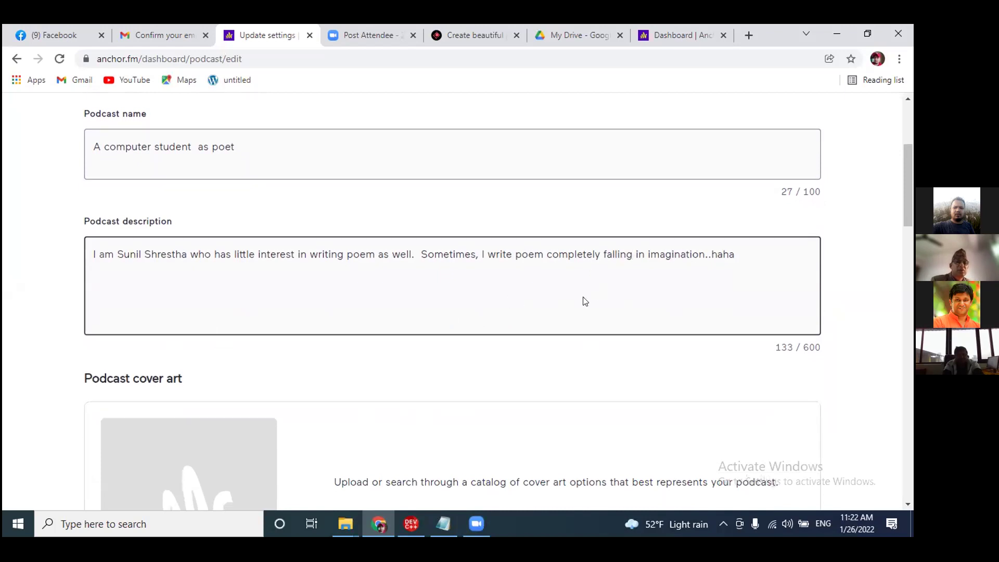
- Open pixabay.com in a new browser tab to look for a cover art image
scroll(573, 301, "down", 3)
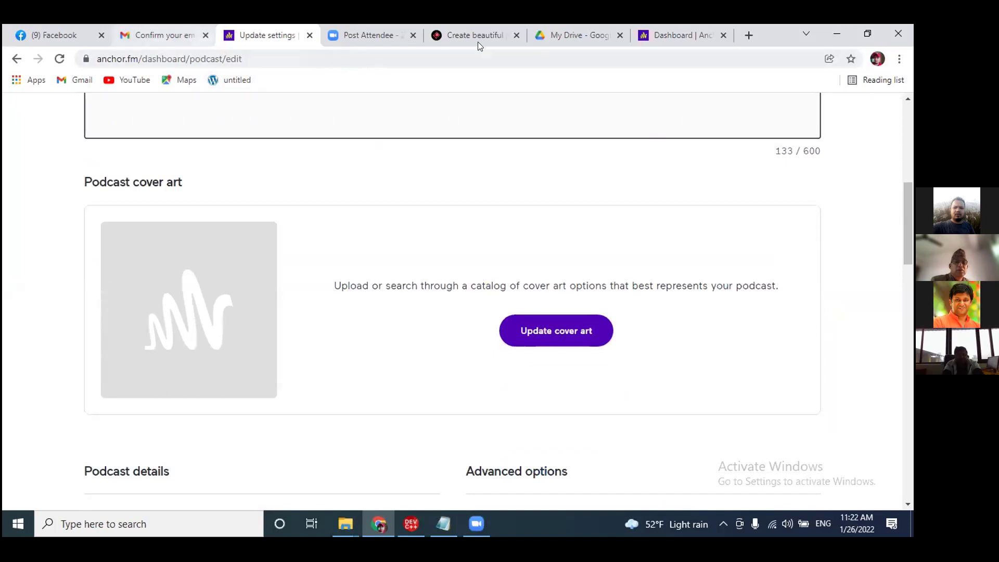
left_click(748, 36)
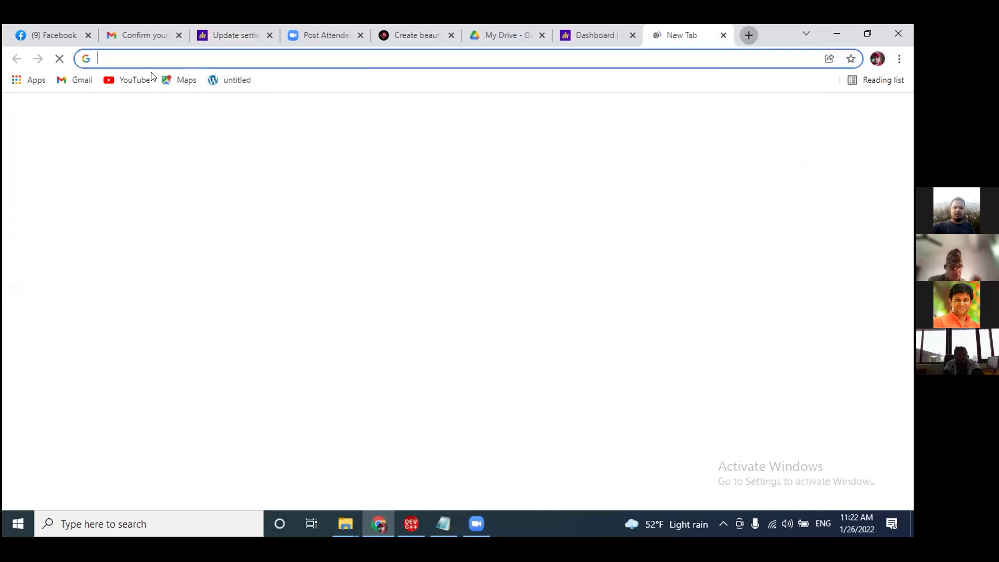
left_click(132, 54)
type("pixabay")
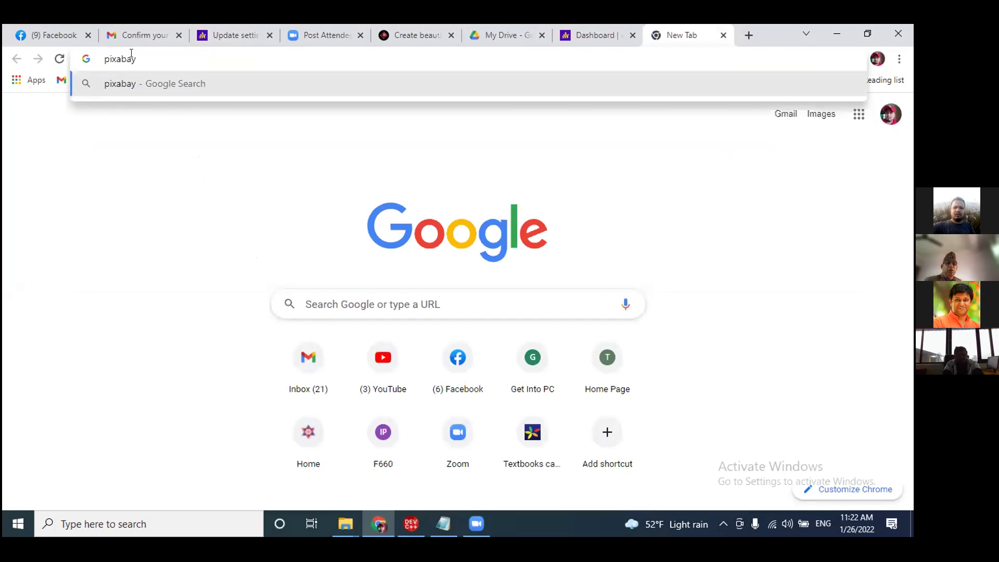
type(".com")
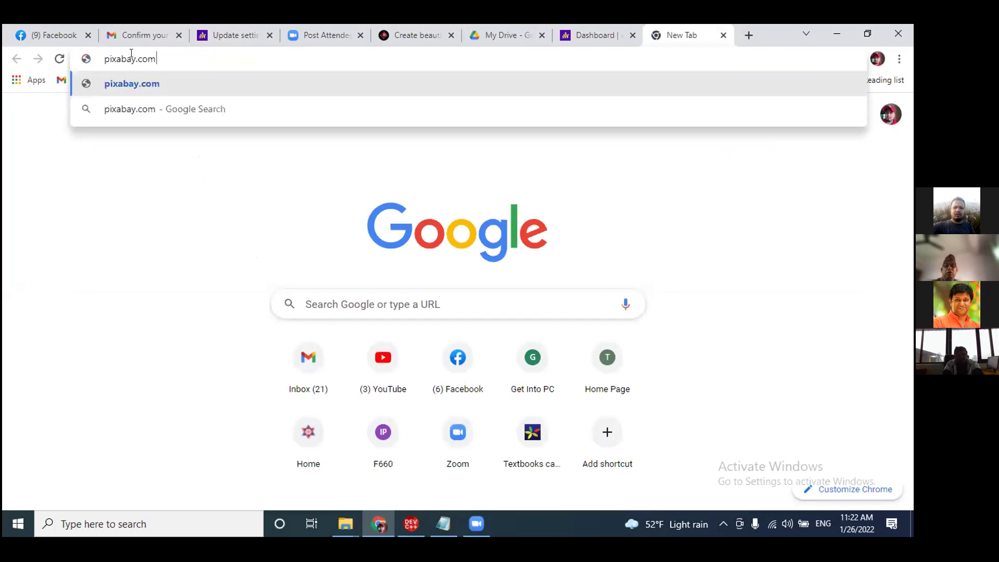
key("Return")
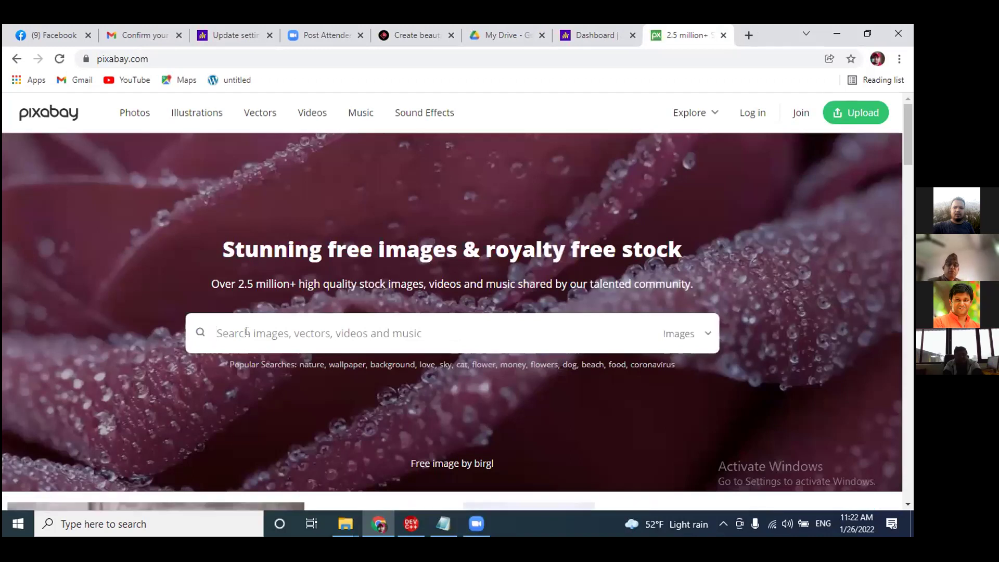
- Search Pixabay for "emotional feeling scene" images and look through the results for a suitable cover picture
type("emotional ")
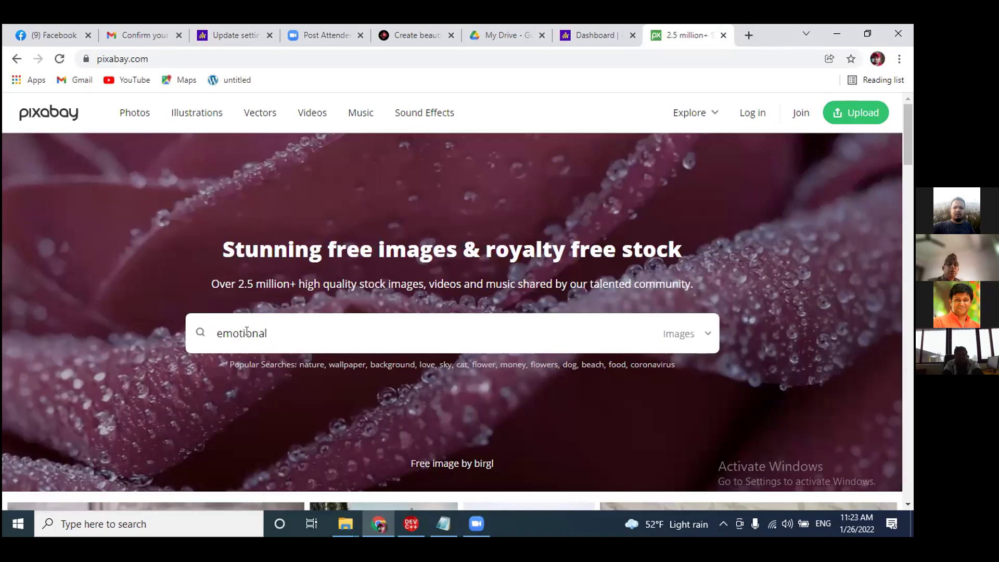
type("s")
type("feeling sc")
type("en")
key("Return")
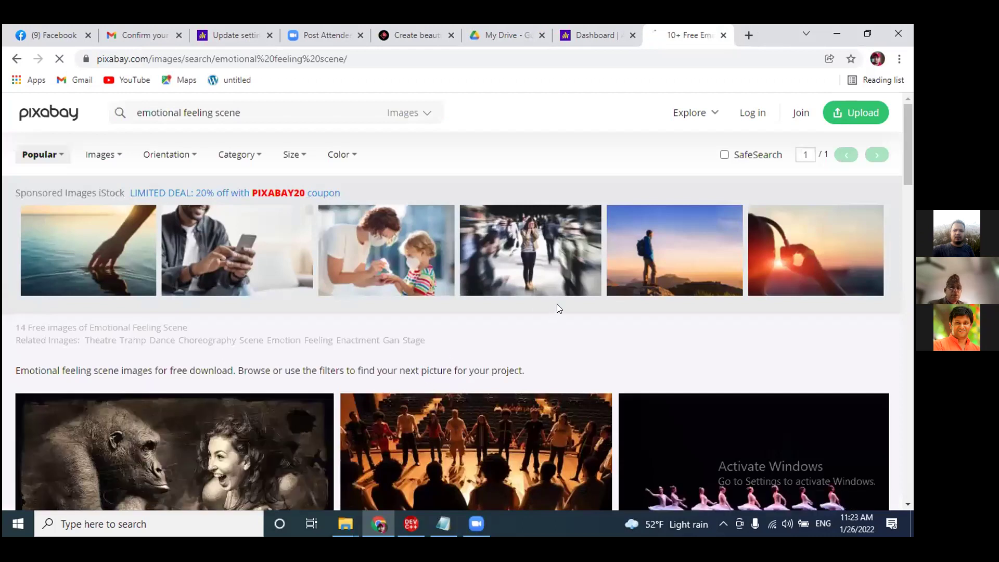
scroll(557, 304, "down", 1)
scroll(580, 308, "down", 2)
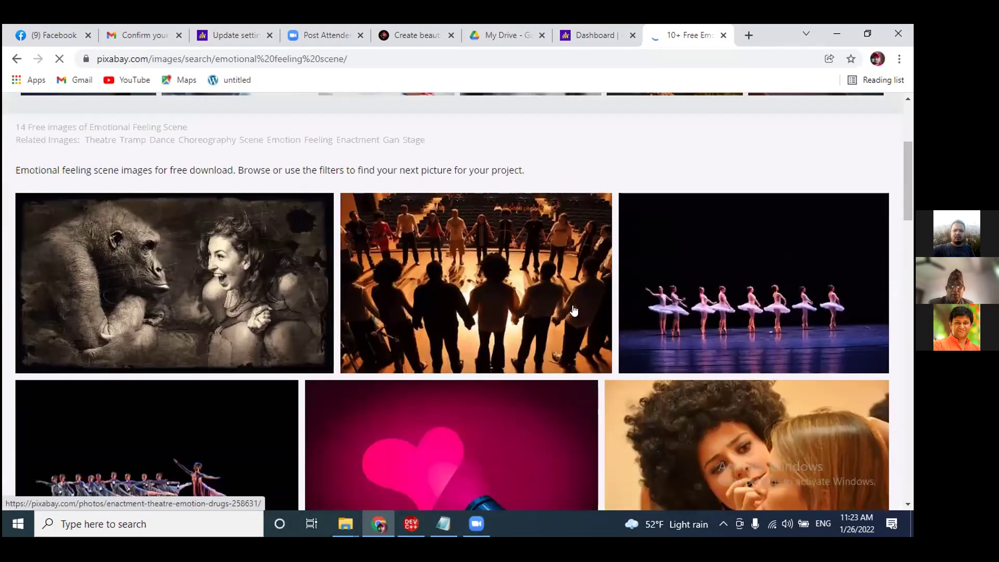
scroll(574, 311, "down", 2)
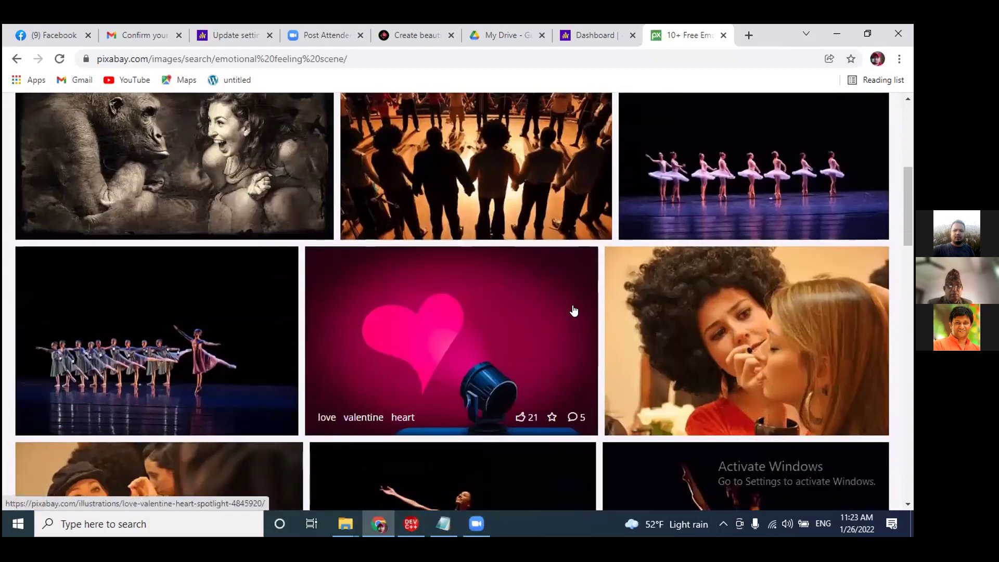
scroll(574, 310, "down", 6)
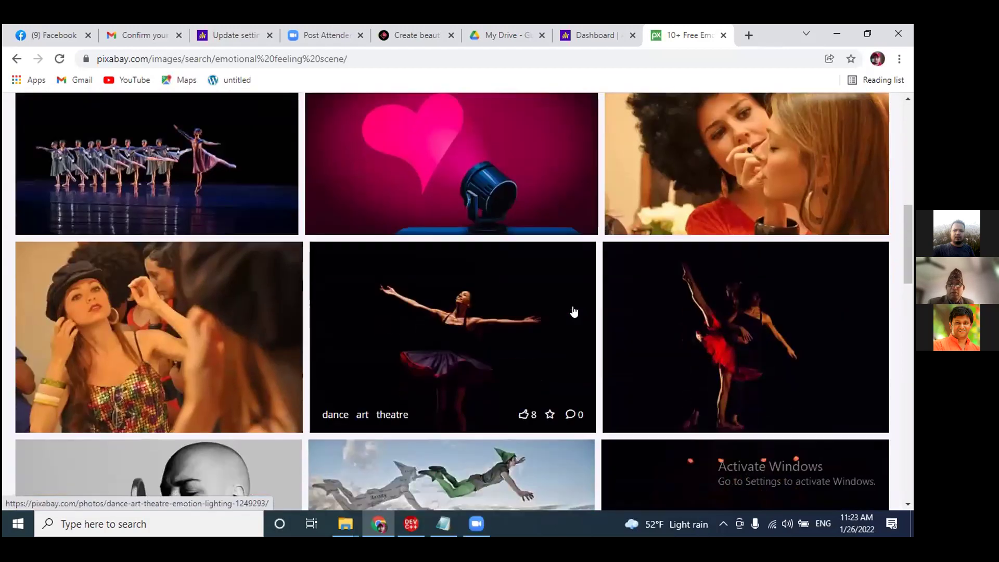
scroll(573, 311, "down", 4)
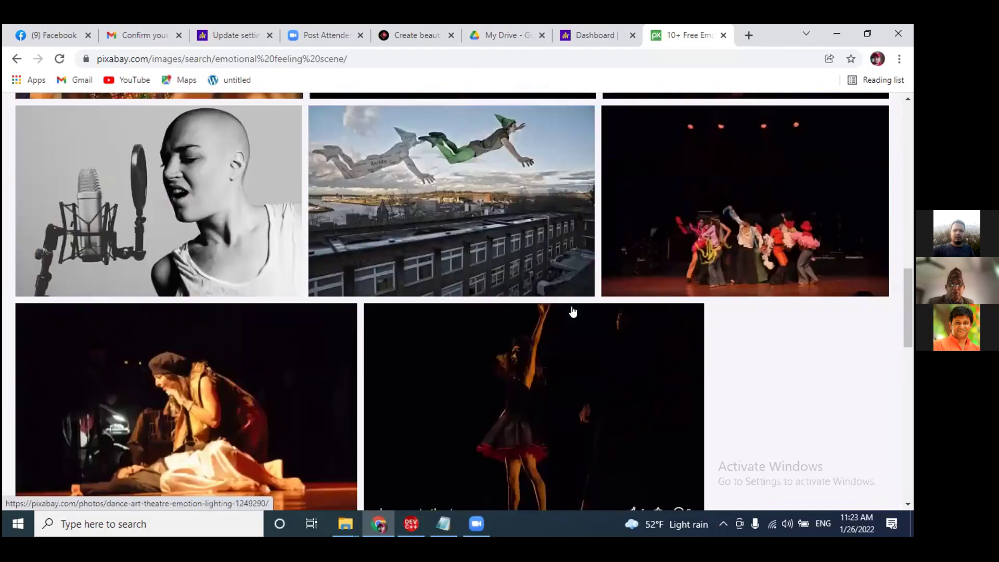
scroll(573, 312, "up", 15)
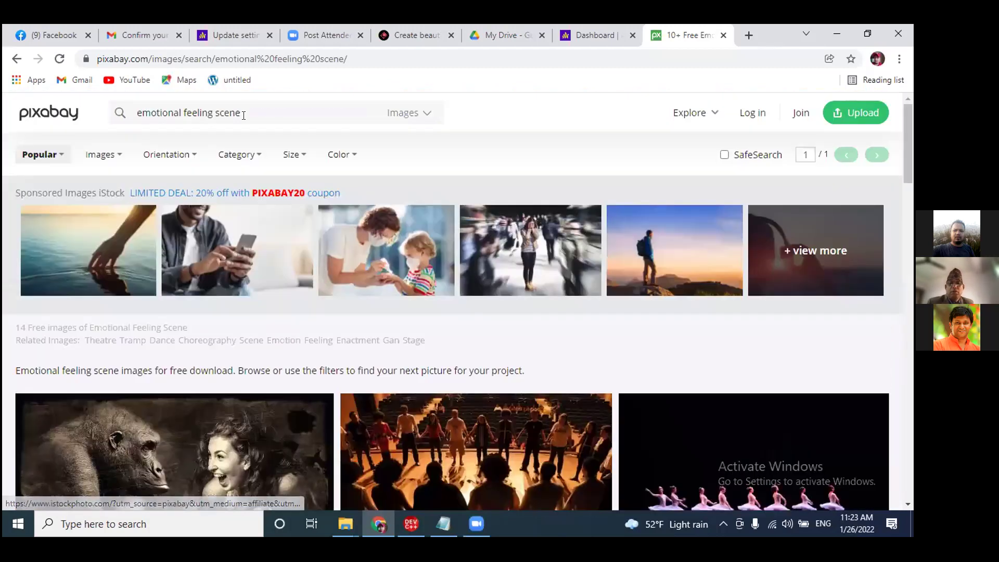
- Replace the Pixabay image search with "emotions"
left_click_drag(243, 115, 142, 114)
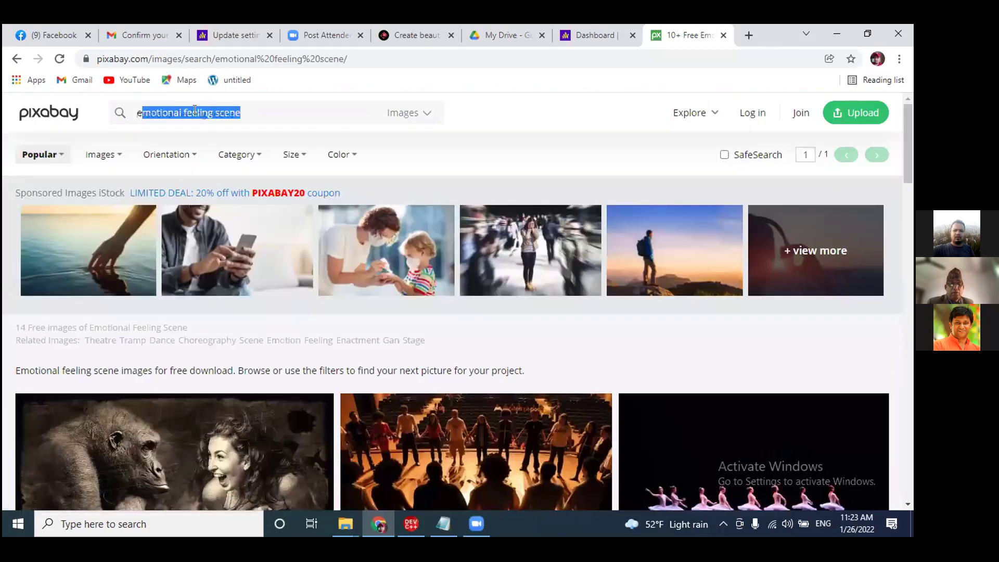
type("motions")
key("Return")
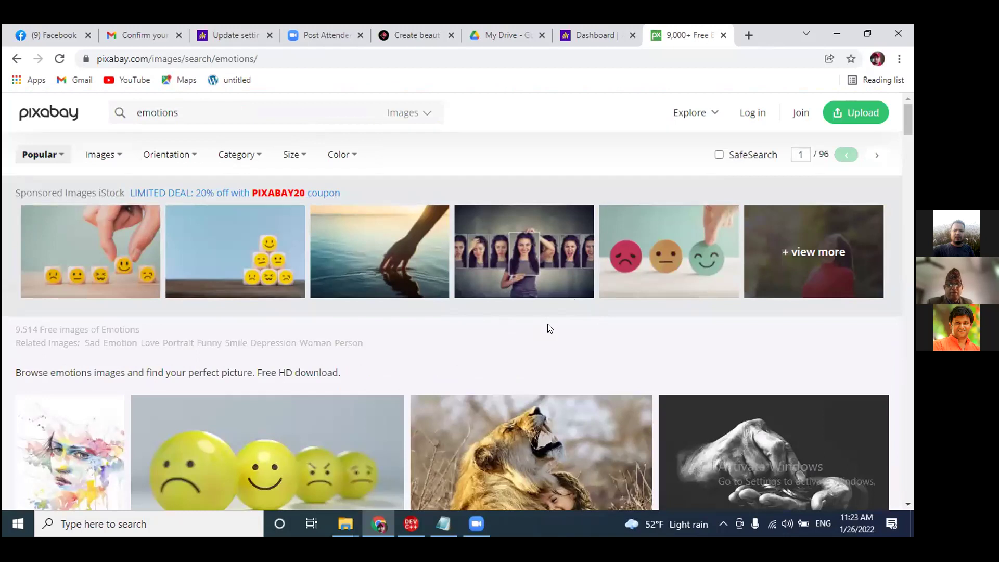
- Open the page of the photo showing four yellow emoticon balls from the emotions results and locate its free download option
scroll(549, 328, "down", 1)
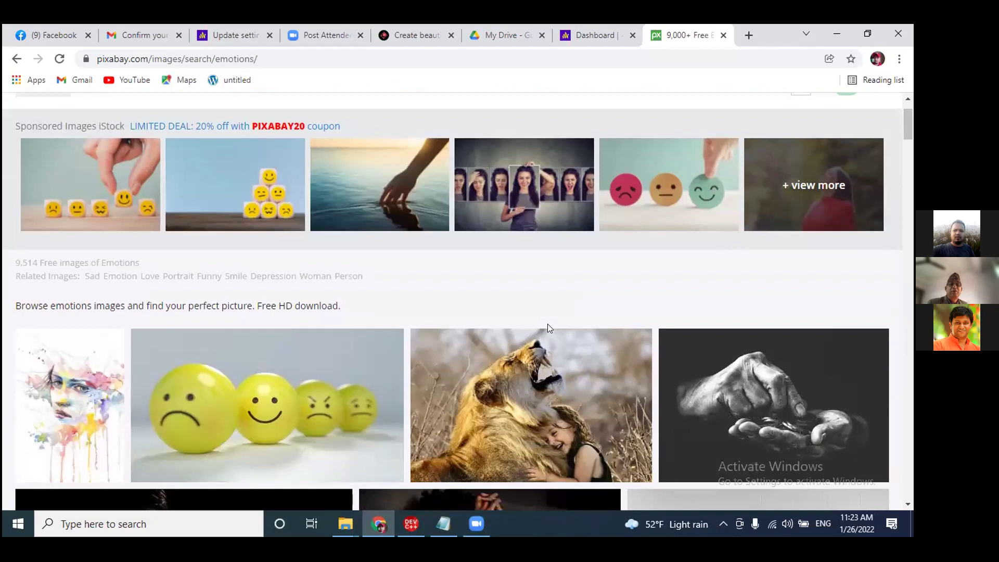
scroll(548, 324, "down", 1)
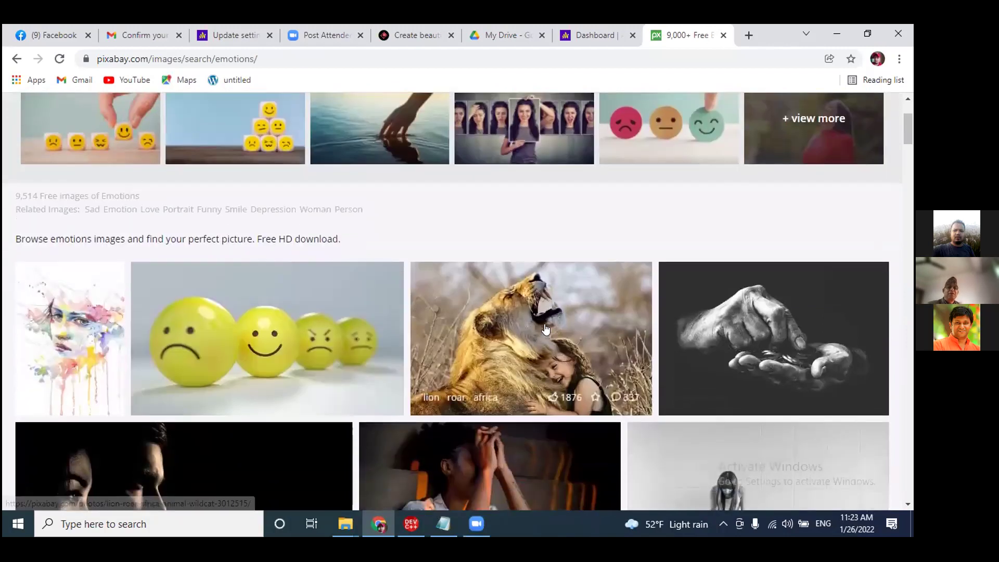
scroll(548, 324, "down", 1)
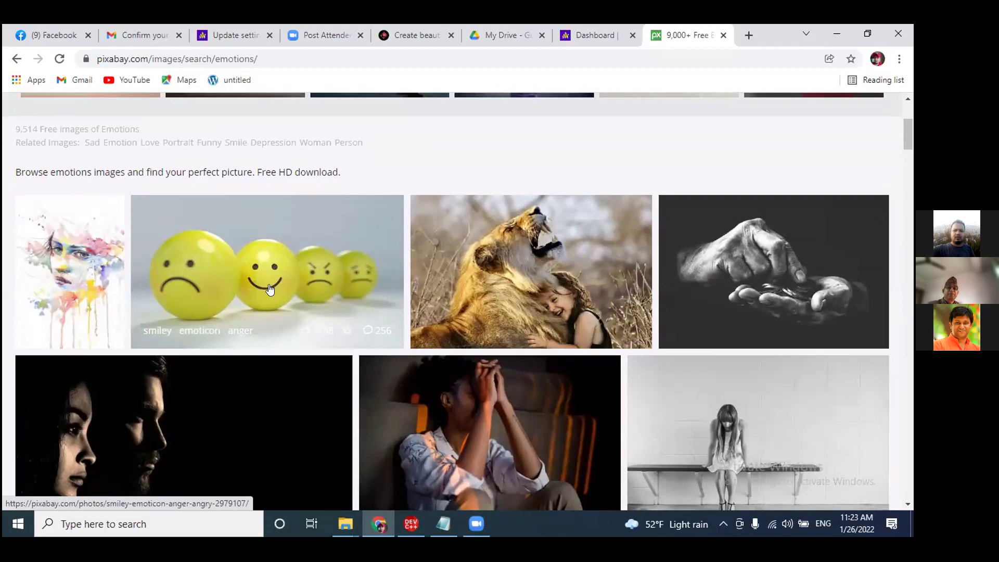
scroll(267, 289, "up", 2)
left_click(273, 387)
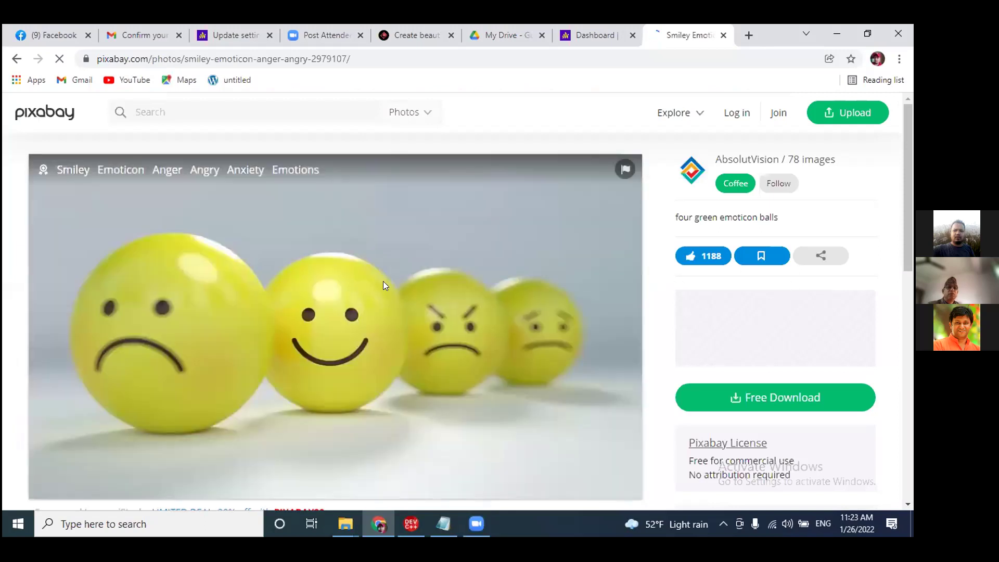
scroll(455, 318, "down", 1)
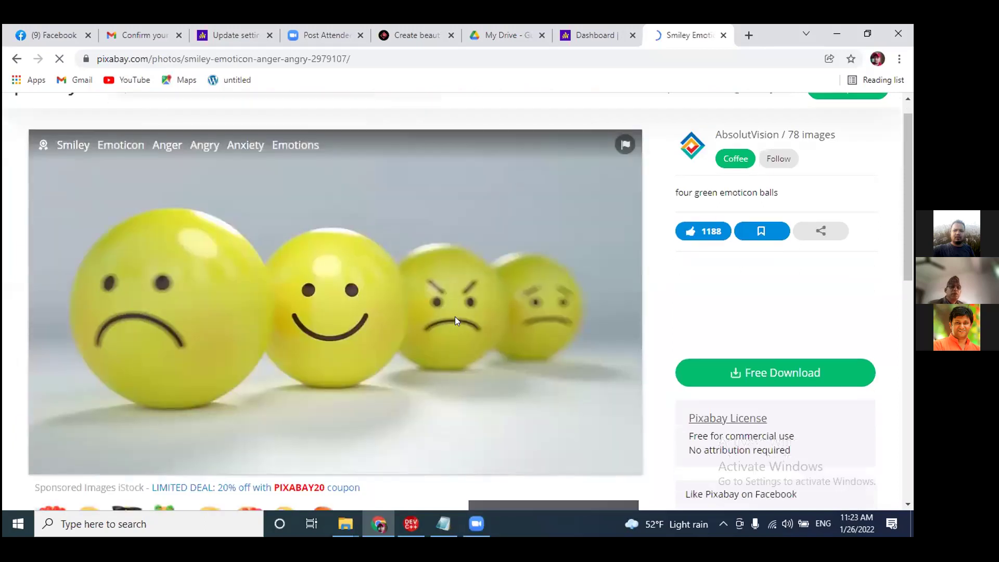
scroll(455, 317, "down", 1)
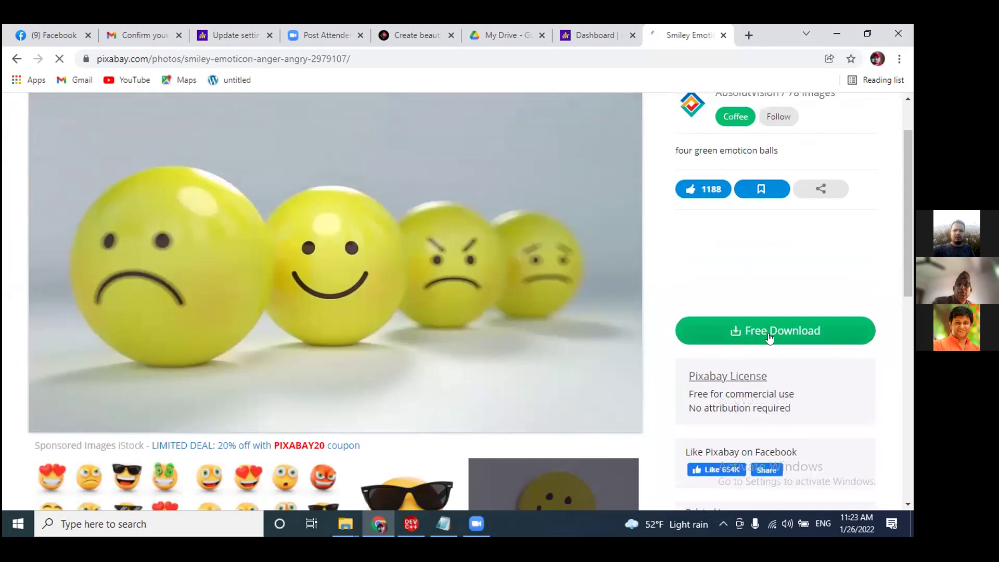
right_click(285, 269)
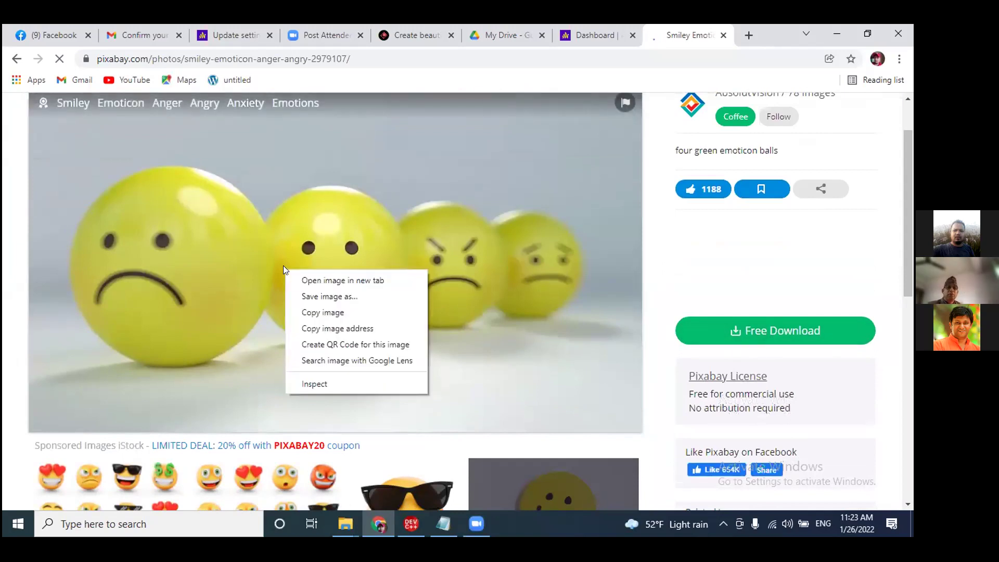
left_click(336, 297)
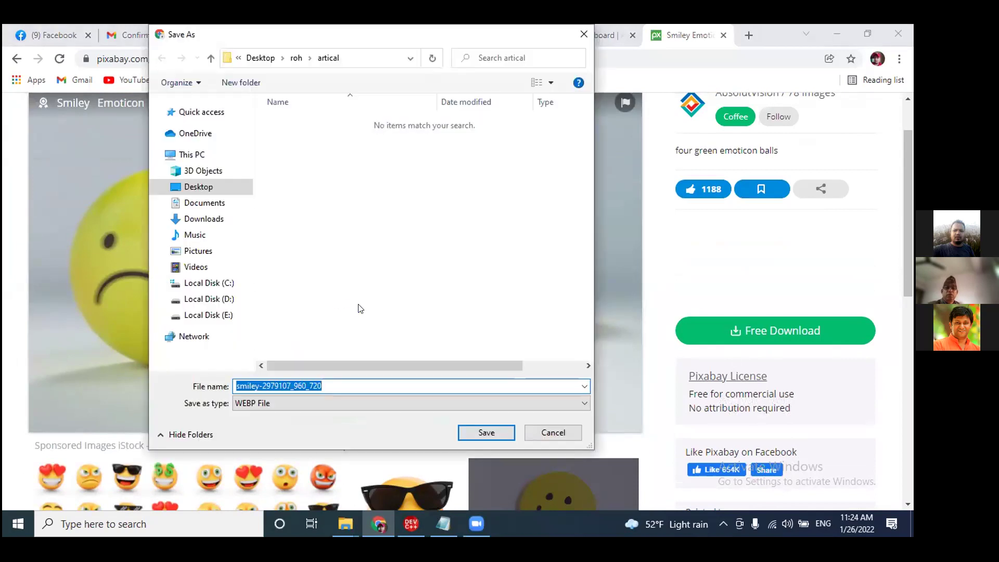
type("smiley")
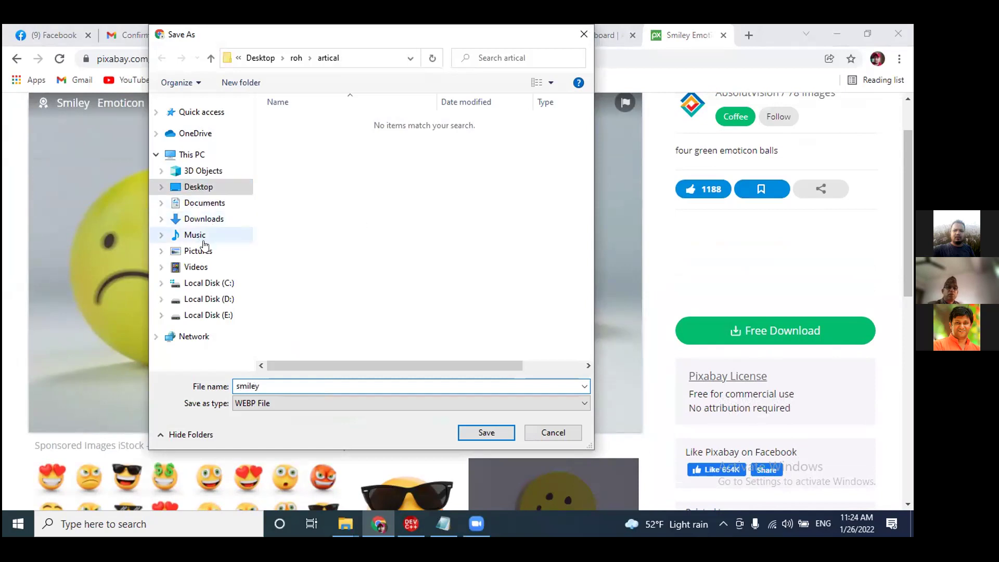
left_click(271, 403)
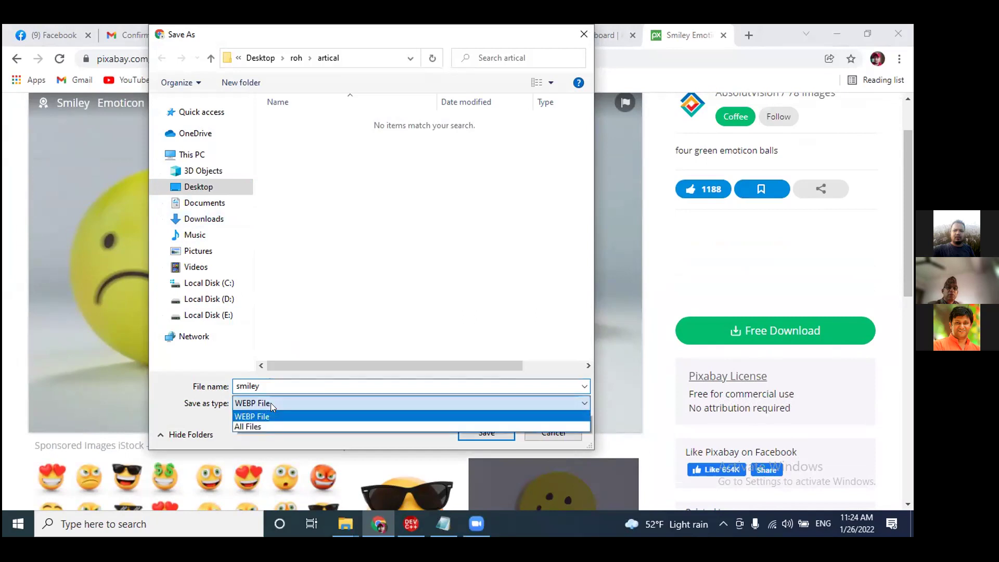
left_click(266, 415)
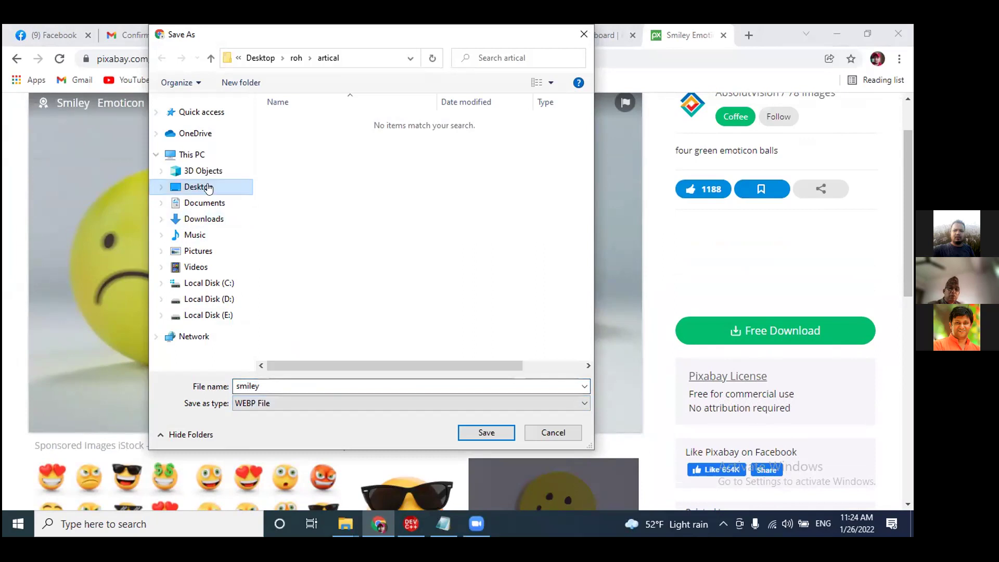
left_click(199, 252)
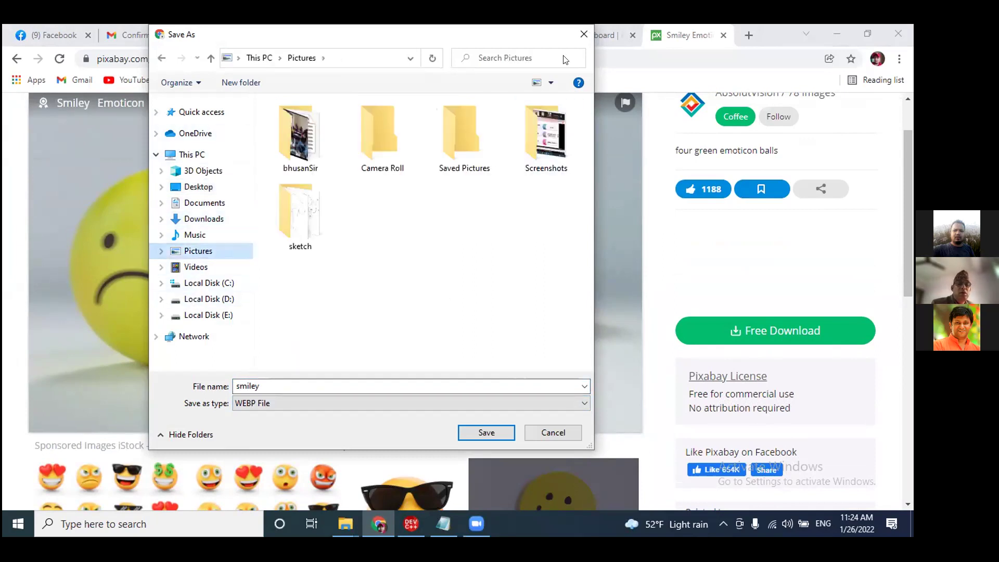
left_click(553, 432)
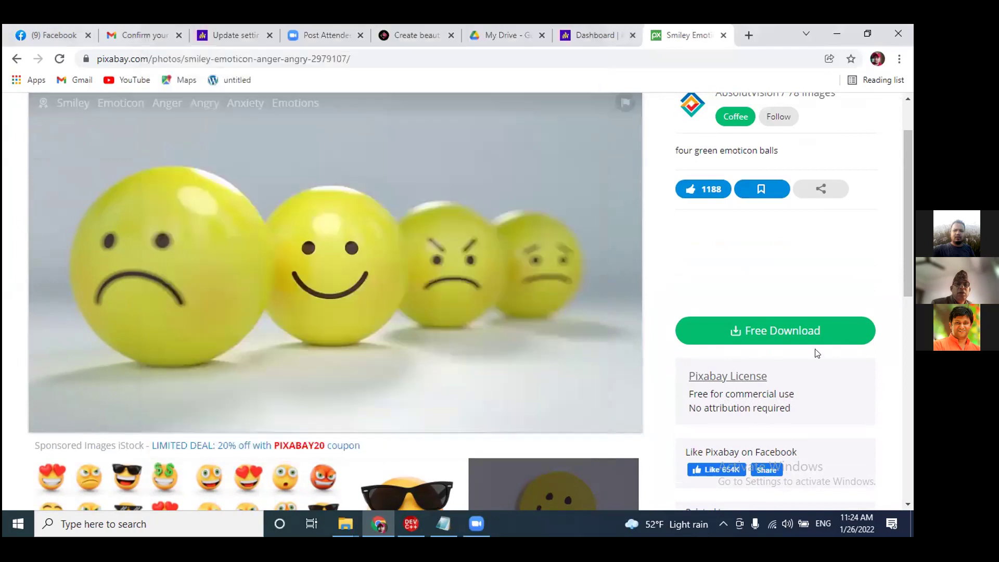
- Download the four emoticon balls photo from Pixabay as the 640×359 JPG
left_click(766, 338)
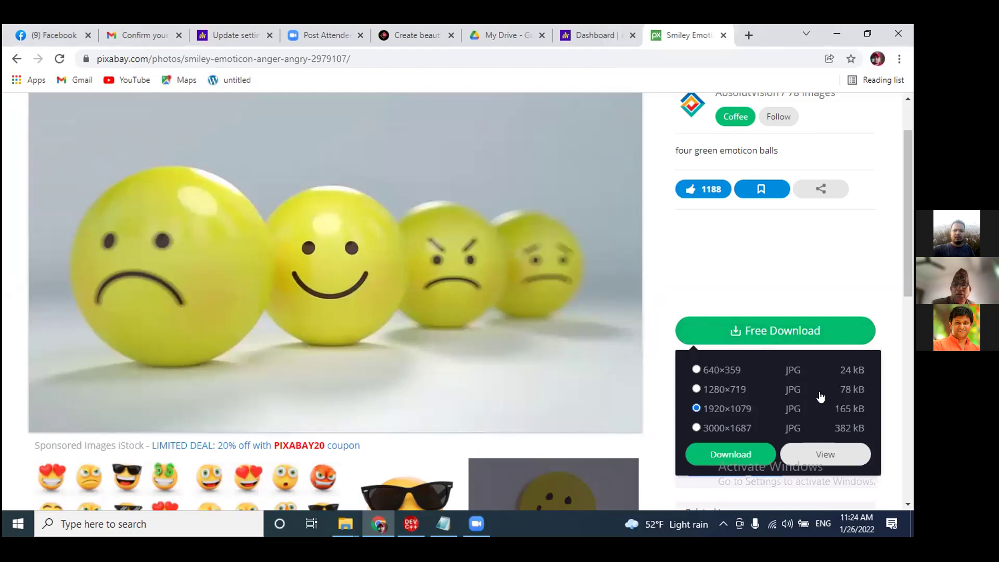
scroll(829, 394, "down", 1)
scroll(829, 394, "down", 1)
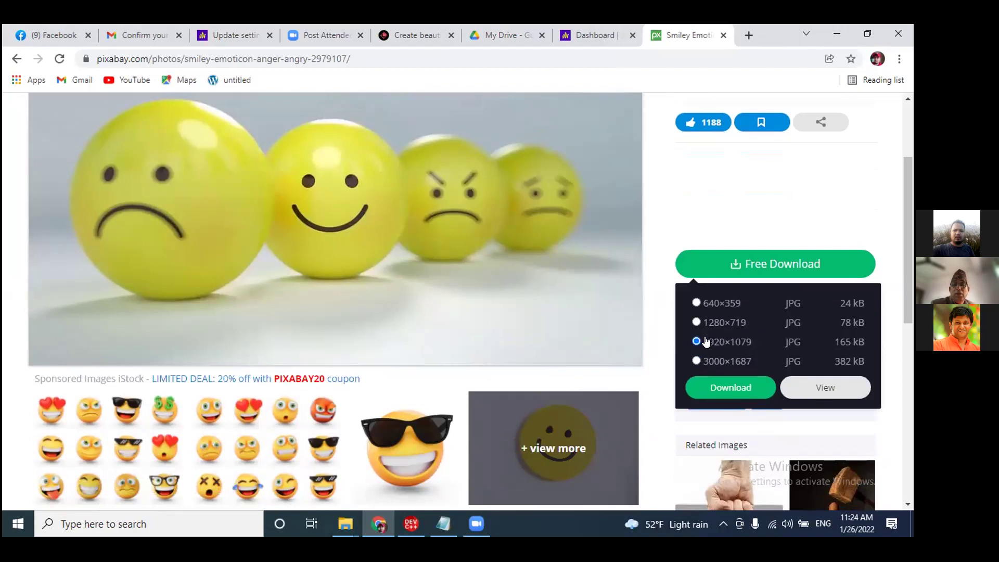
left_click(699, 304)
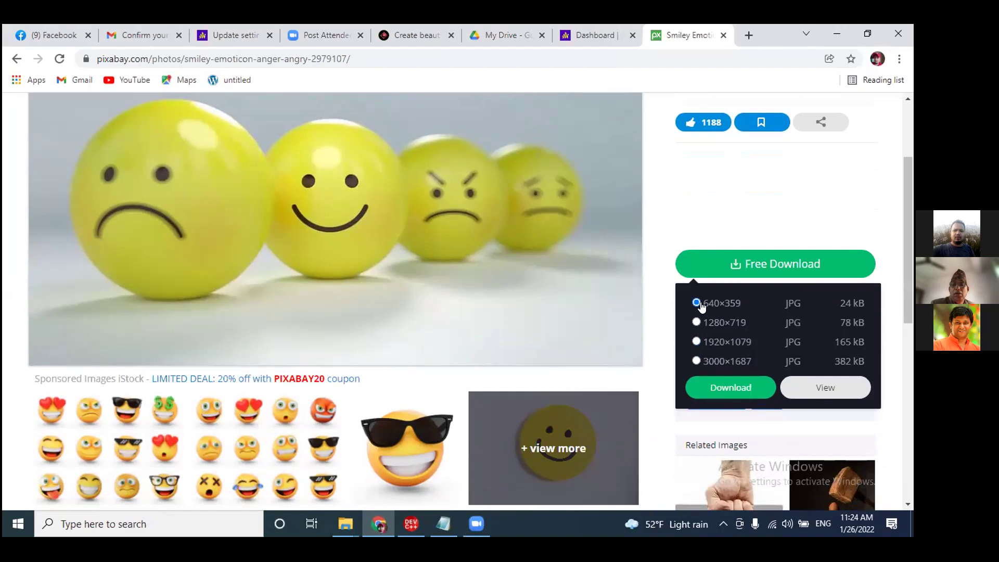
left_click(729, 387)
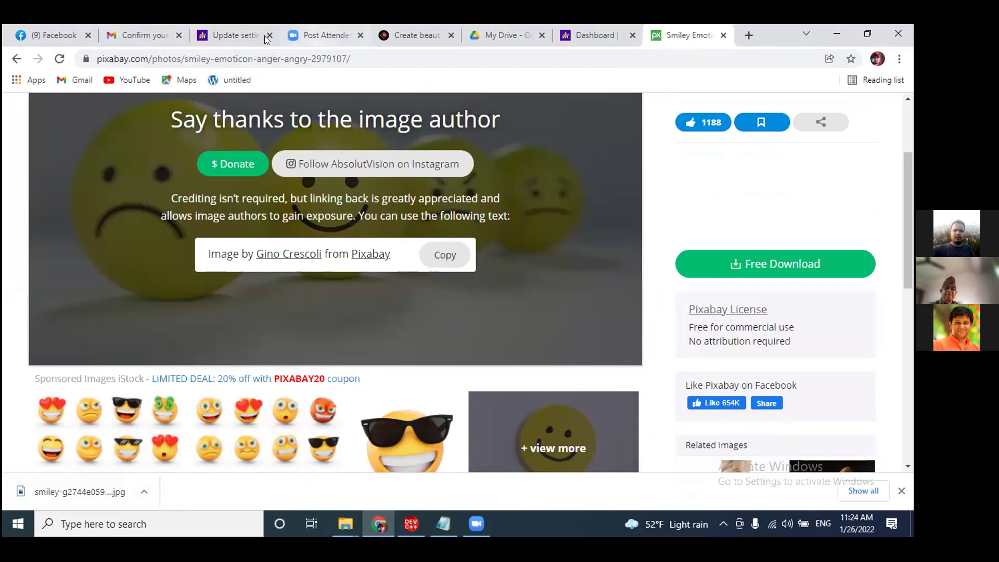
- Return to the Anchor podcast settings and start updating the podcast cover art
left_click(230, 36)
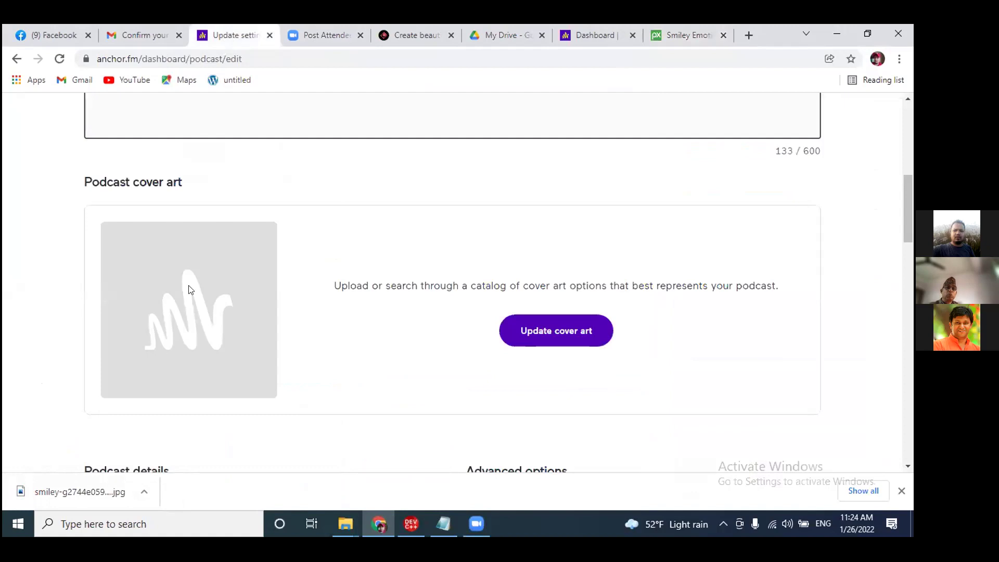
scroll(300, 328, "up", 5)
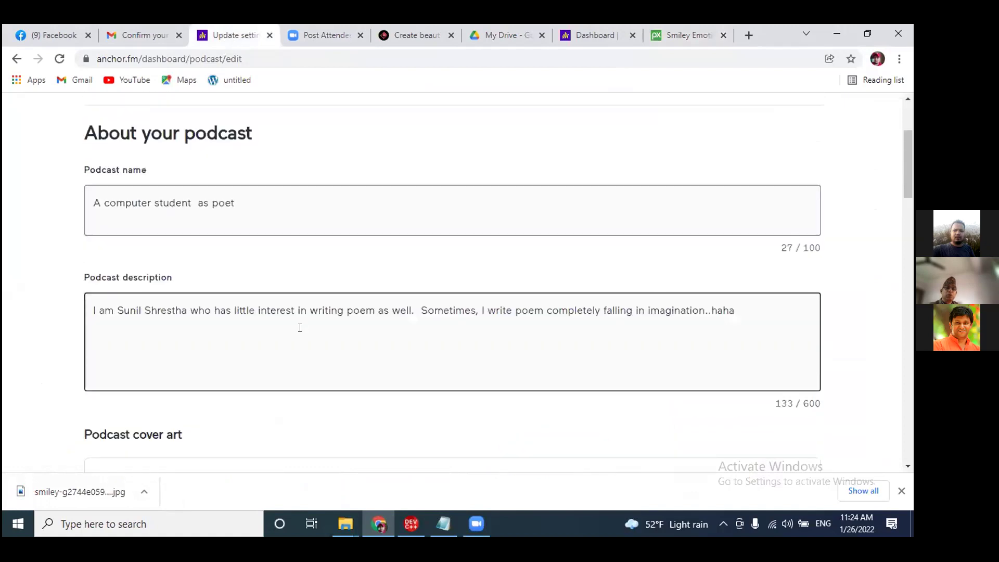
scroll(300, 328, "down", 7)
scroll(341, 290, "up", 3)
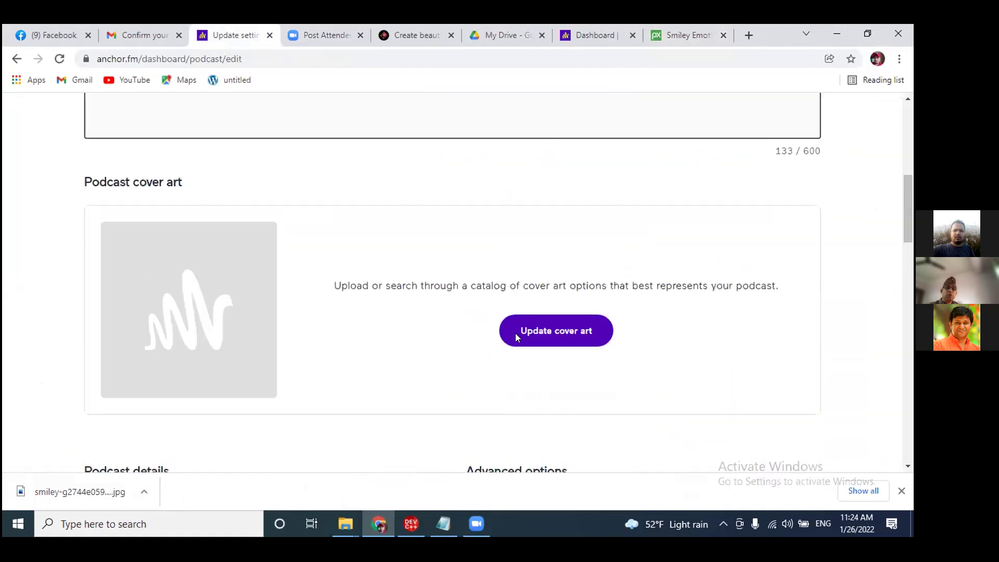
left_click(561, 333)
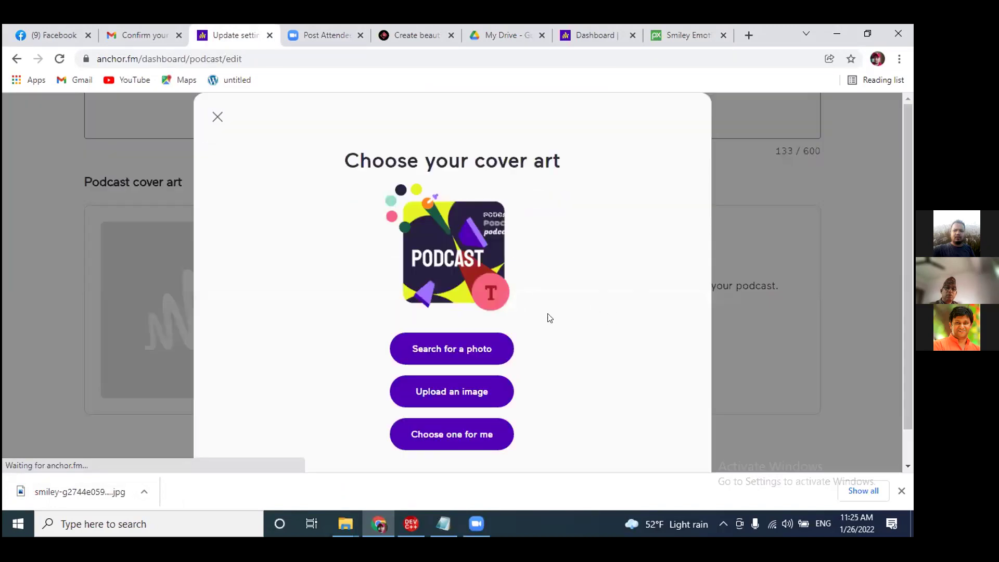
- Search the built-in Unsplash photo catalog for "emotion" to find a cover art photo
left_click(445, 349)
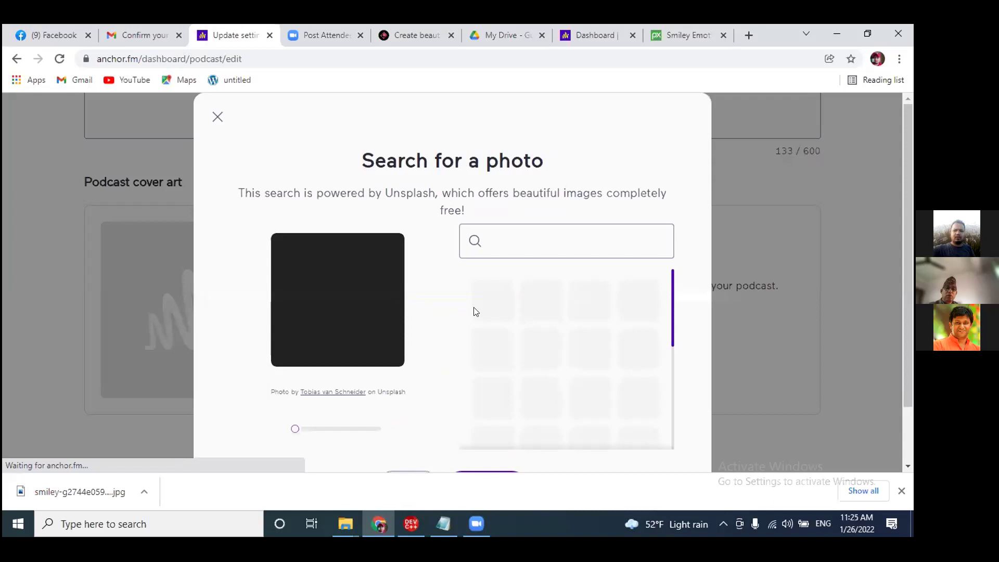
scroll(469, 324, "down", 1)
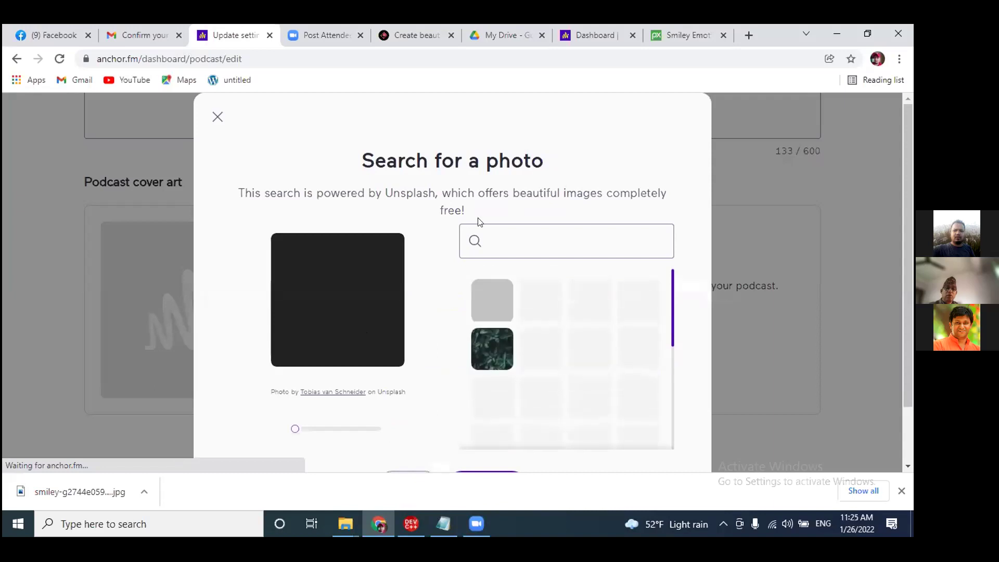
left_click(503, 239)
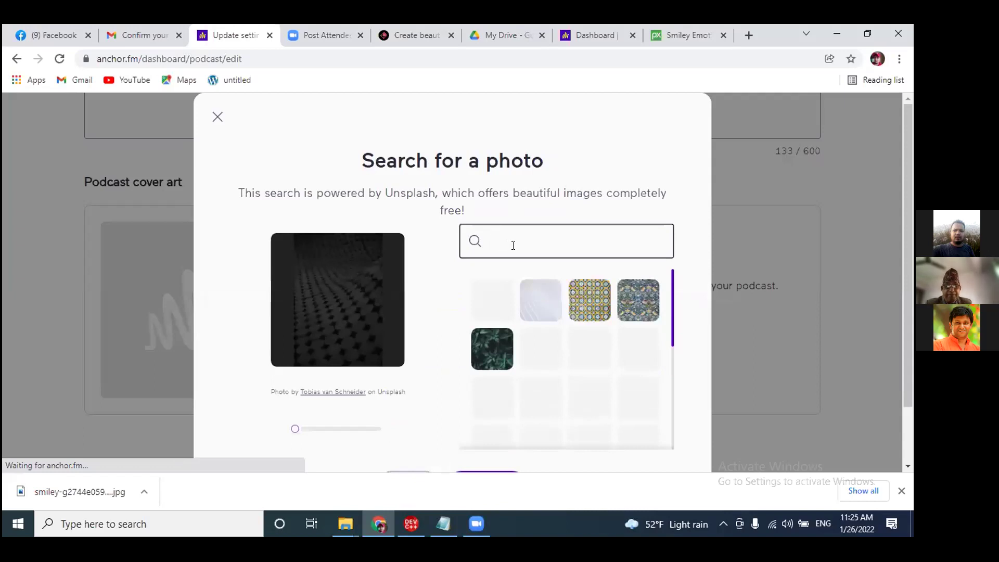
type("emotion")
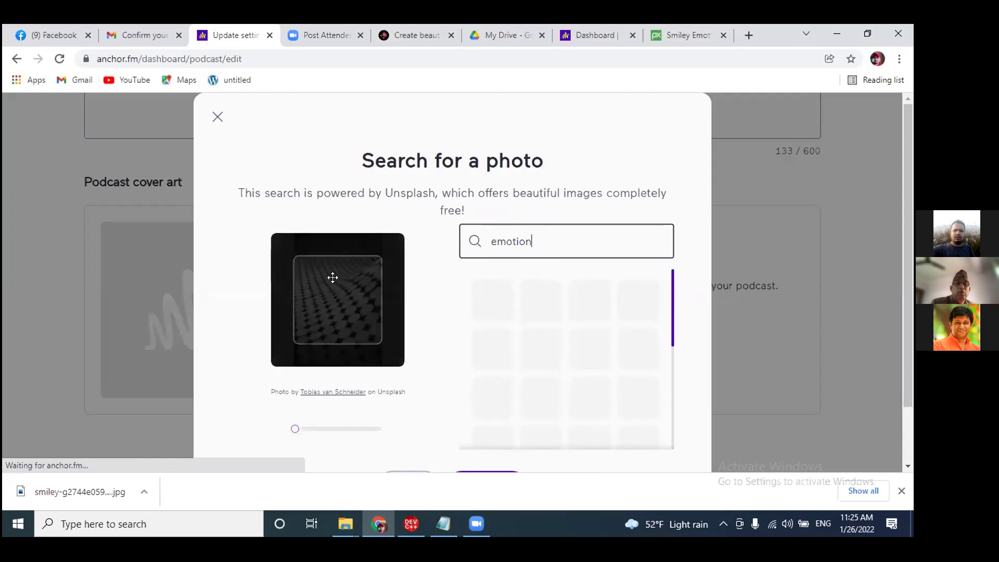
scroll(541, 243, "down", 2)
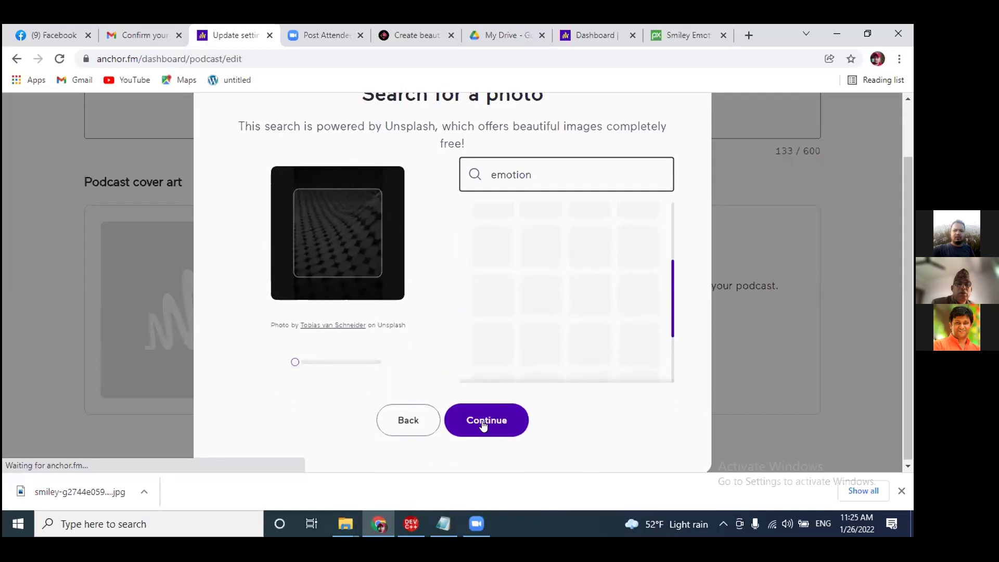
left_click(409, 421)
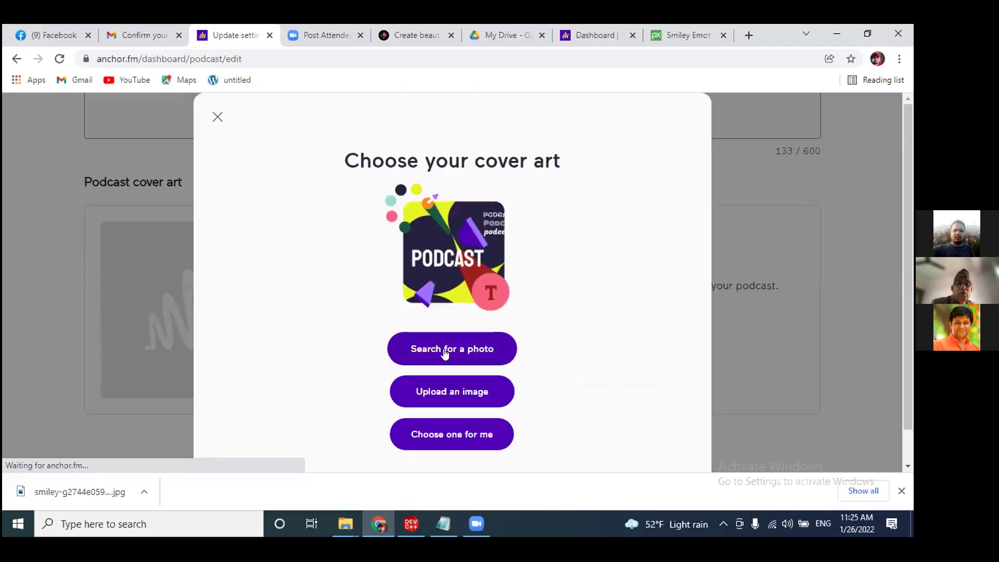
left_click(446, 315)
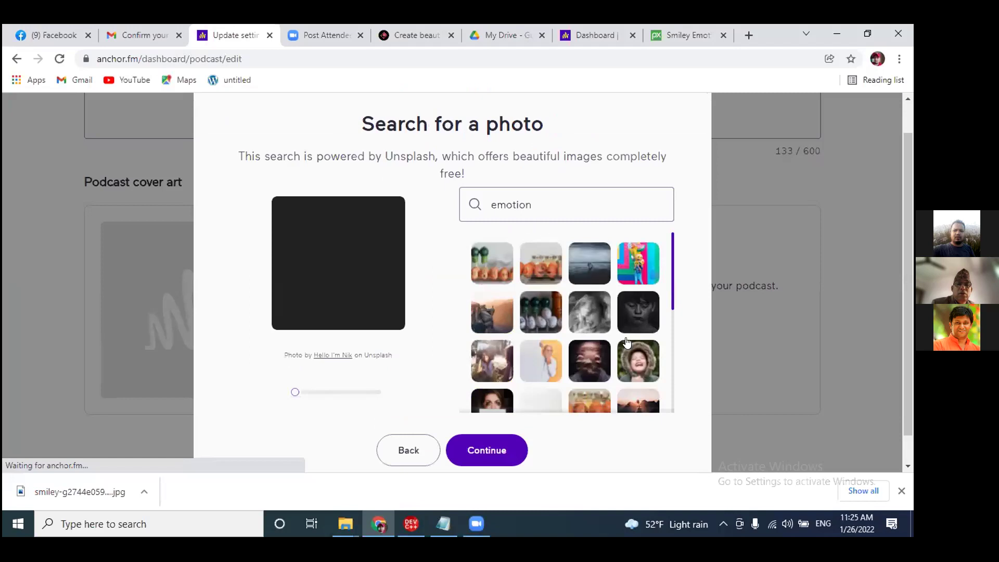
- Choose the close-up photo of an eye above white cloth from the emotion results and continue to the cover text settings
scroll(573, 308, "down", 3)
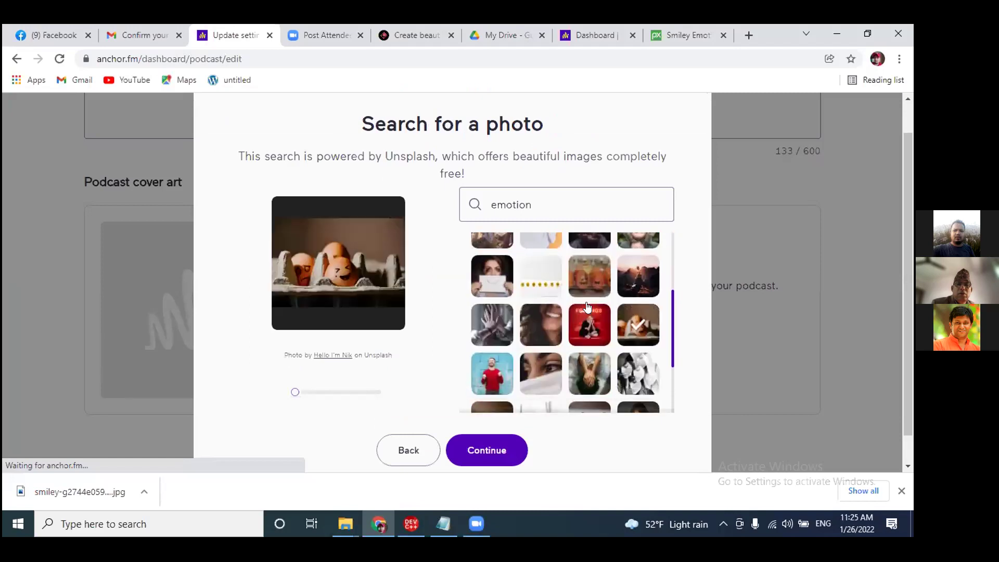
scroll(587, 307, "down", 2)
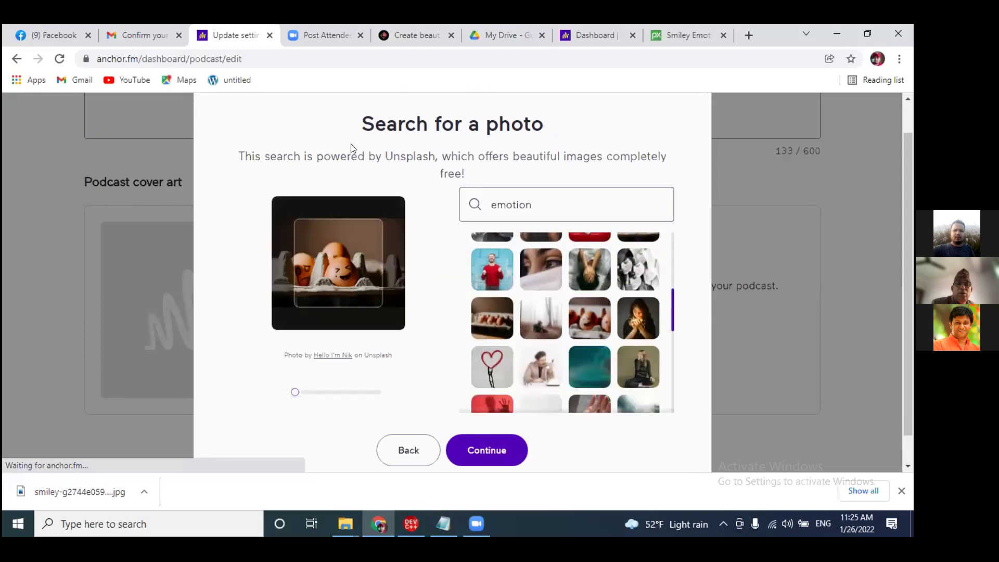
scroll(582, 307, "up", 3)
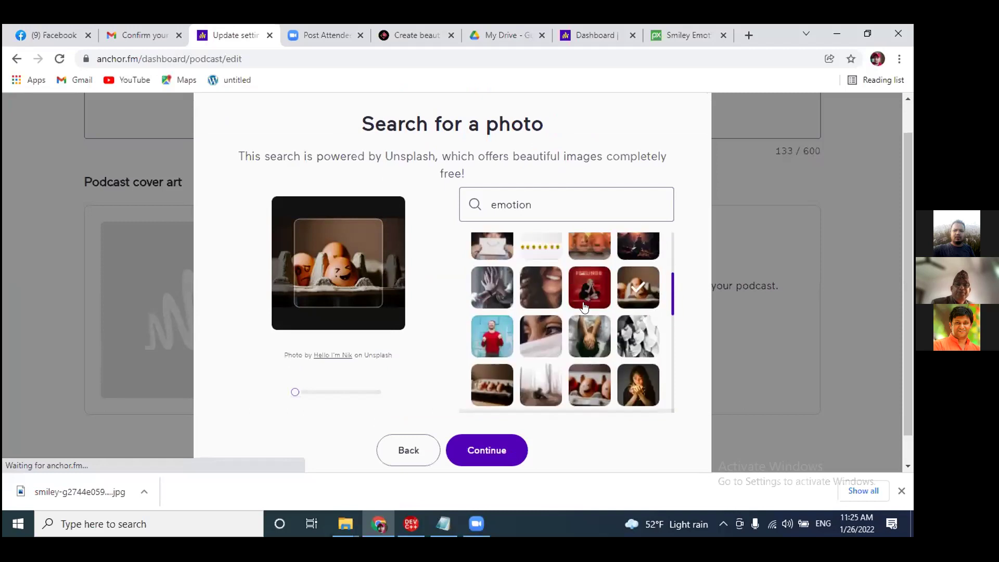
scroll(585, 308, "down", 3)
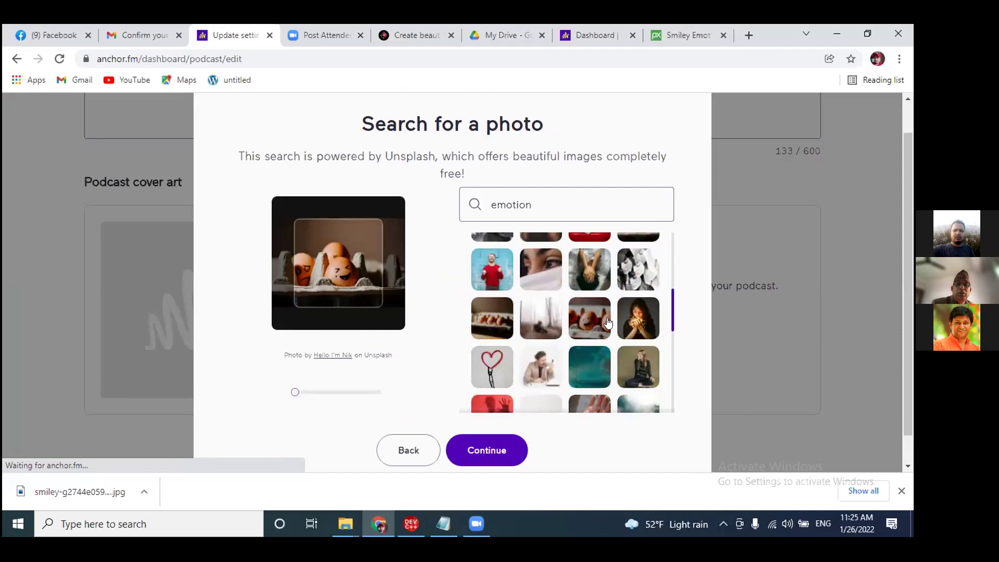
scroll(591, 321, "down", 4)
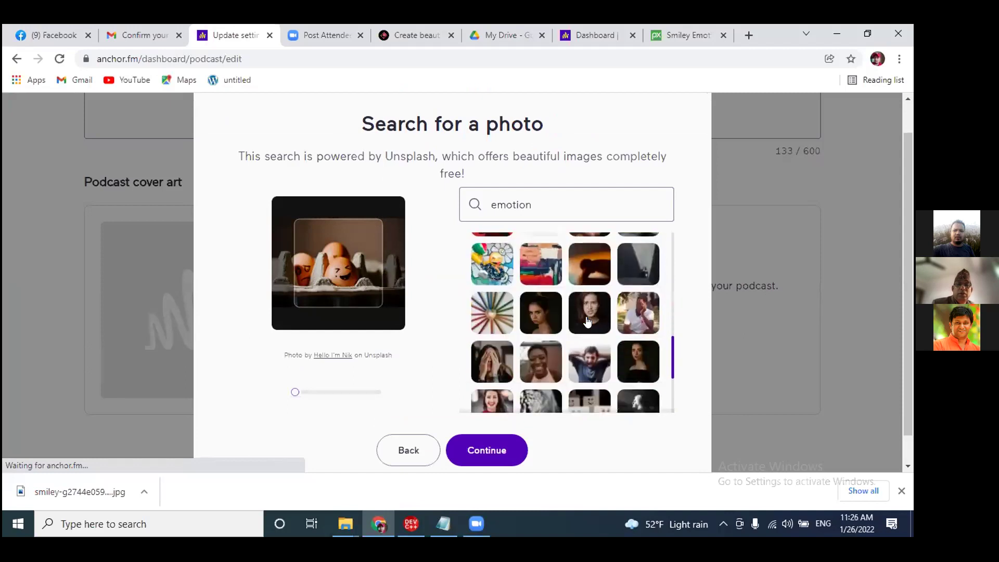
scroll(587, 321, "up", 4)
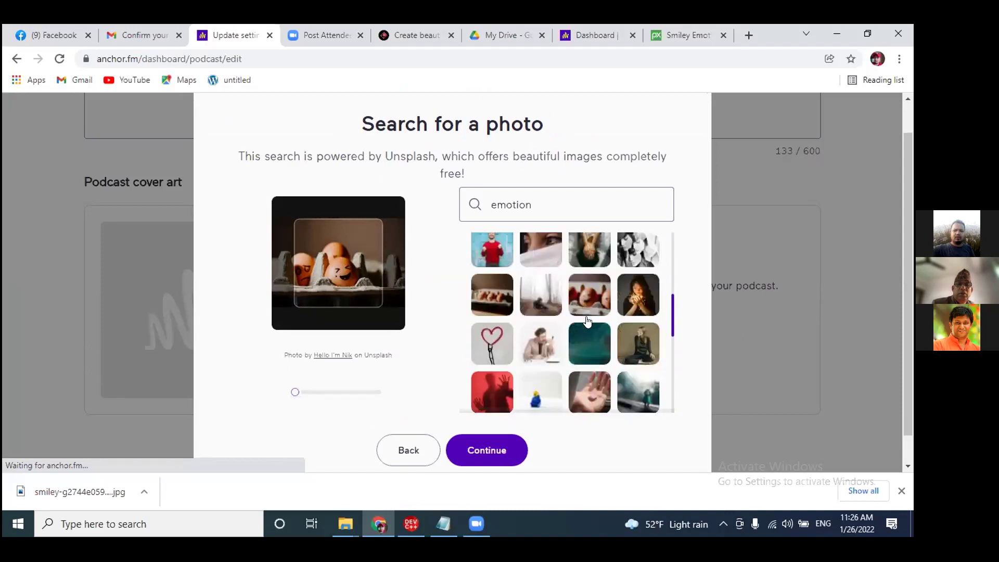
left_click(532, 339)
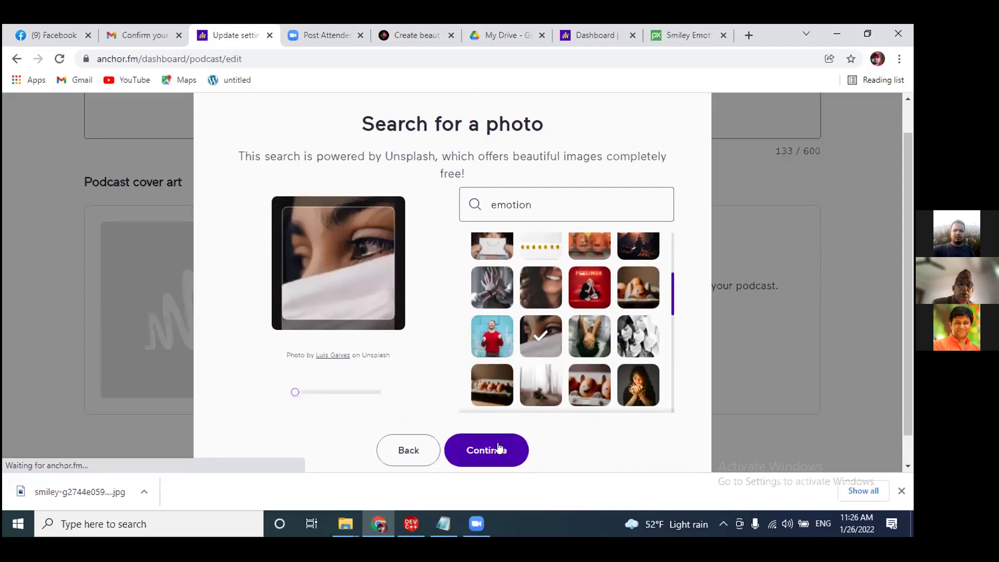
scroll(885, 330, "down", 2)
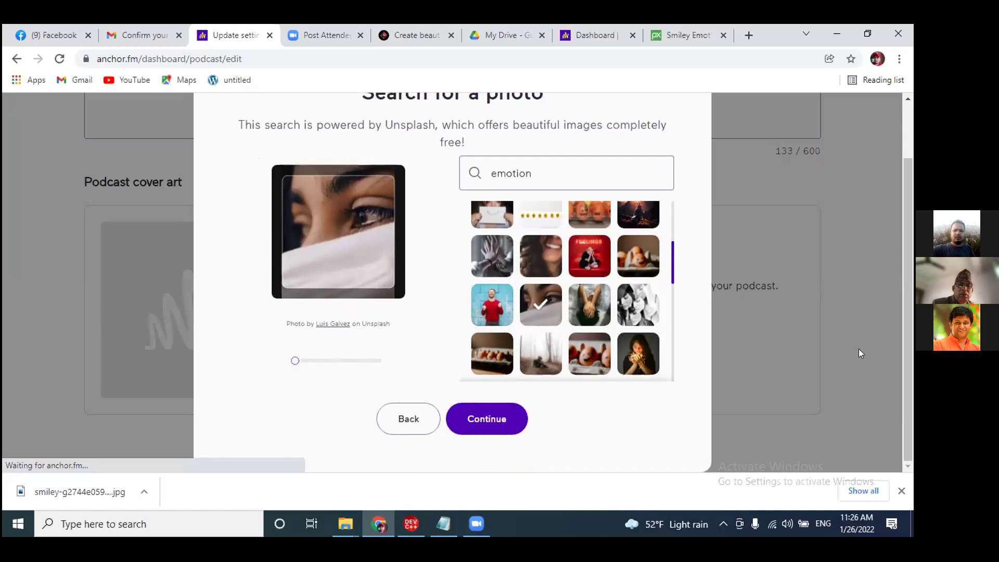
left_click(490, 424)
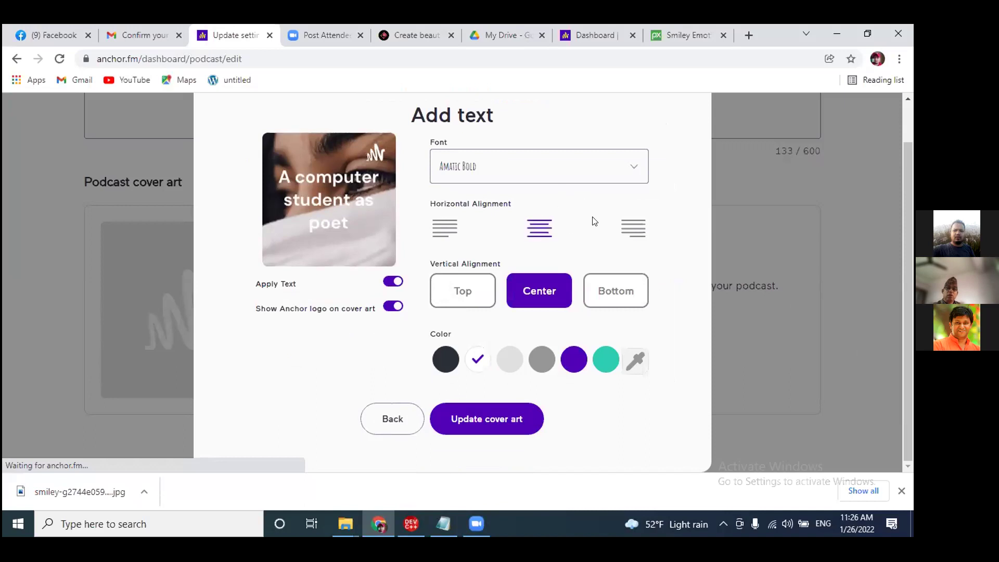
- Keep the podcast title text applied to the cover and hide the Anchor logo on the cover art
left_click(391, 282)
left_click(395, 283)
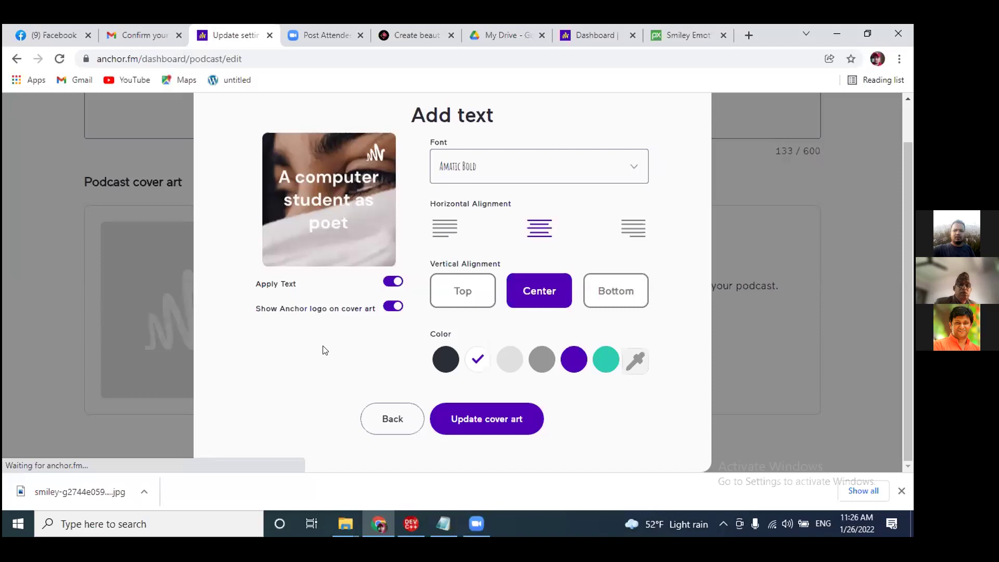
left_click(388, 307)
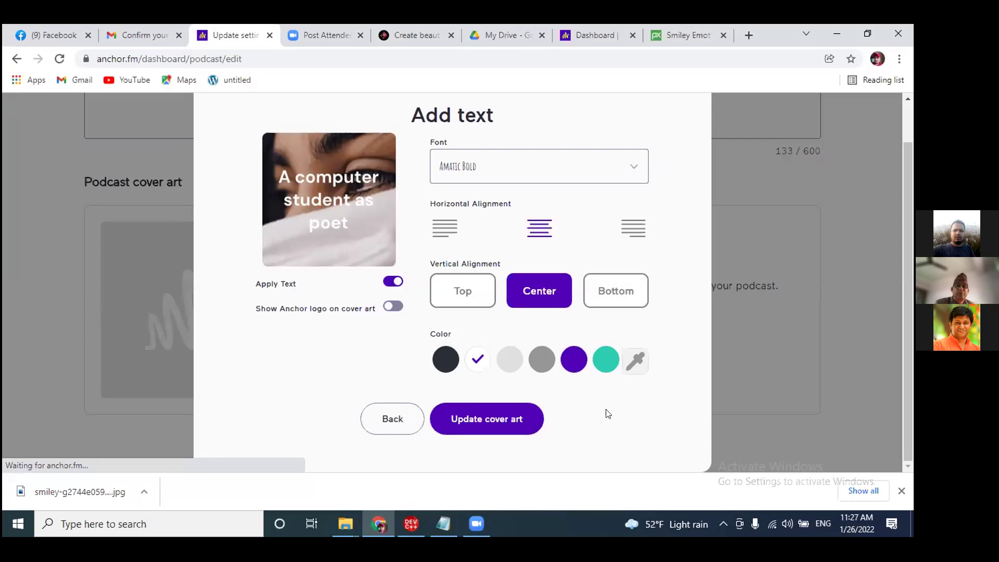
- Set the font of the title text on the cover art to Amatic Bold
left_click(630, 169)
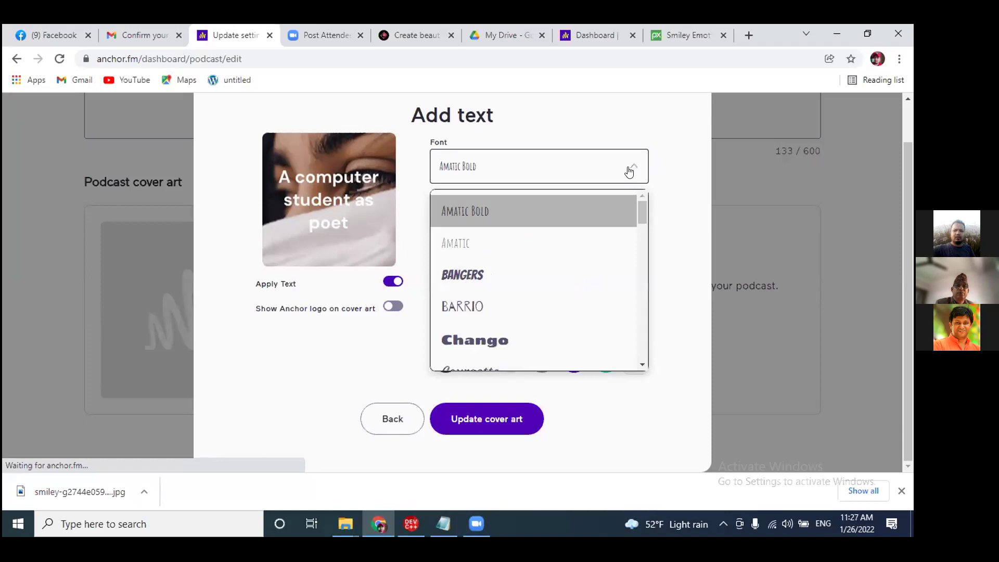
scroll(574, 272, "down", 3)
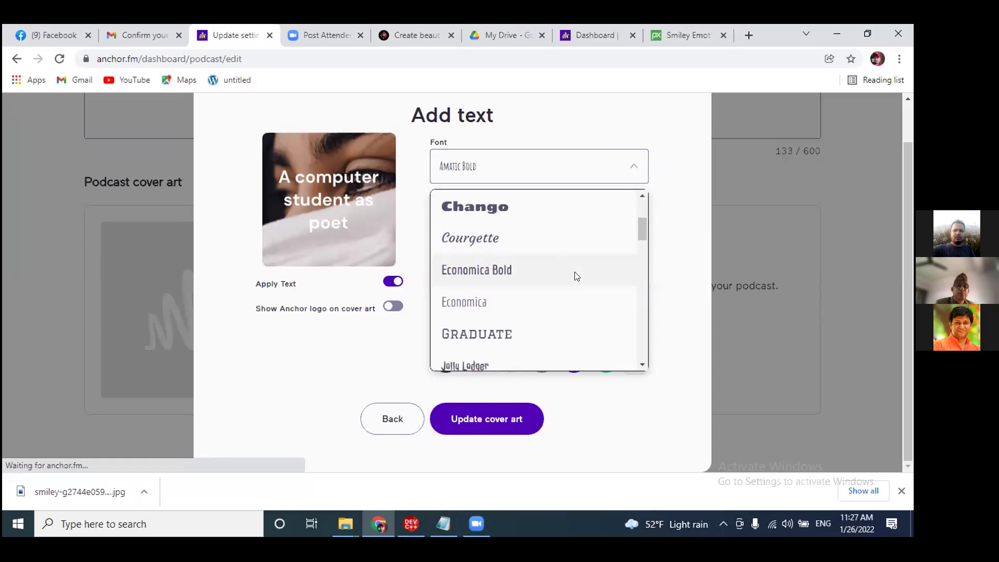
scroll(574, 272, "down", 2)
scroll(577, 271, "down", 2)
scroll(580, 269, "down", 2)
scroll(581, 268, "up", 2)
scroll(581, 268, "up", 4)
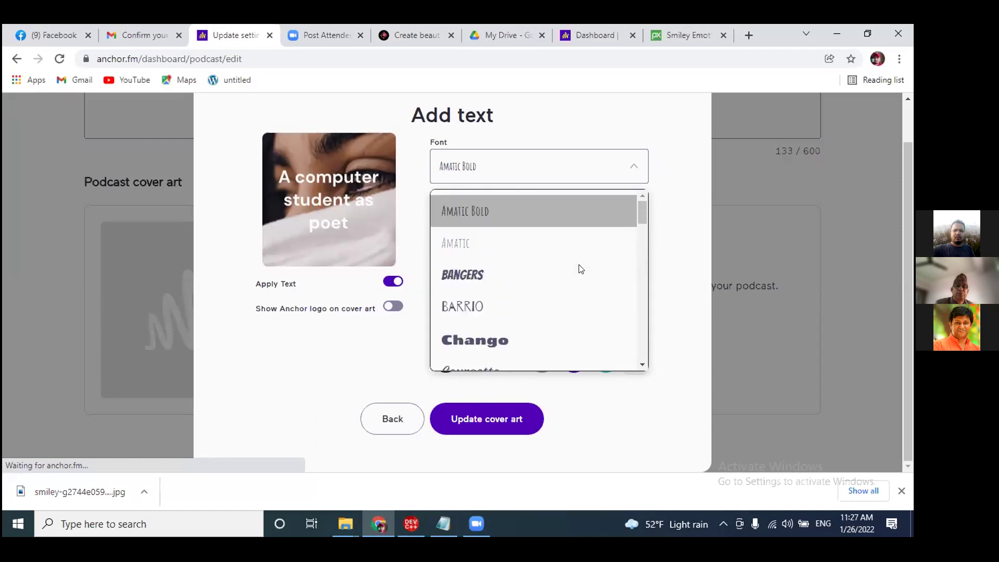
scroll(581, 269, "up", 1)
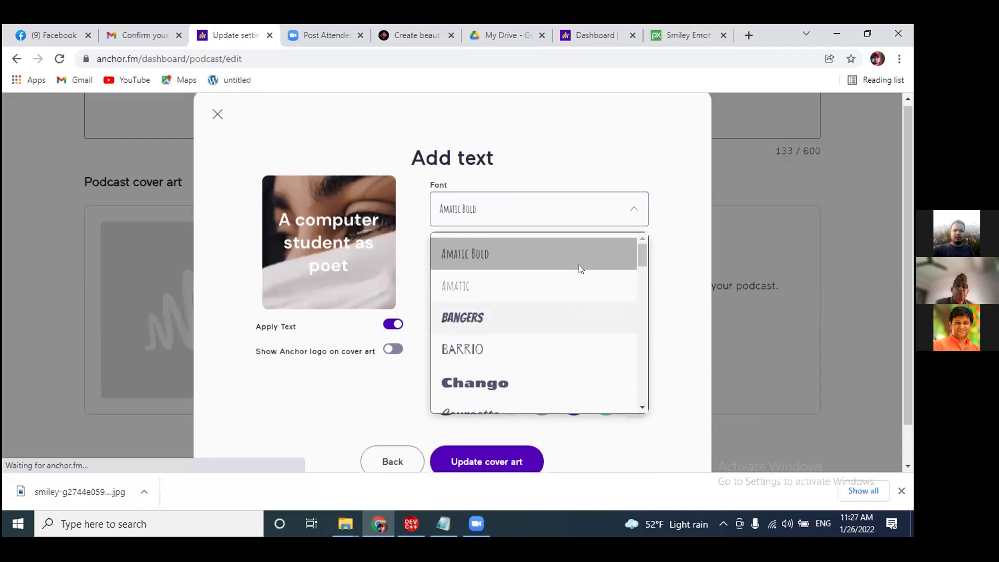
left_click(474, 258)
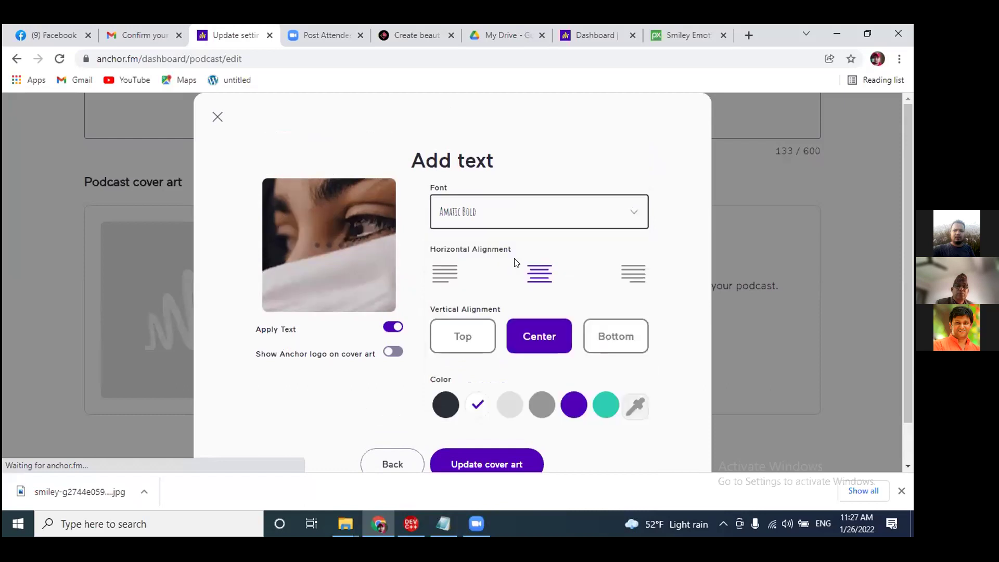
scroll(590, 257, "down", 1)
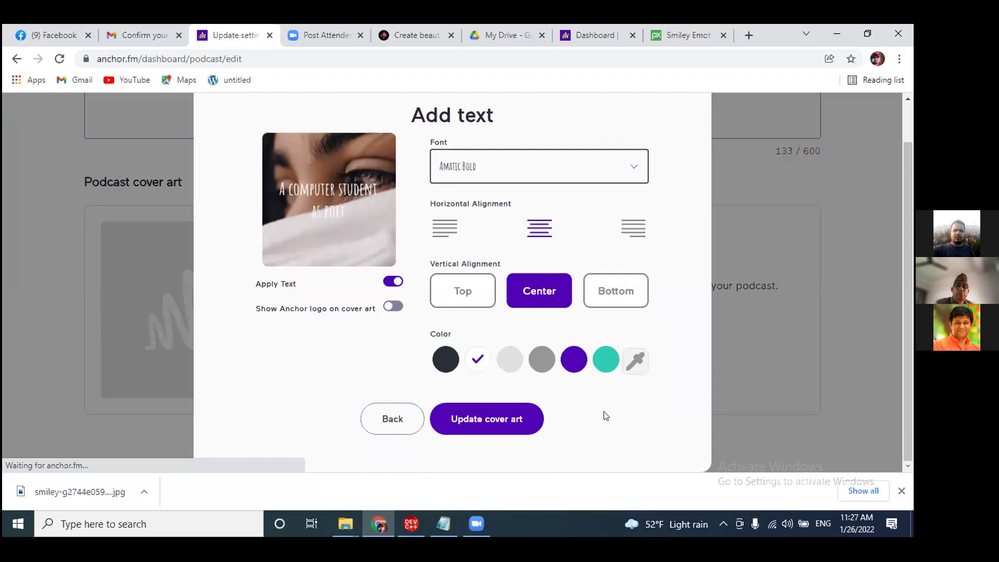
- Apply the styled photo as the podcast's cover art and try to save the podcast settings
left_click(499, 414)
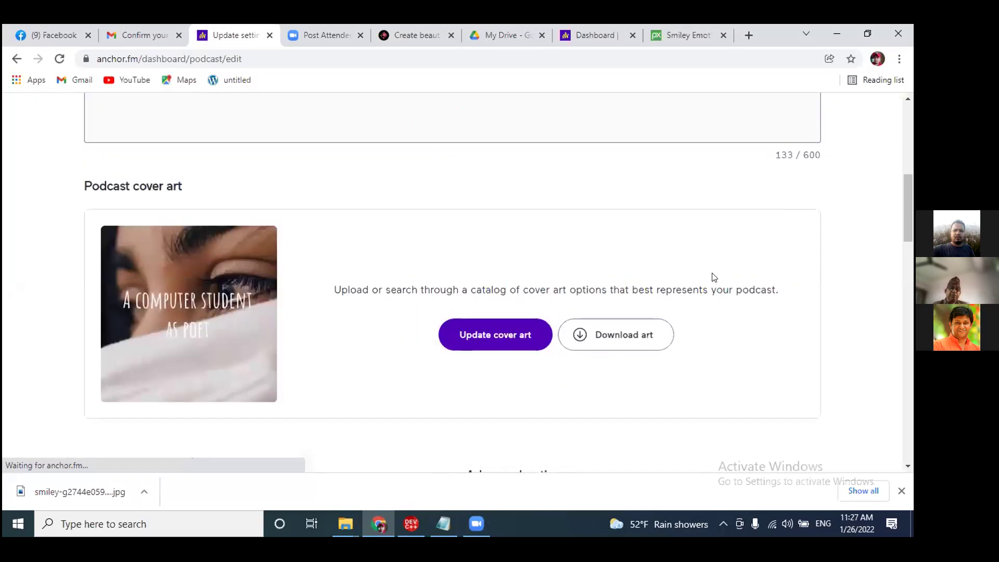
scroll(709, 277, "up", 7)
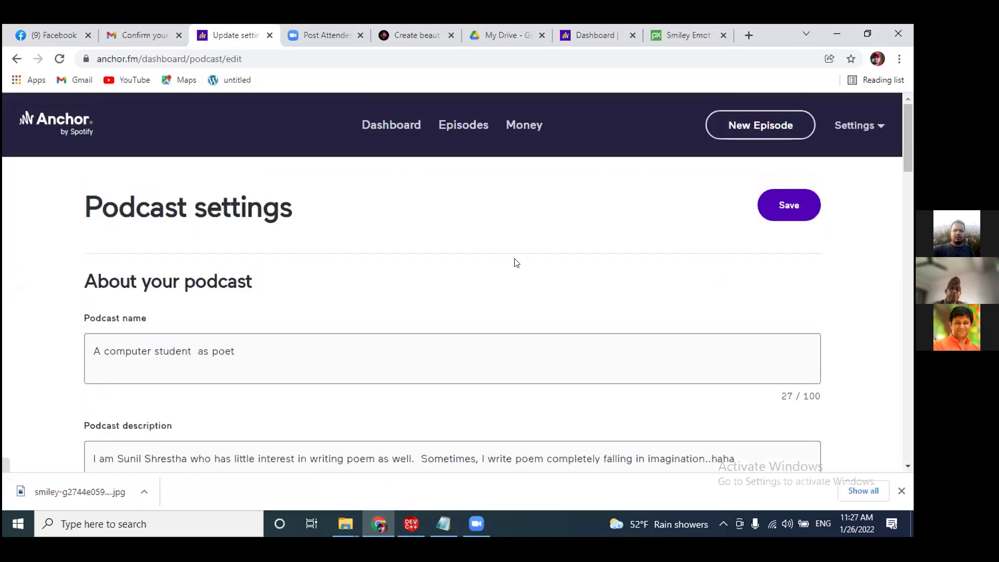
left_click(786, 216)
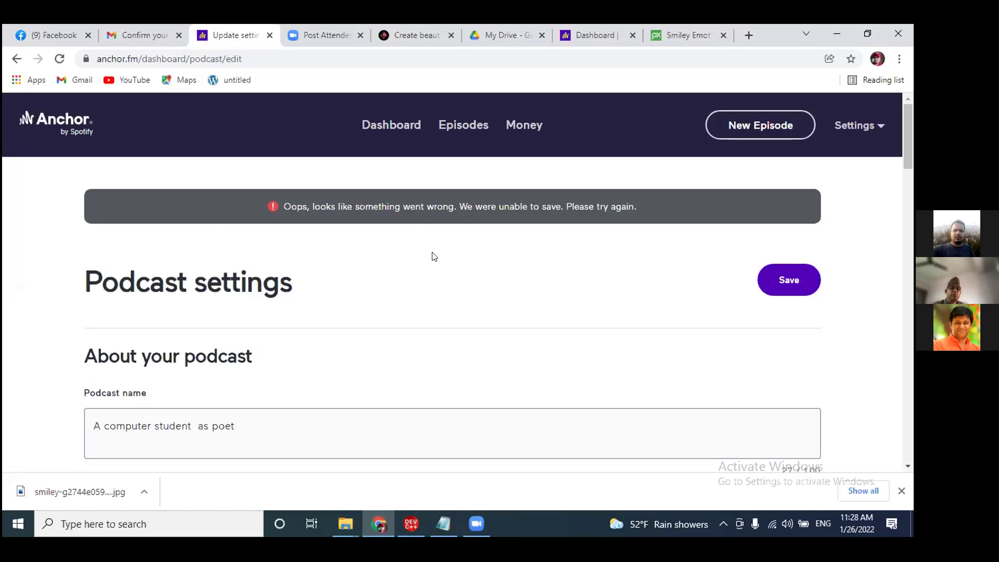
- Set the podcast category to Language Learning in the podcast details
scroll(529, 270, "down", 4)
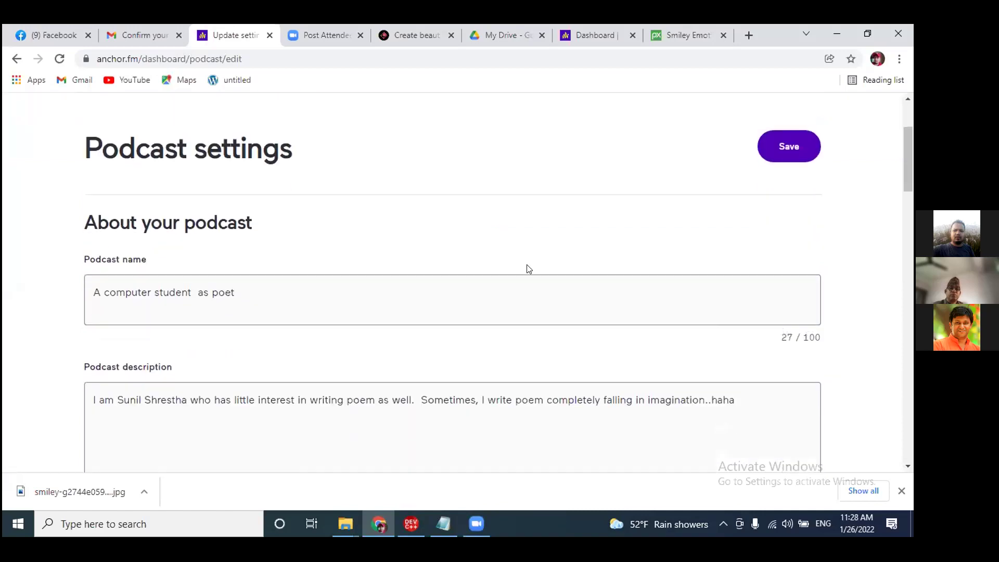
scroll(544, 268, "down", 9)
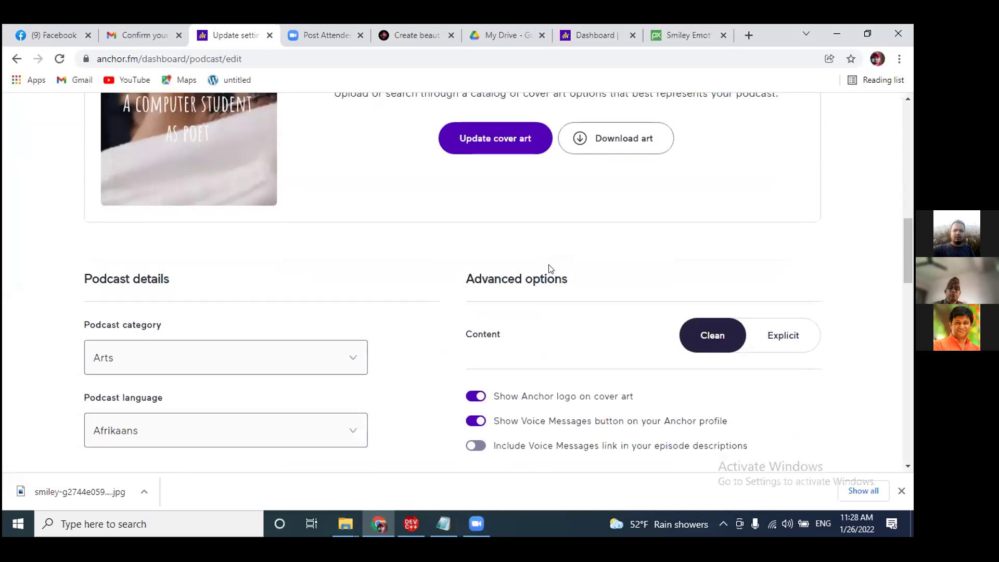
scroll(550, 269, "down", 1)
scroll(550, 269, "up", 3)
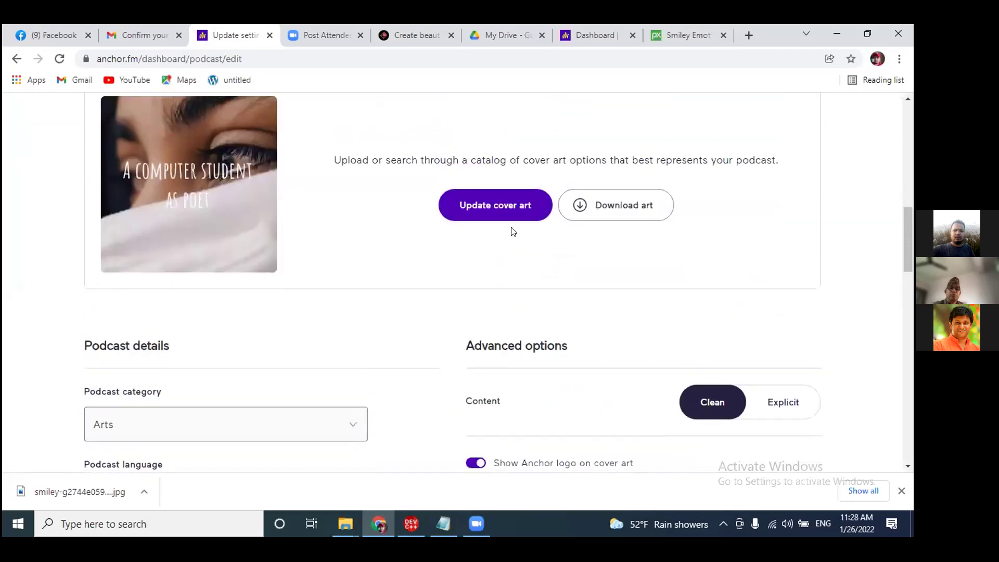
scroll(382, 339, "down", 2)
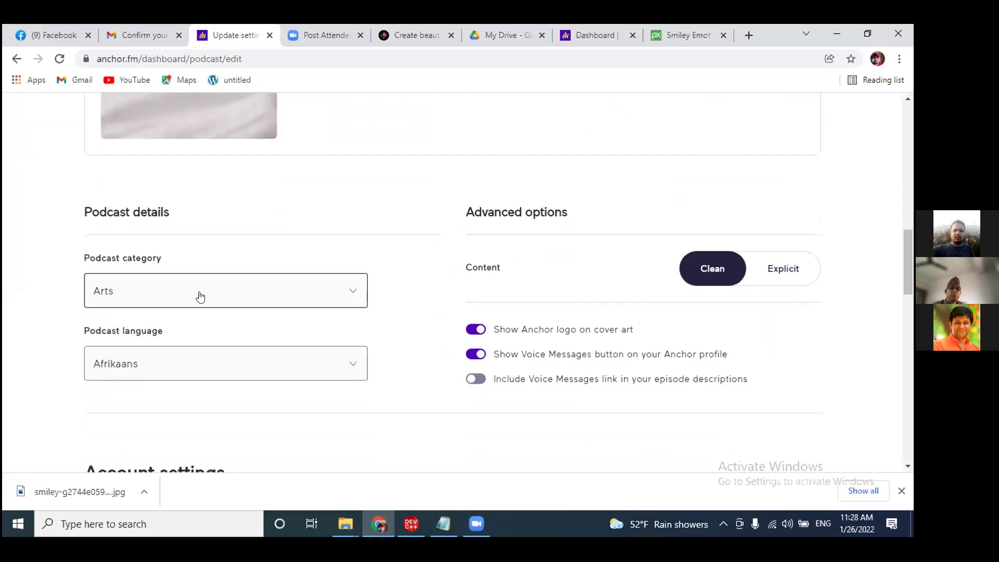
left_click(226, 297)
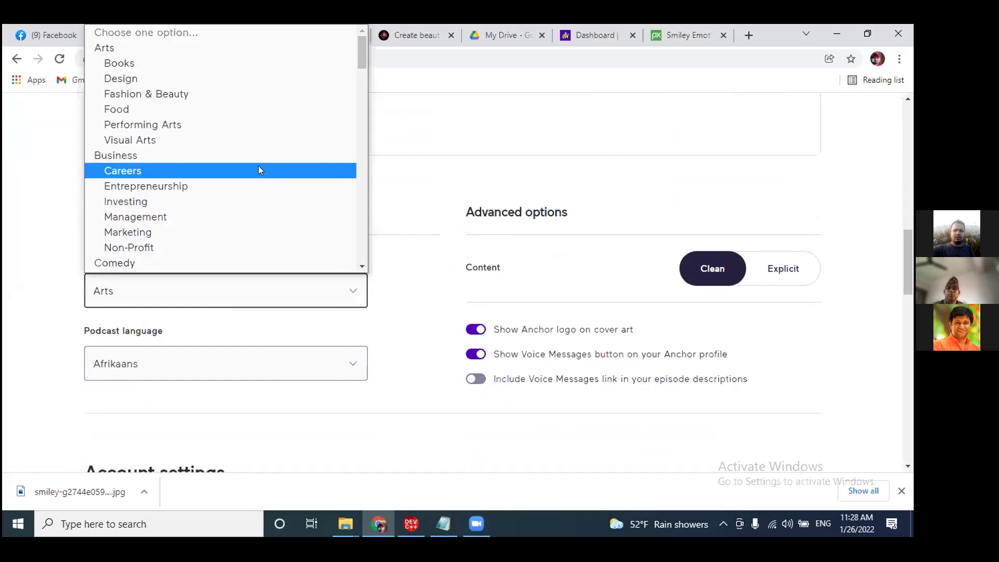
scroll(259, 171, "down", 3)
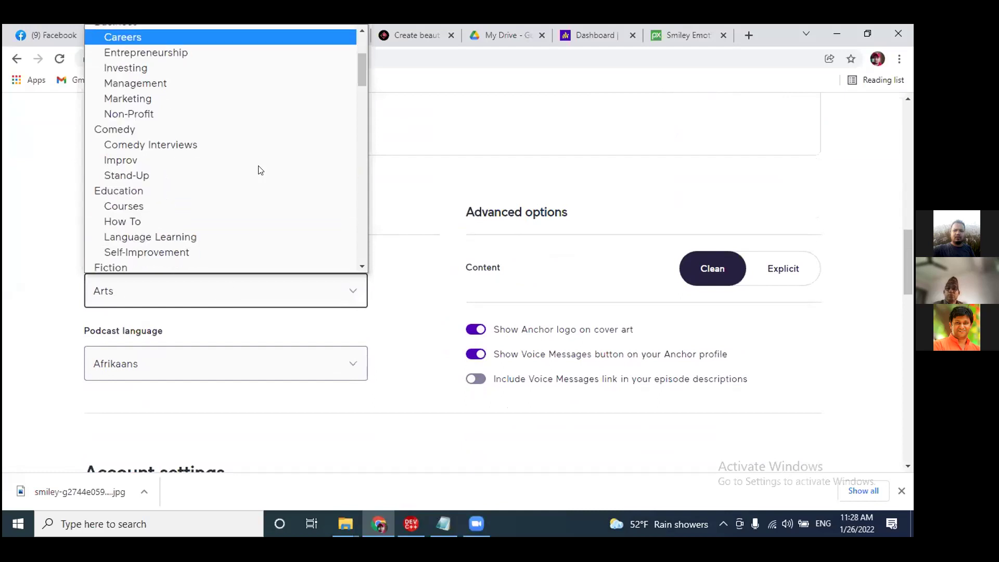
scroll(258, 171, "down", 3)
scroll(260, 170, "up", 3)
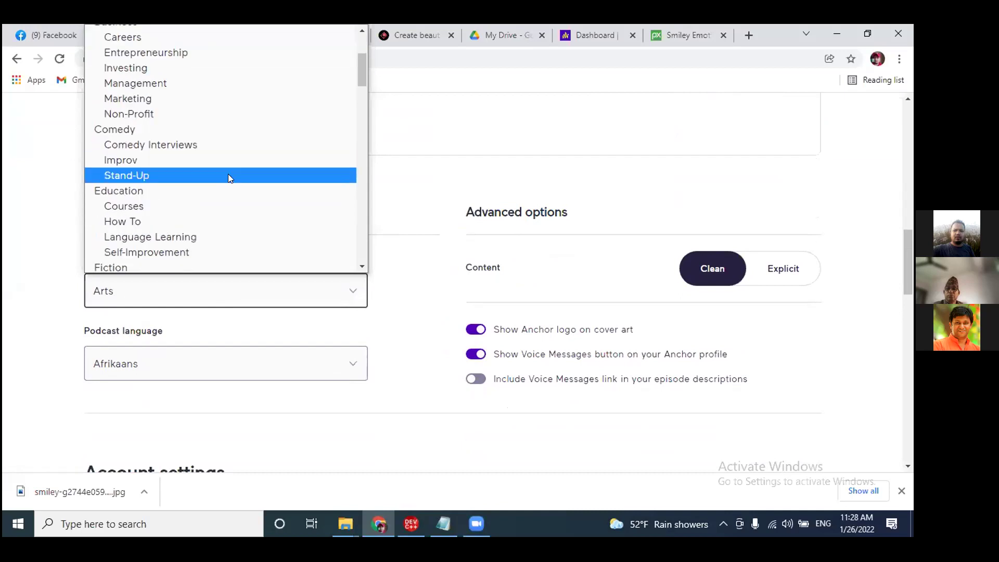
left_click(179, 237)
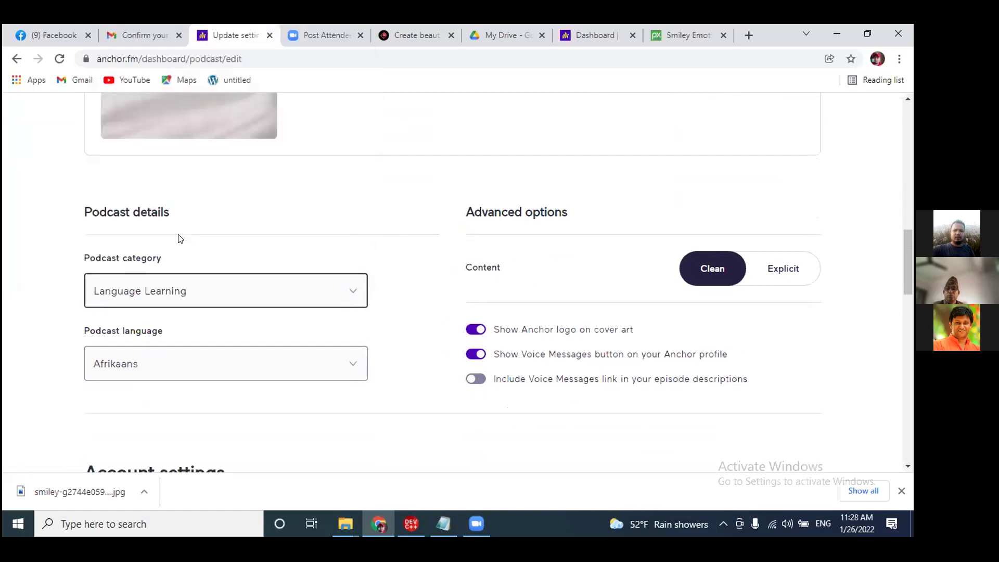
- Review the full range of podcast categories and set the podcast category to Education
left_click(252, 290)
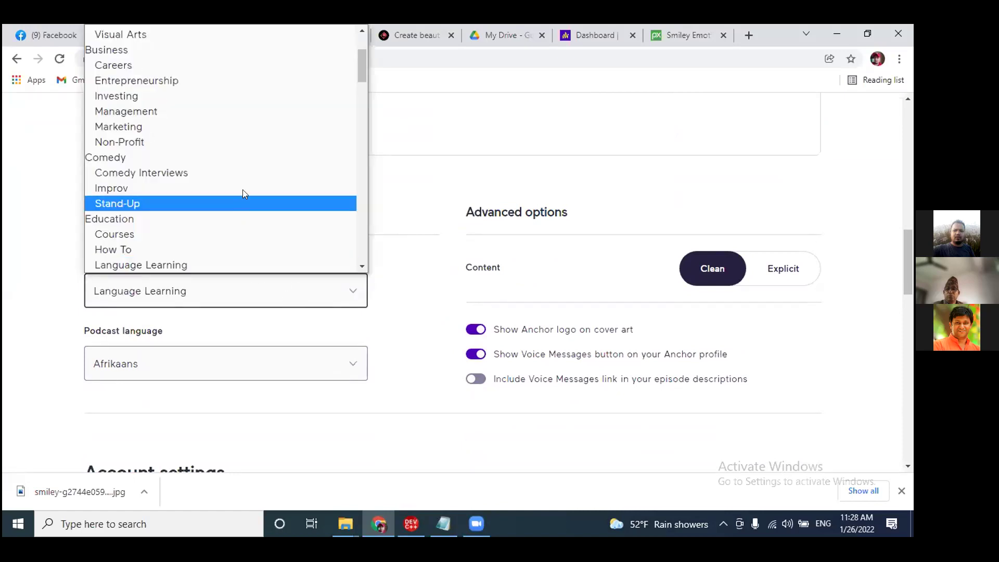
scroll(254, 180, "down", 3)
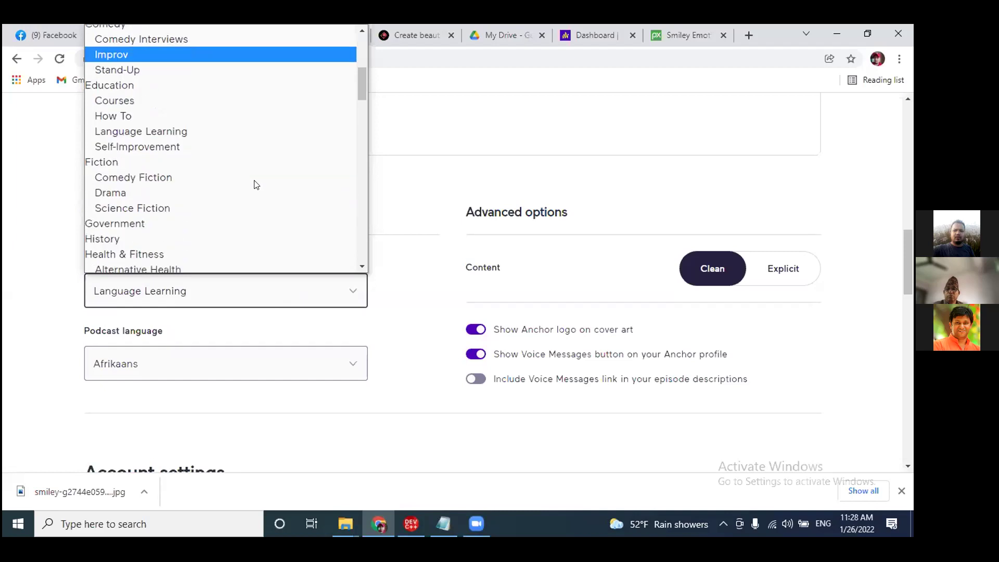
scroll(254, 184, "down", 3)
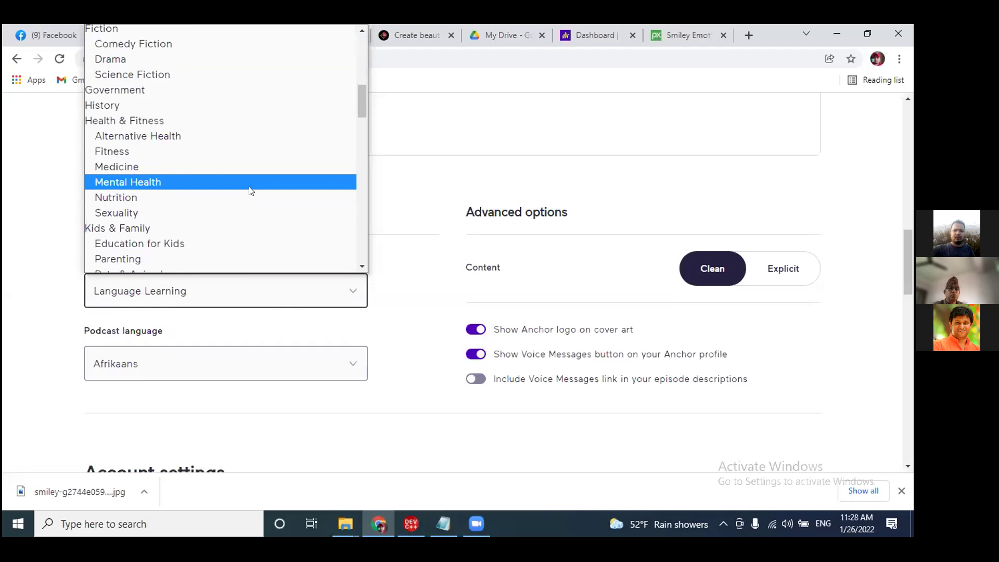
scroll(252, 187, "up", 3)
scroll(263, 179, "down", 8)
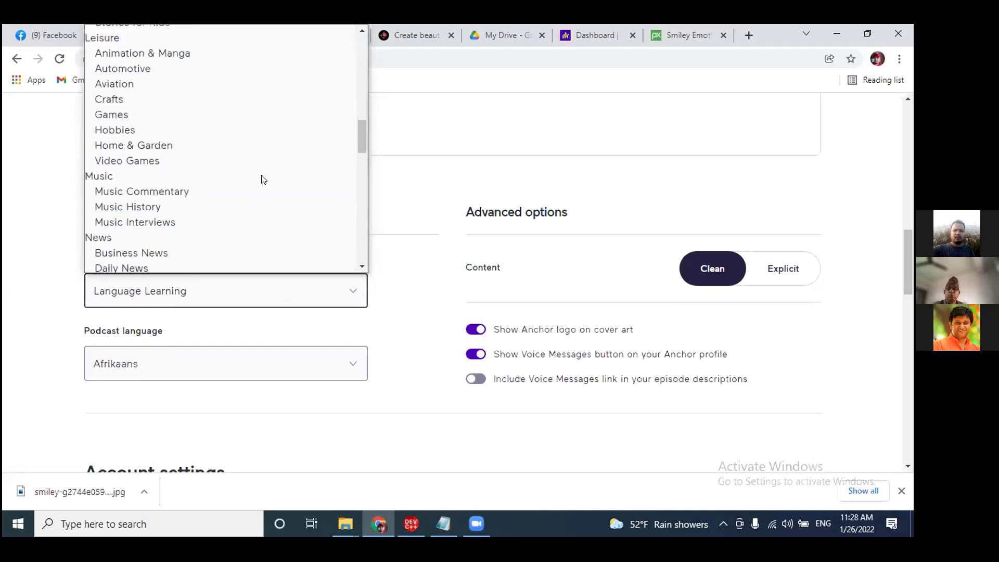
scroll(263, 179, "down", 3)
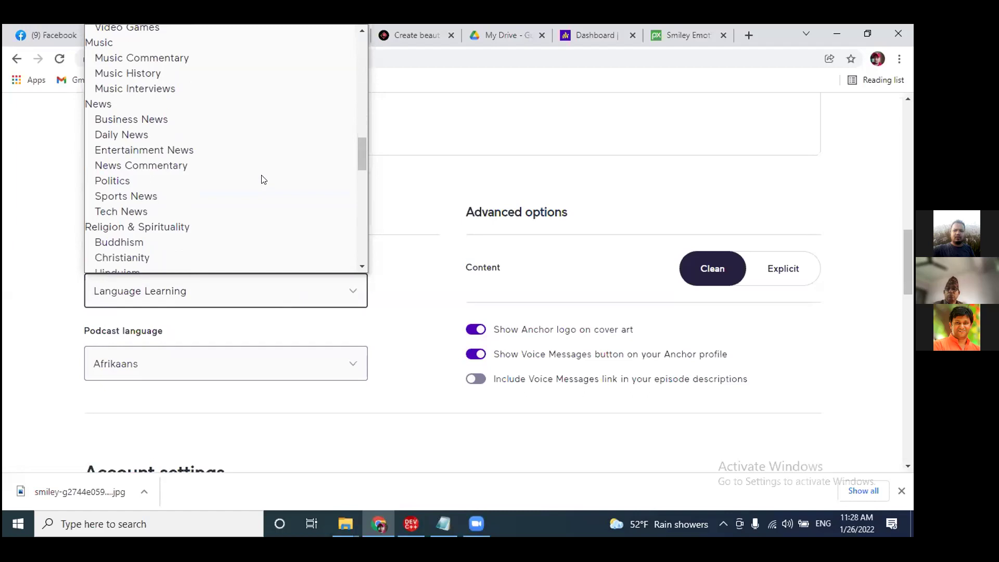
scroll(263, 180, "down", 3)
scroll(264, 180, "down", 3)
scroll(264, 180, "down", 3)
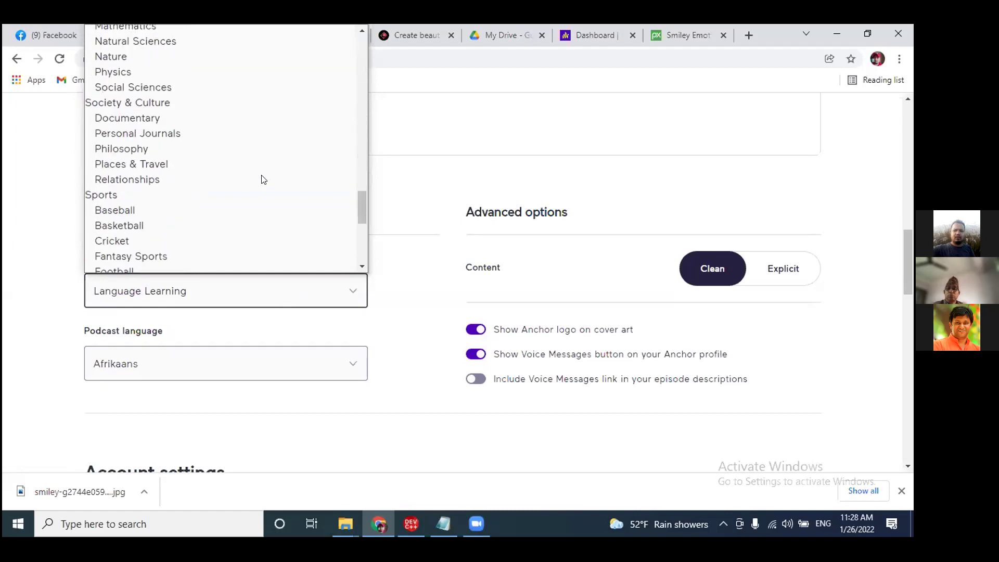
scroll(264, 180, "down", 3)
scroll(263, 180, "down", 3)
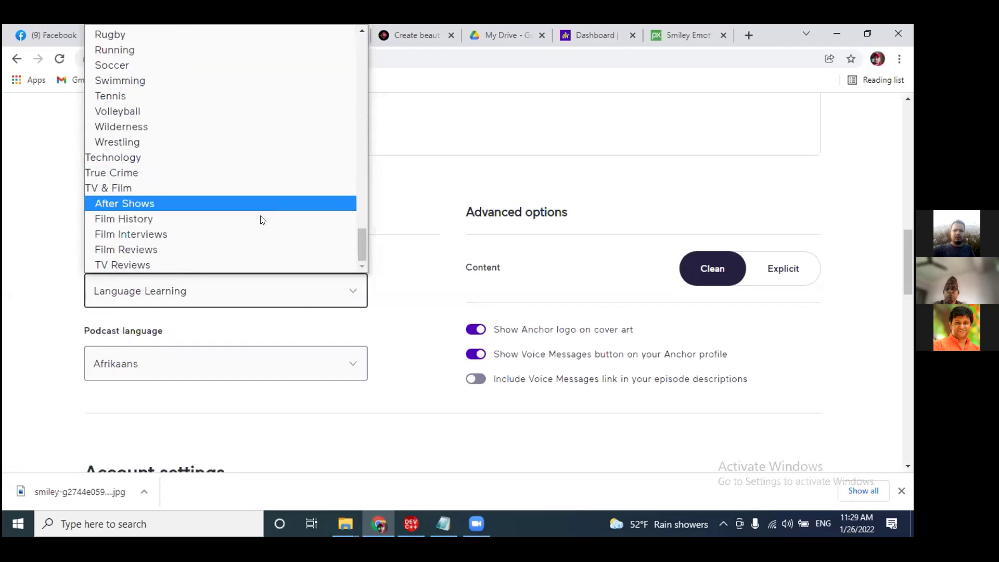
scroll(263, 167, "up", 3)
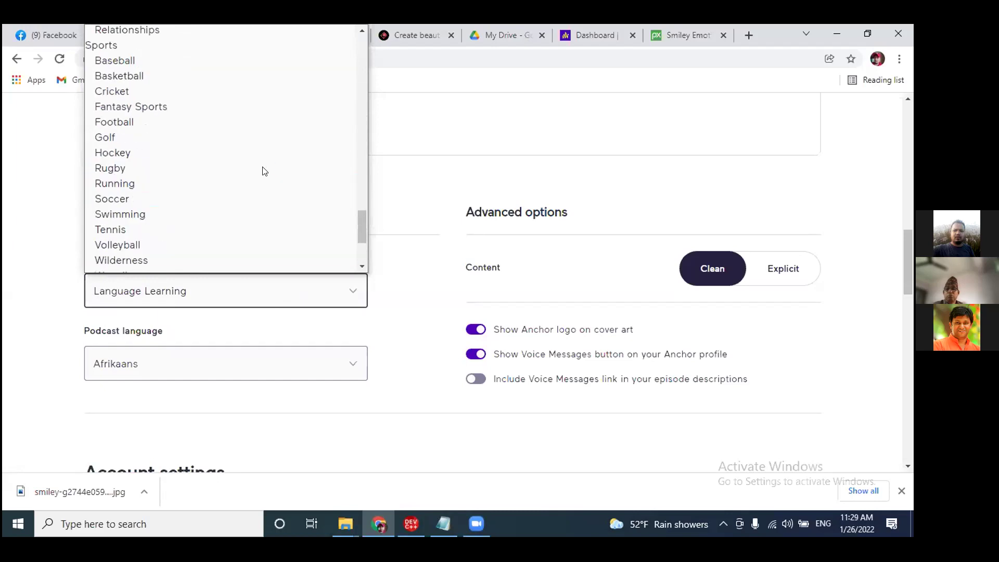
scroll(264, 171, "up", 5)
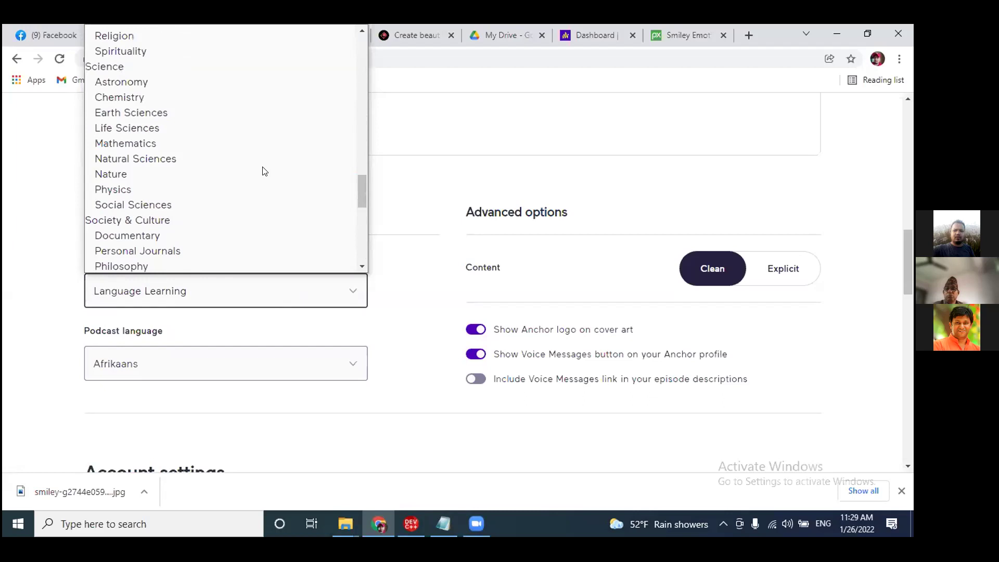
scroll(265, 170, "down", 3)
scroll(264, 171, "up", 6)
scroll(264, 171, "up", 3)
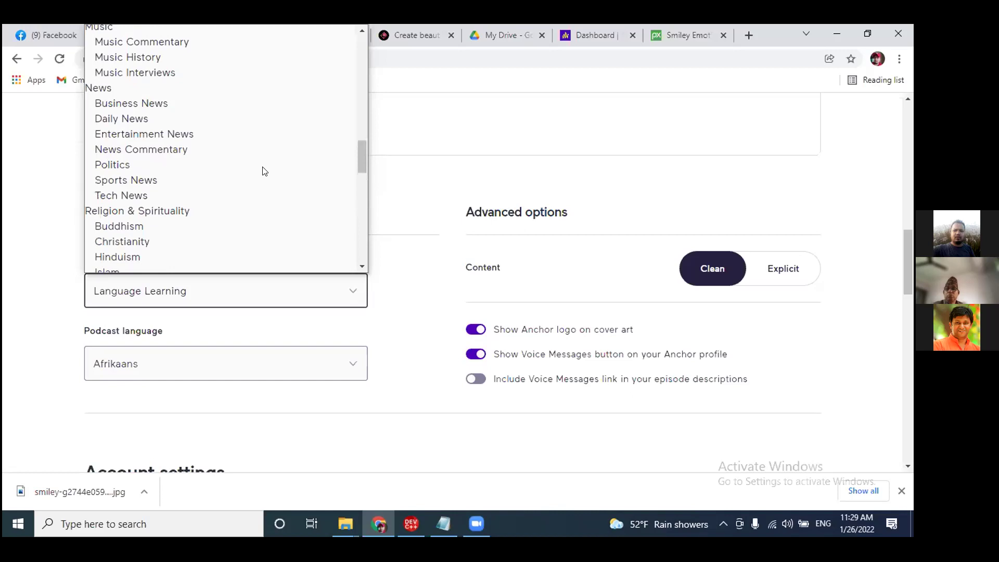
scroll(265, 171, "up", 3)
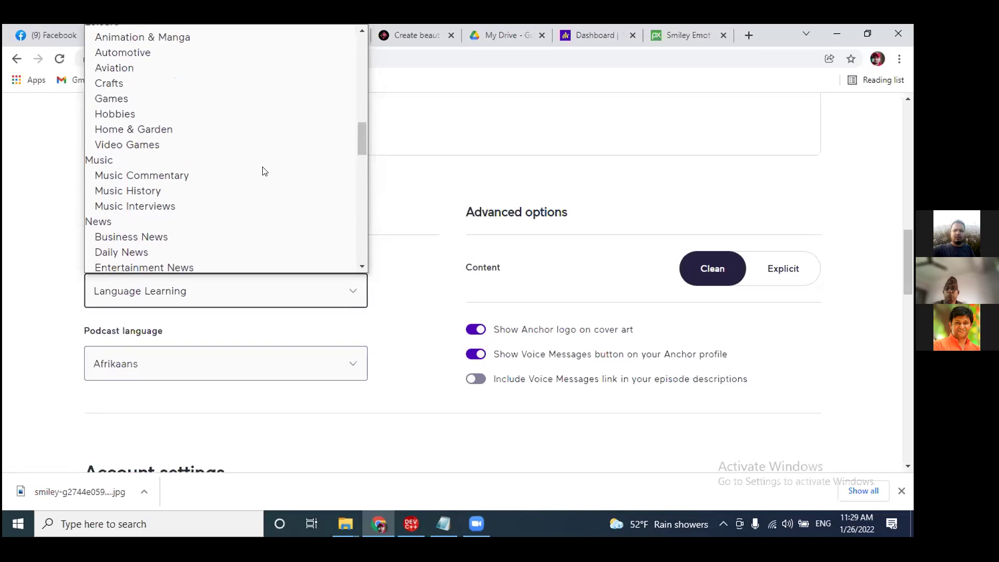
scroll(264, 171, "down", 4)
scroll(264, 171, "up", 12)
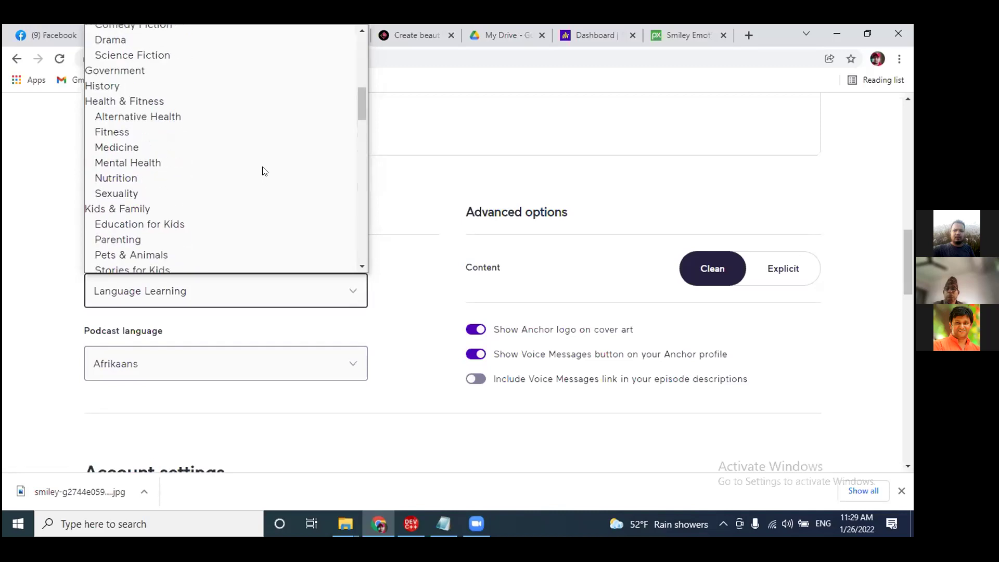
scroll(265, 171, "up", 3)
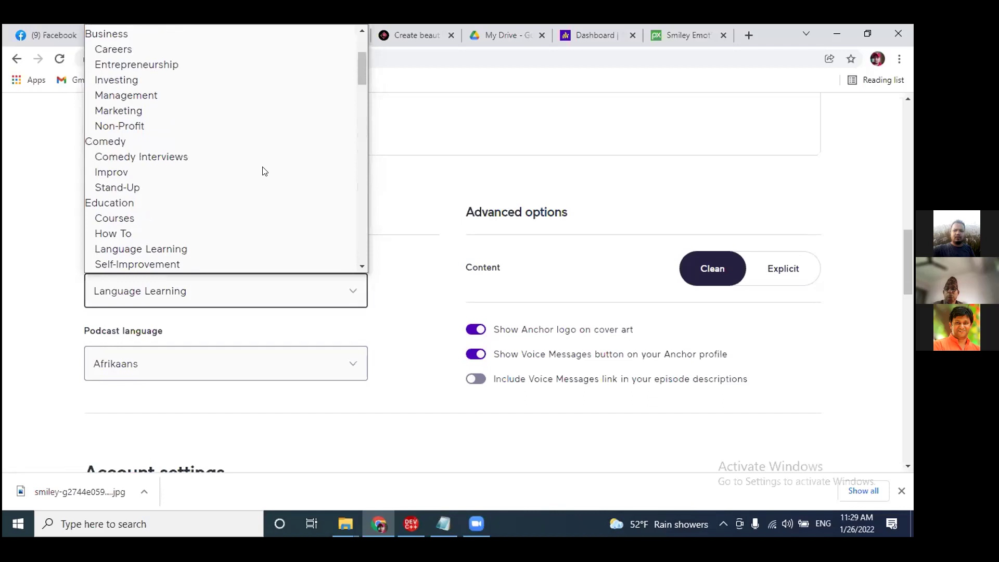
left_click(135, 202)
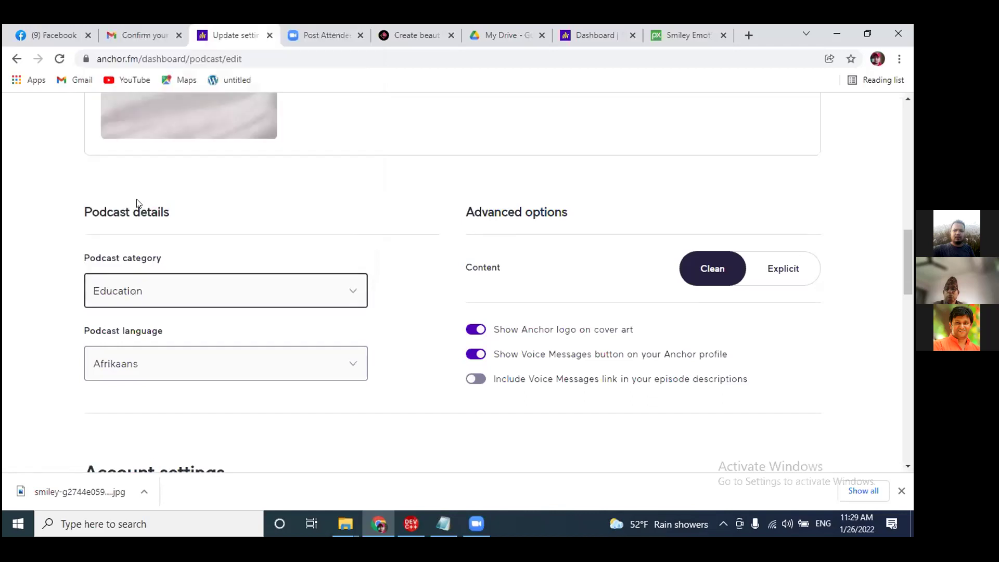
- Set the podcast language to Nepali in the podcast details
left_click(188, 372)
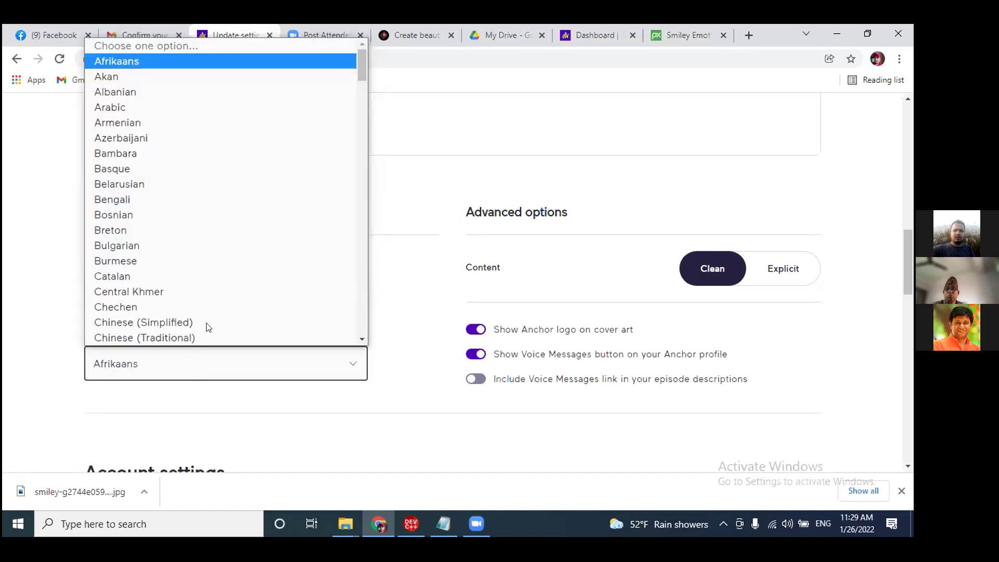
scroll(219, 265, "down", 6)
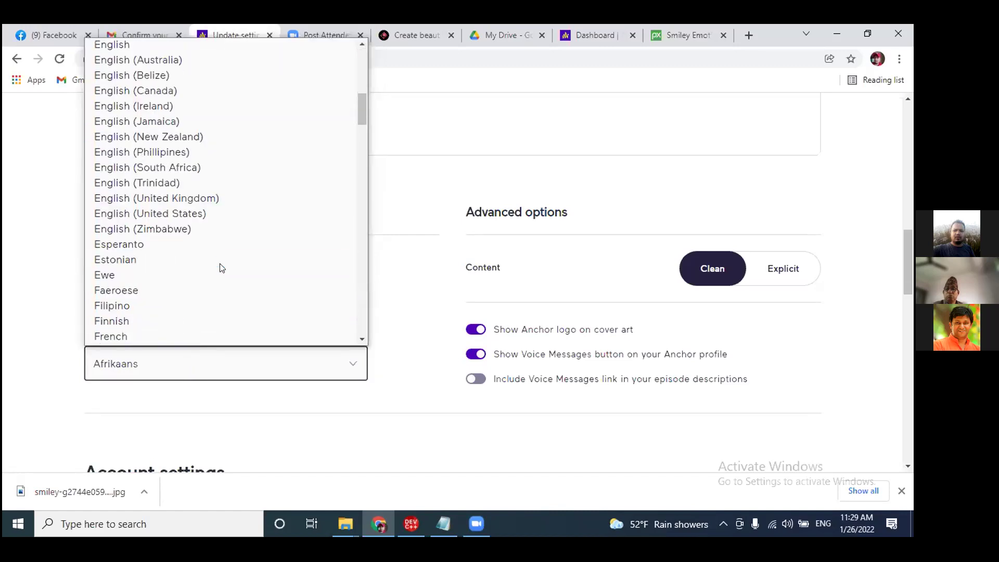
scroll(222, 268, "up", 3)
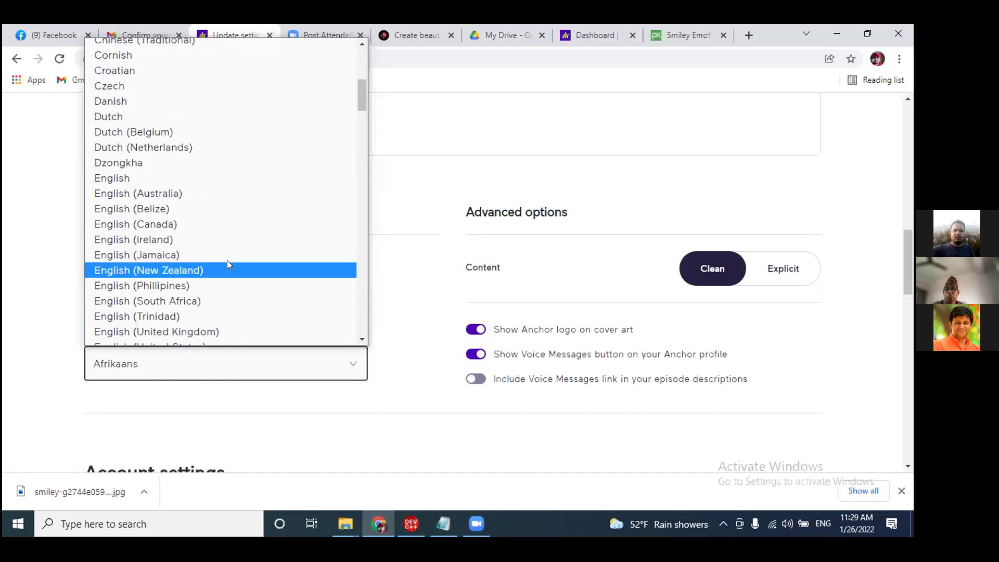
scroll(224, 262, "down", 3)
scroll(227, 264, "down", 8)
scroll(228, 265, "down", 15)
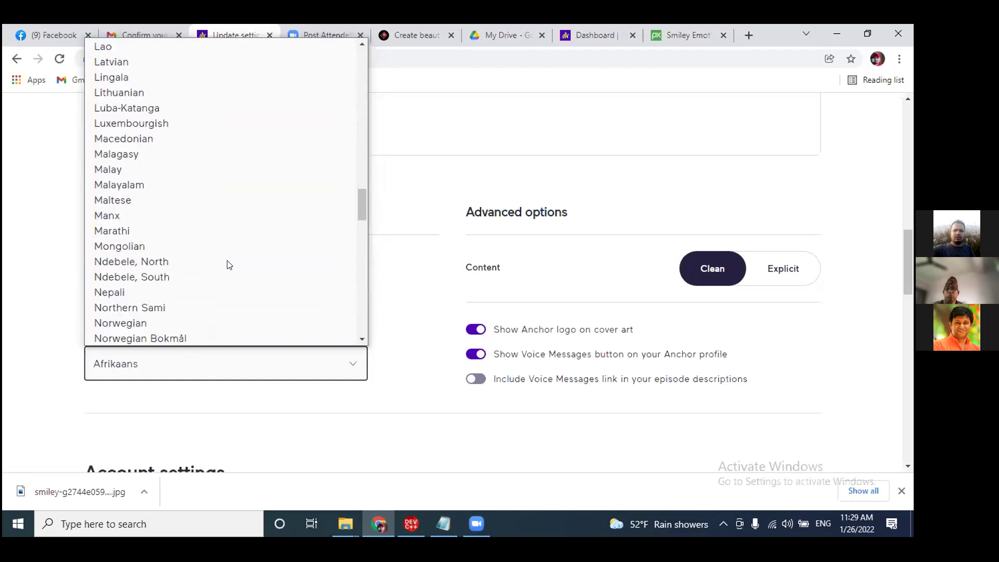
scroll(228, 265, "up", 7)
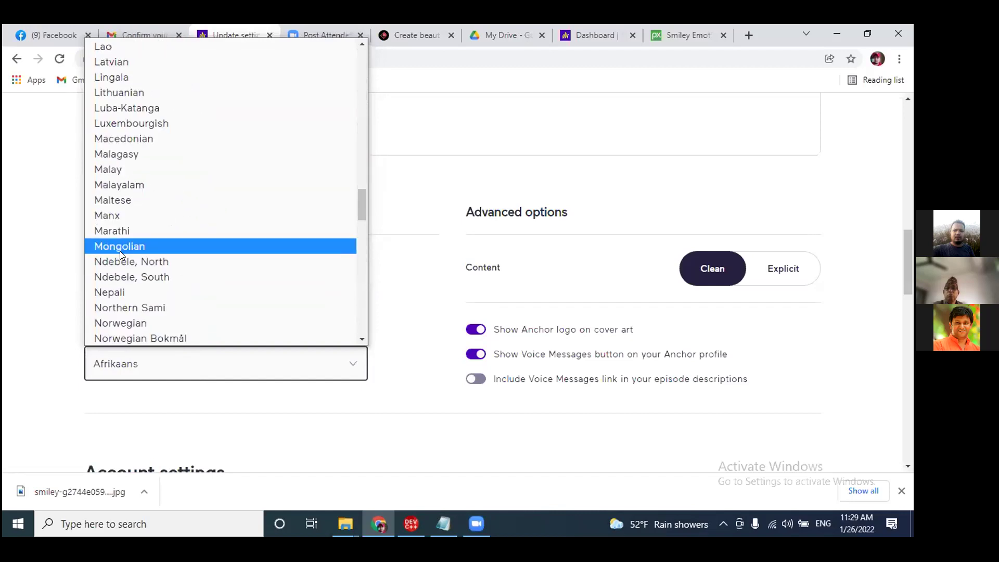
left_click(147, 292)
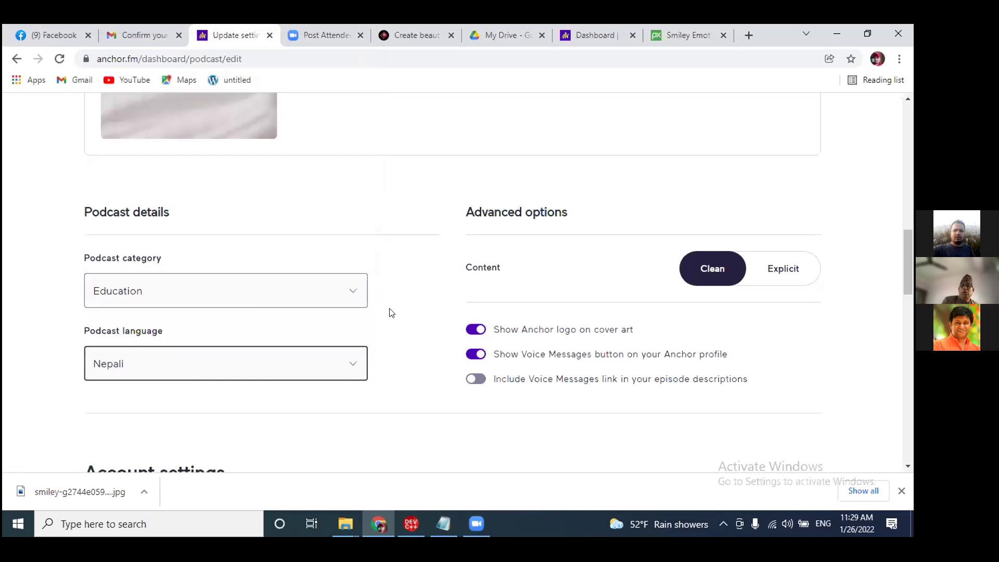
- Look over the advanced options and the account settings, including the display name, email, website and custom URL fields
scroll(391, 312, "down", 1)
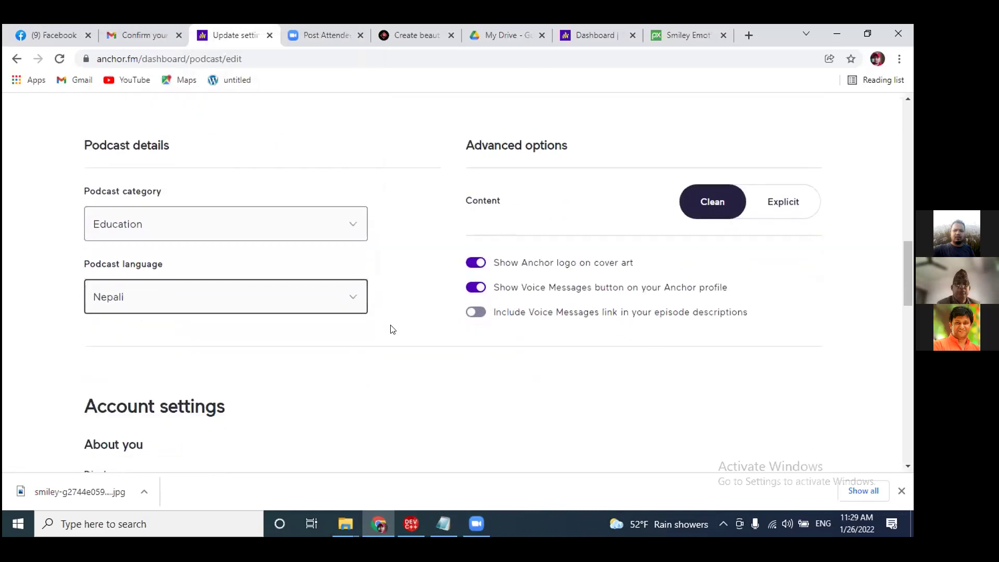
scroll(391, 329, "down", 1)
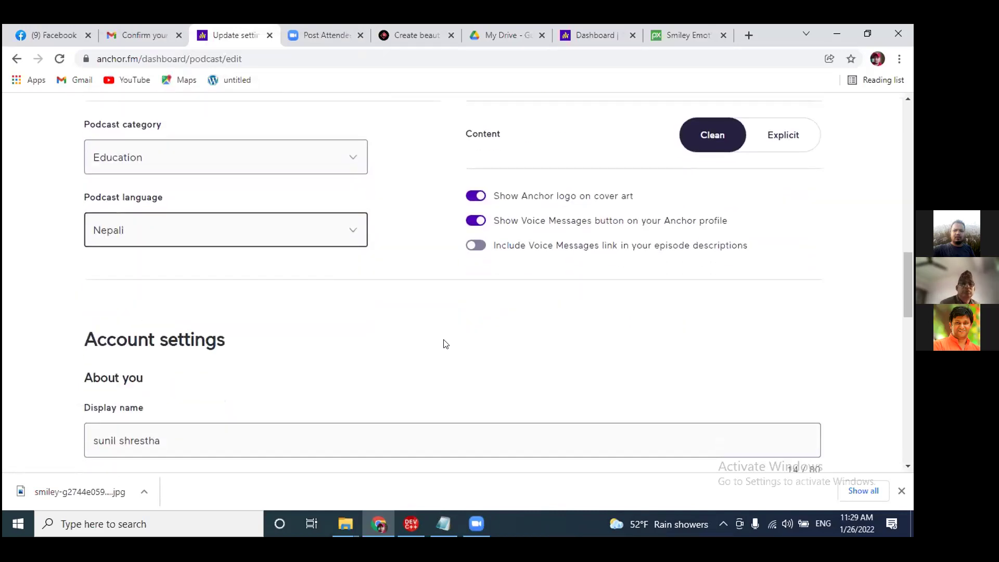
scroll(445, 344, "up", 1)
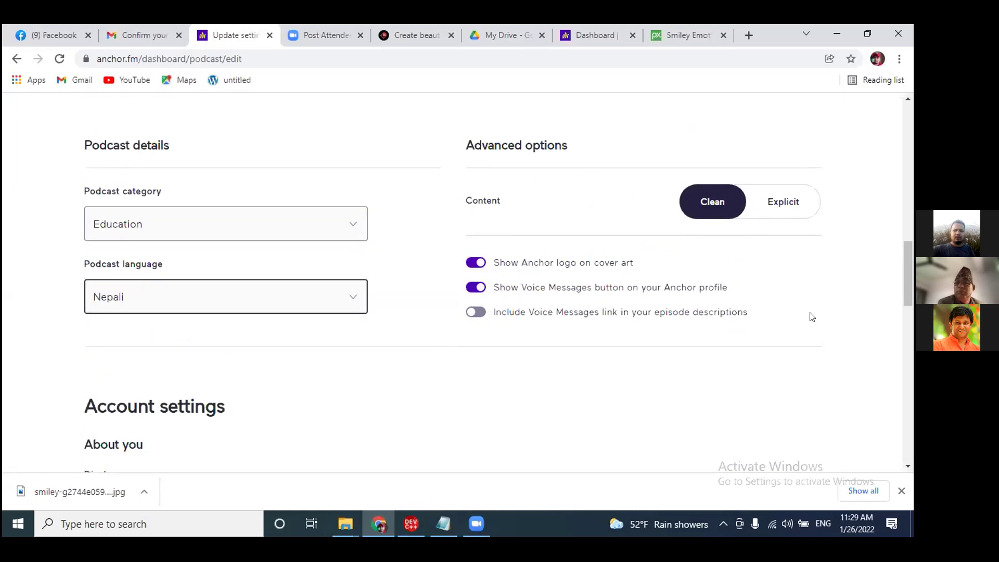
scroll(407, 350, "down", 1)
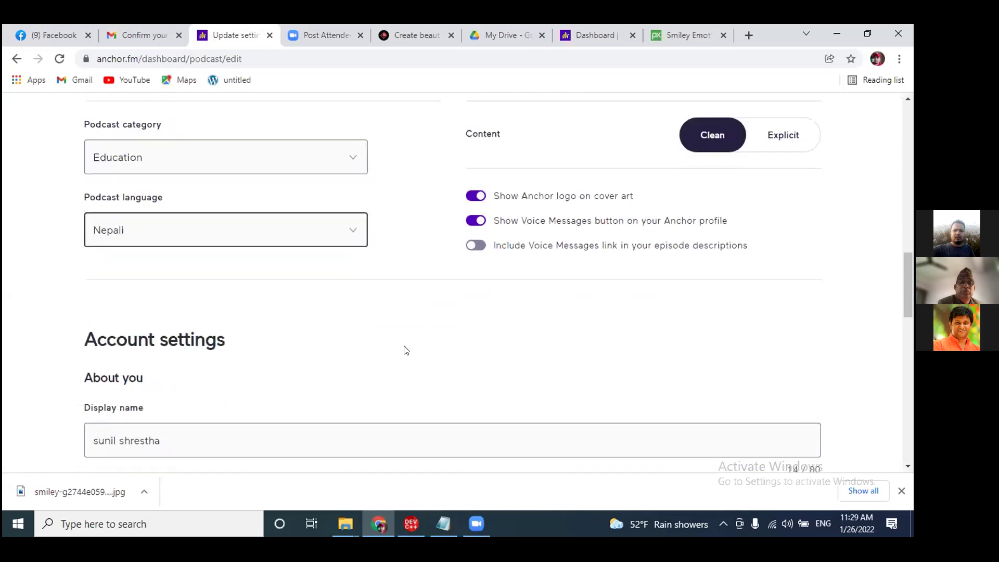
scroll(423, 329, "down", 1)
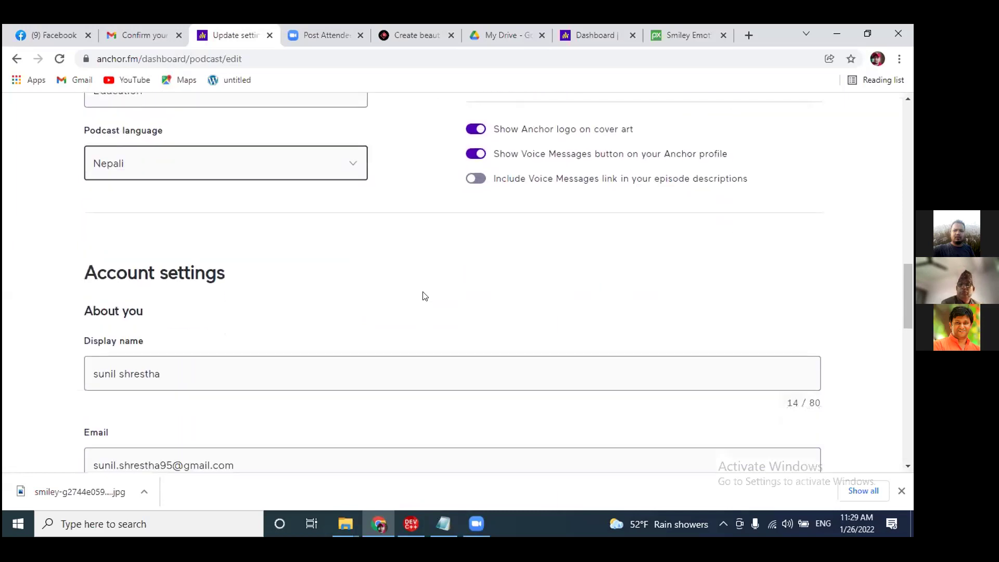
scroll(424, 294, "down", 2)
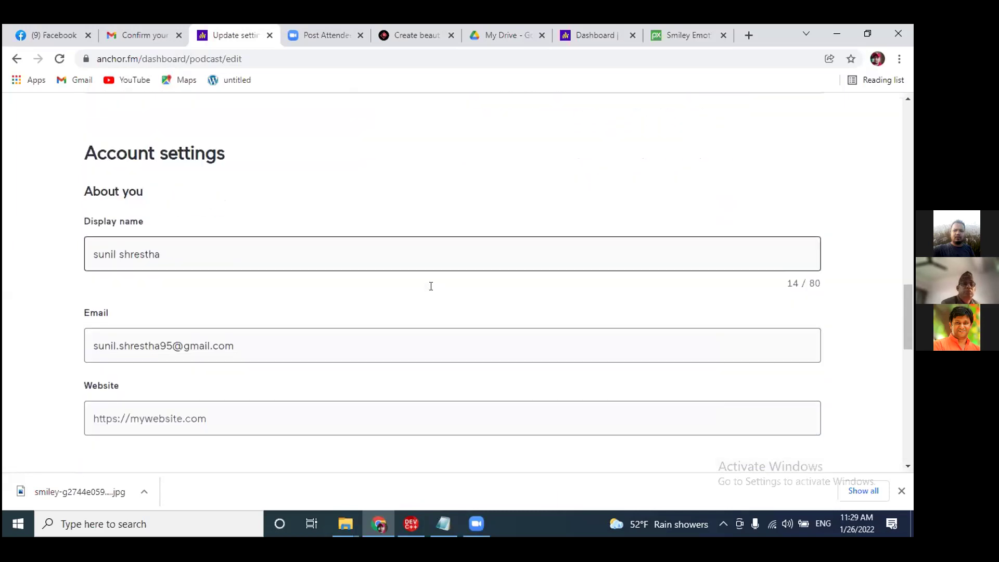
scroll(431, 286, "down", 2)
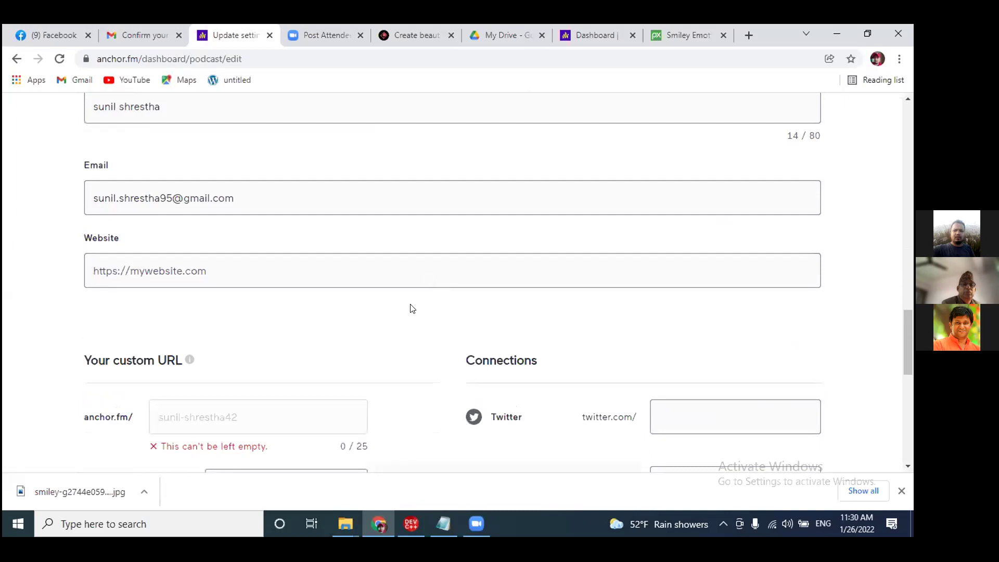
scroll(393, 331, "down", 1)
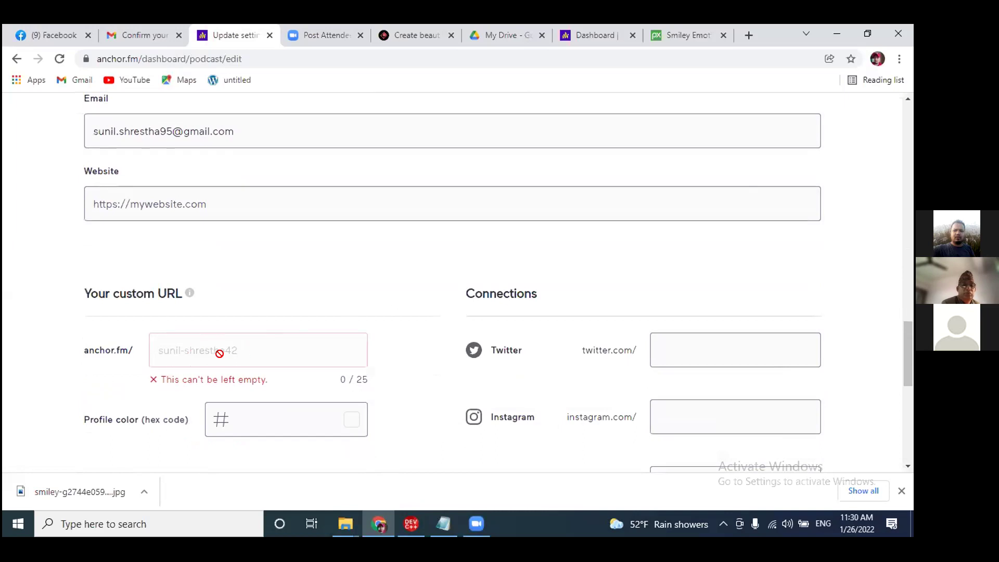
scroll(326, 317, "up", 5)
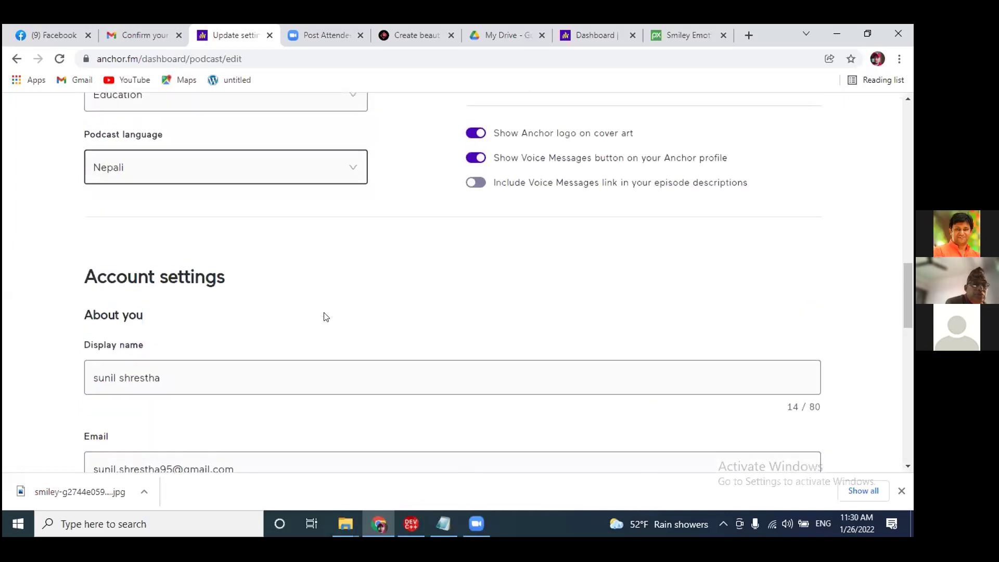
scroll(326, 317, "up", 3)
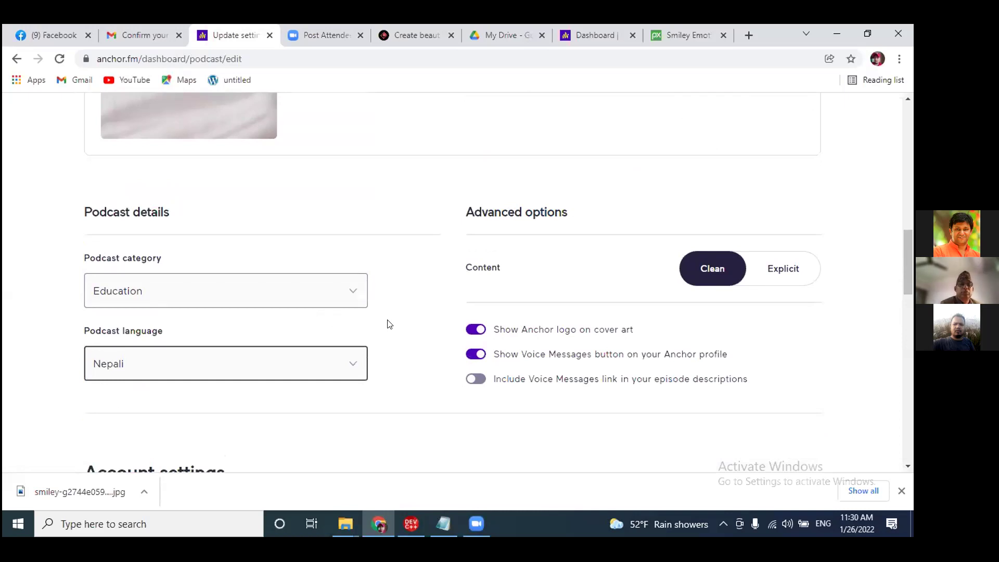
scroll(401, 323, "down", 2)
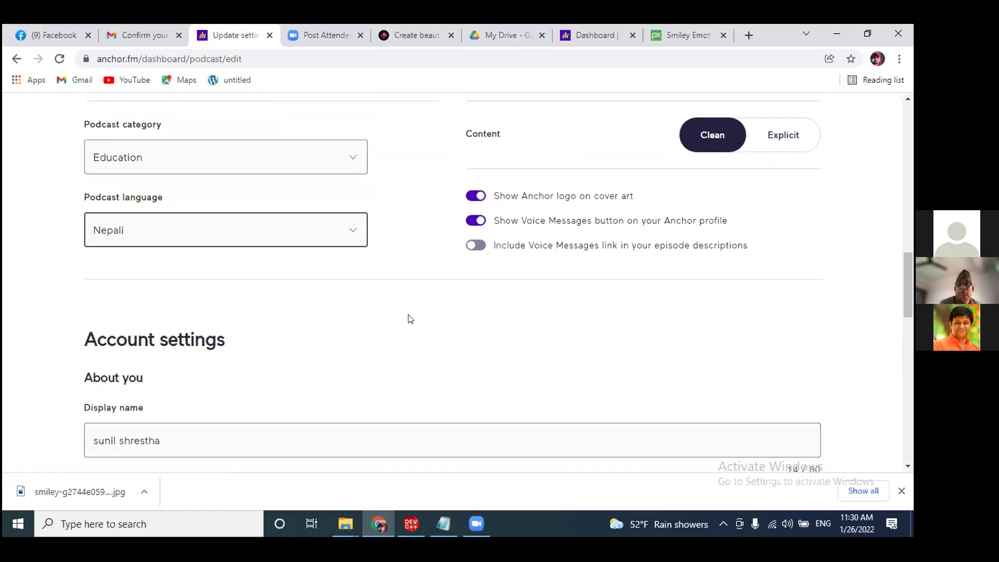
scroll(411, 319, "up", 1)
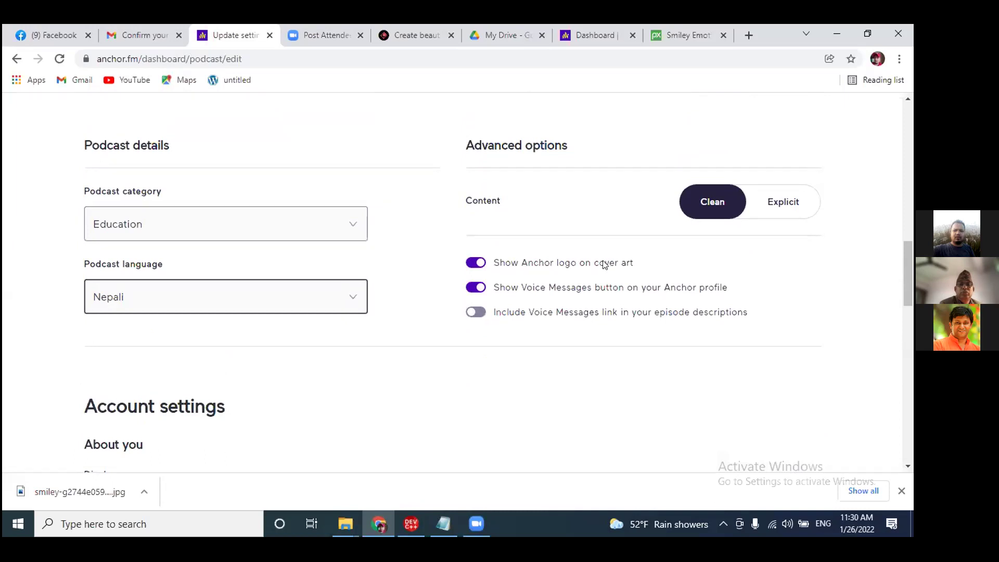
- Enable including the Voice Messages link in the episode descriptions under the advanced options
left_click(477, 313)
left_click(474, 314)
left_click(475, 313)
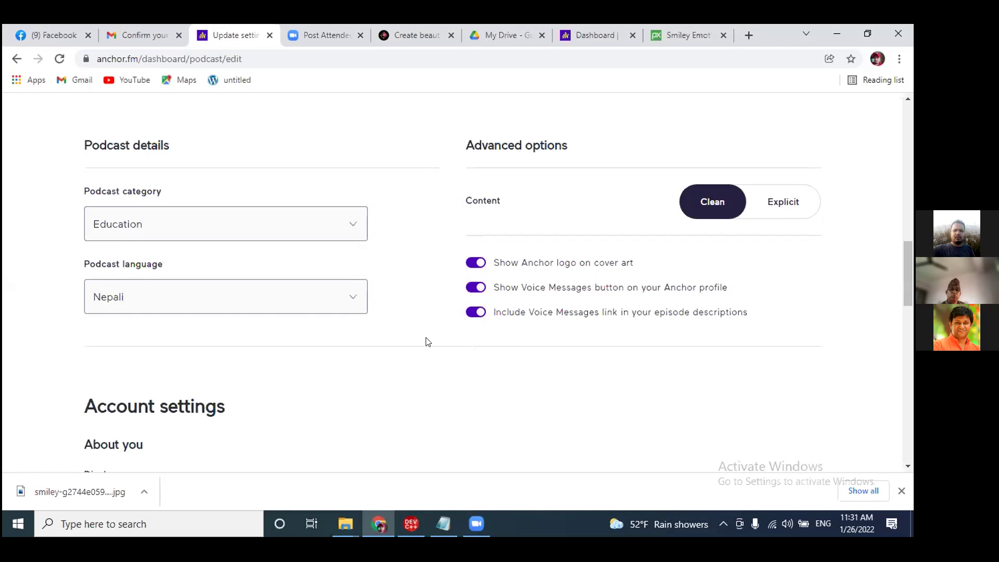
- Examine the website, custom URL, profile color, social connections and account deletion sections of the account settings
scroll(427, 341, "down", 5)
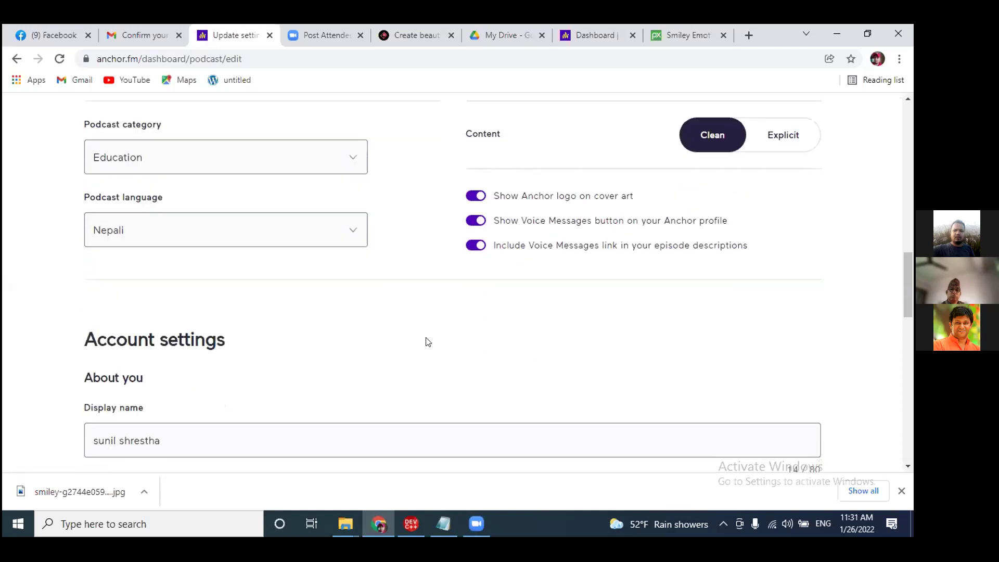
scroll(473, 301, "down", 2)
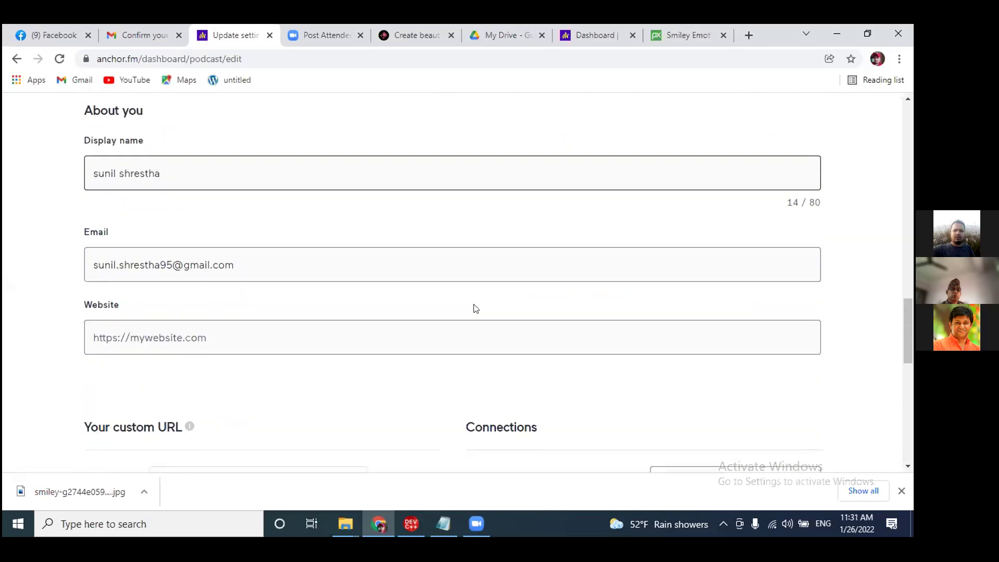
scroll(474, 307, "down", 2)
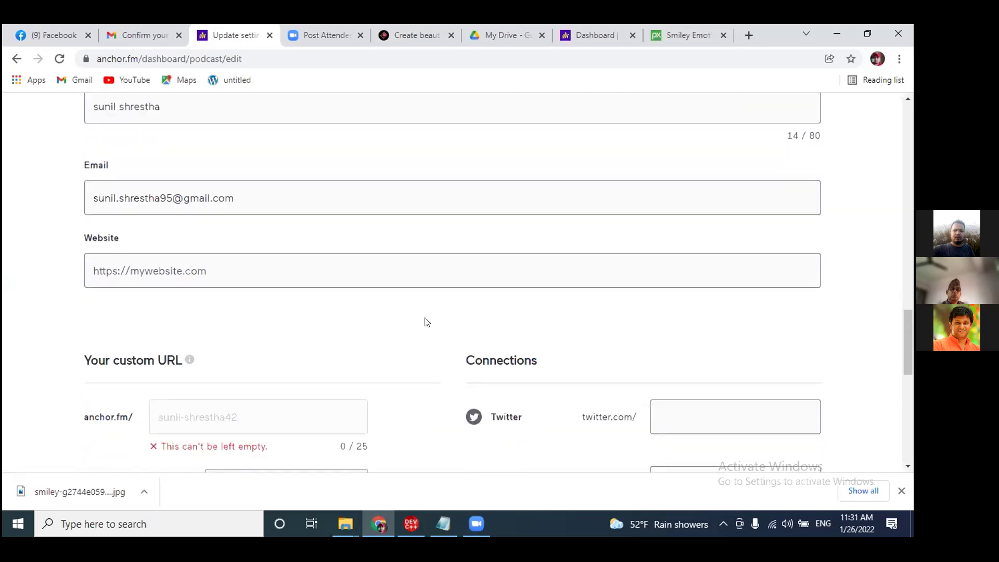
left_click(212, 272)
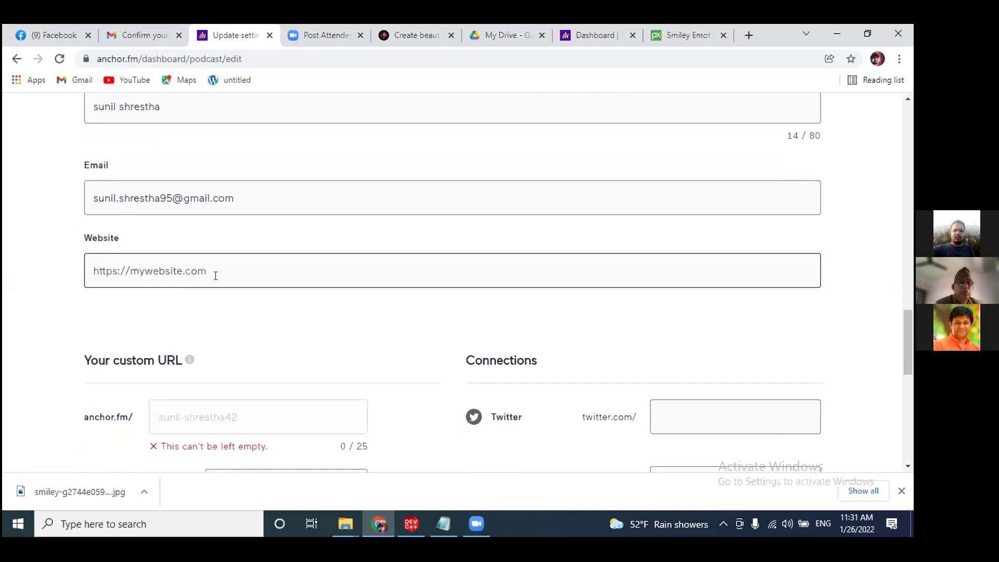
scroll(313, 327, "down", 3)
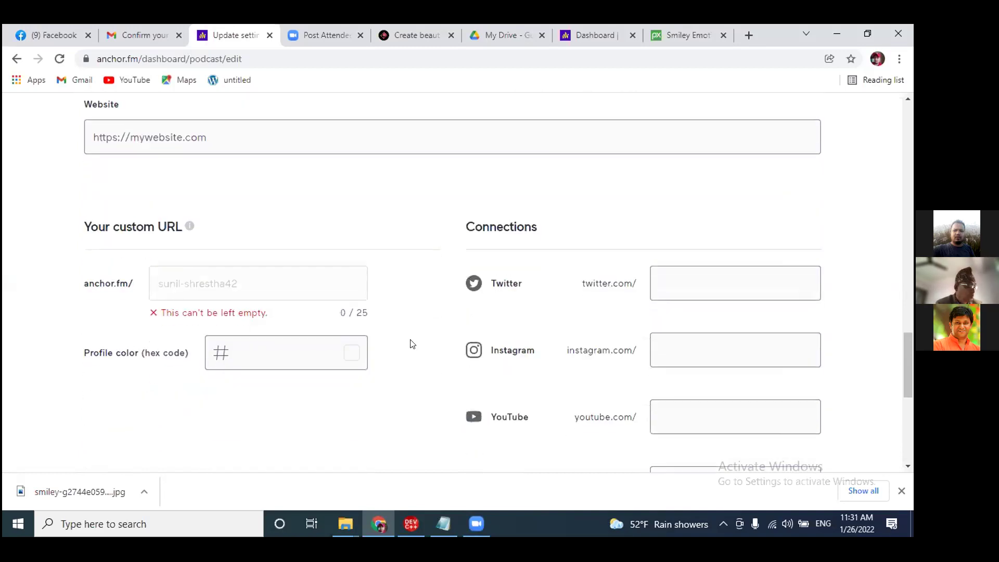
scroll(423, 362, "down", 1)
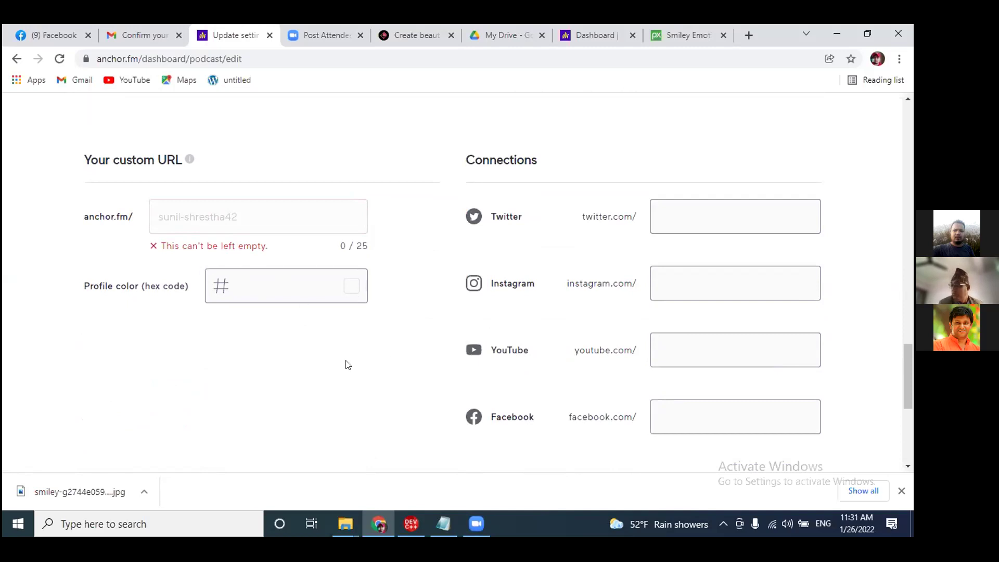
scroll(343, 360, "down", 1)
scroll(339, 358, "up", 1)
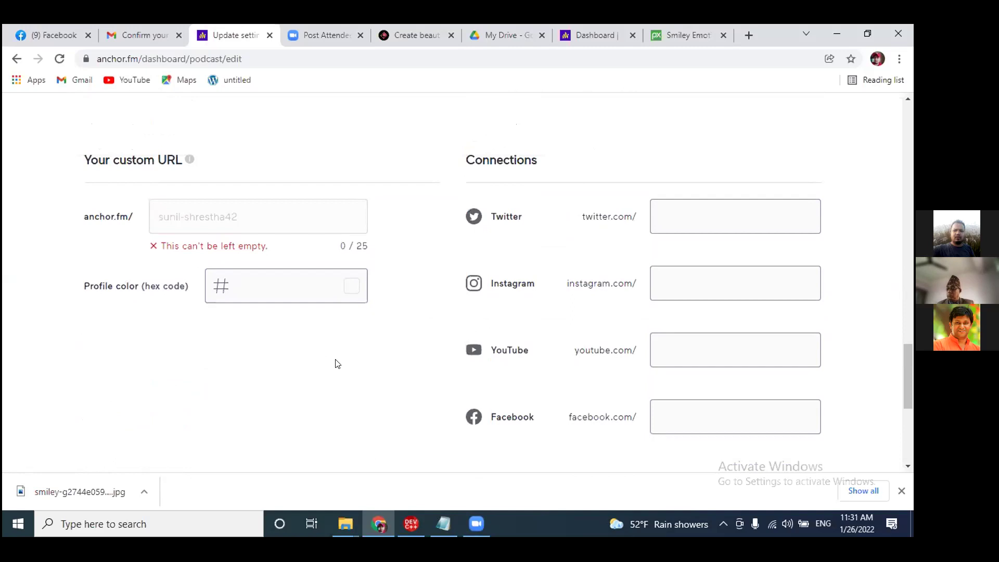
scroll(337, 363, "down", 1)
scroll(361, 343, "down", 2)
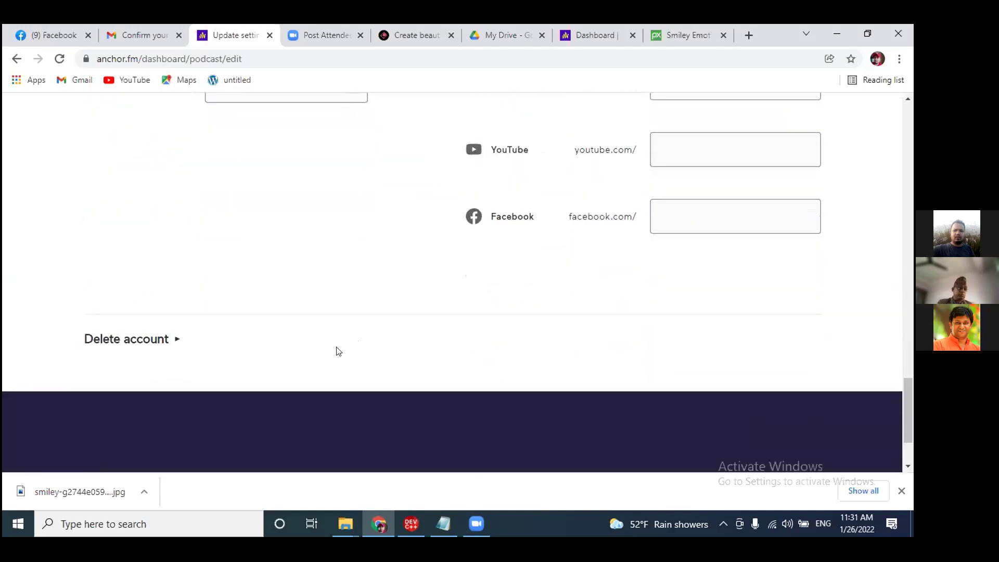
scroll(542, 341, "down", 2)
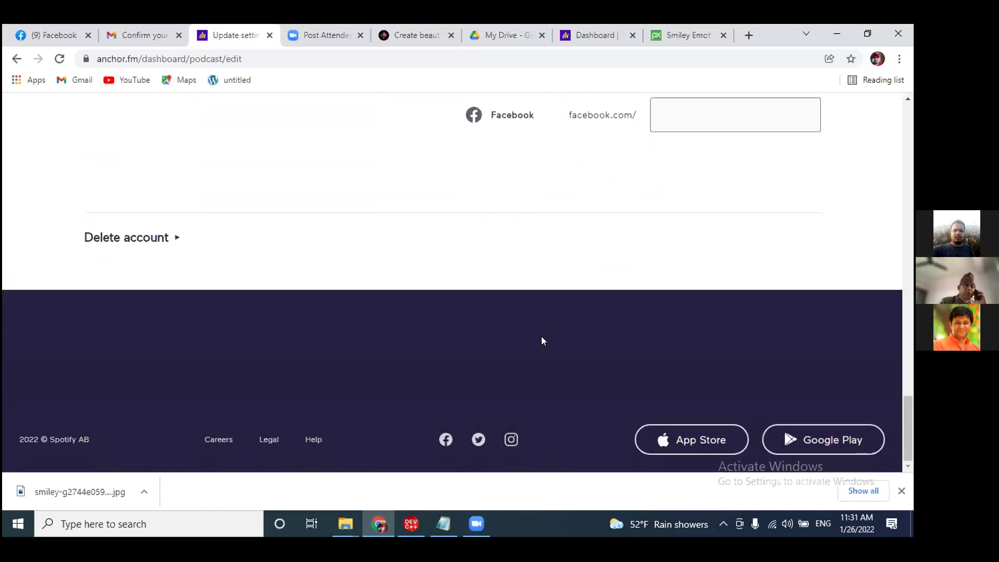
scroll(521, 307, "up", 20)
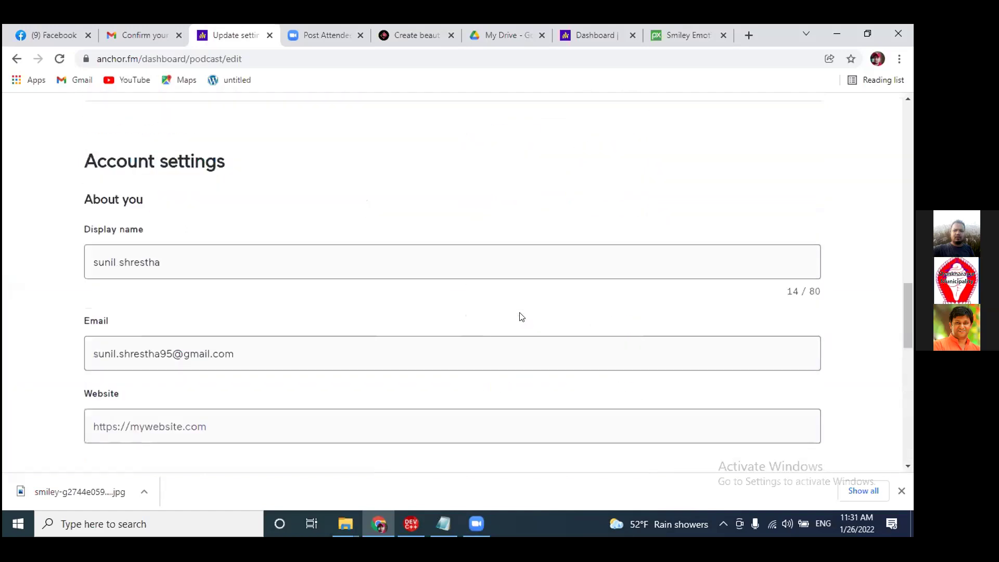
scroll(526, 302, "up", 1)
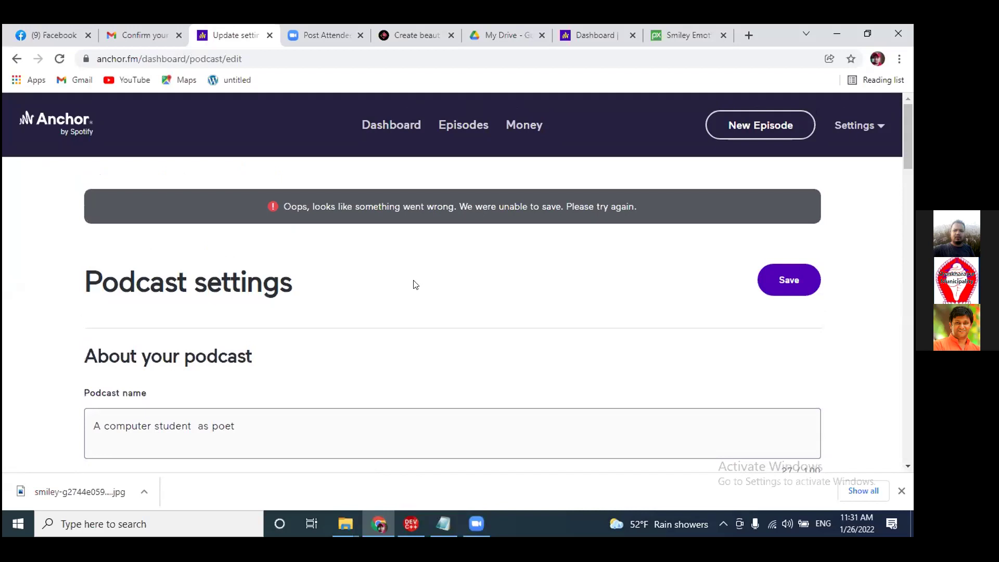
- Try to save the podcast settings again and reload the settings page, discarding the unsaved changes
left_click(789, 288)
left_click(775, 282)
left_click(791, 286)
key("F5")
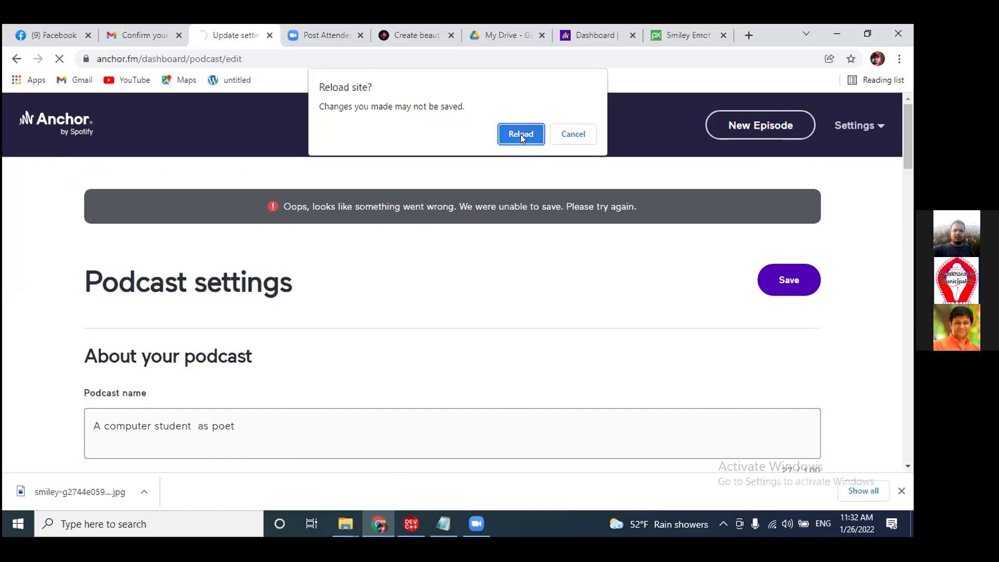
left_click(521, 135)
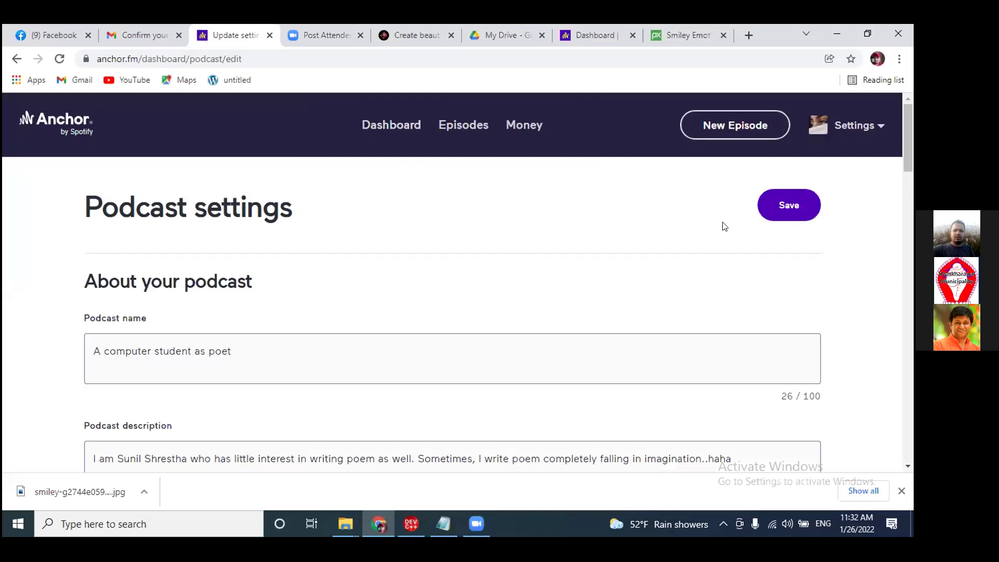
- Check the podcast name, description, cover art, category, language and advanced options on the reloaded settings page
scroll(433, 297, "down", 1)
scroll(772, 232, "up", 1)
scroll(523, 294, "down", 1)
scroll(536, 276, "down", 1)
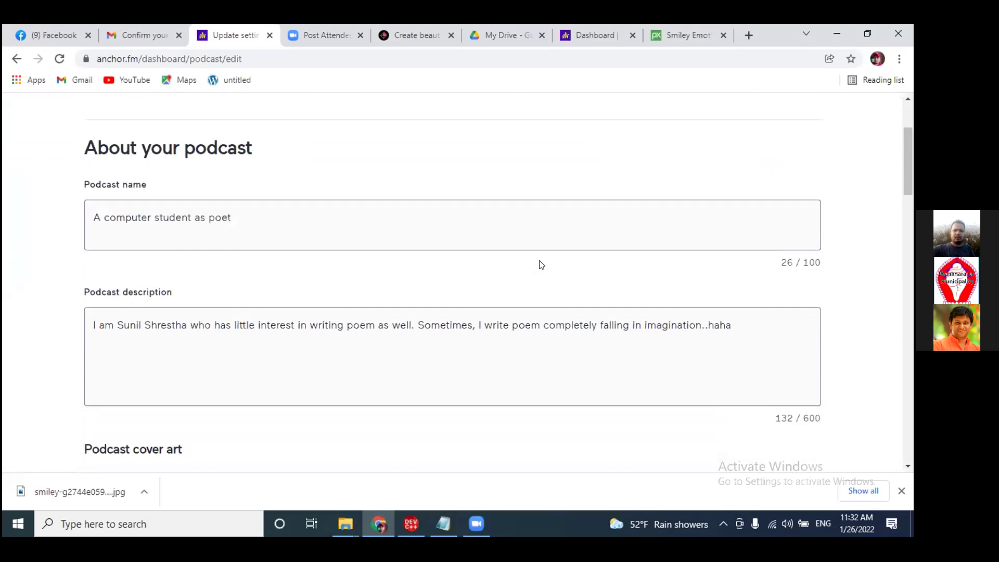
scroll(616, 281, "down", 4)
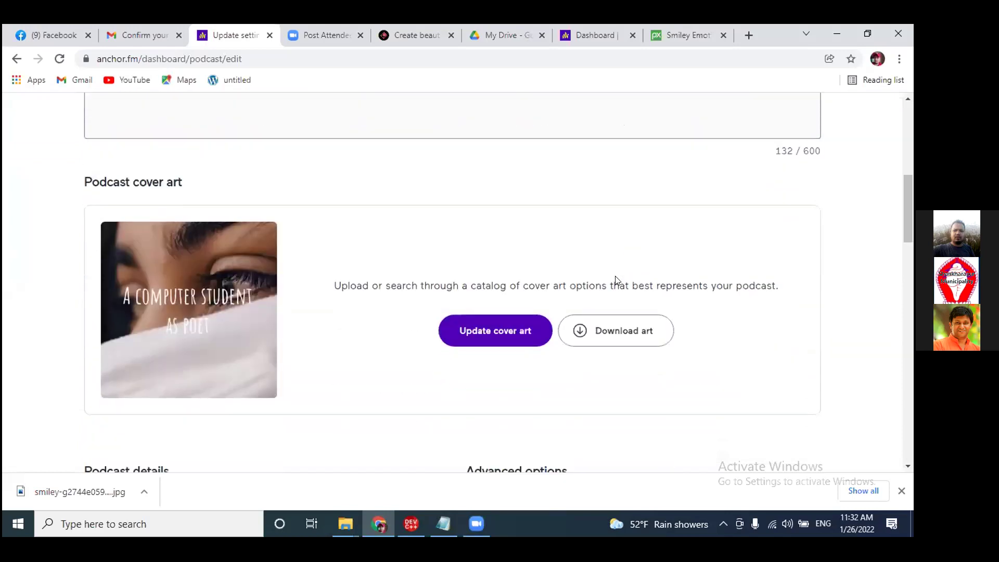
scroll(616, 281, "down", 4)
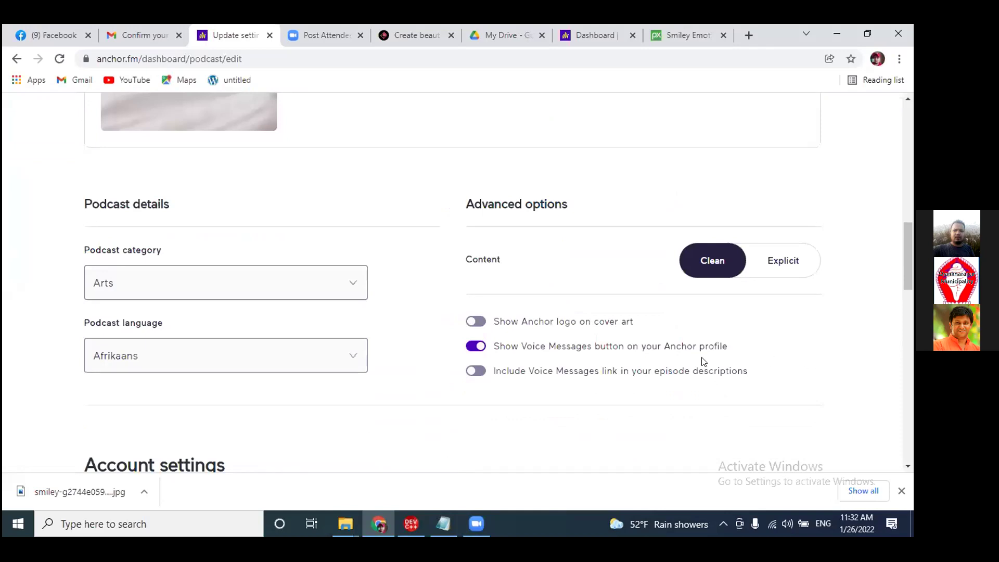
- Set the podcast category to Education
scroll(703, 361, "down", 1)
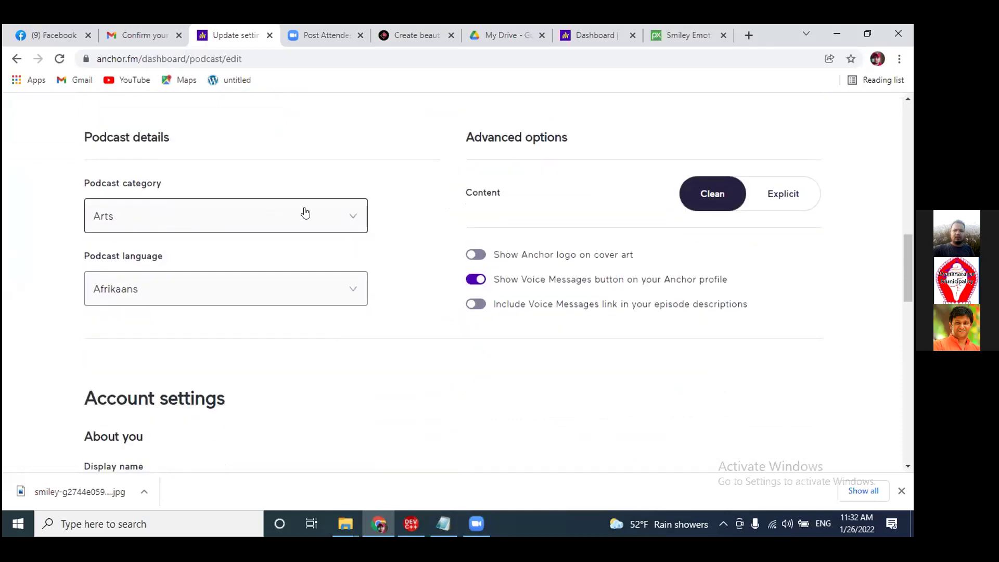
left_click(349, 222)
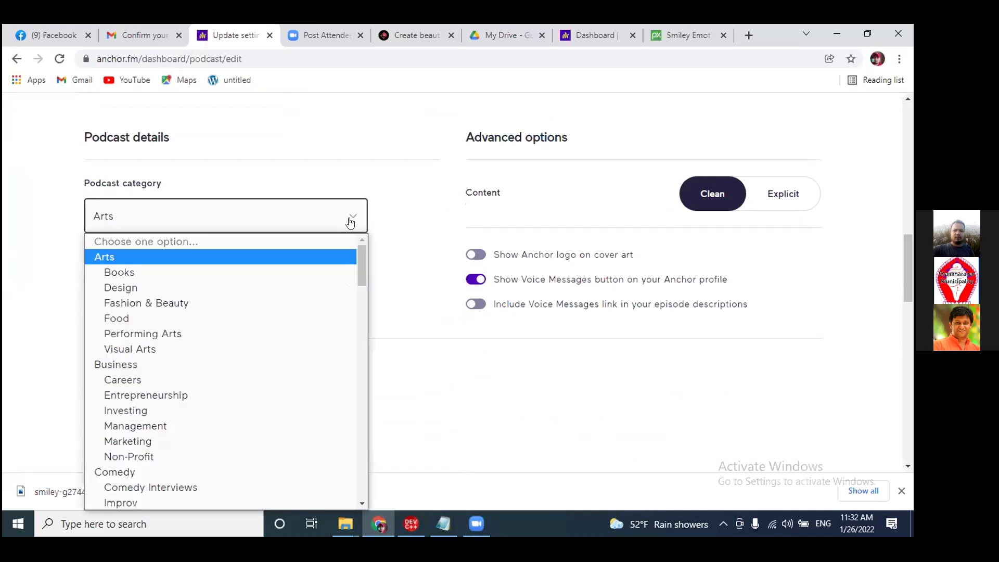
scroll(247, 328, "down", 5)
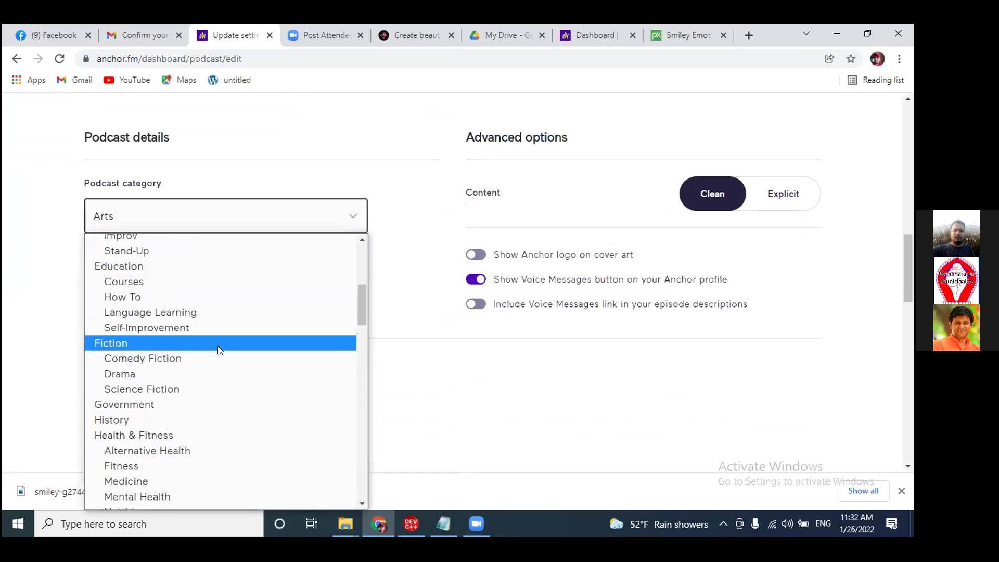
scroll(203, 341, "down", 5)
scroll(143, 318, "up", 3)
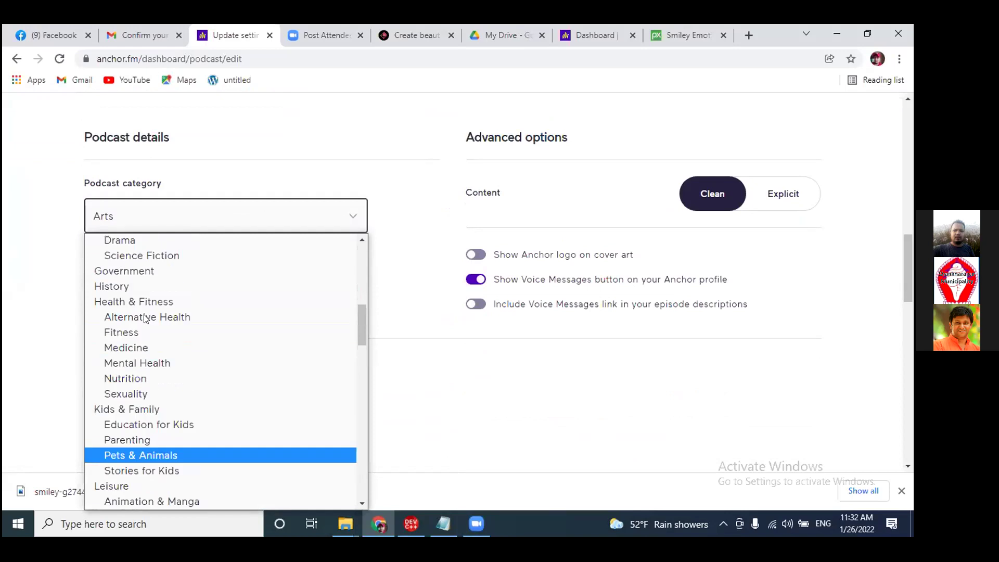
scroll(144, 317, "up", 3)
left_click(130, 270)
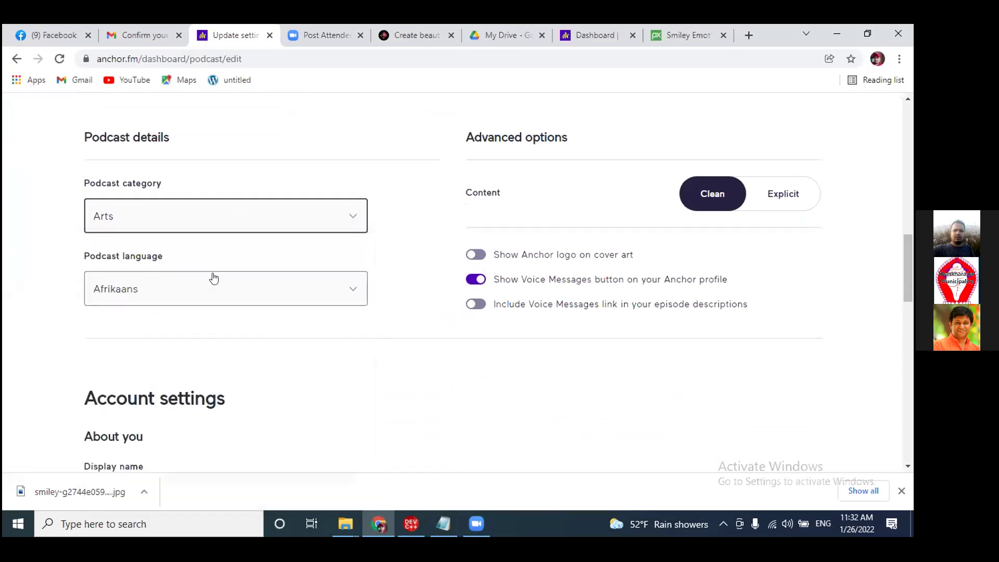
- Set the podcast language to Nepali
left_click(199, 295)
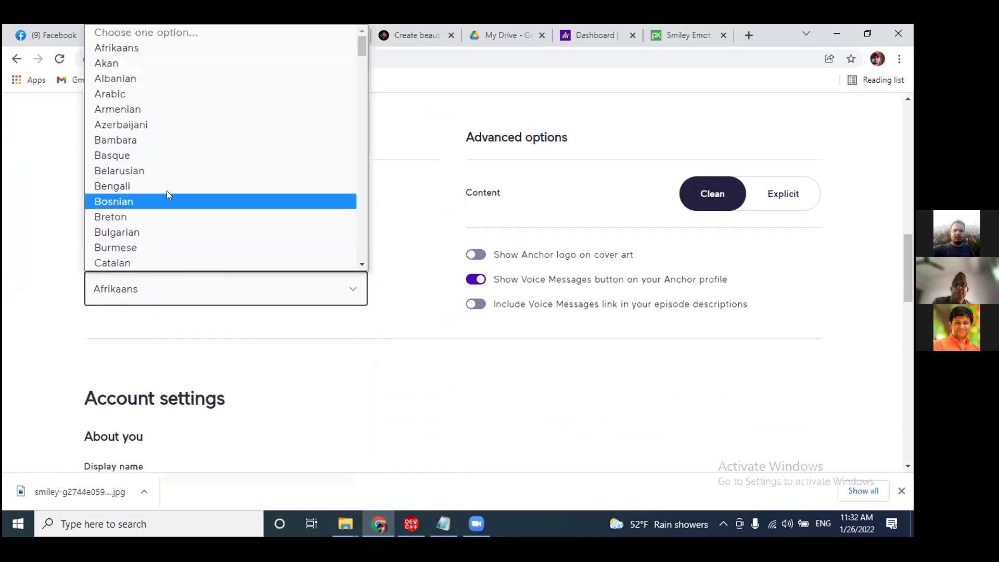
scroll(172, 192, "down", 20)
scroll(173, 193, "down", 8)
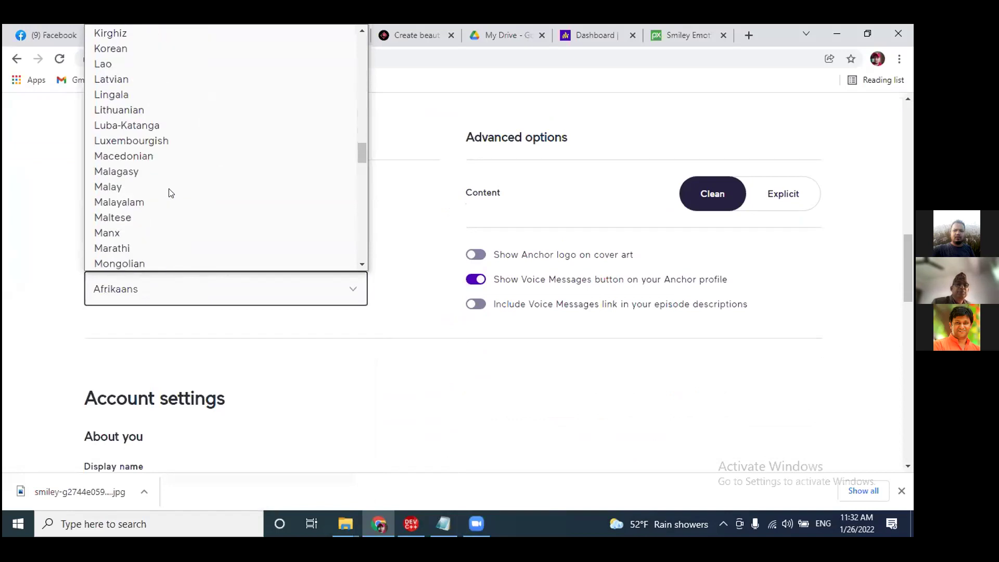
scroll(170, 194, "down", 3)
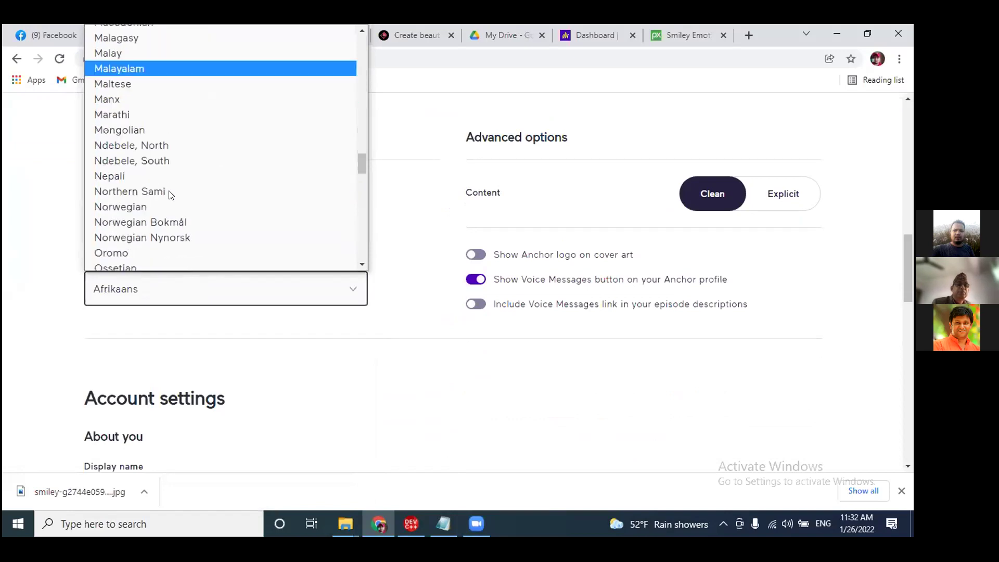
left_click(132, 176)
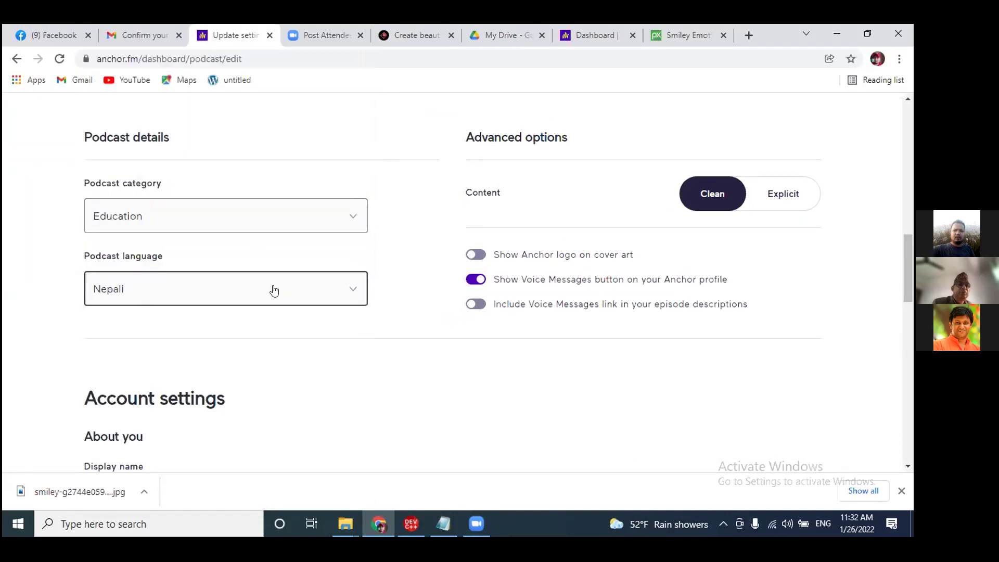
- Enable including the Voice Messages link in the episode descriptions and look over the account settings below
left_click(484, 302)
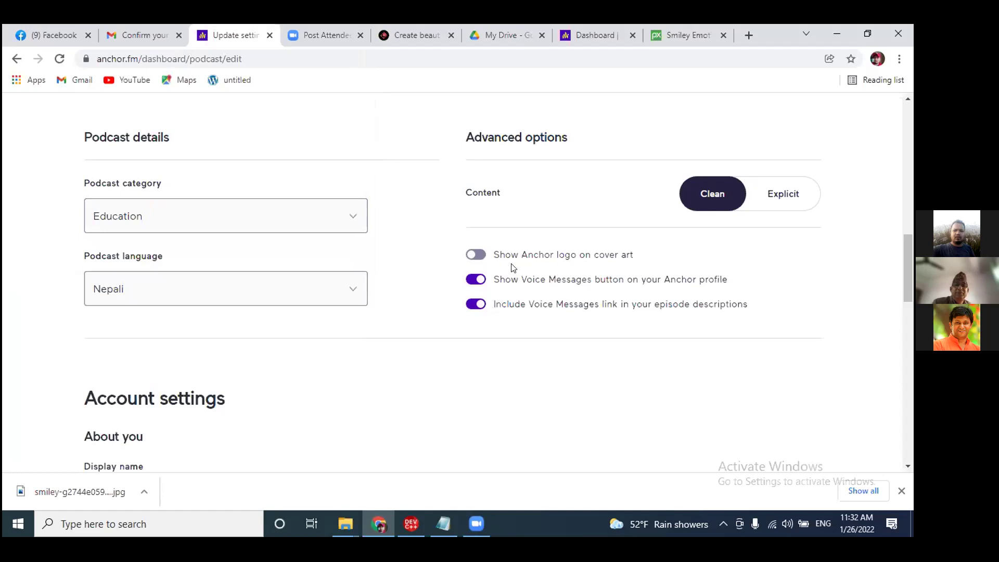
scroll(528, 352, "down", 1)
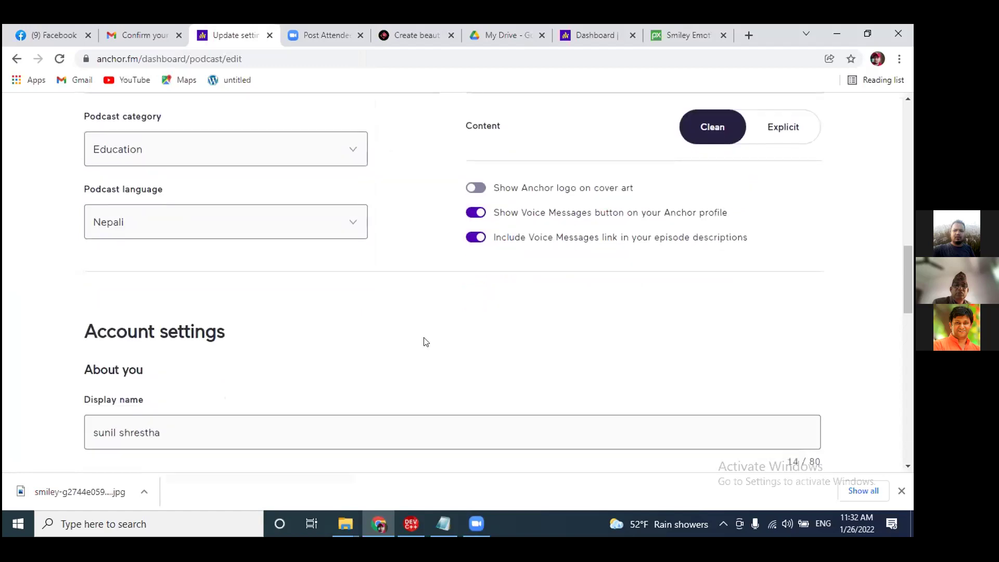
scroll(395, 333, "down", 5)
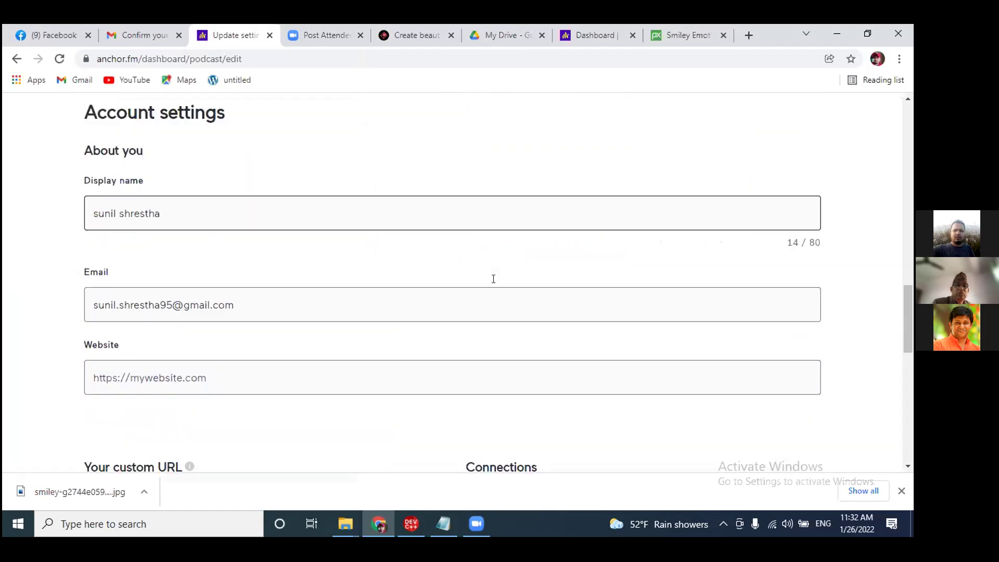
scroll(658, 312, "down", 3)
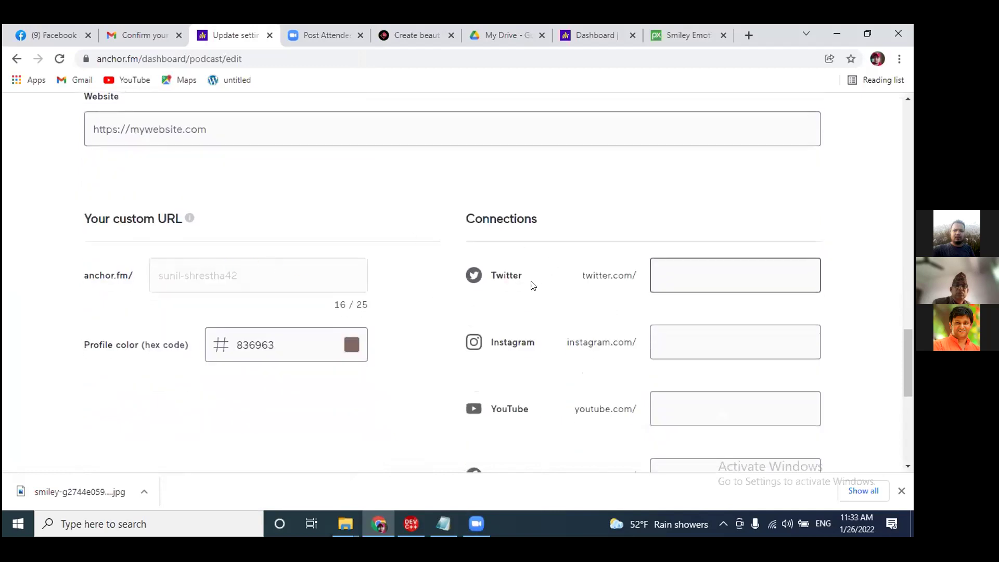
scroll(532, 284, "down", 1)
scroll(532, 284, "up", 6)
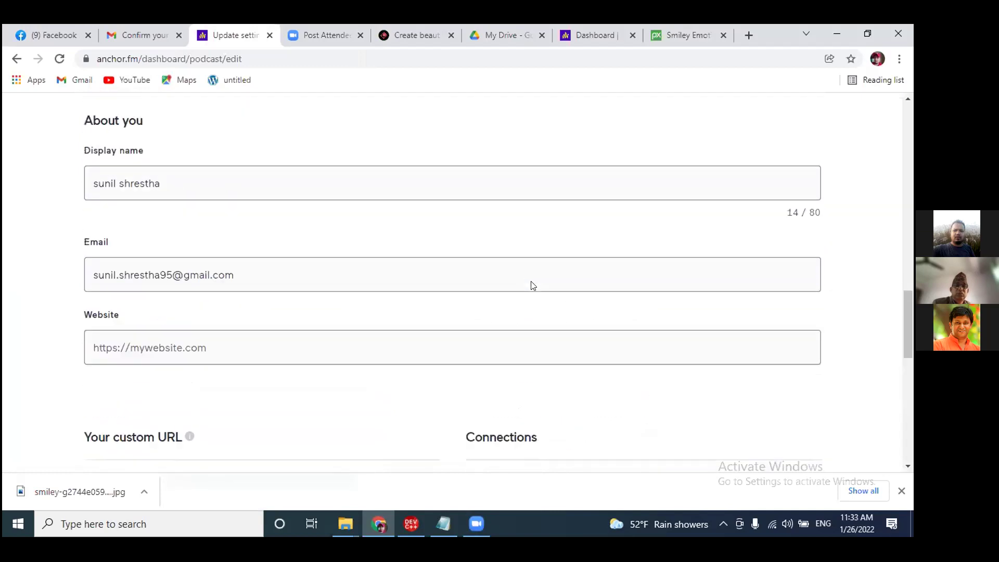
scroll(532, 279, "up", 3)
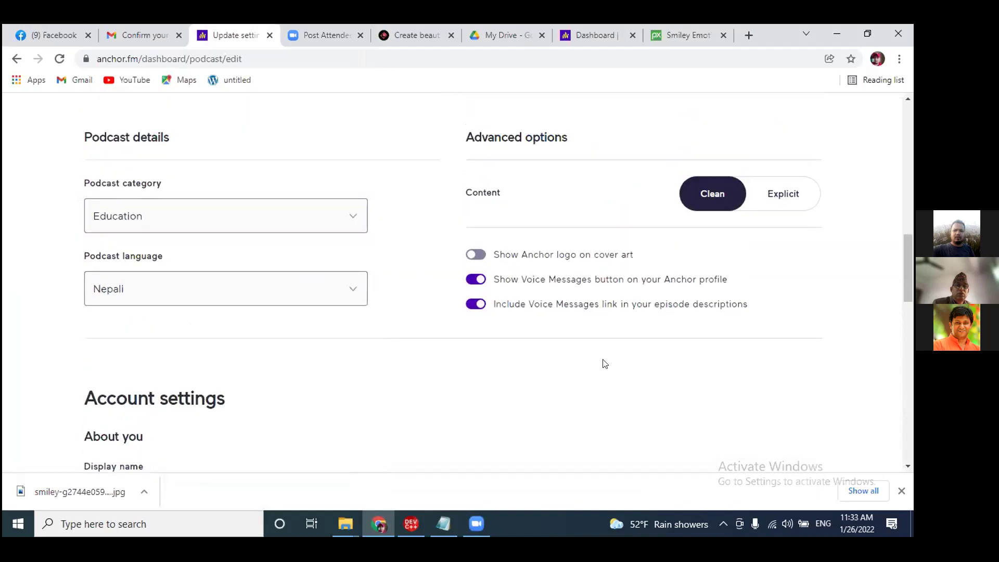
- Save the podcast settings and go back to the podcast's dashboard
scroll(605, 364, "up", 10)
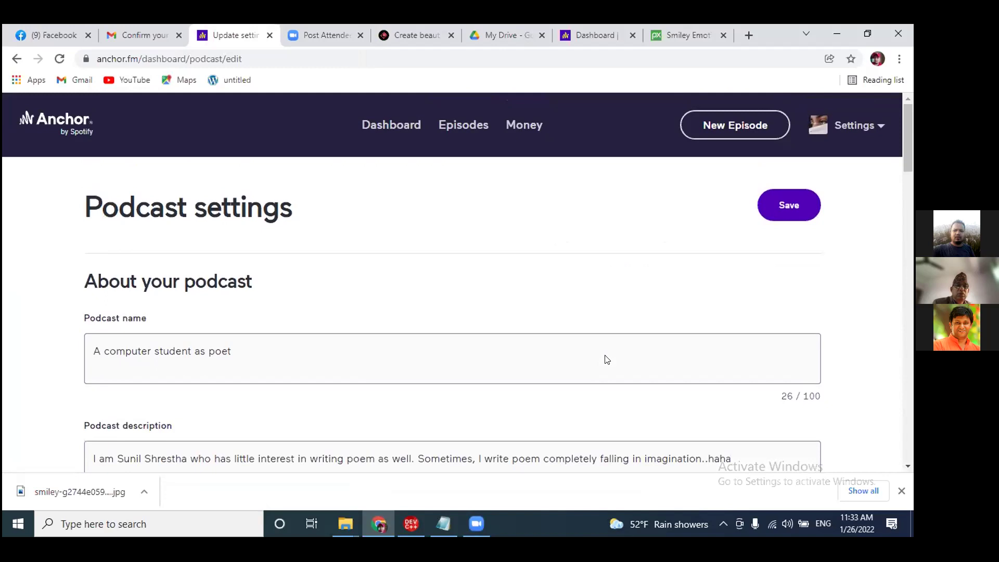
left_click(779, 211)
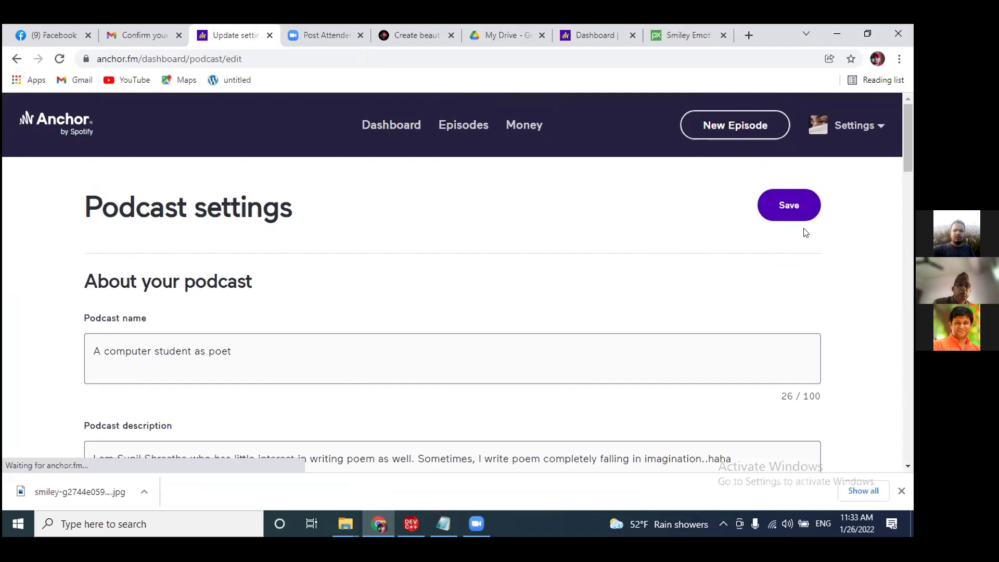
left_click(881, 128)
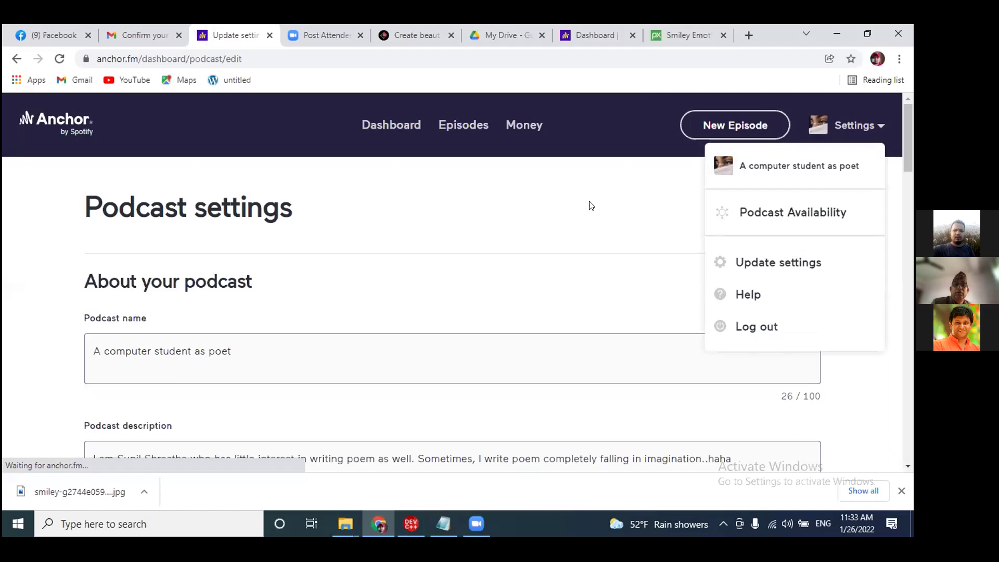
left_click(556, 203)
left_click(391, 125)
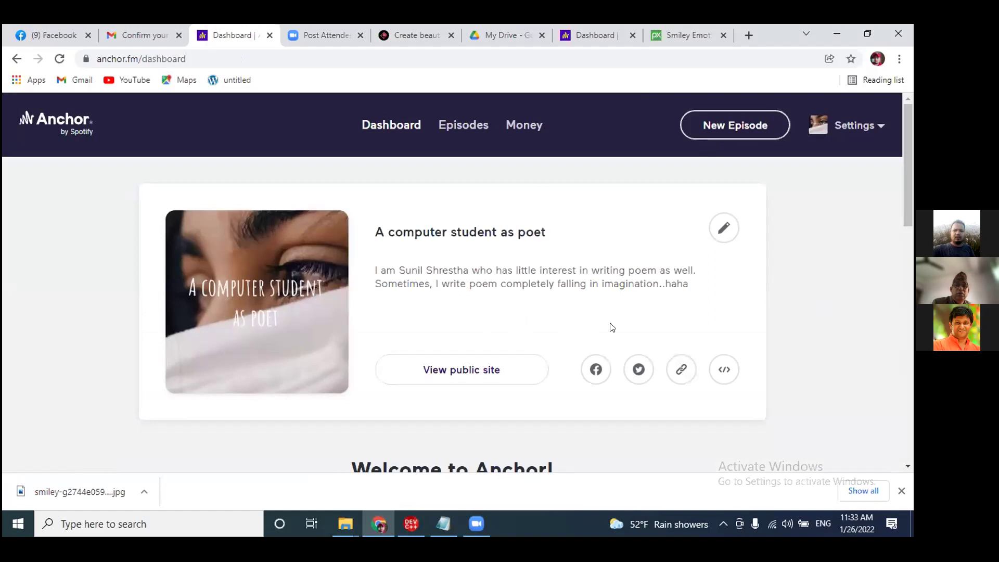
- Examine the dashboard's podcast card with its sharing options, the getting-started checklist and the account settings menu
left_click(679, 372)
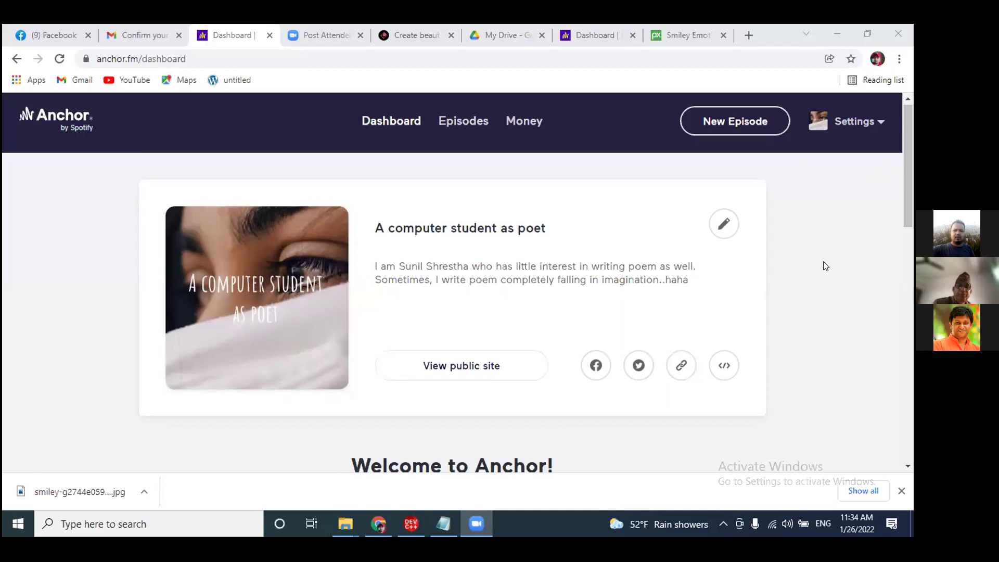
scroll(824, 266, "down", 1)
scroll(824, 266, "down", 2)
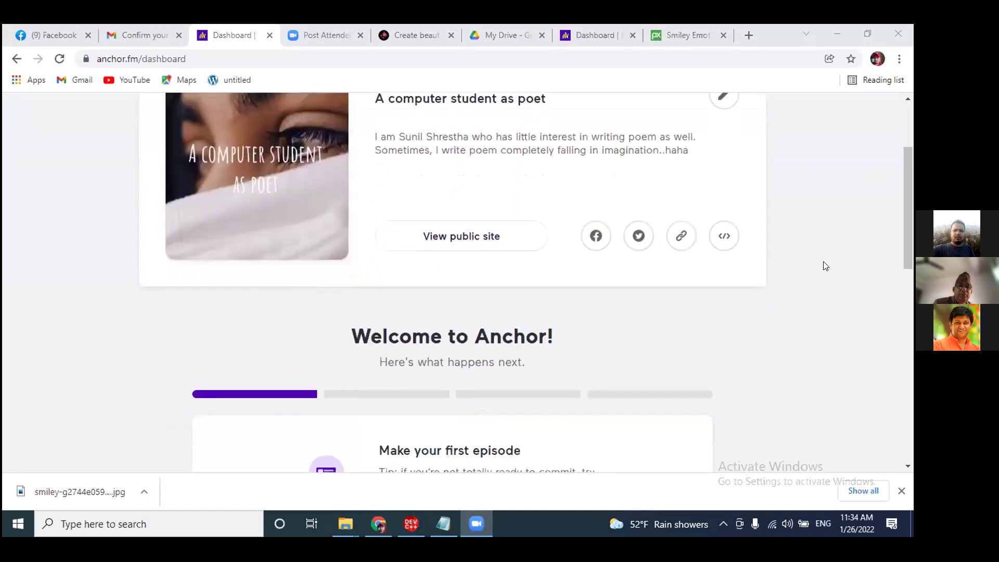
scroll(824, 266, "down", 2)
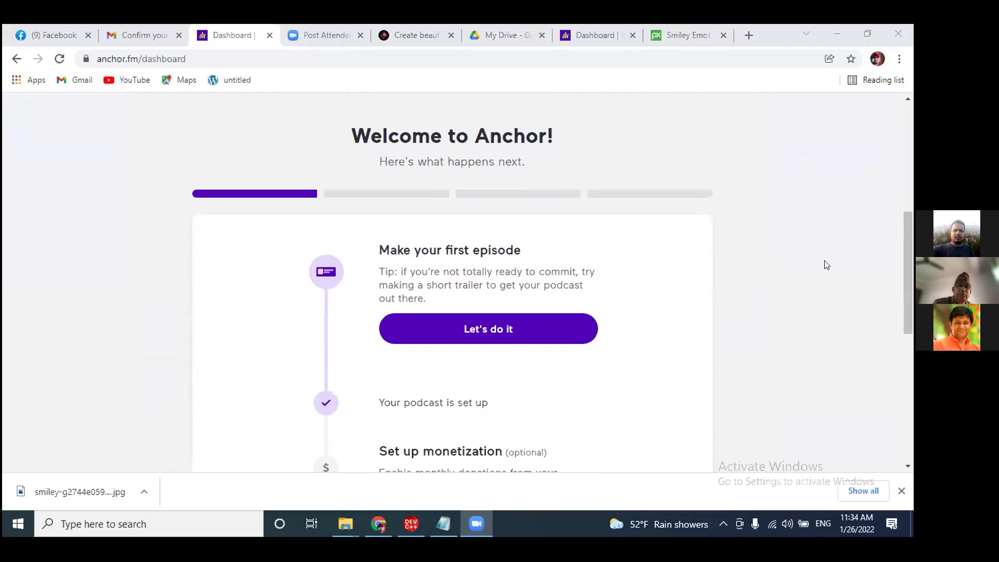
scroll(826, 265, "up", 5)
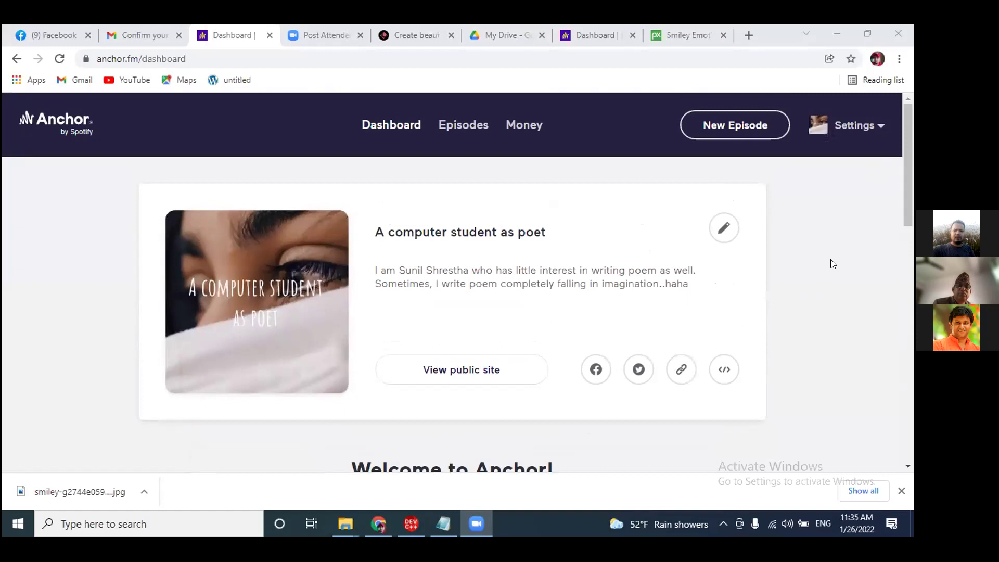
scroll(833, 264, "down", 1)
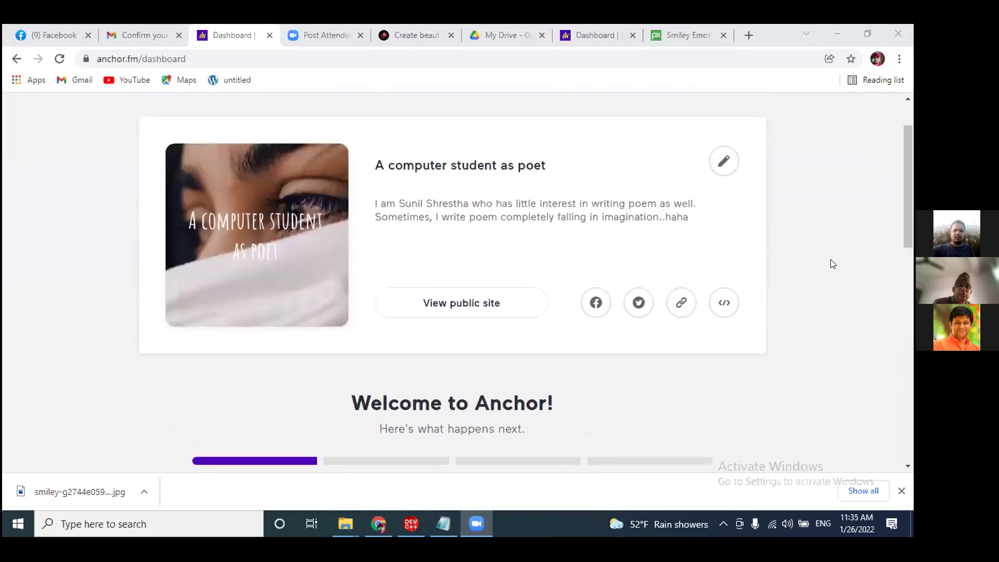
scroll(833, 263, "up", 1)
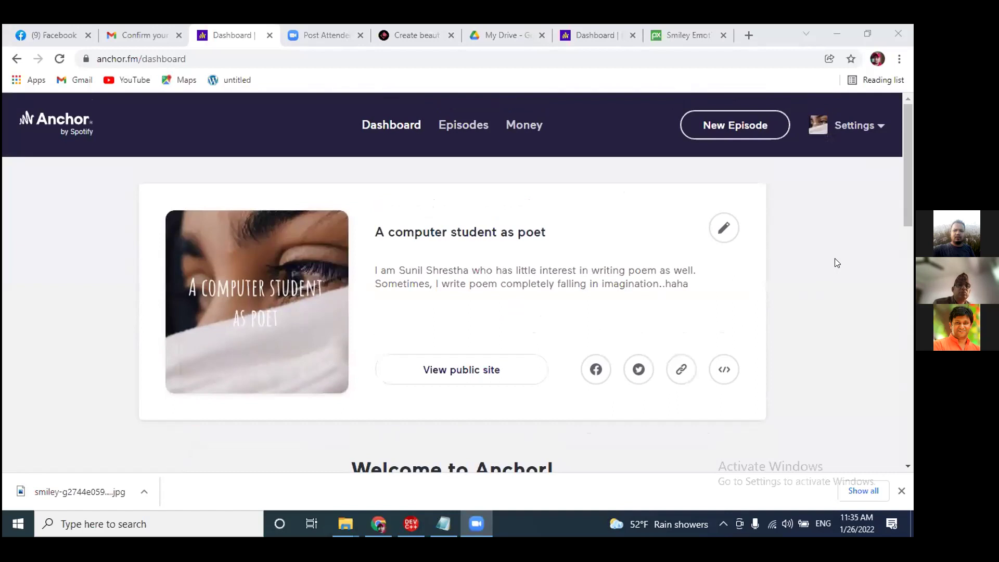
left_click(877, 132)
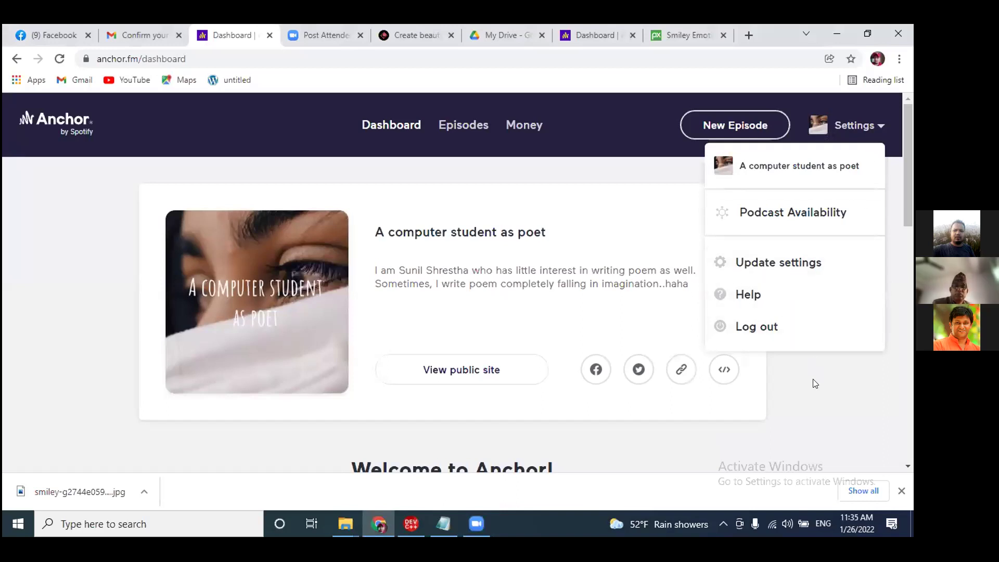
left_click(842, 334)
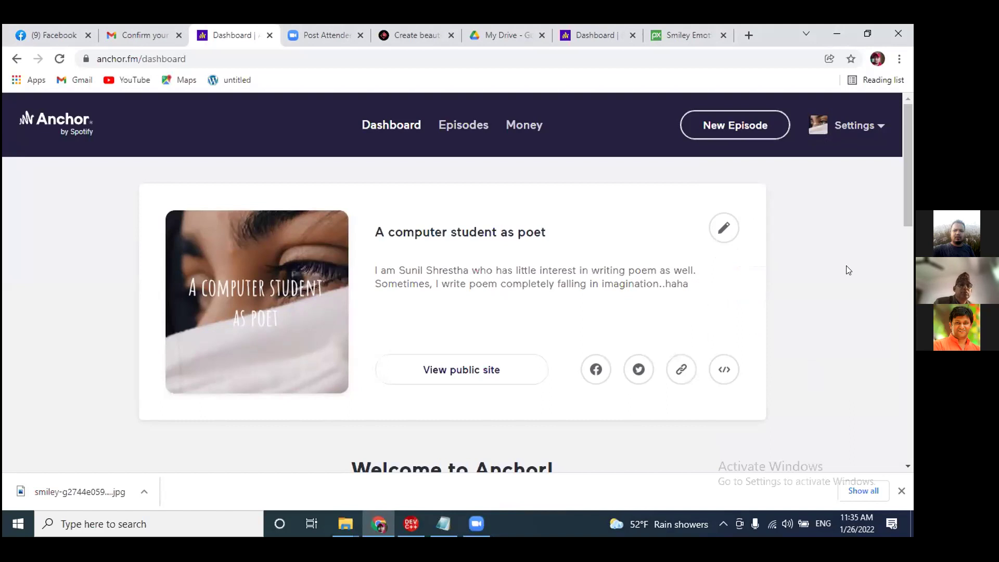
left_click(682, 375)
scroll(810, 276, "down", 4)
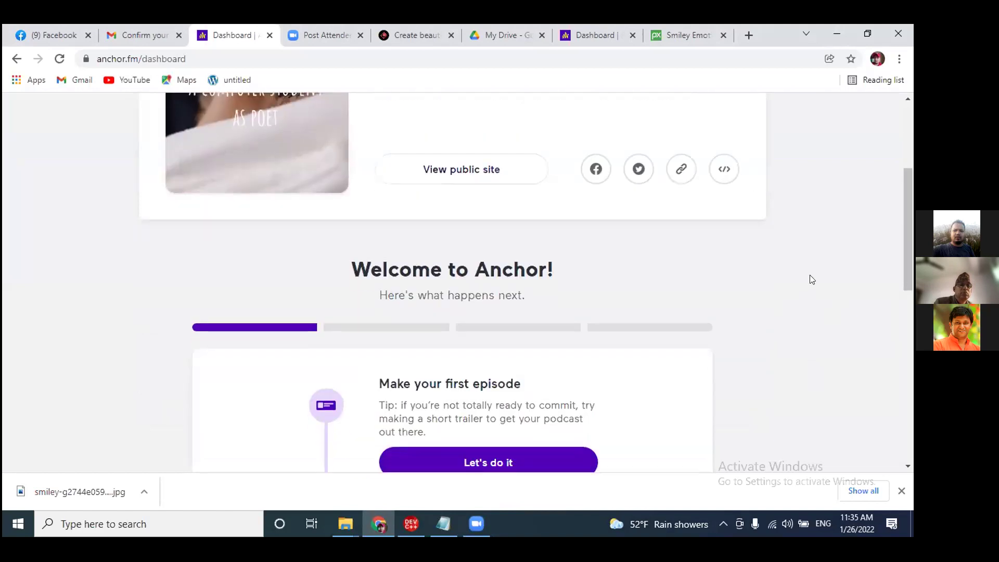
scroll(810, 275, "up", 4)
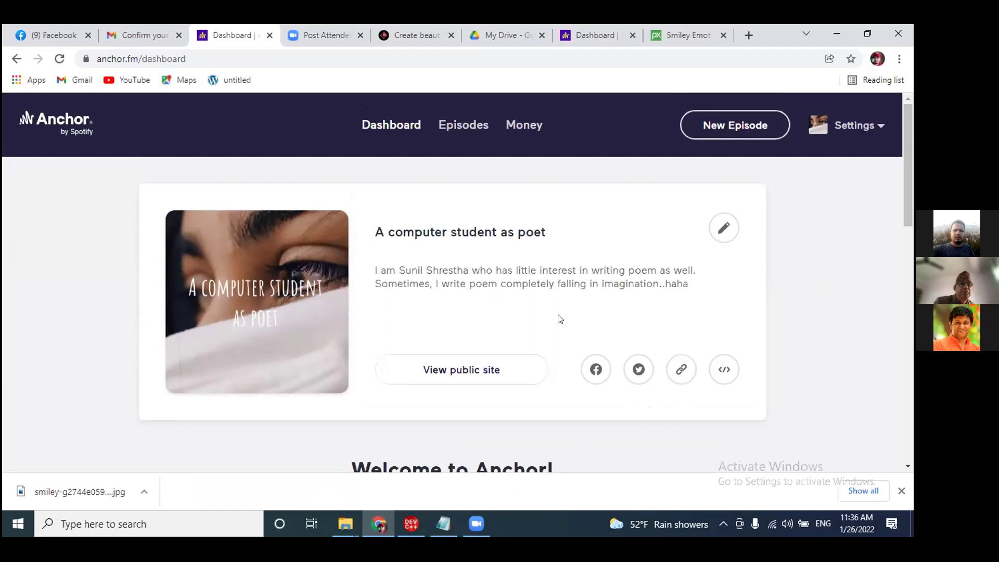
scroll(560, 319, "down", 2)
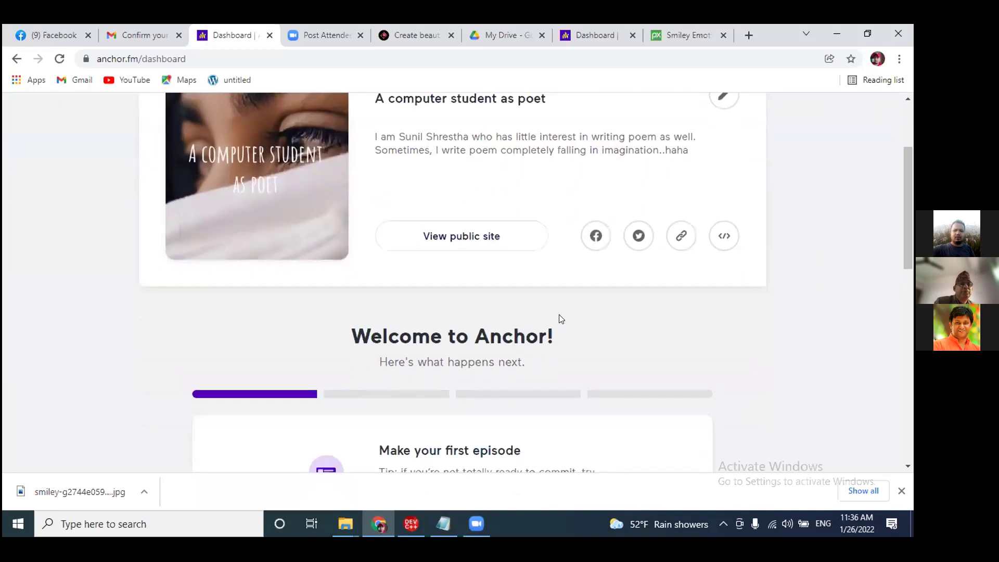
scroll(562, 318, "down", 5)
scroll(564, 317, "up", 7)
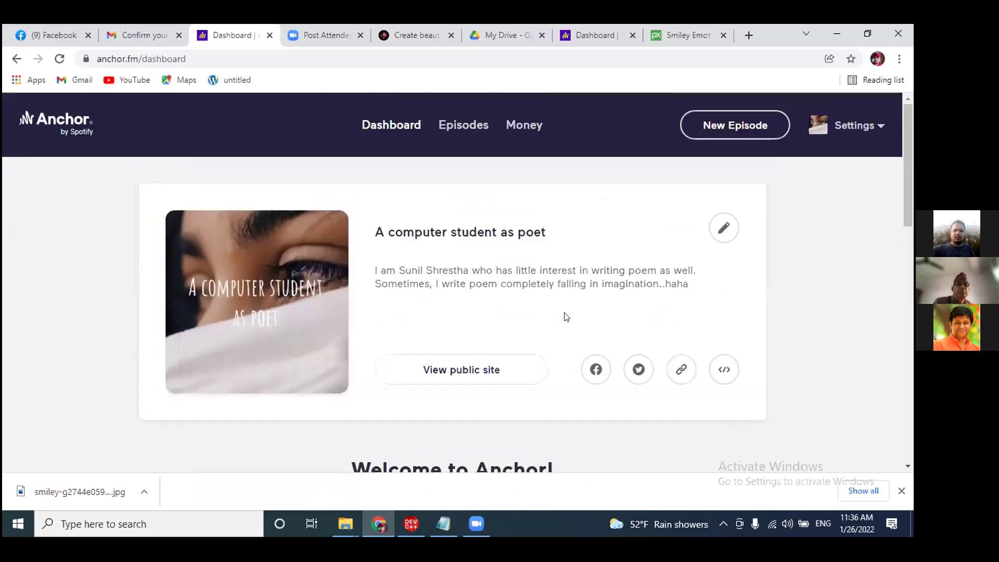
- View the downloaded smiley image, close it and look at the first-episode section of the dashboard
left_click(46, 496)
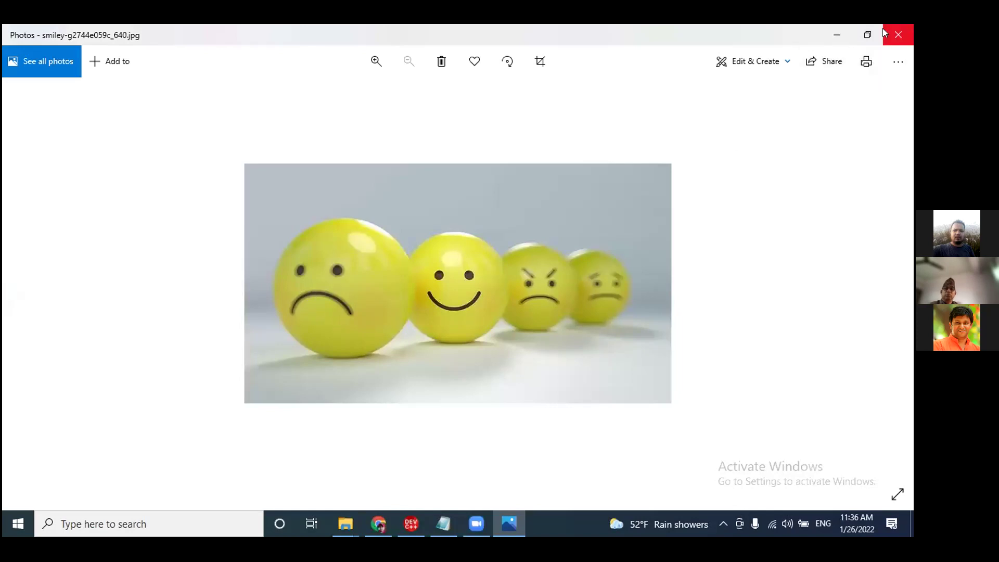
left_click(901, 34)
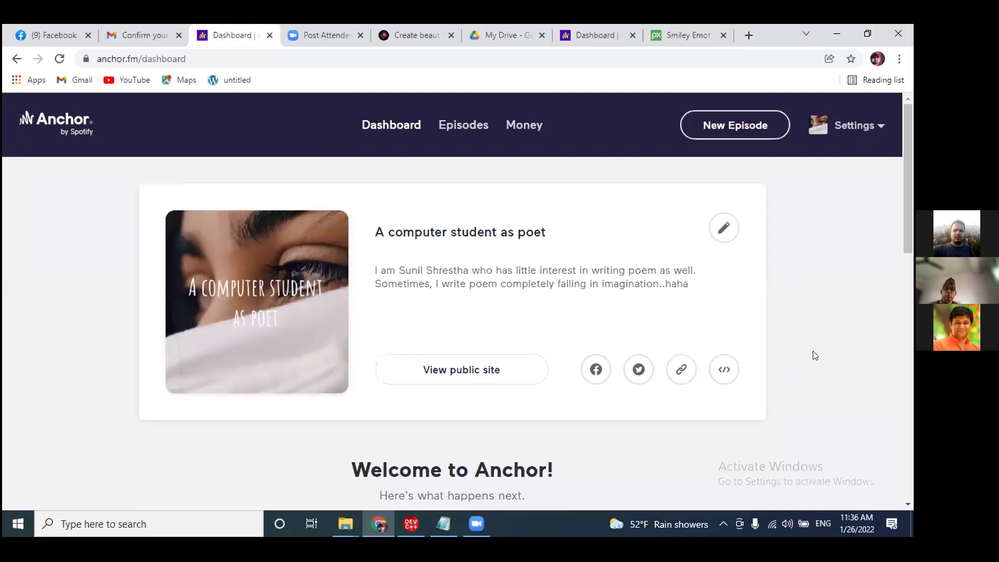
scroll(828, 281, "down", 1)
scroll(829, 280, "up", 1)
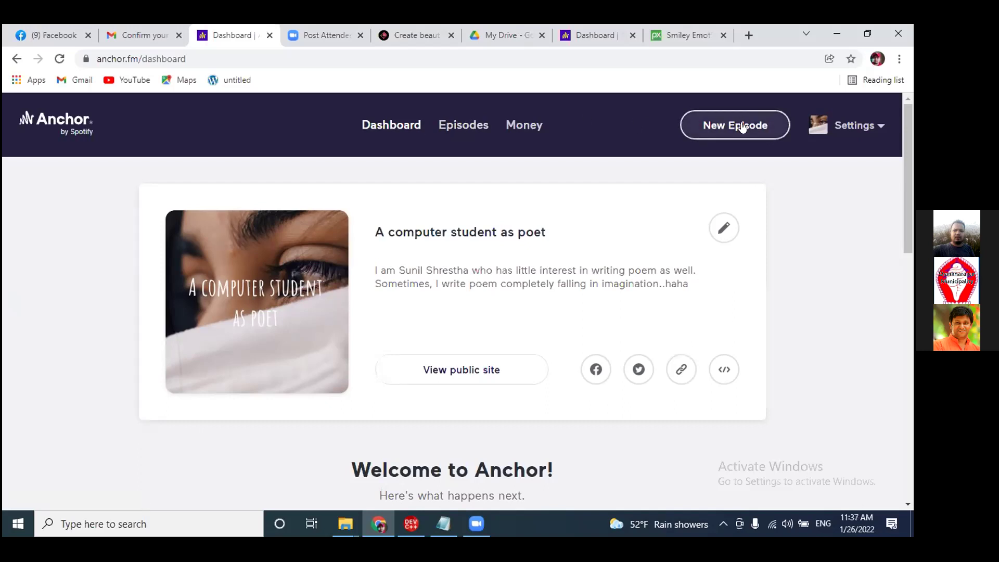
scroll(786, 227, "down", 5)
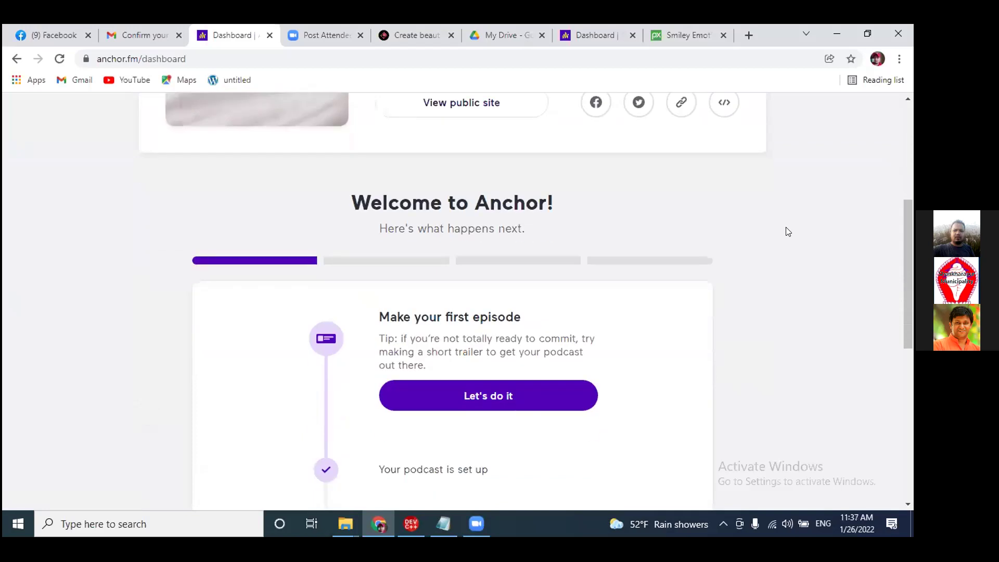
- Start making the first episode from the dashboard's getting-started checklist
scroll(787, 230, "down", 1)
scroll(786, 227, "down", 1)
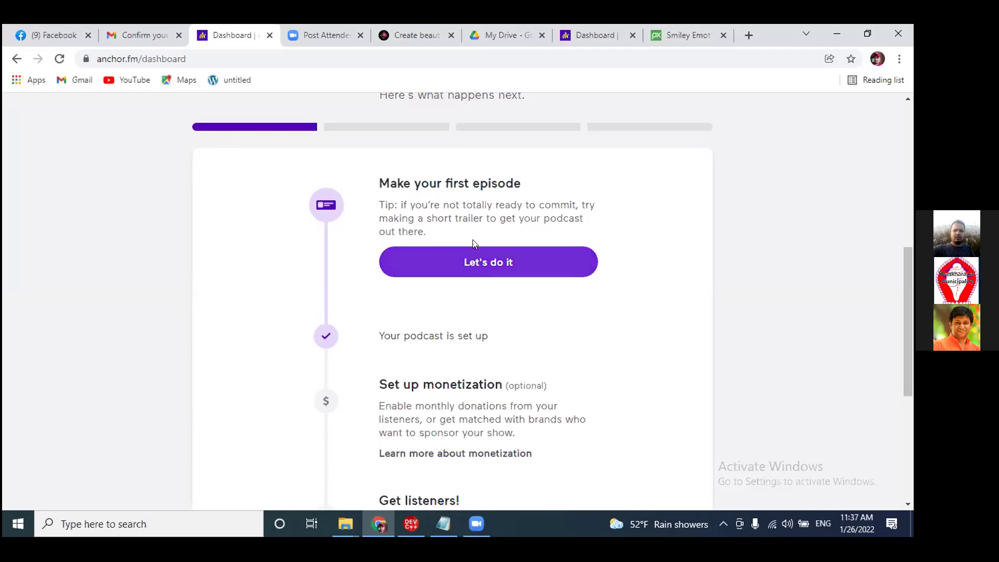
left_click(490, 264)
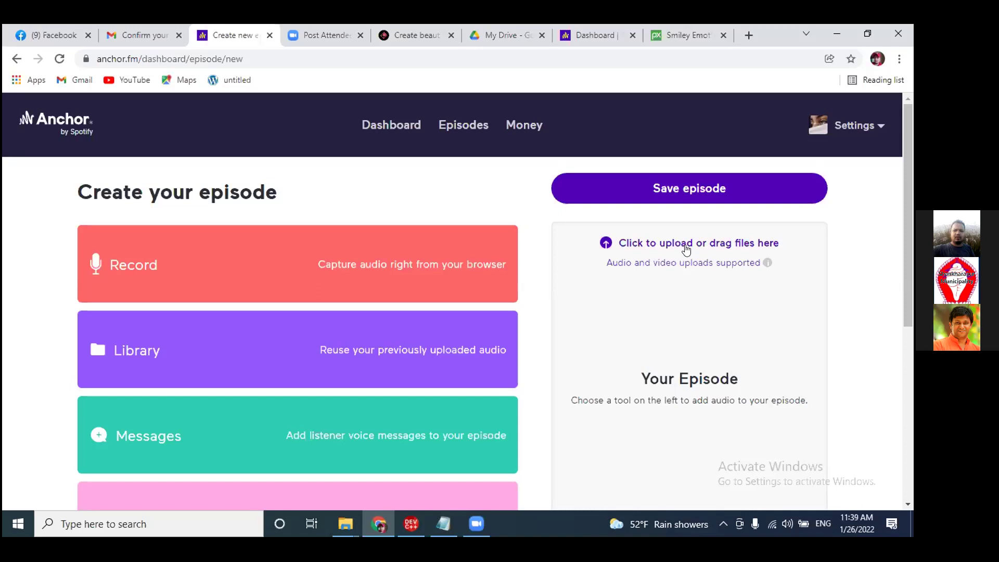
- Examine the episode creation page with its Record, Library, Messages and Transitions tools and the upload and preview area
scroll(779, 323, "down", 2)
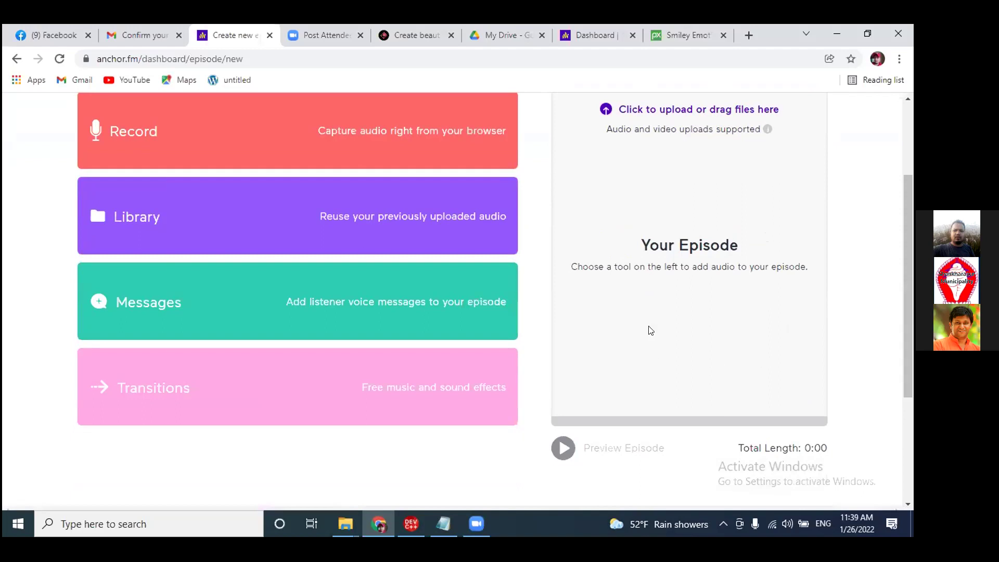
scroll(758, 341, "down", 1)
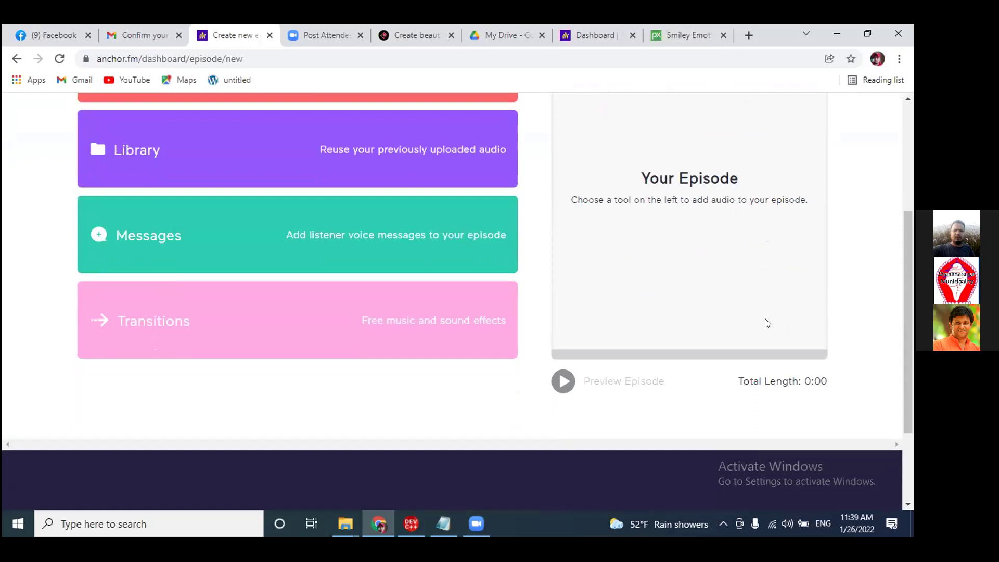
scroll(766, 322, "up", 2)
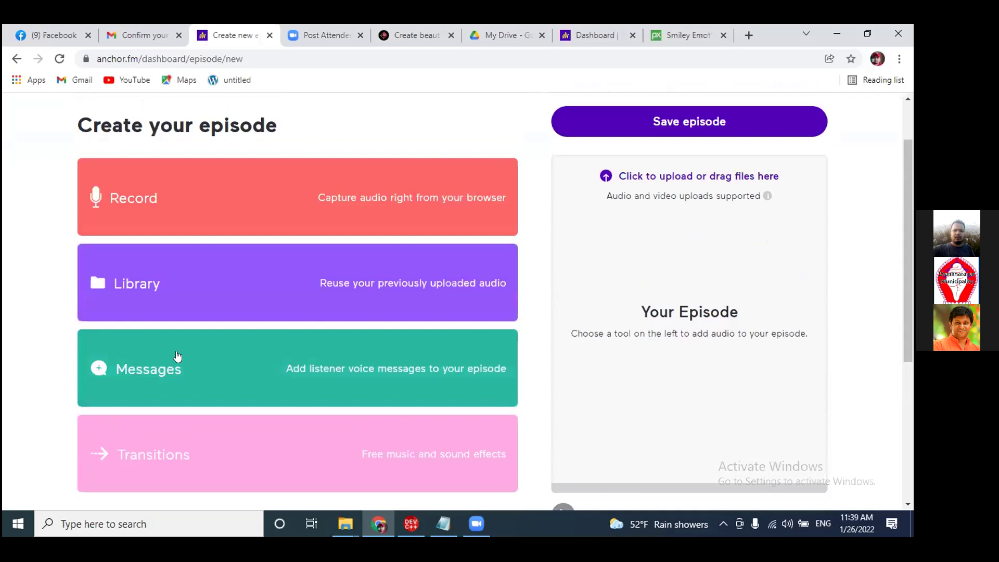
scroll(360, 364, "down", 2)
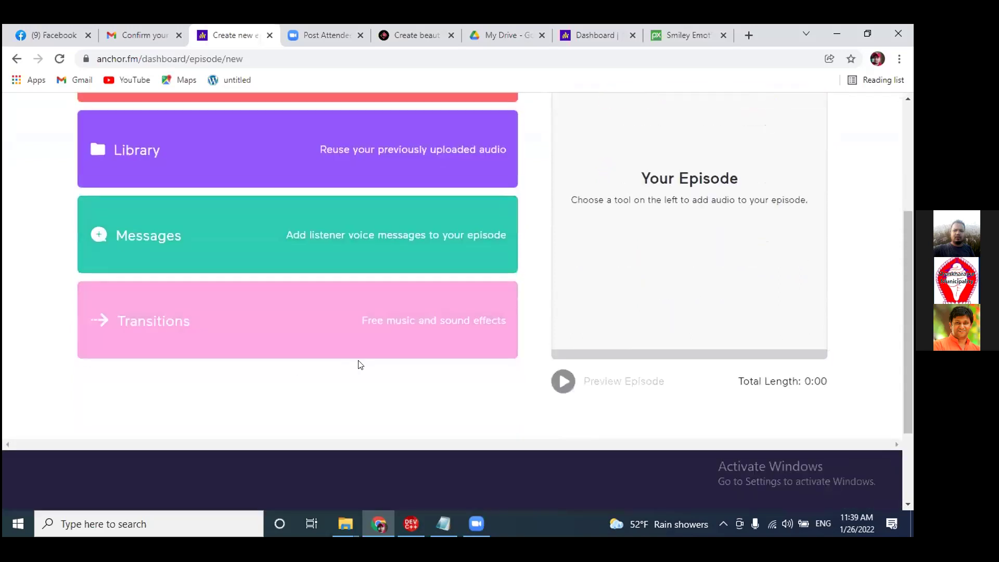
scroll(402, 397, "up", 1)
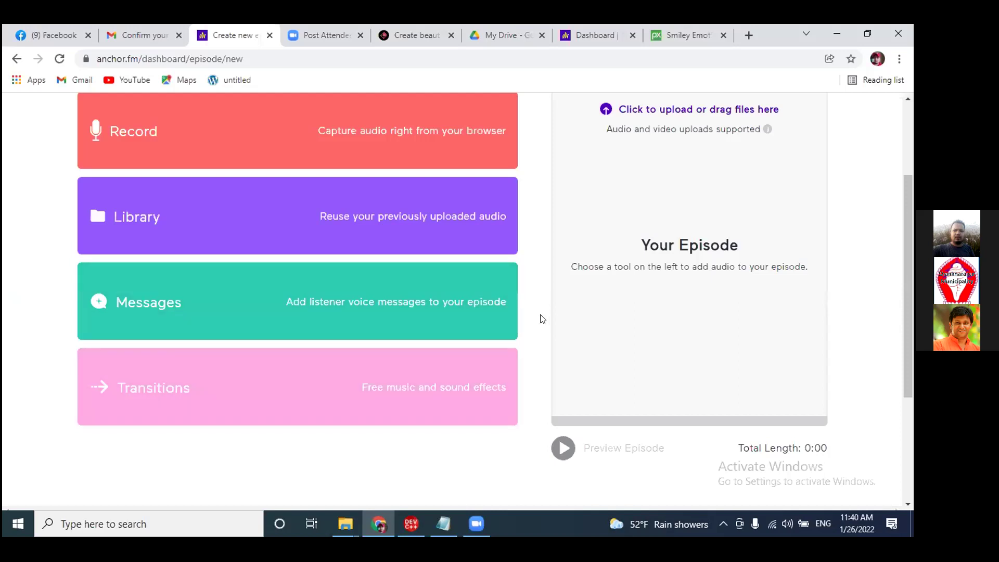
scroll(537, 320, "down", 3)
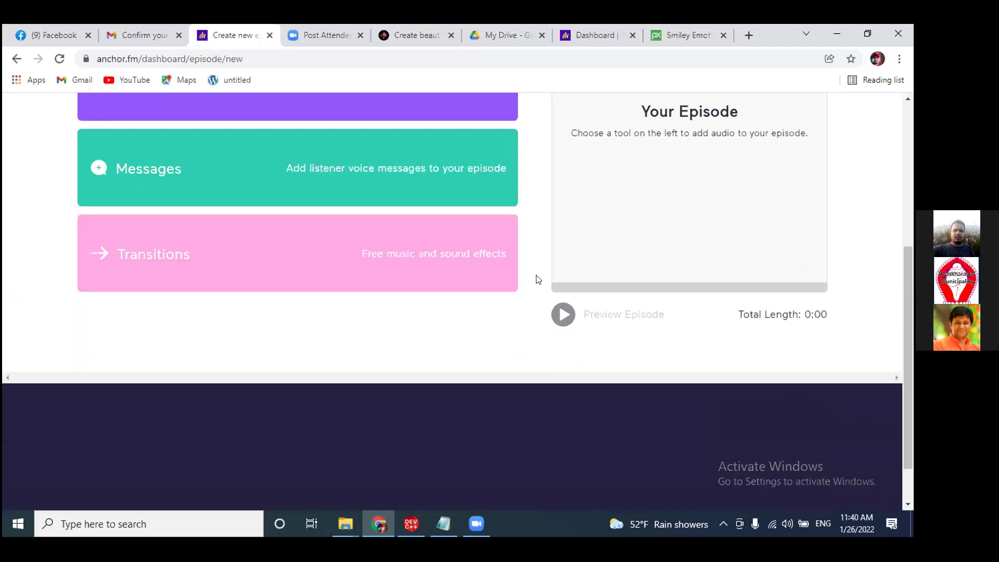
scroll(537, 281, "up", 3)
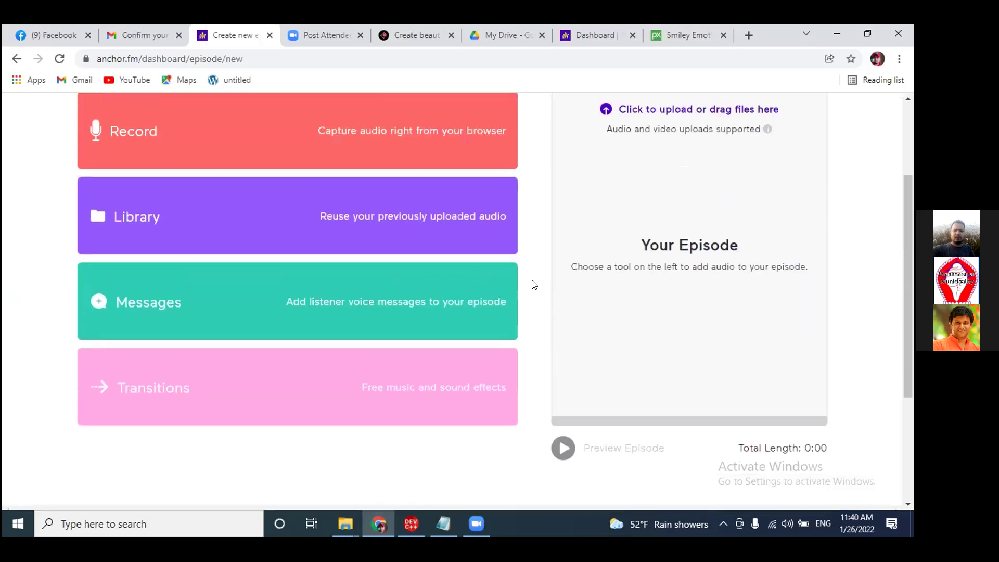
scroll(534, 284, "up", 2)
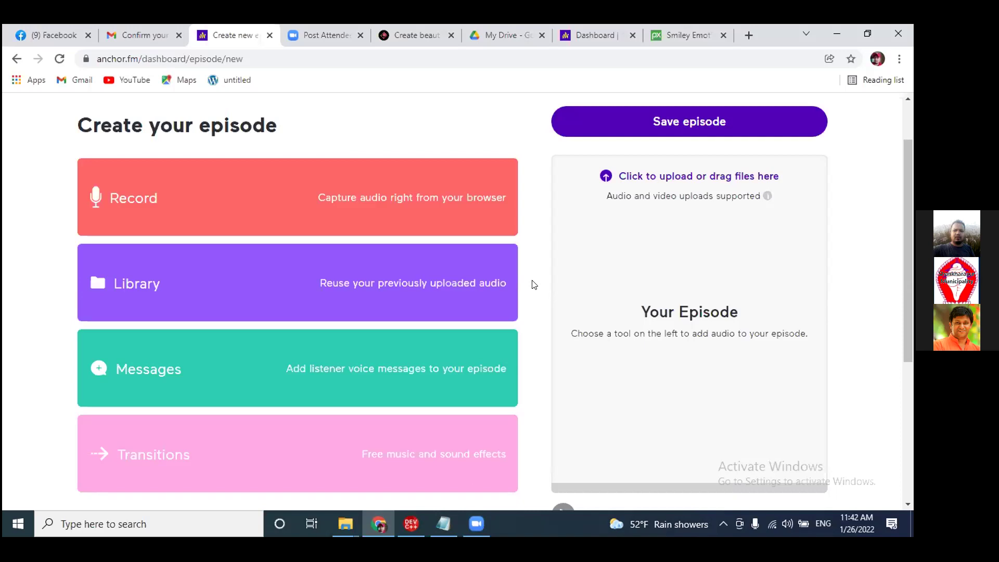
- Open the audio recorder, allow microphone access and choose Default - Microphone (AUDIO 2.0) (0c45:6367) as the input
left_click(270, 189)
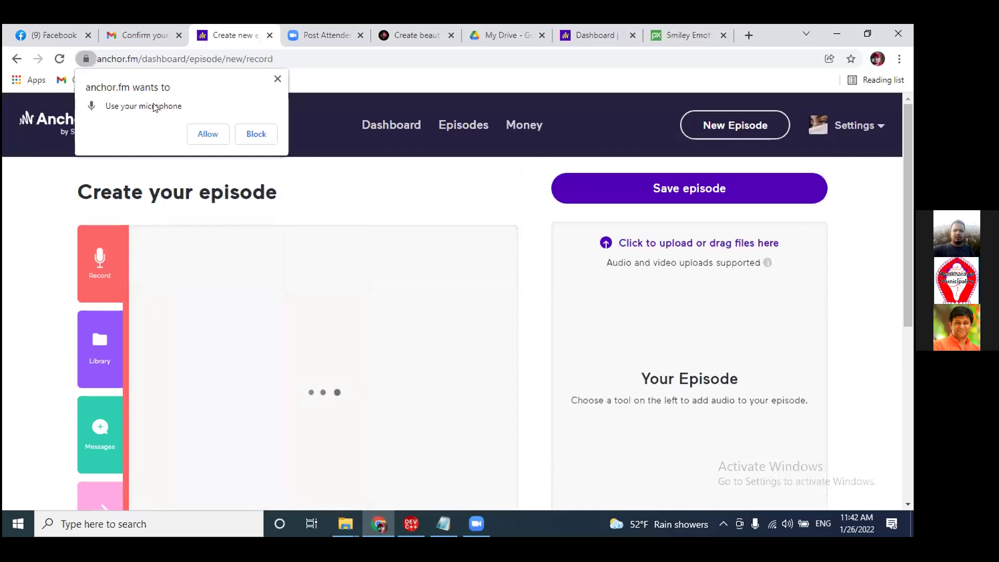
left_click(208, 134)
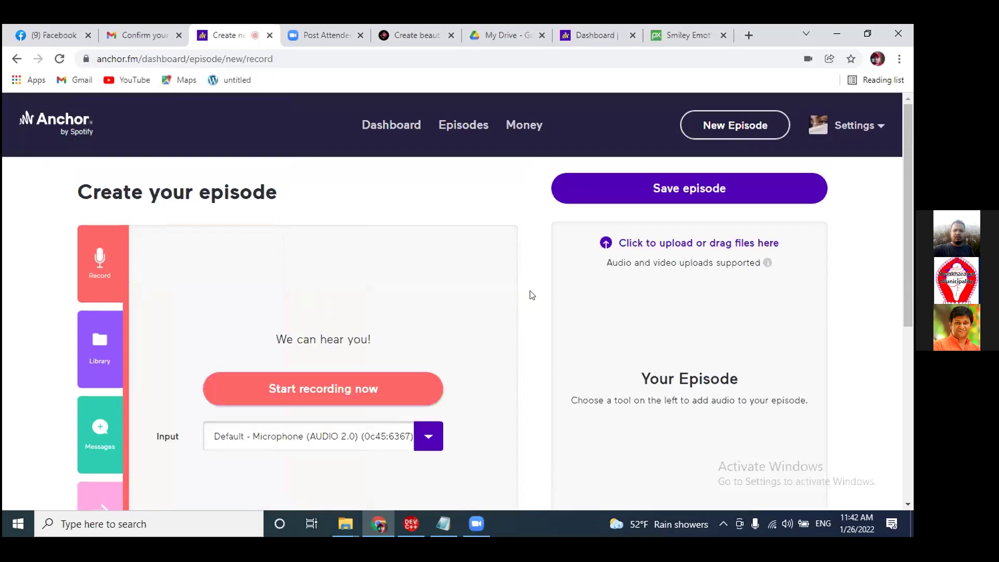
scroll(532, 295, "down", 1)
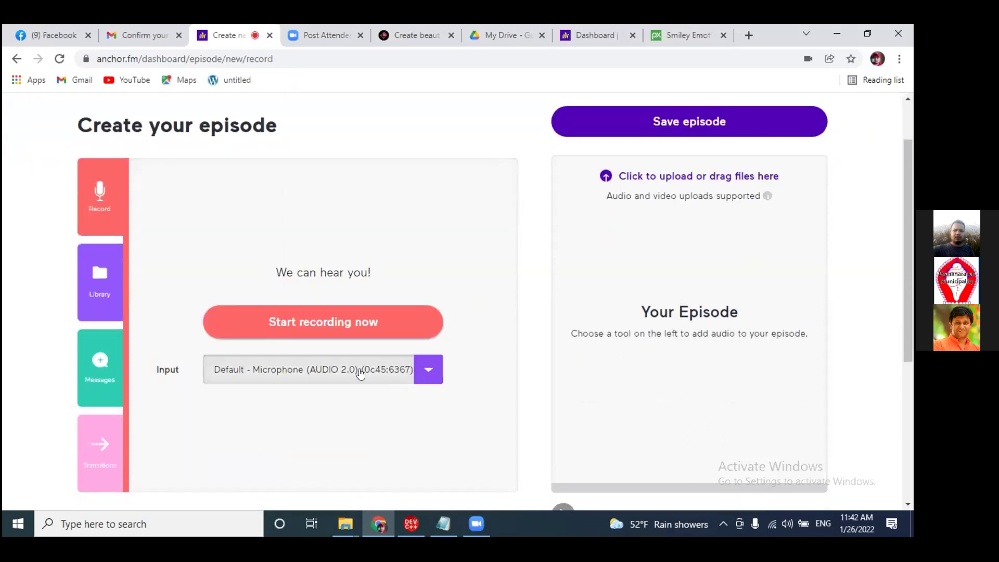
left_click(426, 373)
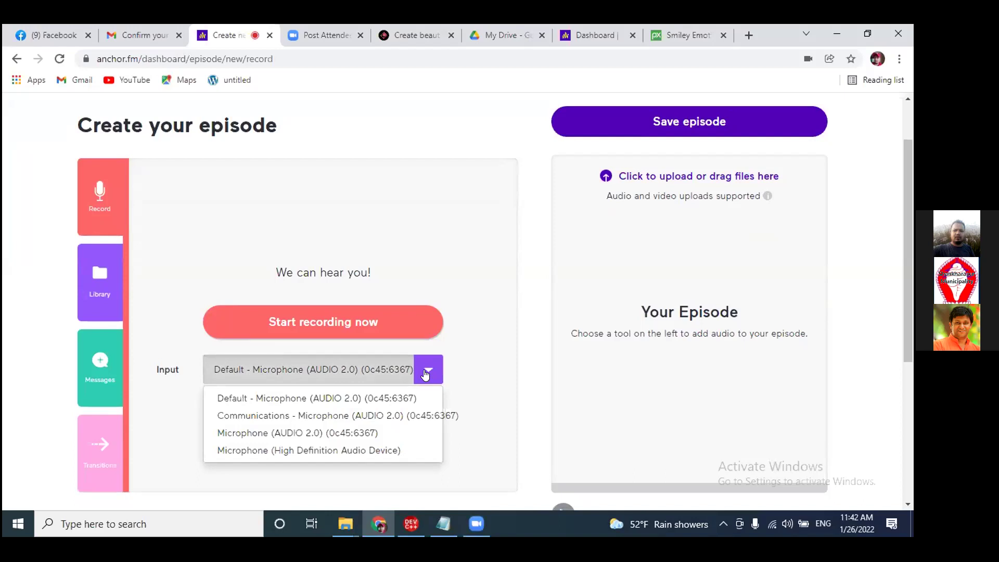
left_click(393, 398)
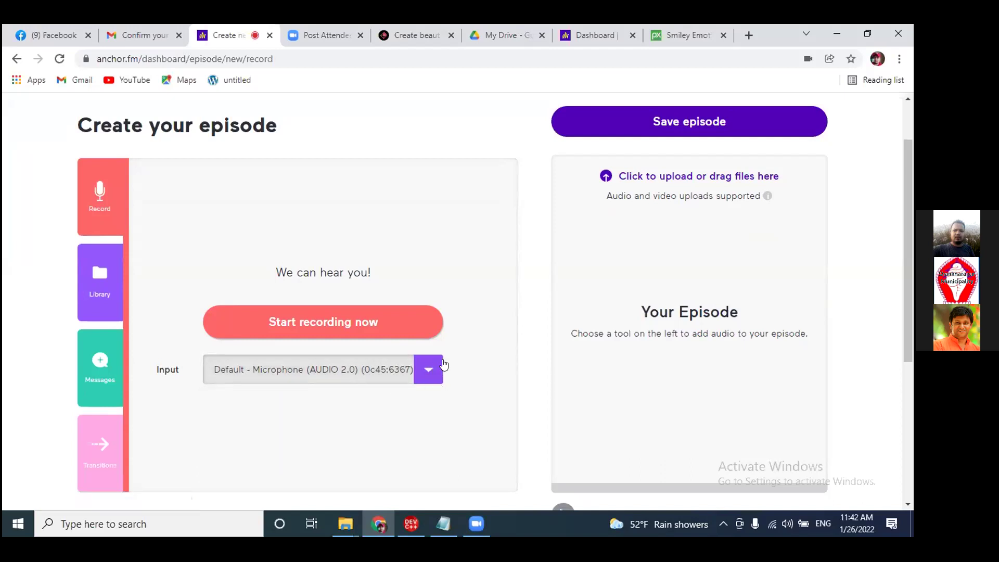
- Record a first audio segment of about 54 seconds and stop the recording
scroll(530, 264, "down", 1)
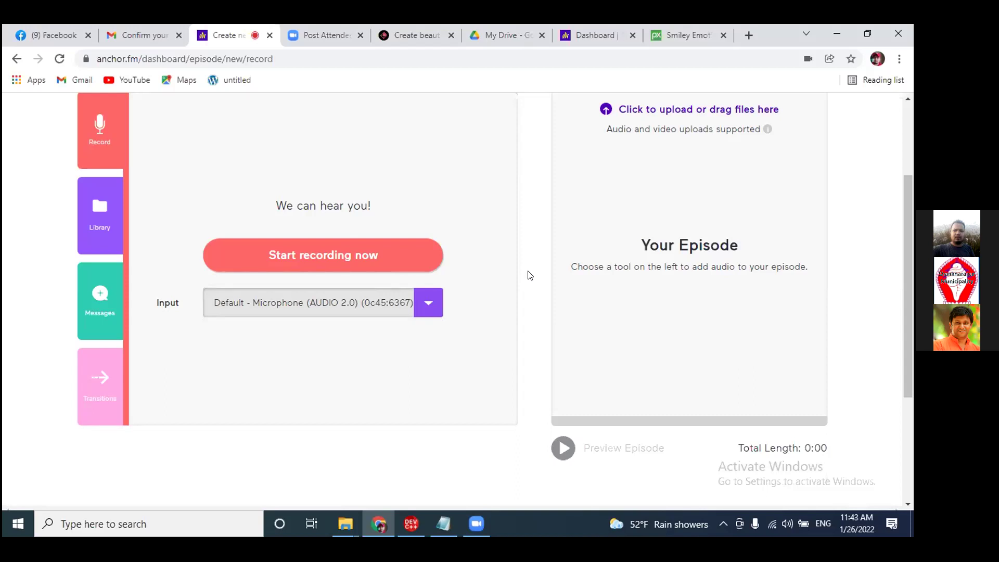
scroll(515, 278, "up", 3)
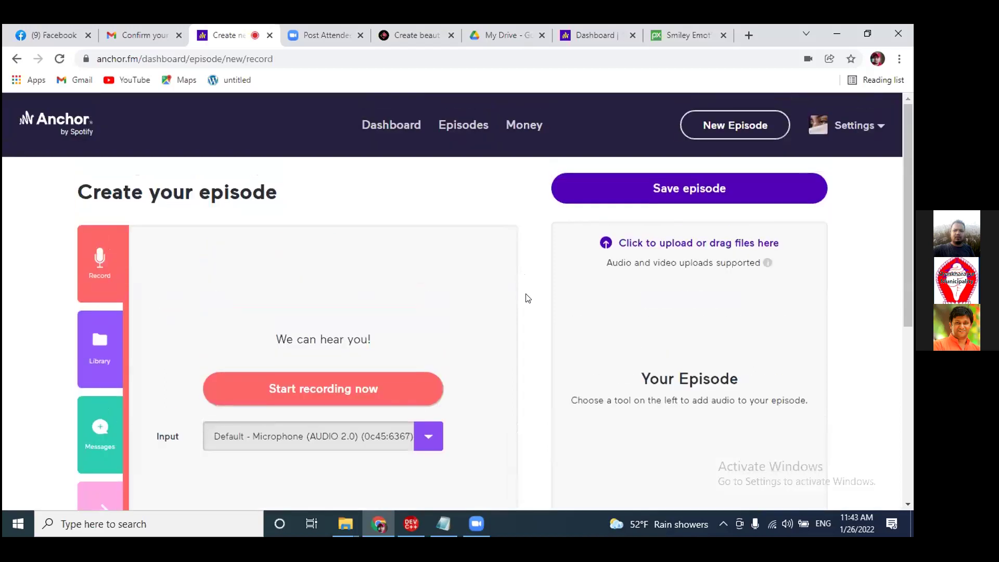
scroll(527, 299, "down", 1)
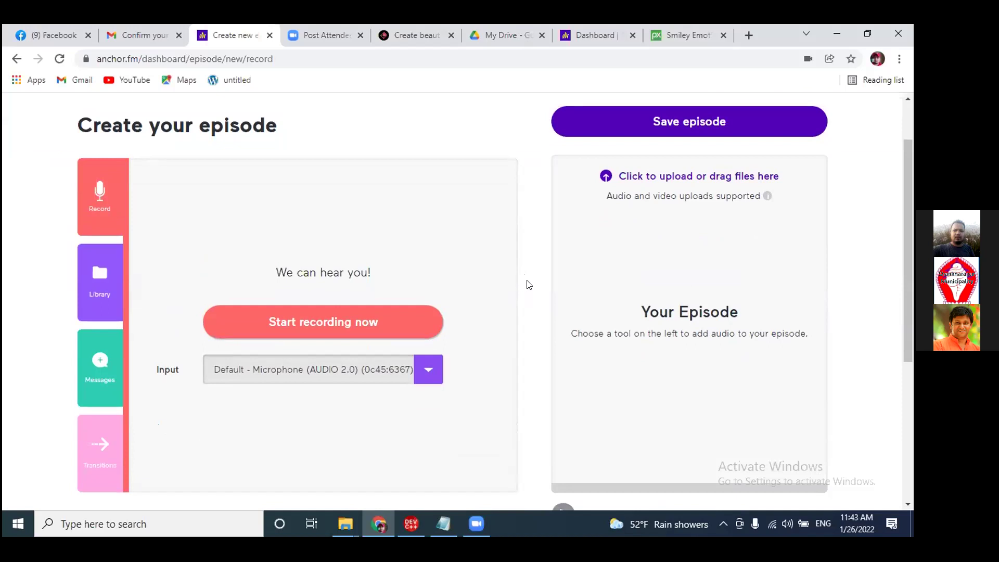
scroll(529, 285, "down", 1)
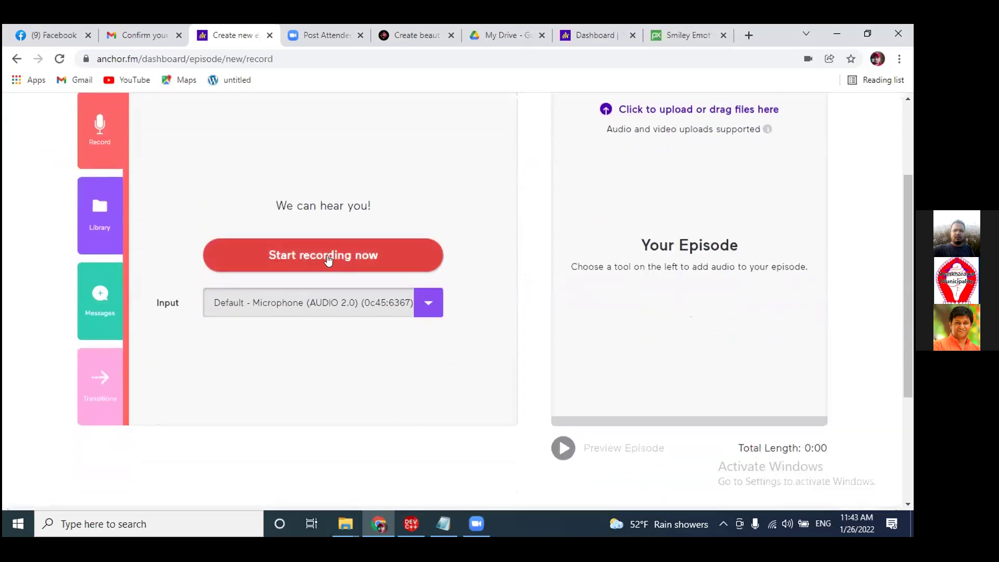
scroll(438, 299, "down", 1)
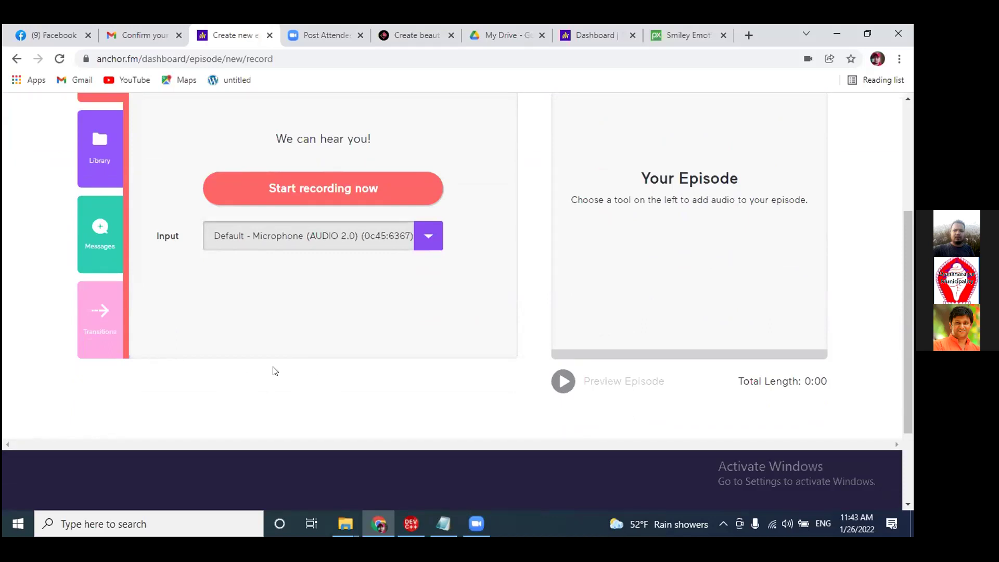
left_click(165, 451)
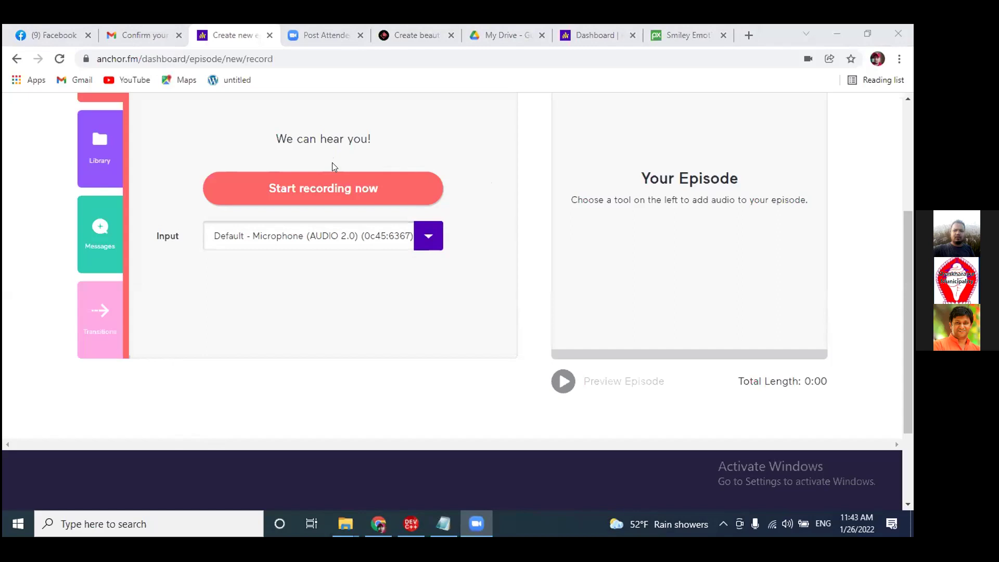
left_click(339, 193)
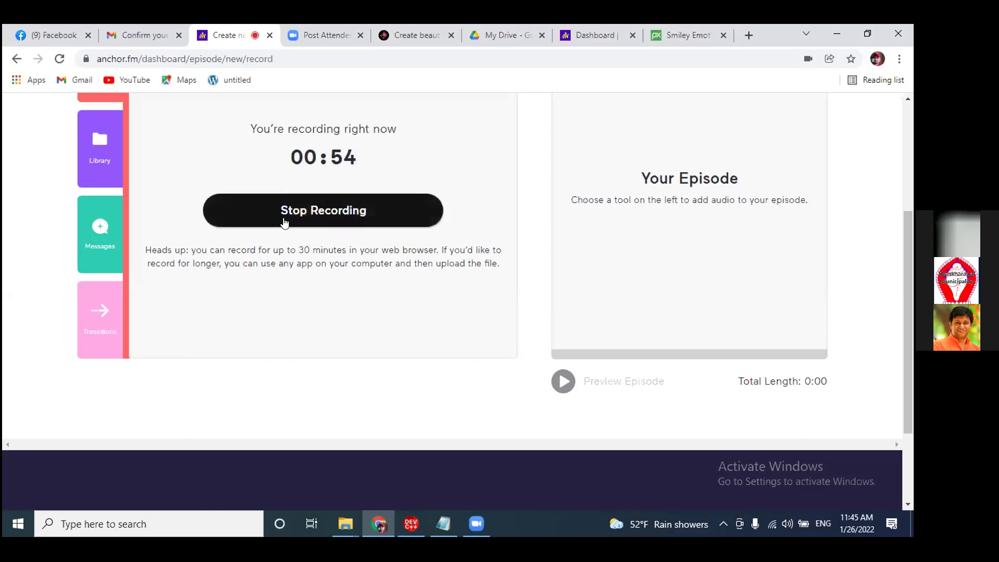
left_click(332, 216)
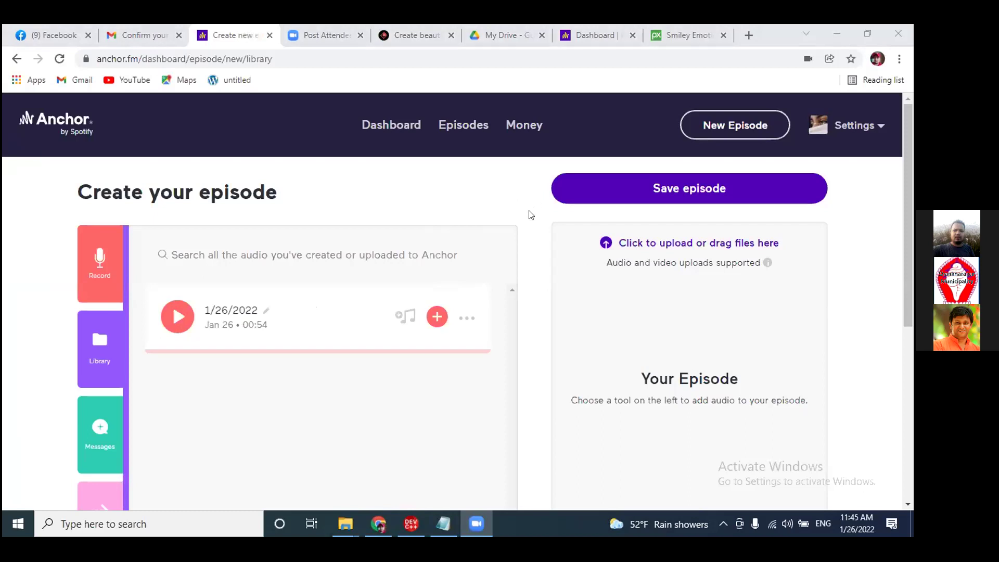
- Rename the newly recorded segment in the library as episode1
scroll(523, 217, "down", 3)
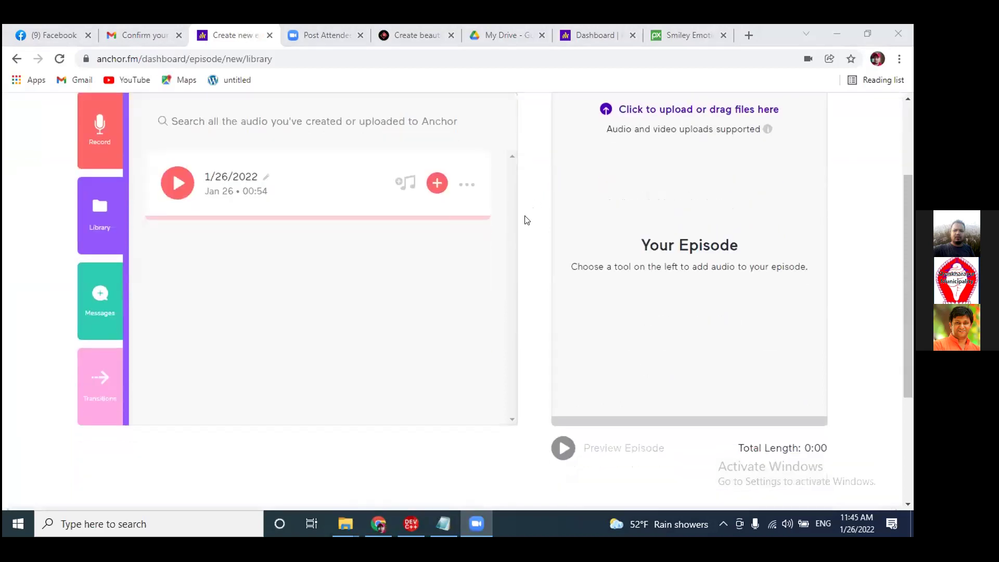
scroll(527, 220, "up", 1)
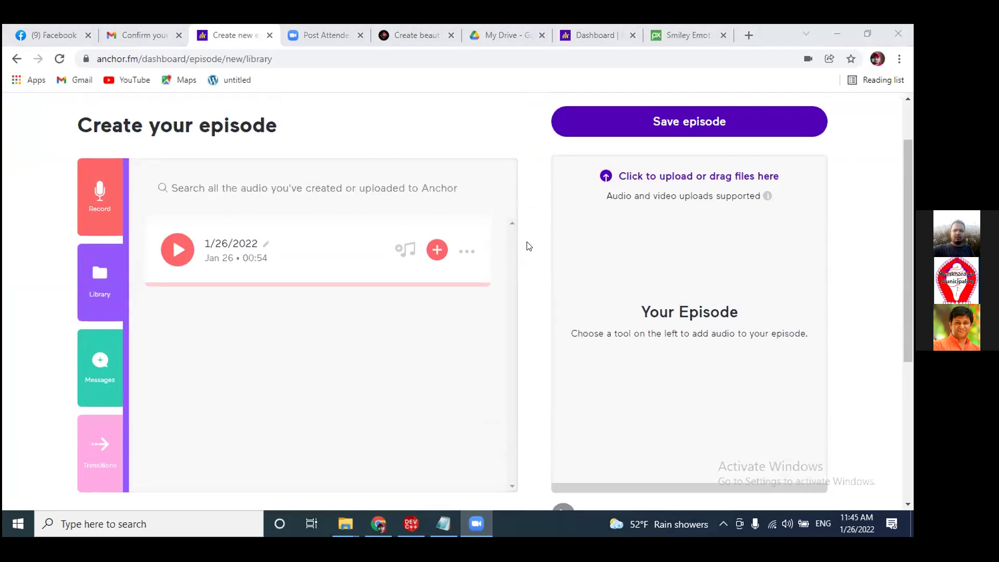
left_click(266, 244)
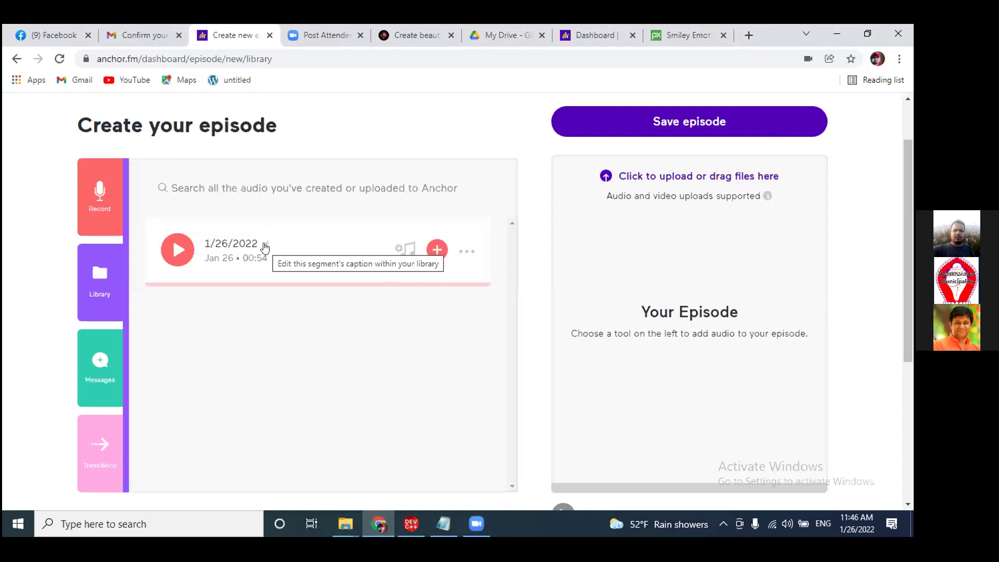
left_click(265, 246)
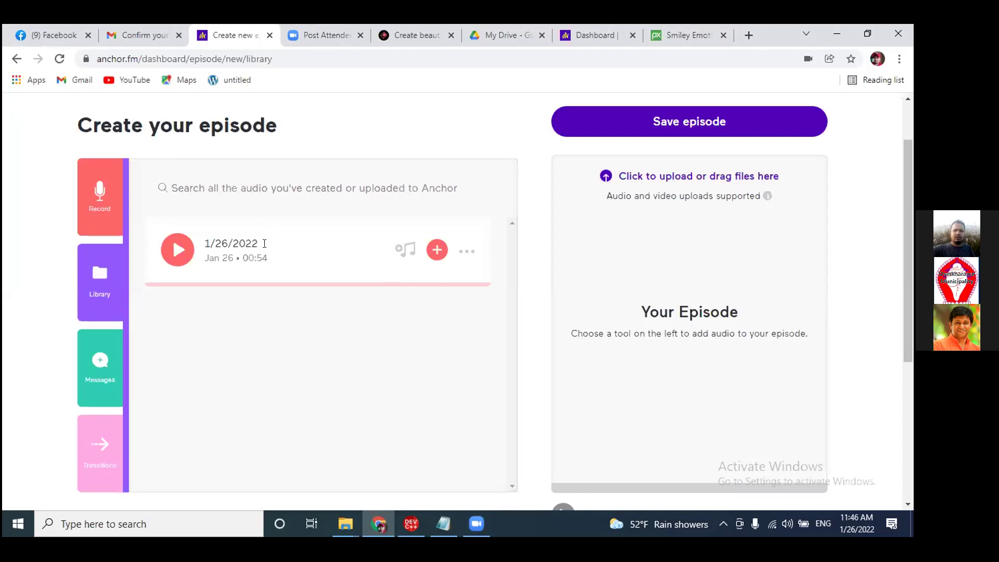
key("BackSpace")
key("BackSpace")
key("BackSpace")
key("BackSpace")
key("BackSpace")
key("BackSpace")
key("BackSpace")
key("BackSpace")
key("BackSpace")
type("episode1")
key("Return")
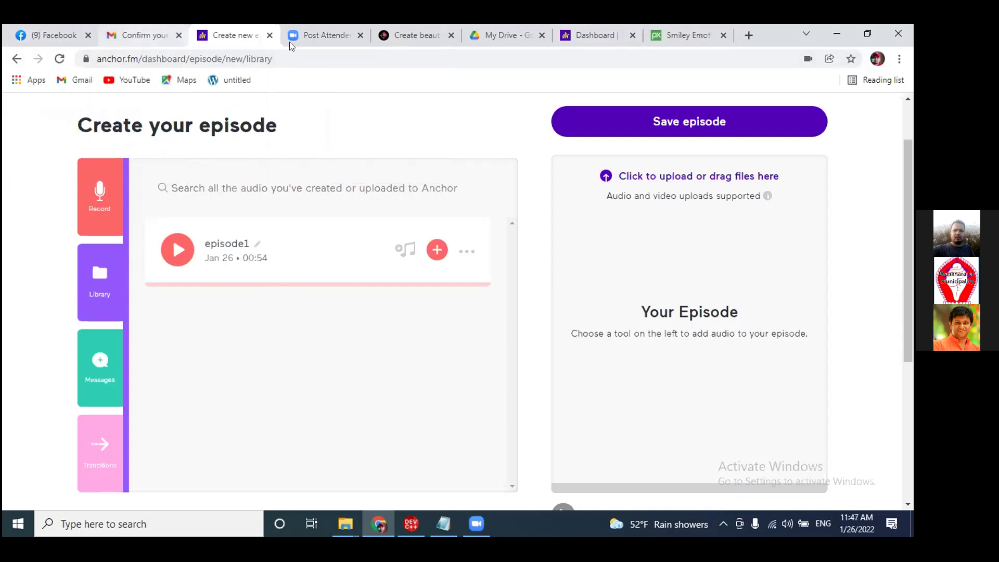
- Check the listener voice messages section, and record a second audio segment of about 14 seconds
left_click(107, 373)
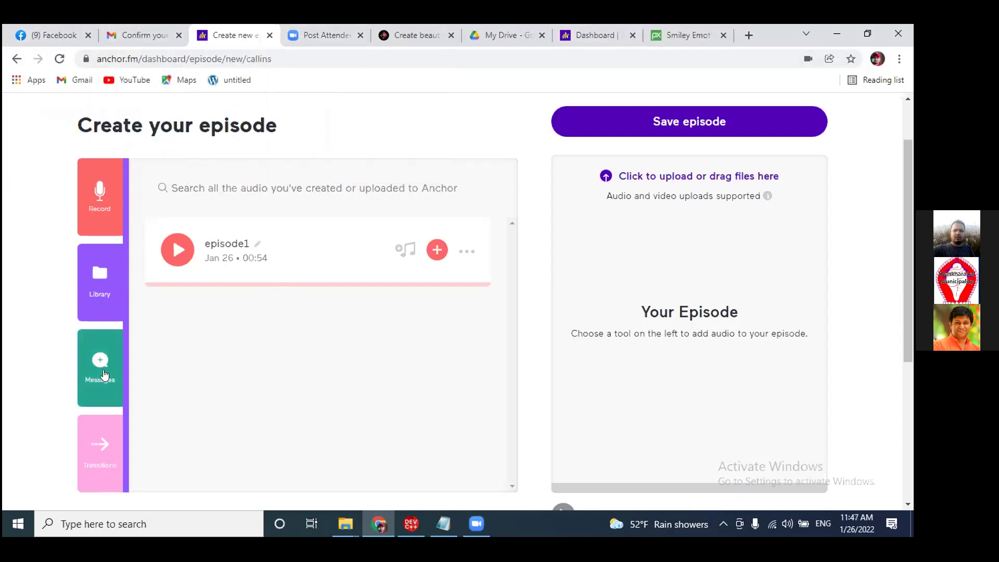
scroll(371, 276, "down", 3)
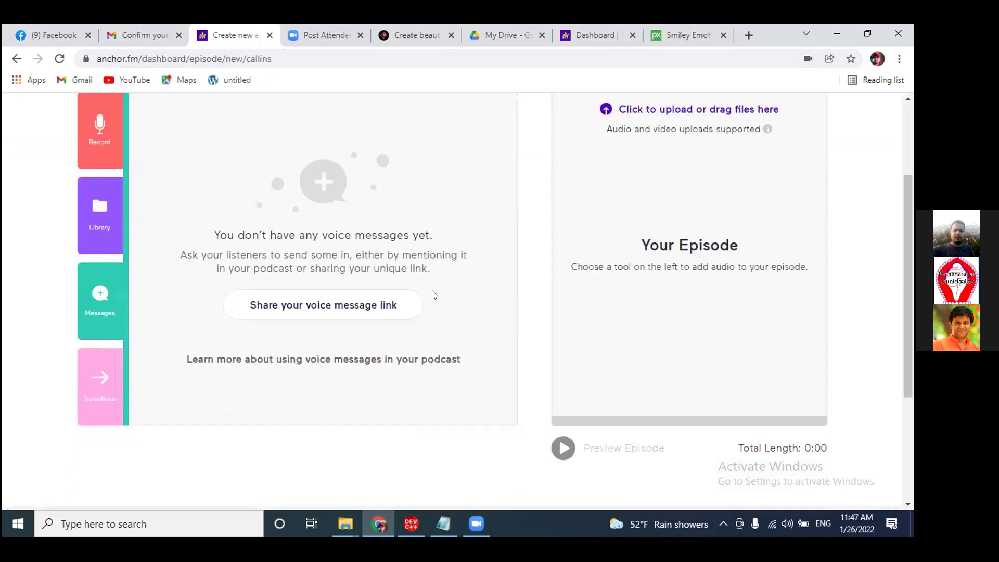
left_click(98, 136)
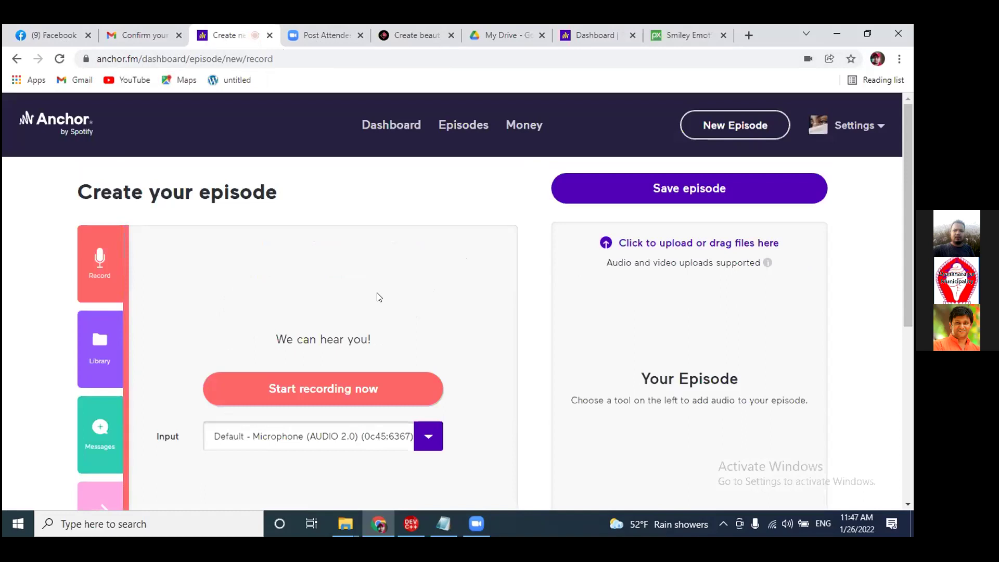
scroll(434, 290, "down", 1)
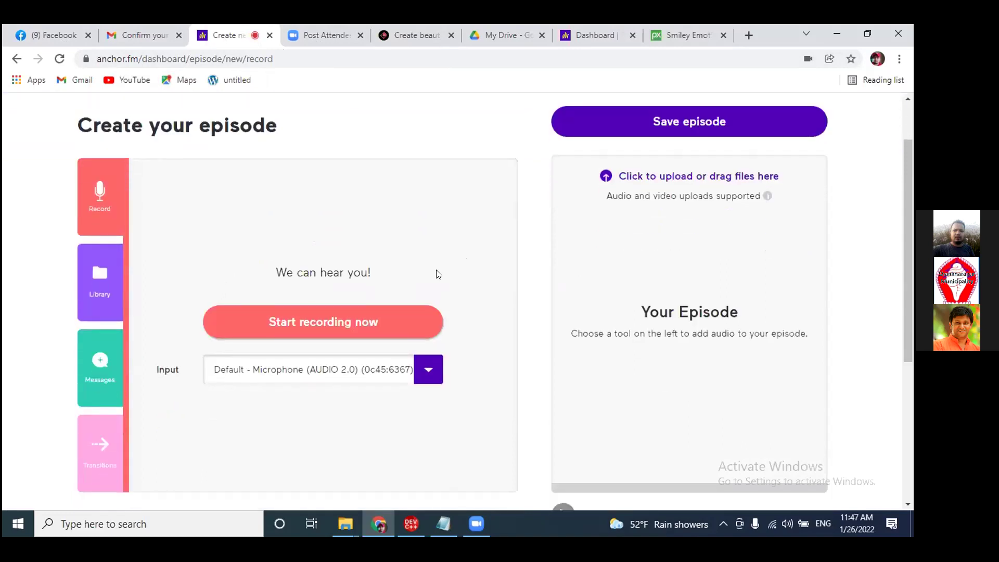
left_click(312, 323)
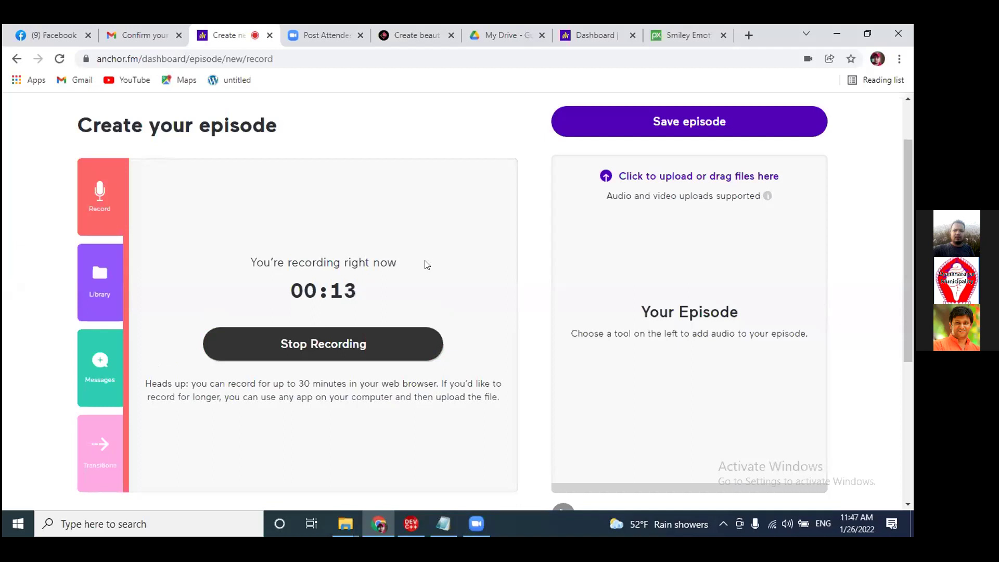
left_click(330, 344)
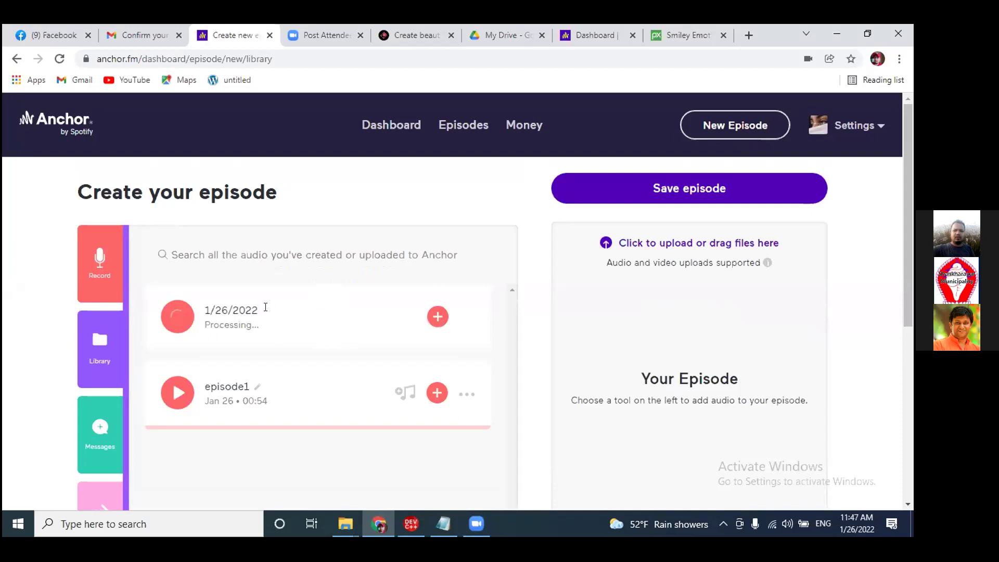
- Rename the second recorded segment in the library as test1
key("BackSpace")
key("BackSpace")
key("BackSpace")
key("BackSpace")
key("BackSpace")
key("BackSpace")
key("BackSpace")
key("BackSpace")
key("BackSpace")
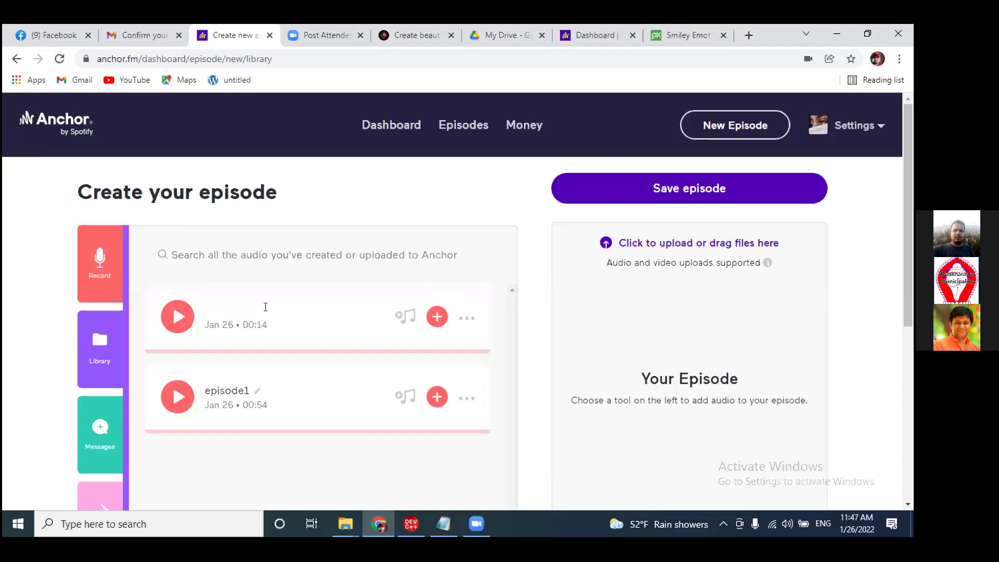
type("test1")
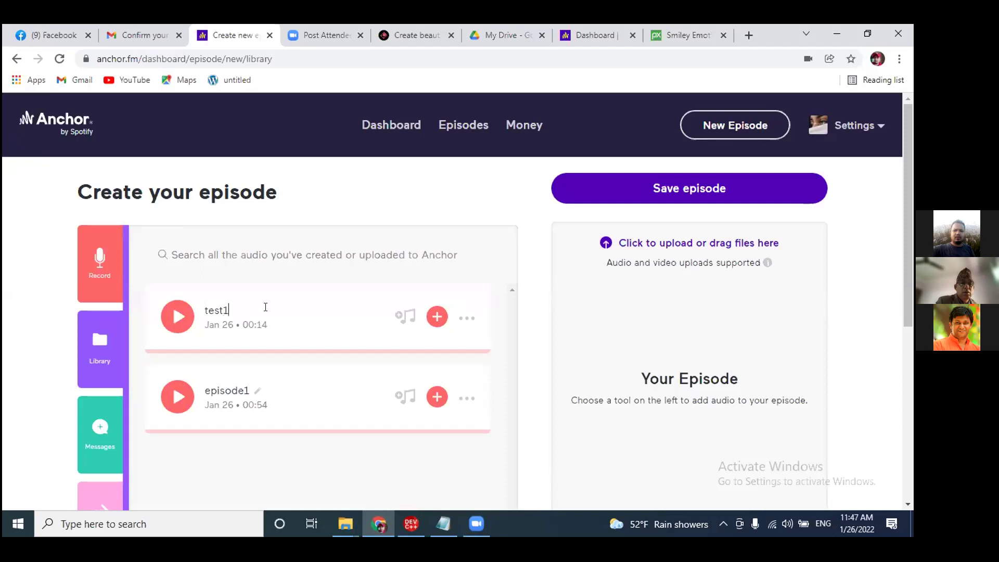
key("Return")
- Look over the recorded segments in the library and play back episode1
scroll(333, 210, "down", 1)
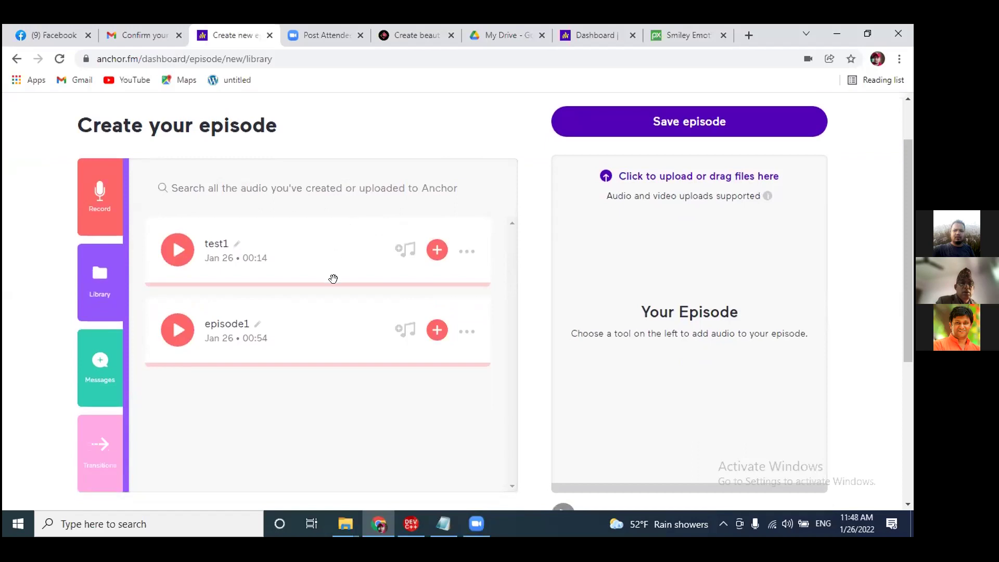
scroll(334, 279, "down", 1)
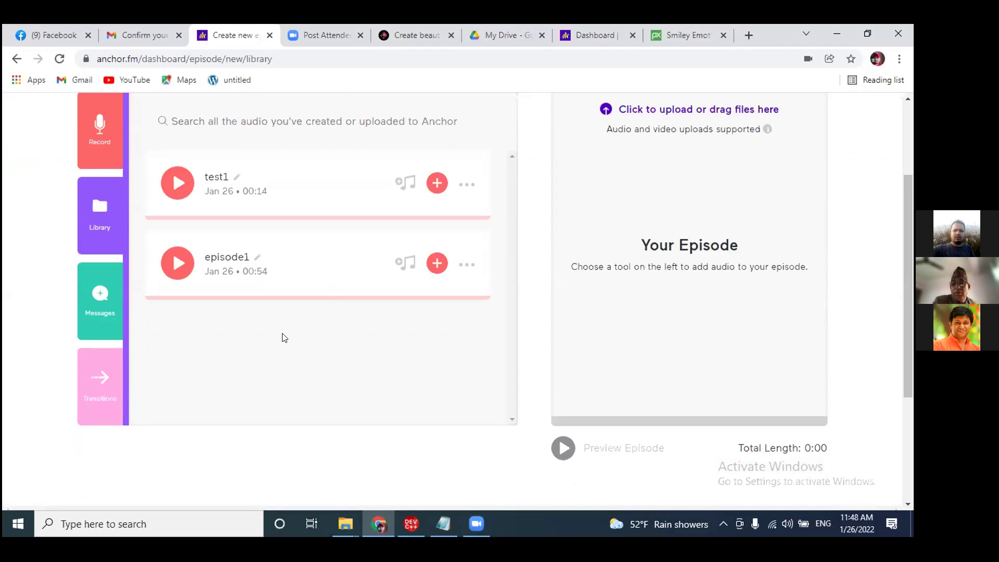
scroll(295, 357, "up", 1)
scroll(307, 350, "up", 1)
scroll(314, 352, "down", 2)
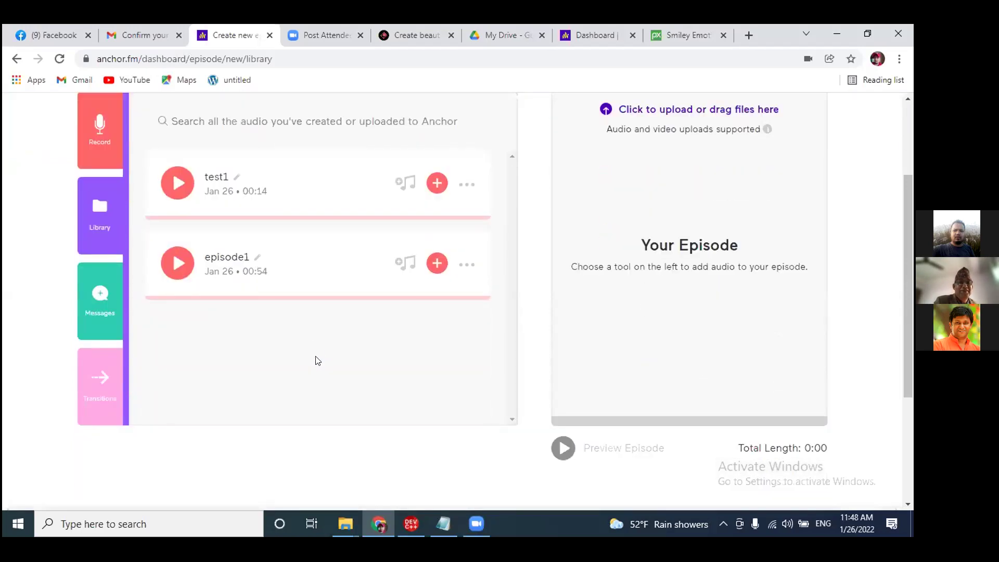
left_click(173, 268)
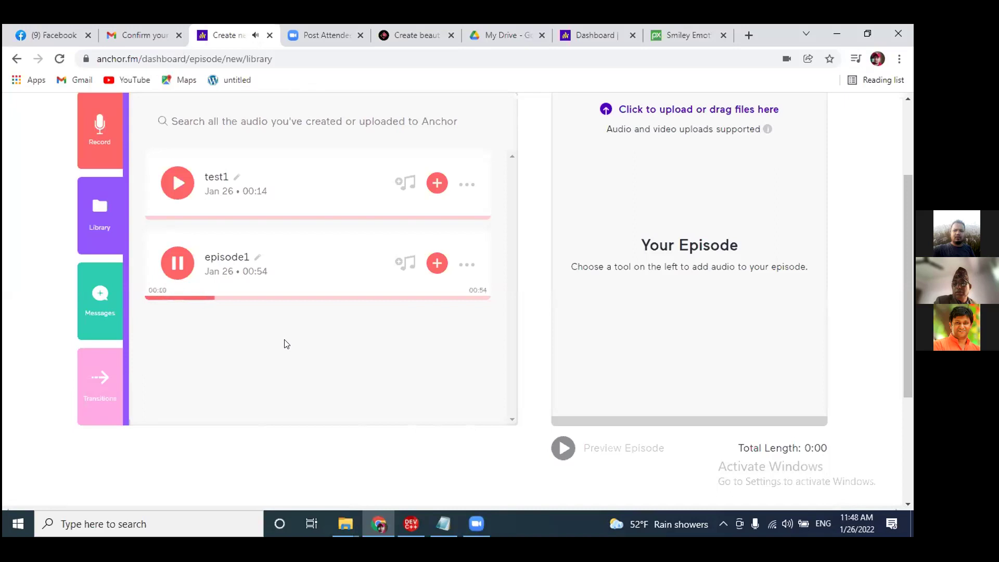
- Pause the playback of the episode1 clip in the audio library
left_click(177, 263)
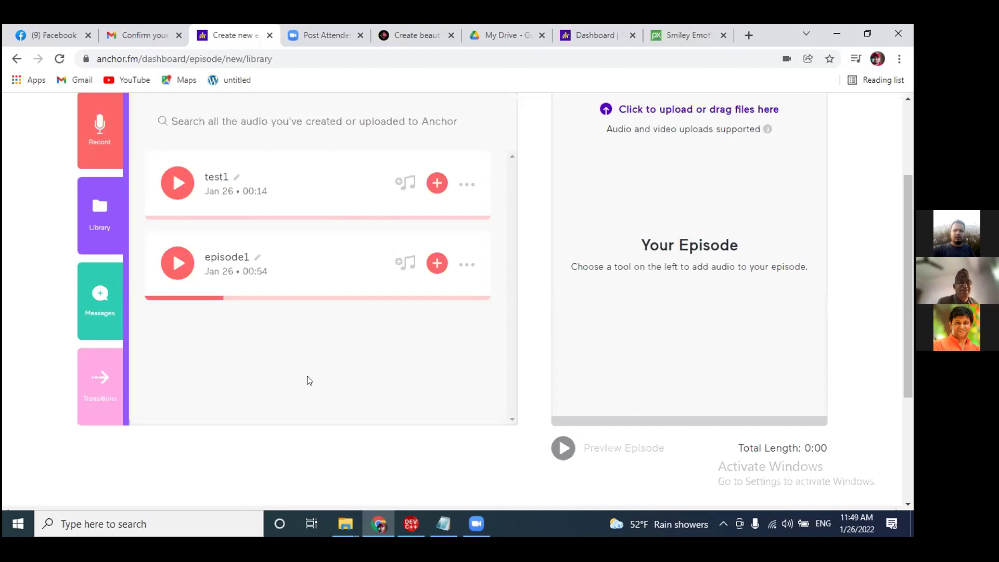
scroll(306, 370, "up", 3)
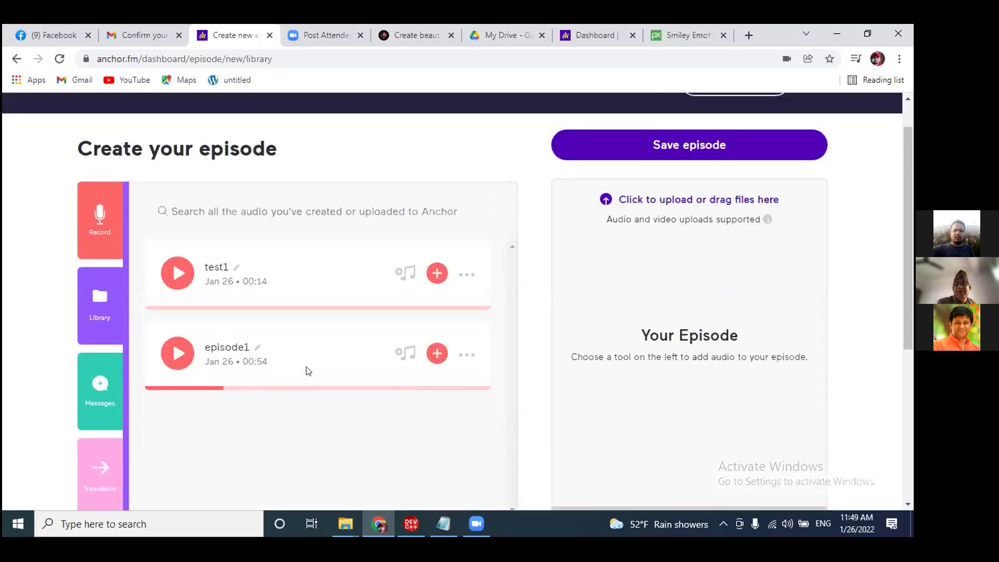
scroll(310, 318, "down", 2)
scroll(311, 319, "up", 1)
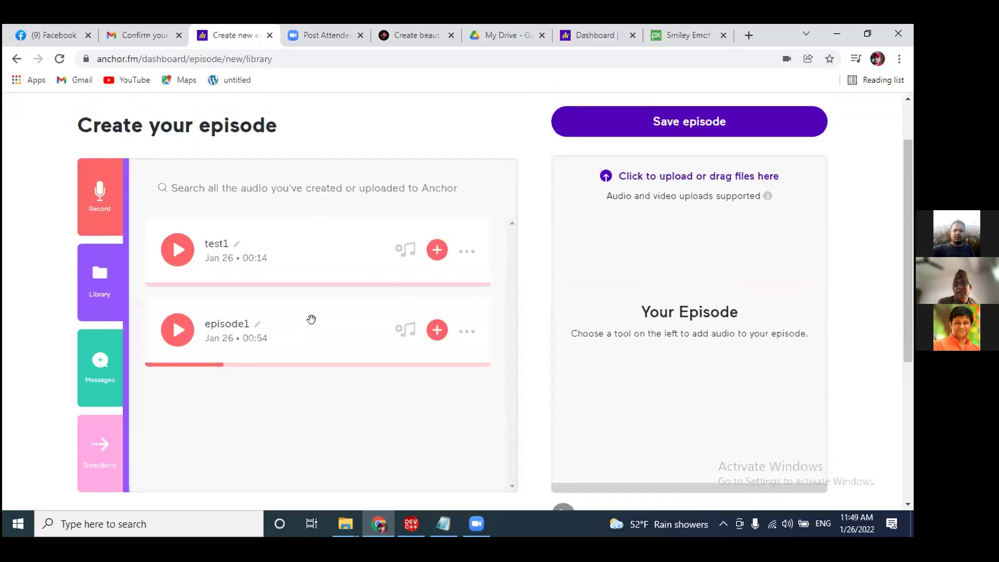
- Record an audio clip about 6 seconds long with the default microphone
left_click(105, 212)
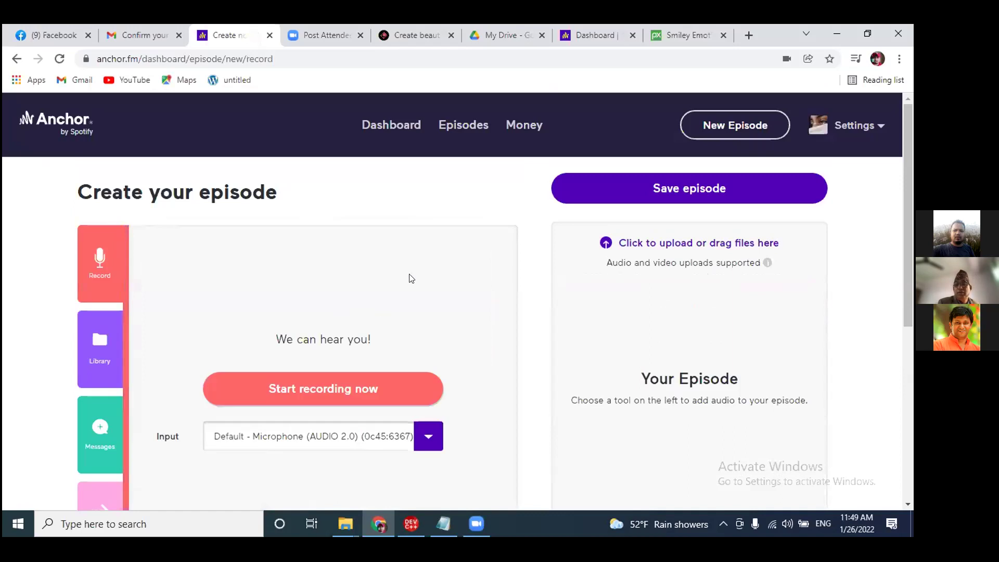
scroll(408, 276, "down", 1)
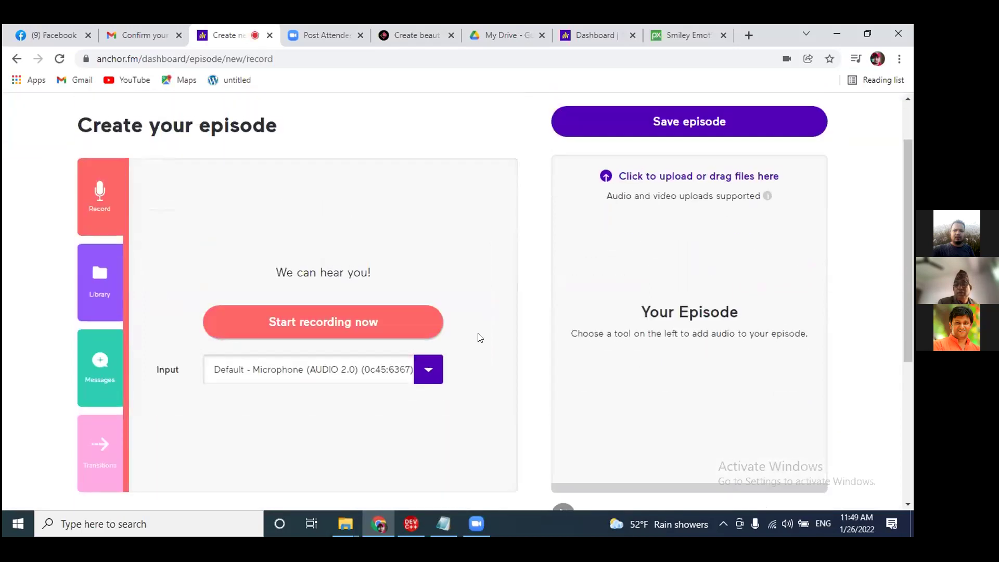
left_click(310, 327)
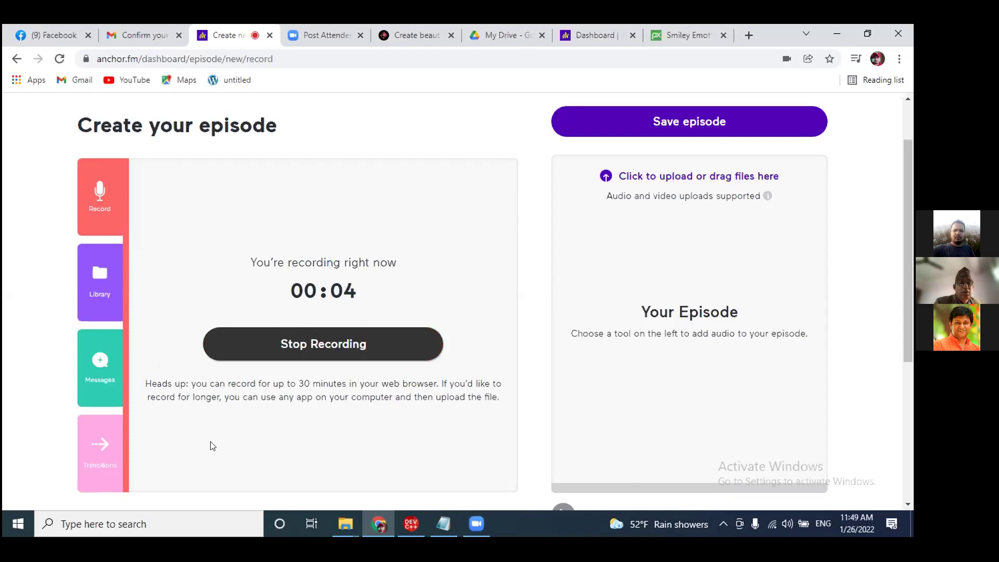
left_click(323, 344)
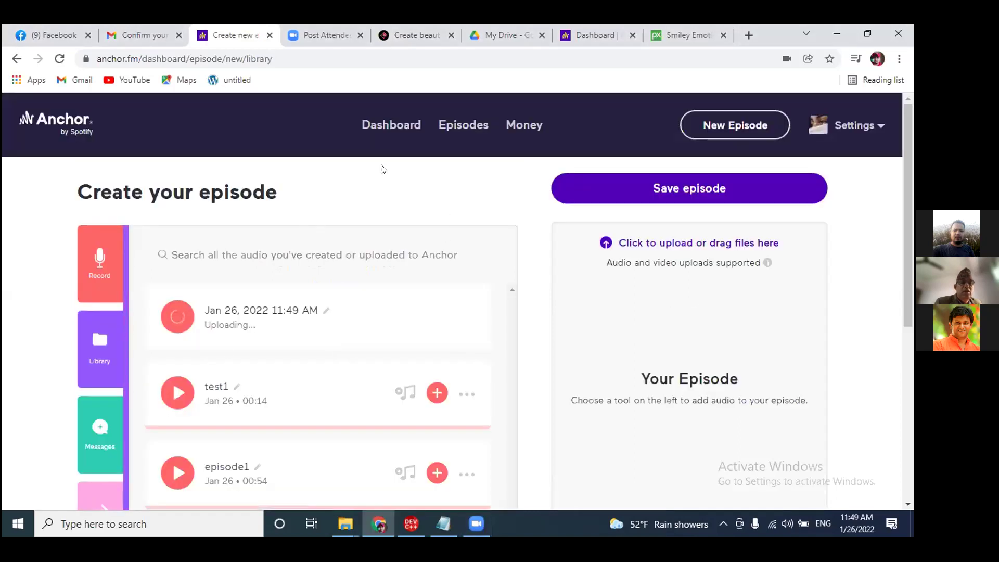
- Record another audio clip, about 16 seconds long, with the default microphone
left_click(105, 271)
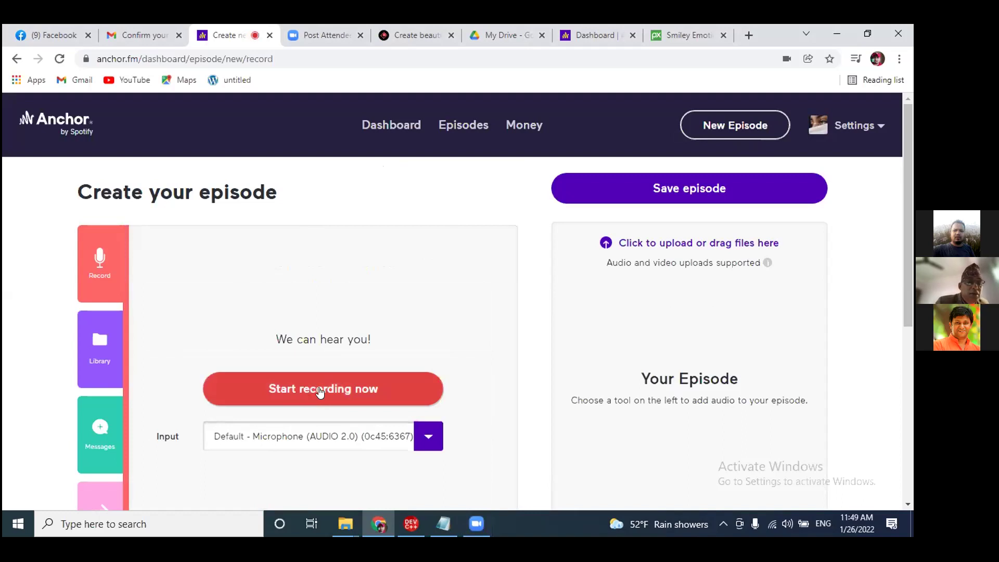
left_click(320, 392)
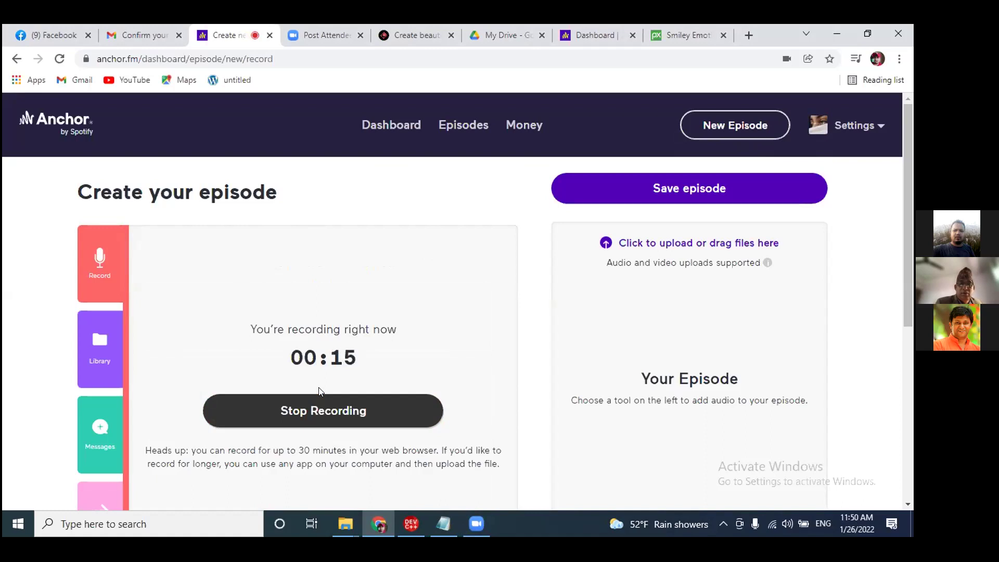
left_click(328, 413)
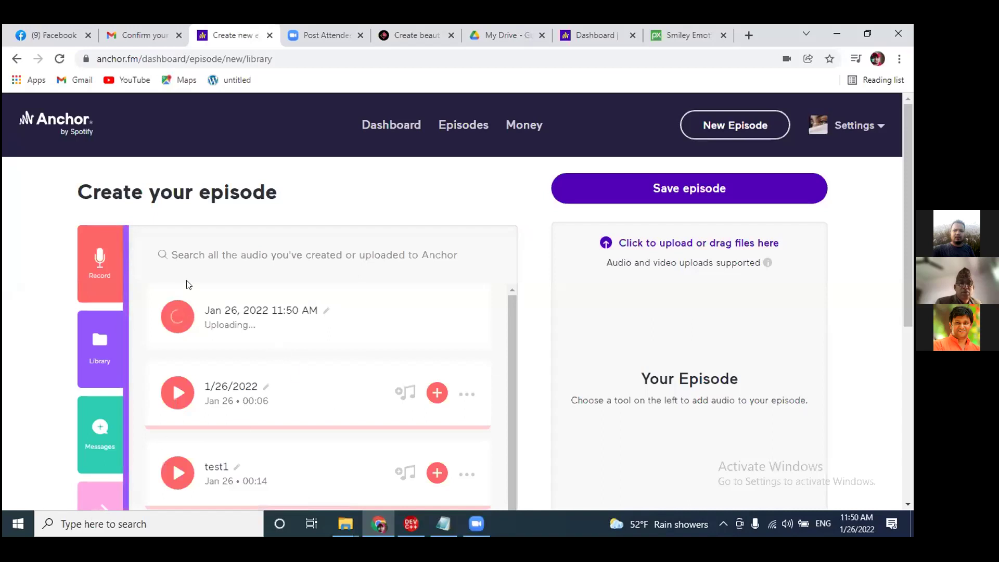
scroll(368, 201, "down", 3)
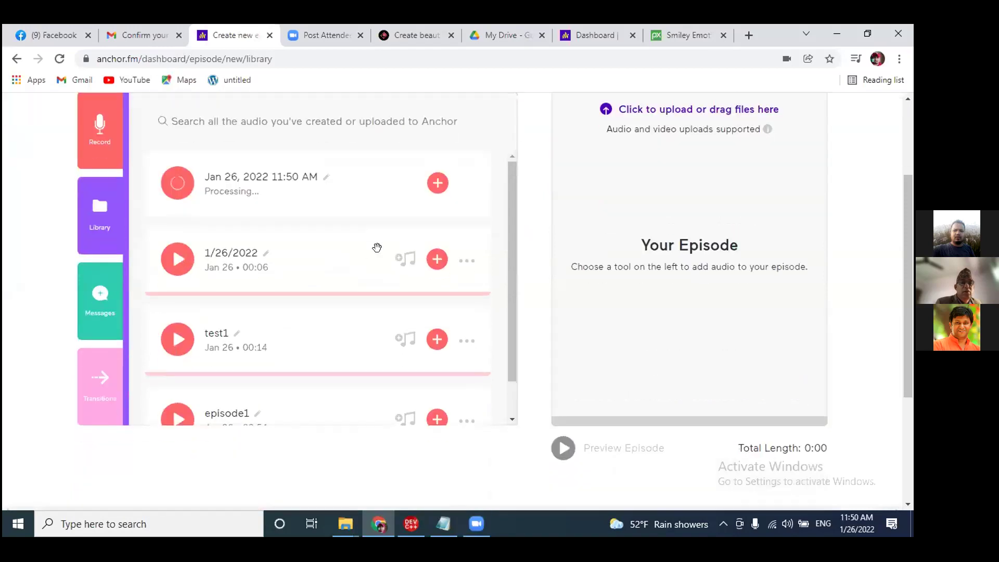
scroll(366, 251, "up", 1)
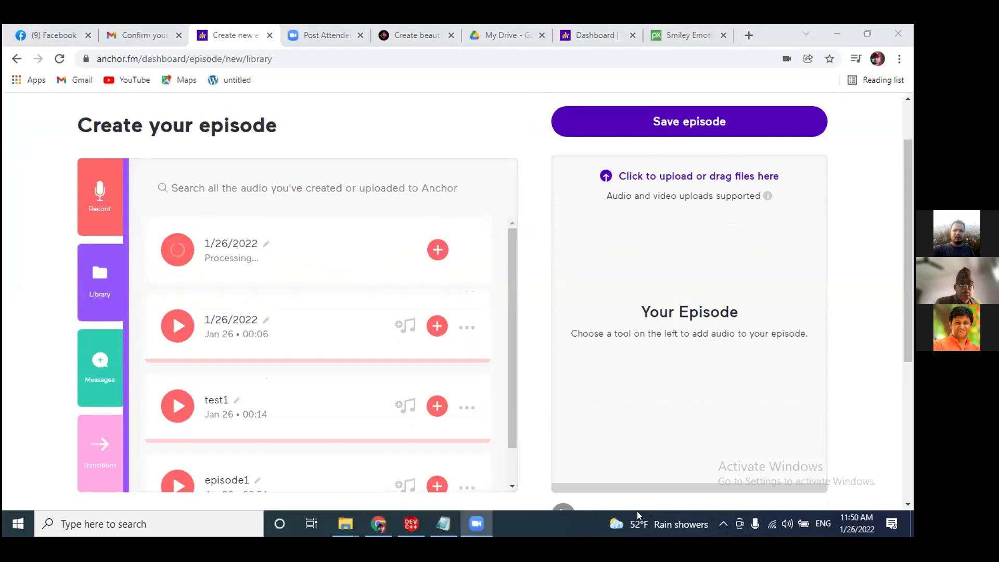
scroll(614, 409, "up", 2)
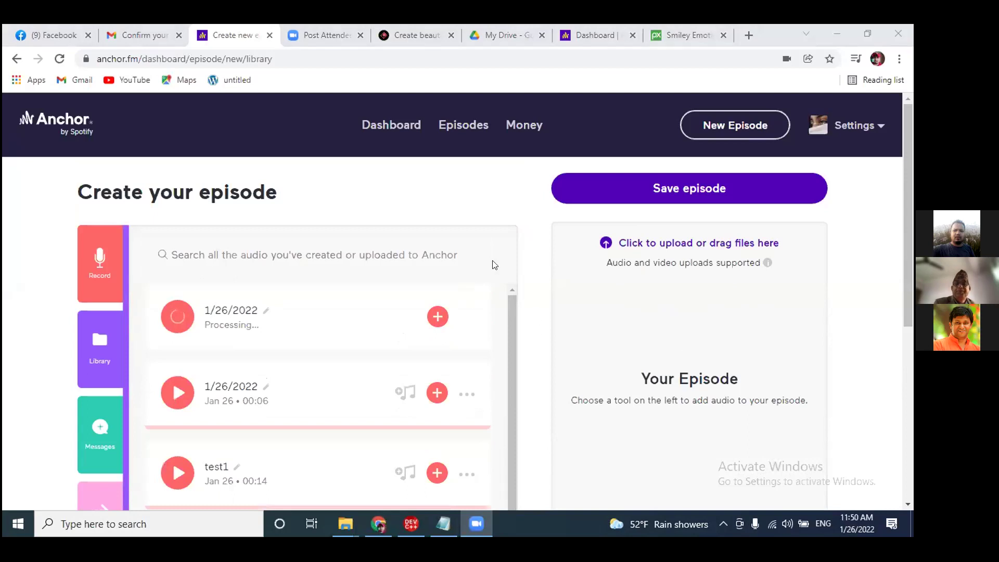
- Go to the podcast dashboard and copy the link of the podcast "A computer student as poet"
left_click(475, 200)
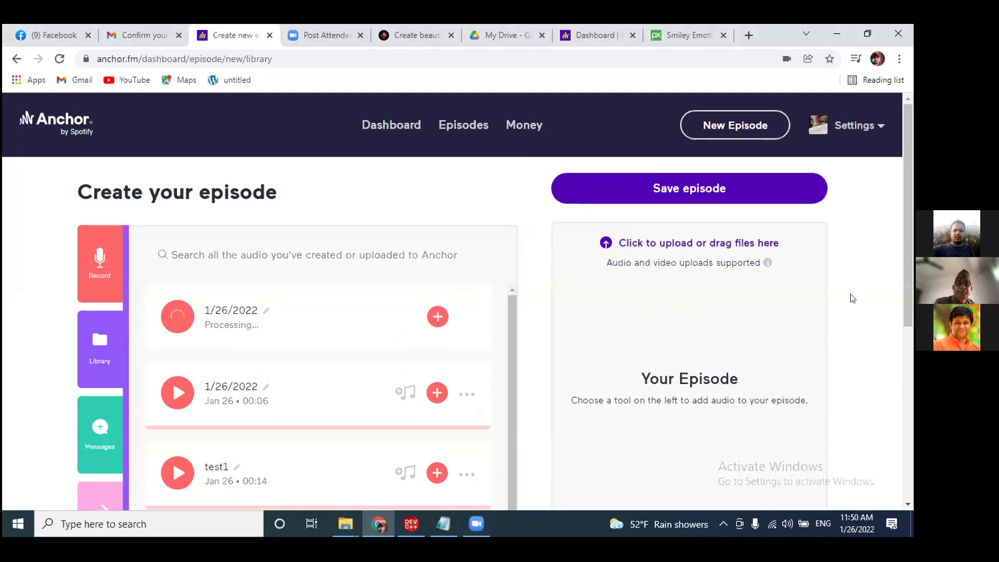
left_click(391, 128)
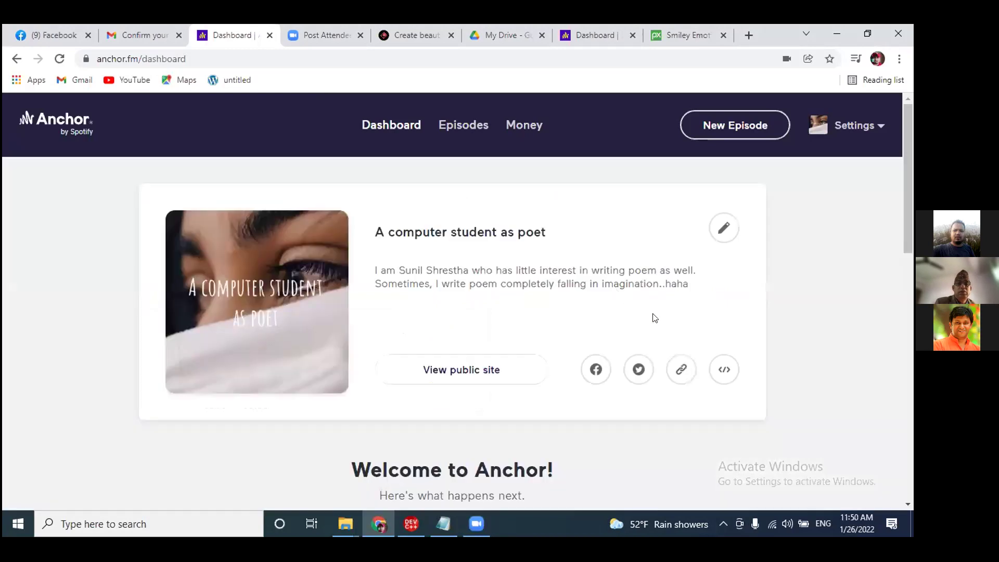
left_click(680, 372)
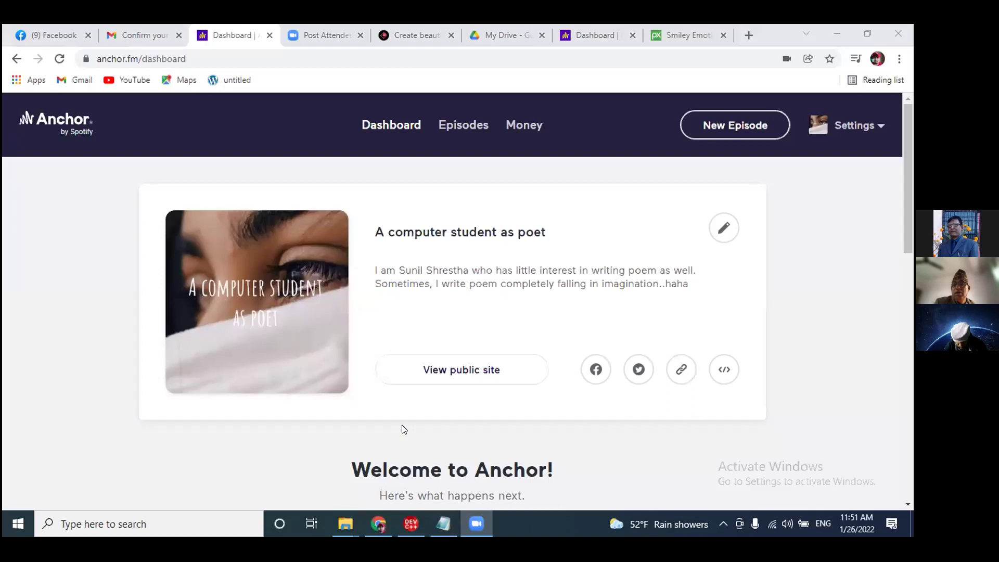
- Start making the first episode from the dashboard checklist and record a voice clip about 21 seconds long with the default microphone
mouse_move(379, 522)
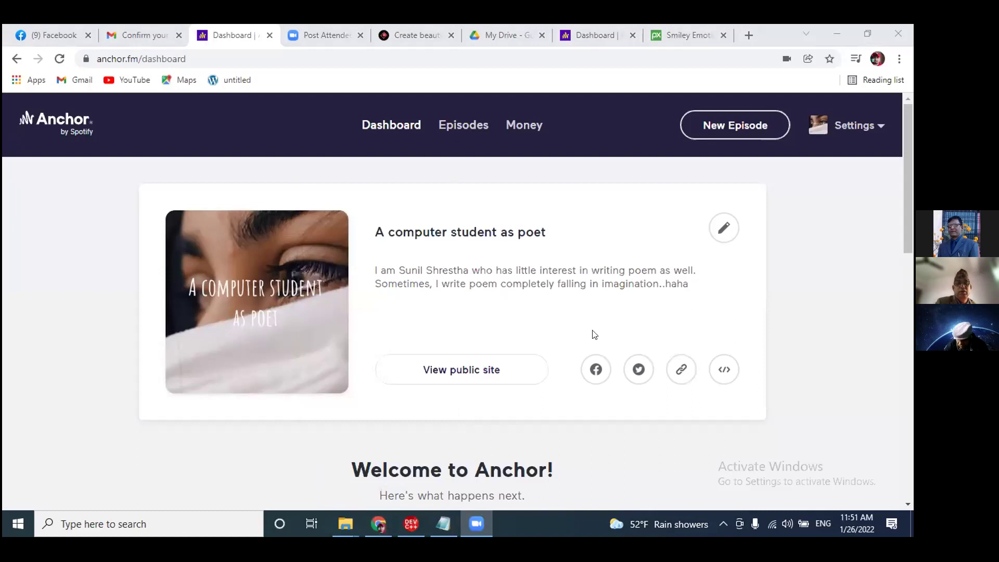
scroll(531, 317, "down", 10)
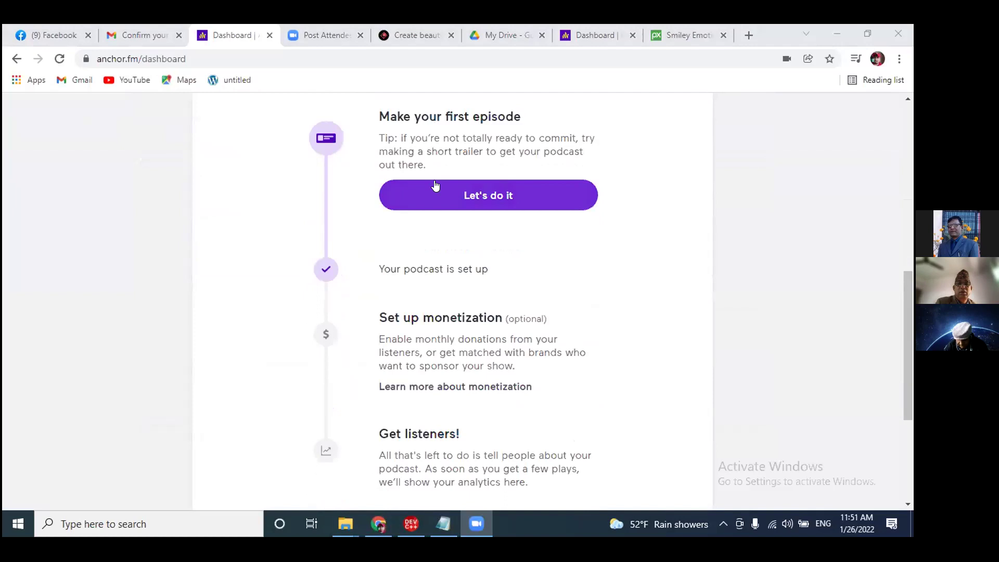
left_click(476, 199)
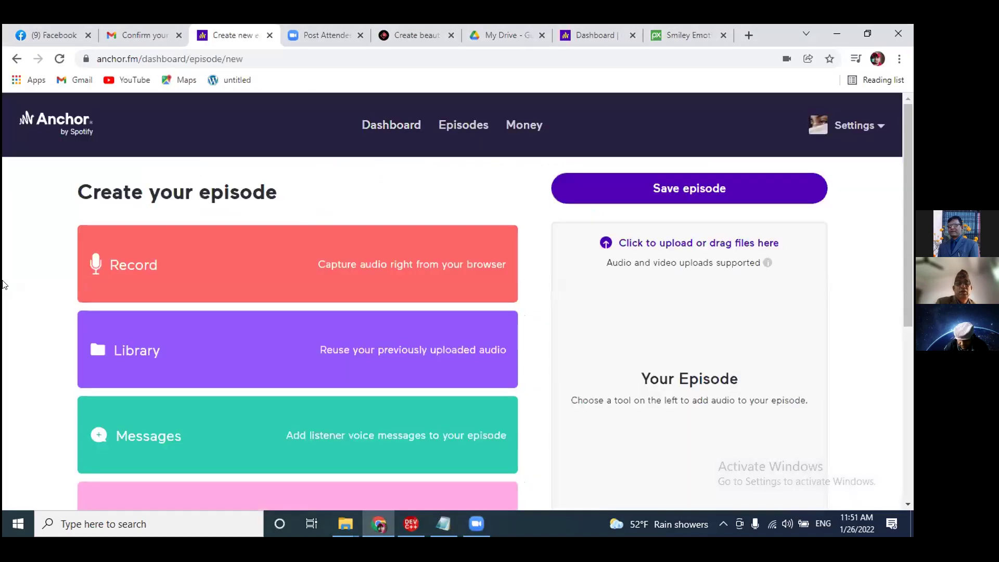
left_click(179, 277)
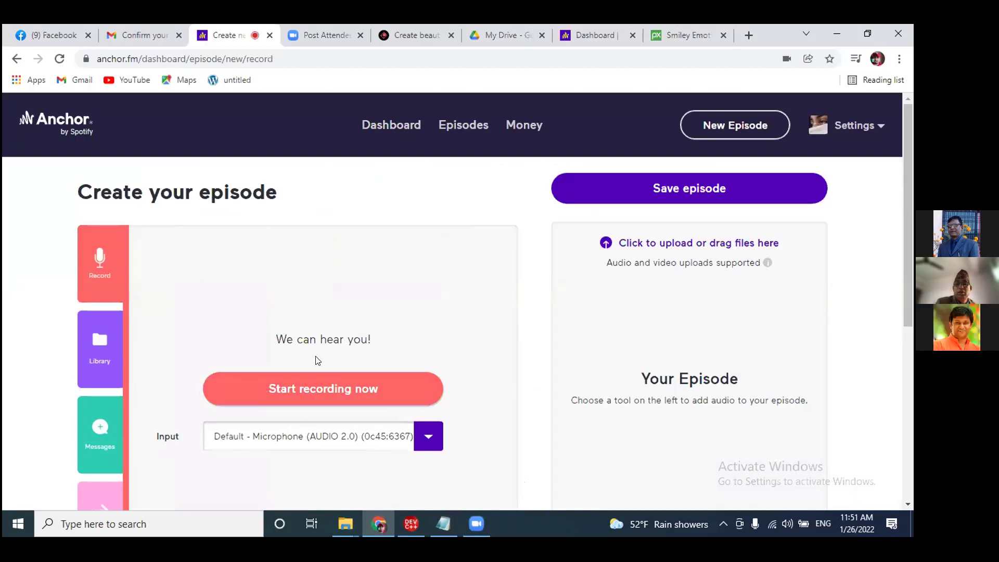
left_click(309, 391)
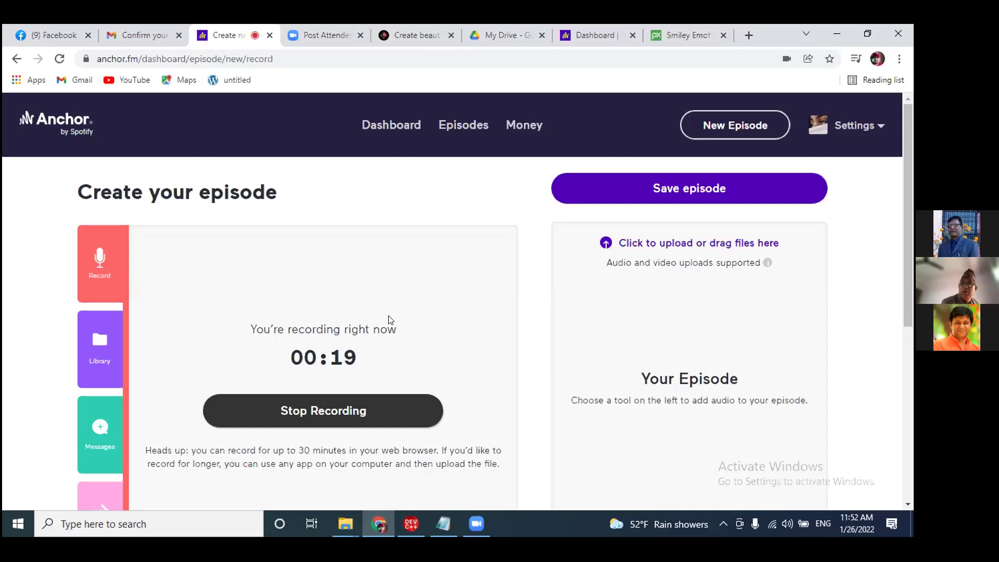
left_click(331, 410)
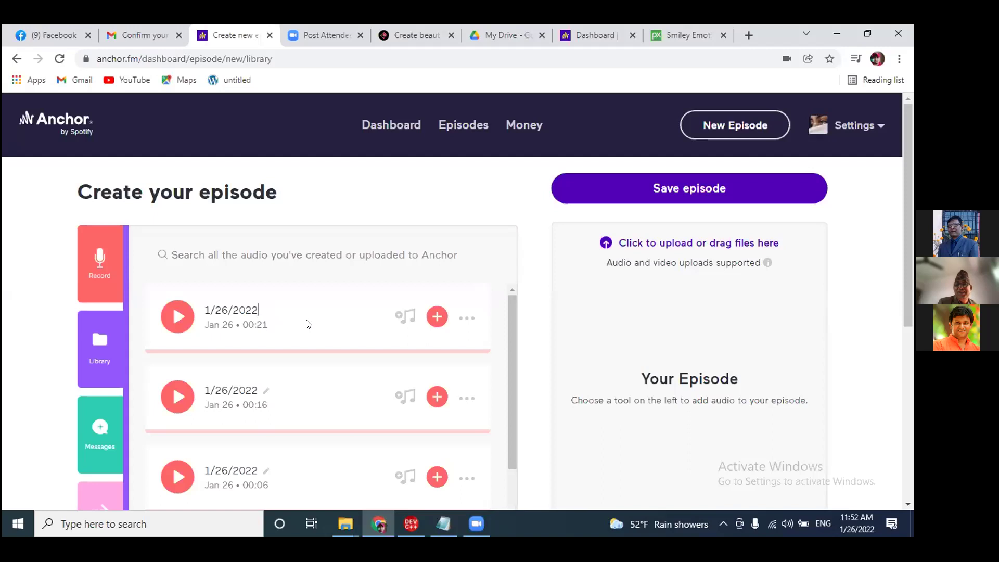
- Rename the newly recorded 21-second clip as episode1
key("BackSpace")
key("BackSpace")
key("BackSpace")
key("BackSpace")
key("BackSpace")
key("BackSpace")
key("BackSpace")
type("episode1")
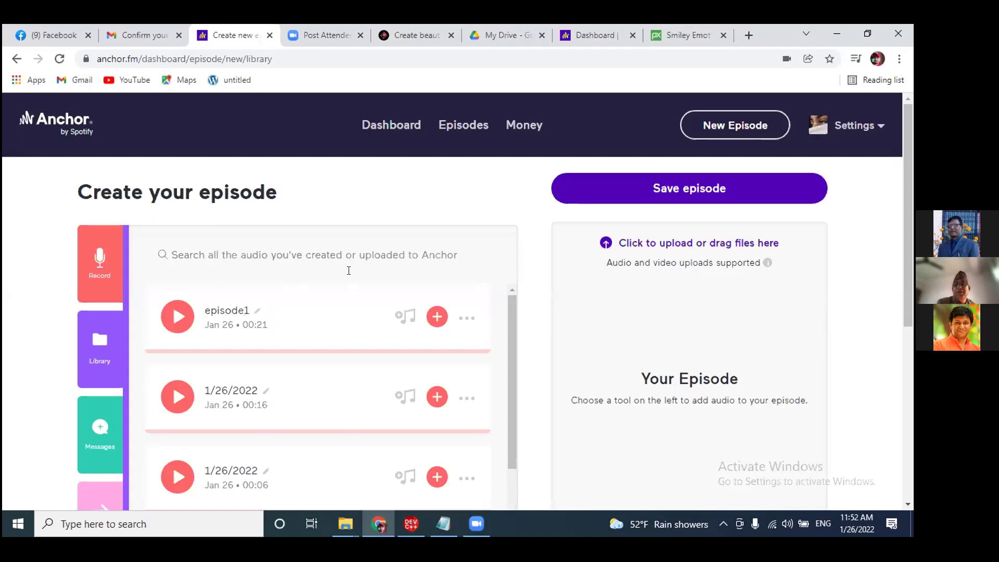
- Permanently delete the 16-second clip named 1/26/2022 from the audio library
scroll(364, 260, "down", 5)
scroll(442, 287, "down", 3)
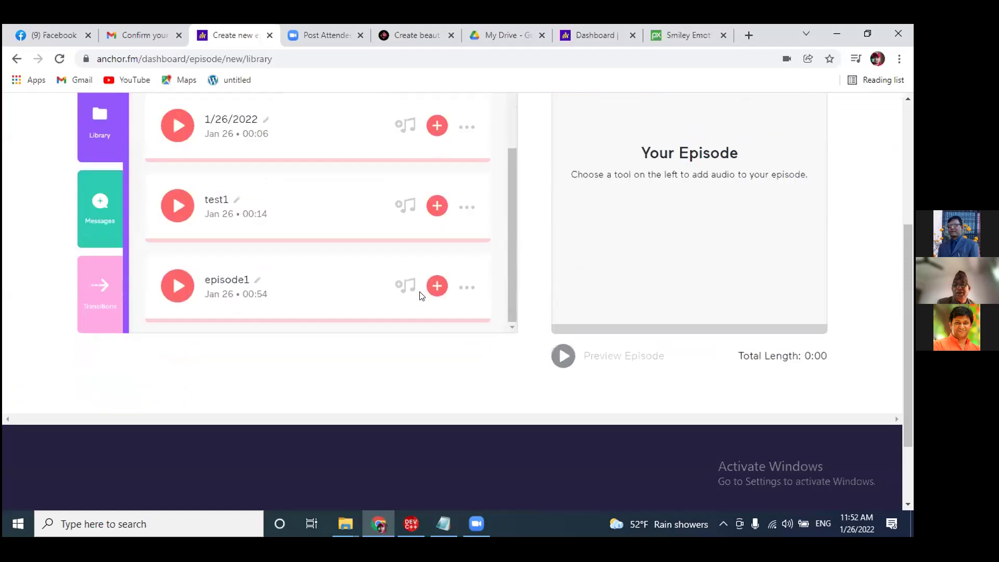
scroll(420, 292, "up", 3)
scroll(372, 292, "up", 3)
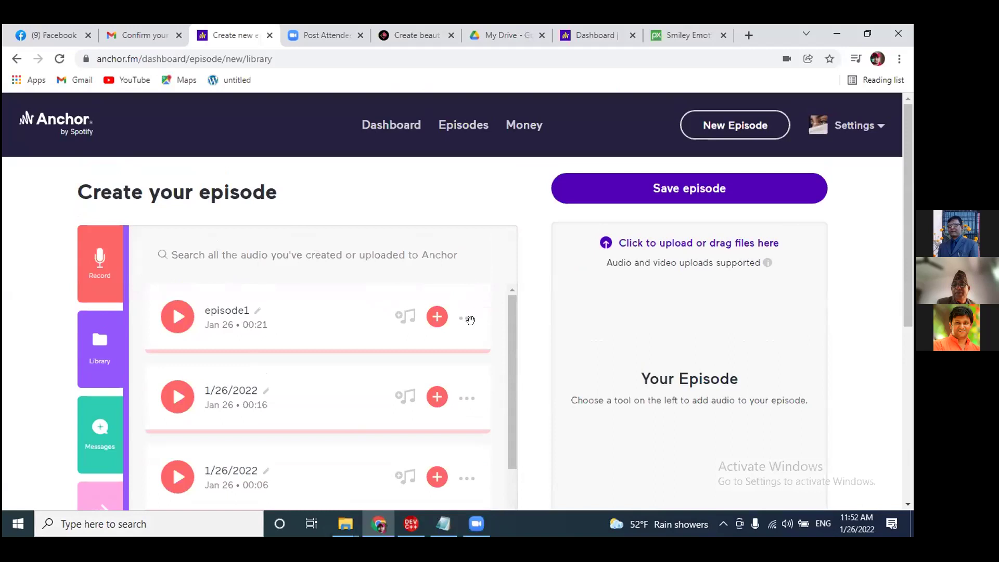
left_click(467, 399)
scroll(451, 411, "down", 2)
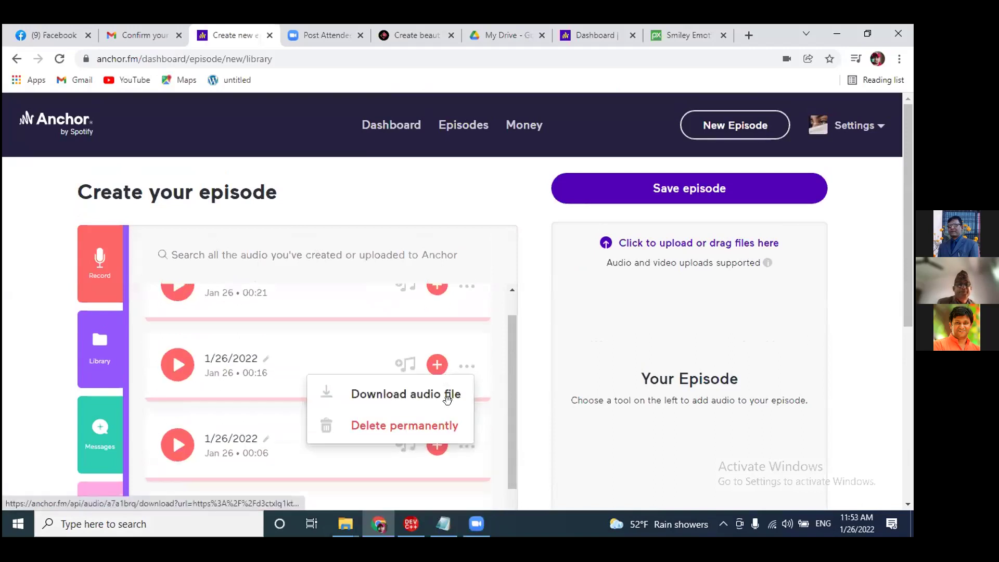
left_click(407, 396)
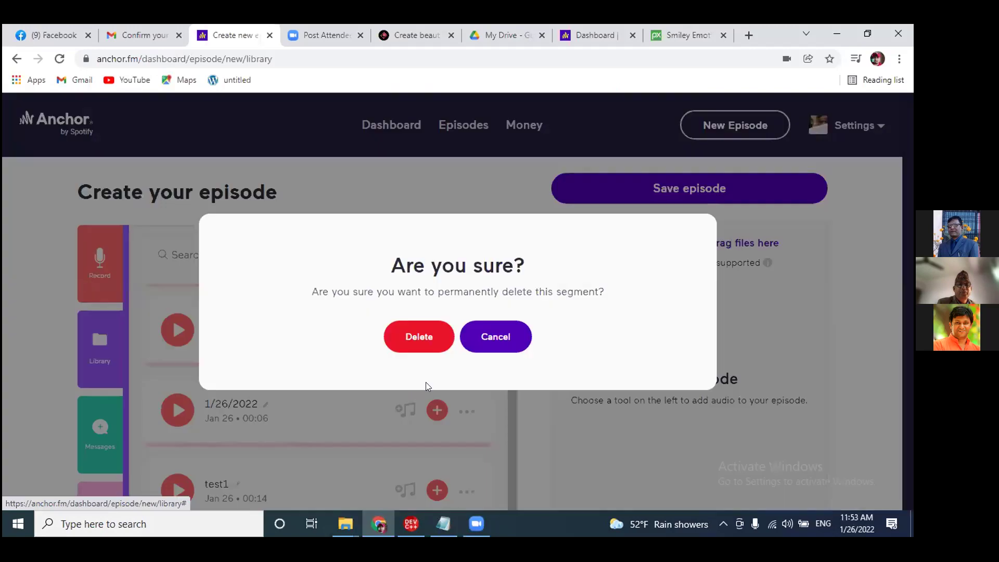
left_click(415, 338)
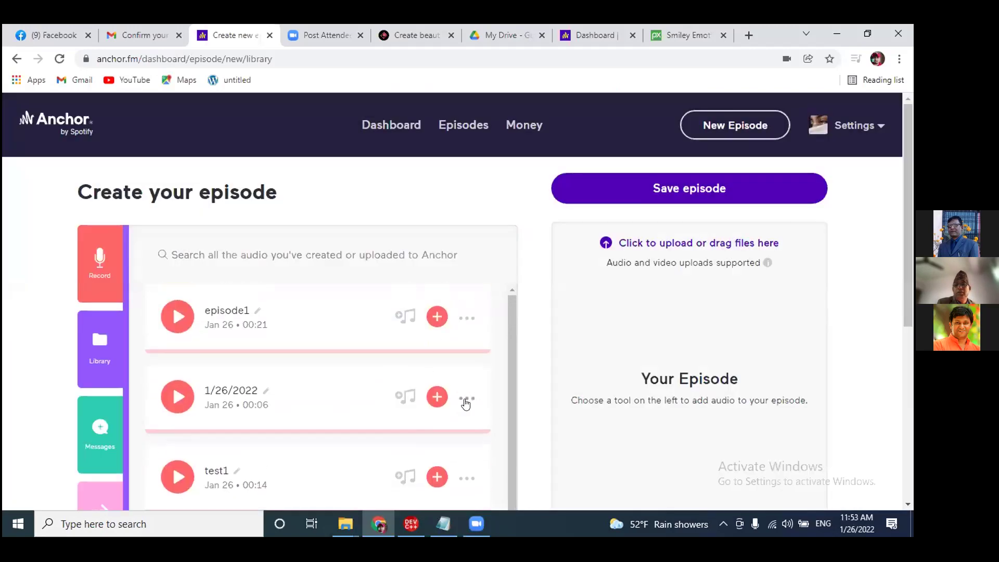
- Permanently delete the remaining 6-second clip named 1/26/2022 from the library
left_click(466, 399)
scroll(364, 419, "down", 1)
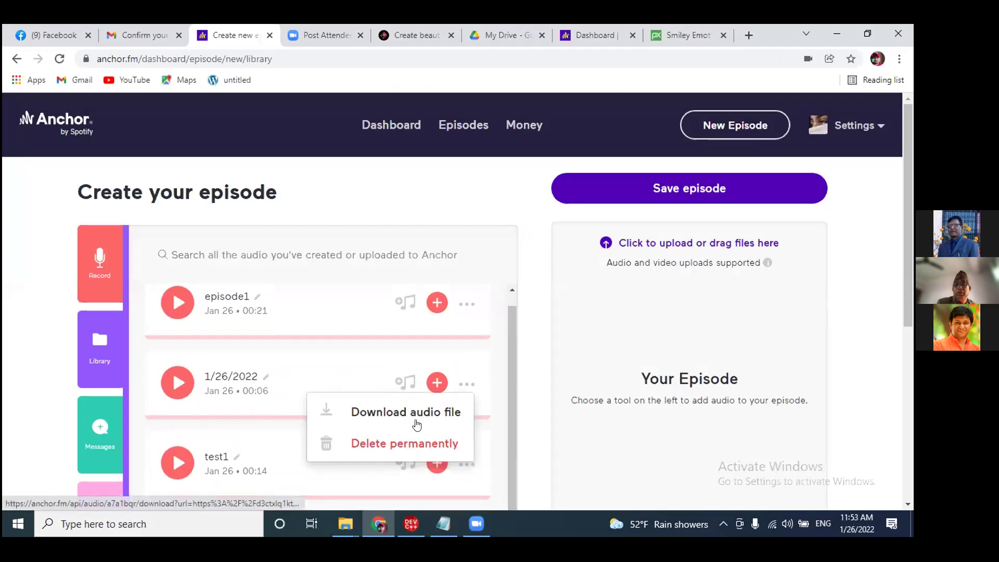
left_click(401, 410)
left_click(411, 337)
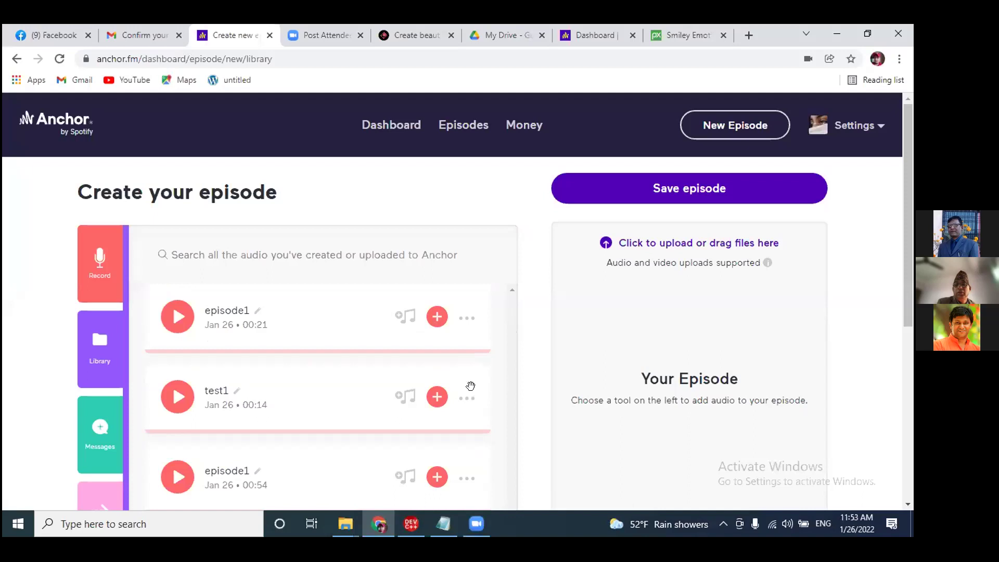
- Permanently delete the test1 clip from the audio library
left_click(468, 399)
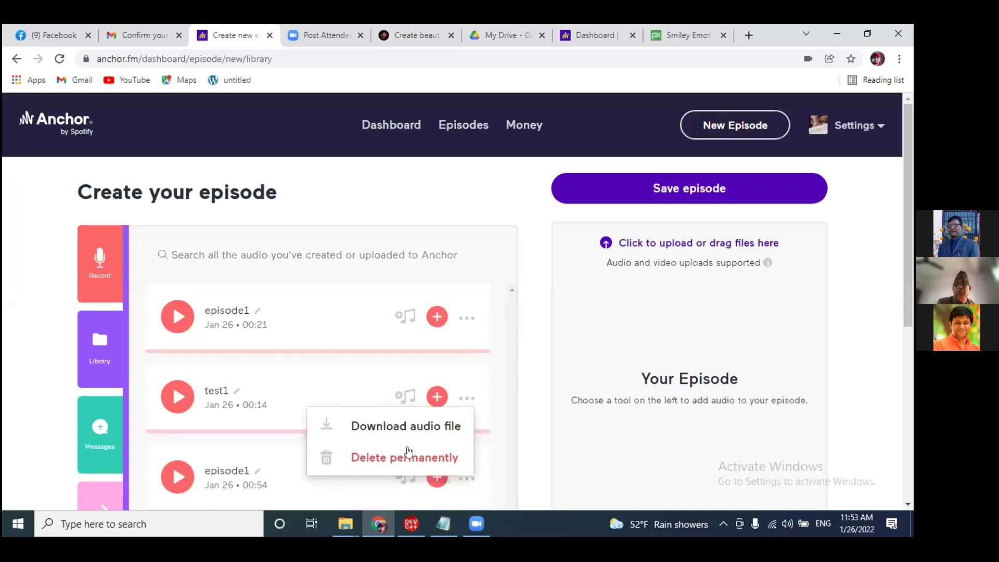
scroll(409, 451, "down", 2)
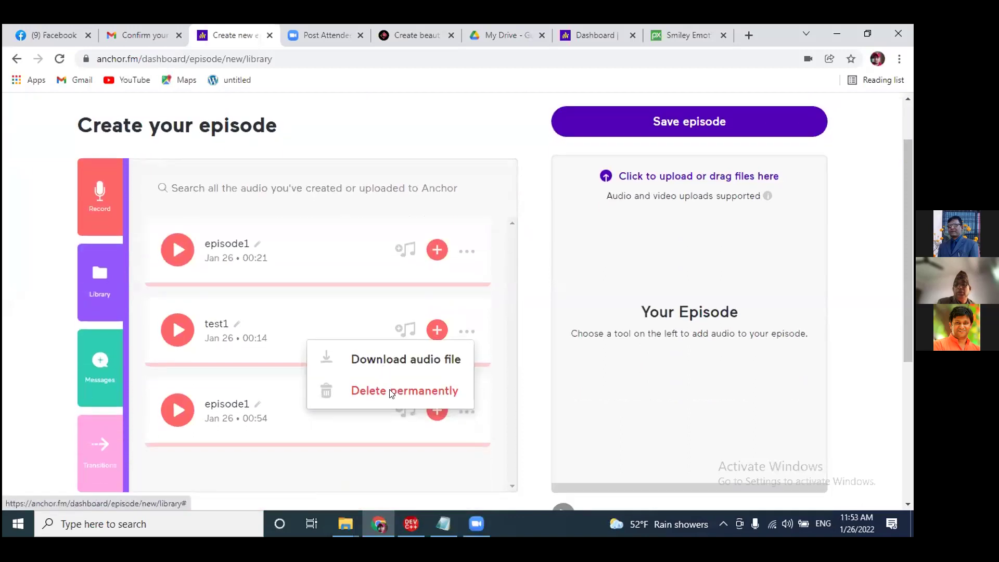
left_click(392, 390)
left_click(403, 334)
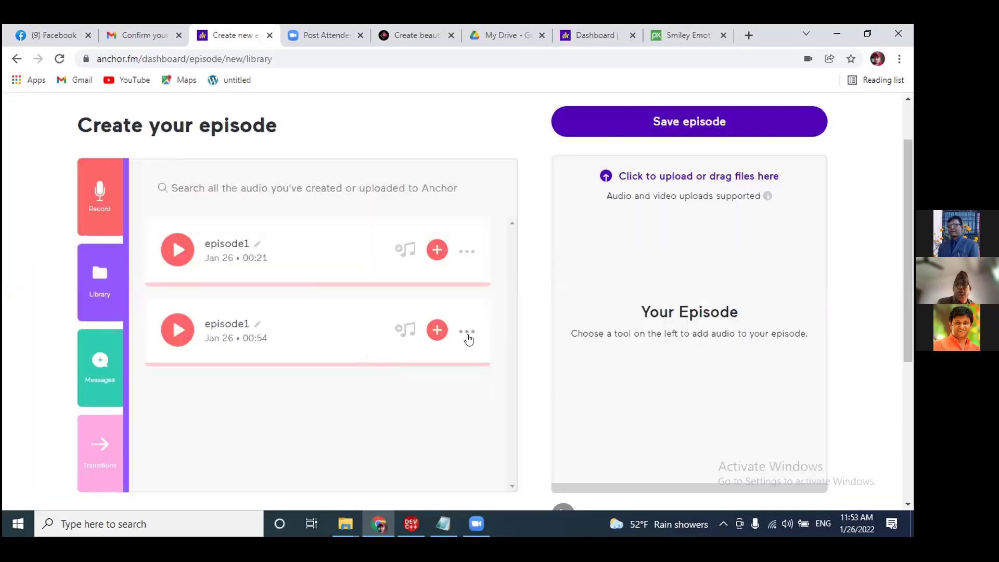
- Permanently delete the 54-second episode1 clip from the audio library
scroll(371, 344, "down", 2)
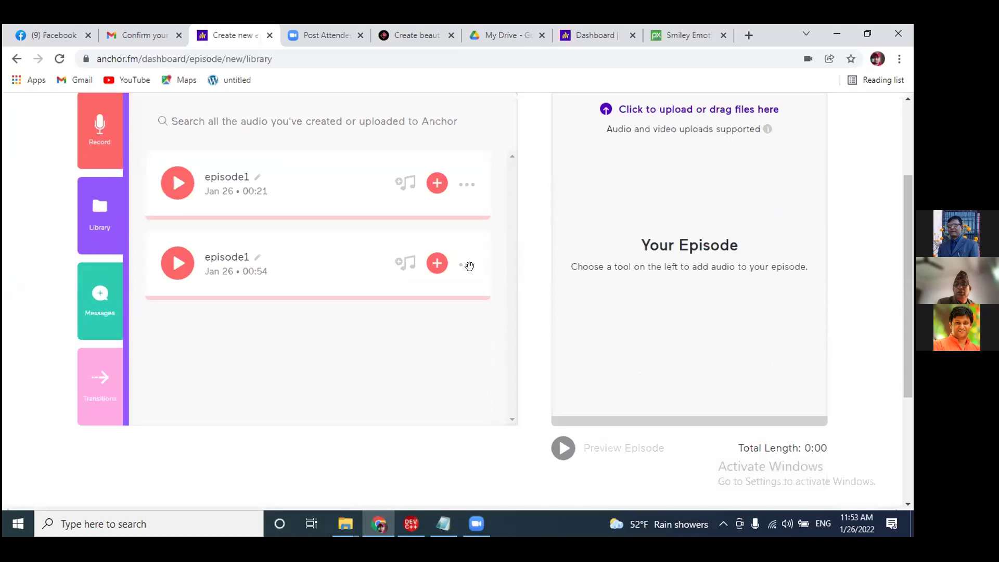
left_click(468, 266)
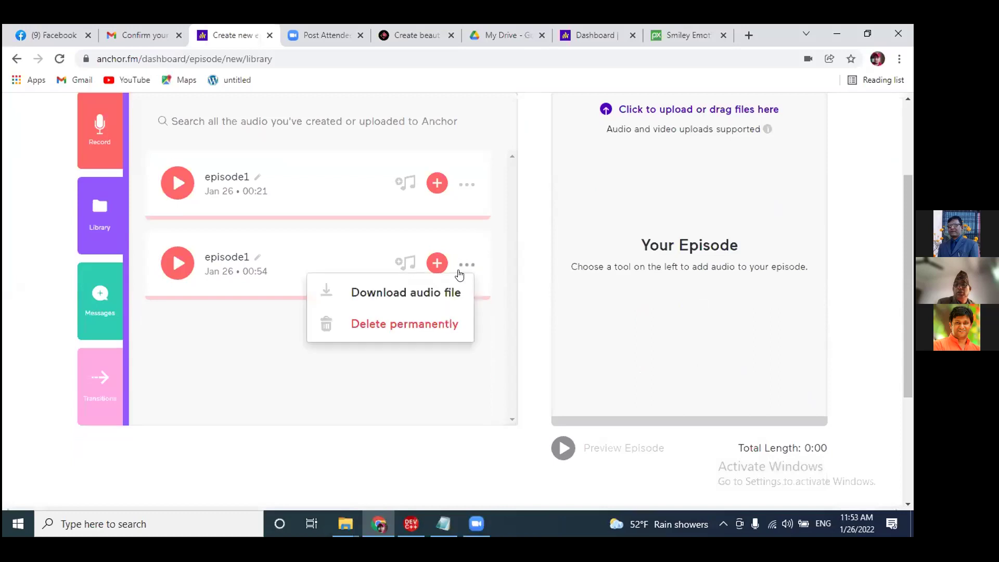
left_click(404, 325)
left_click(416, 334)
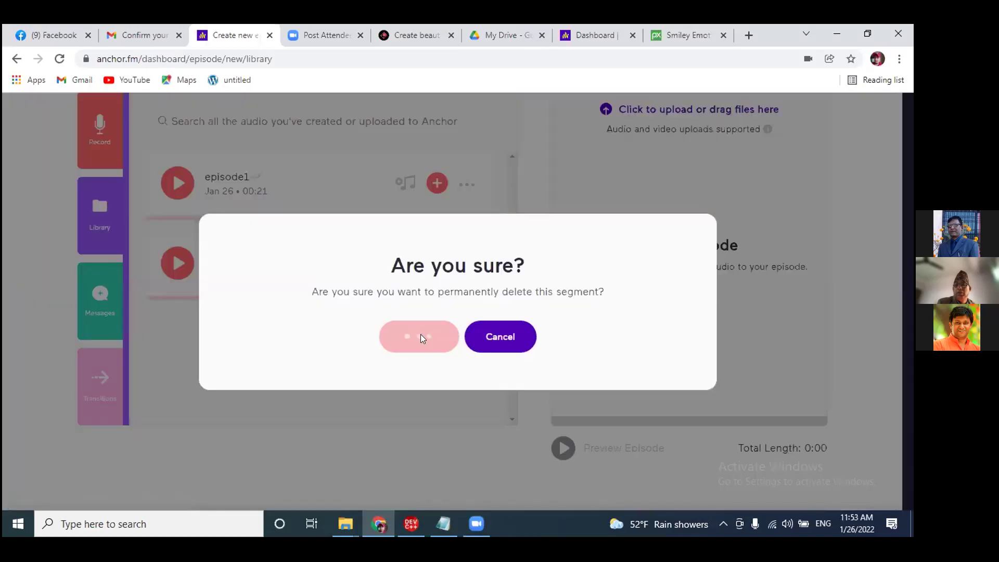
scroll(307, 352, "up", 3)
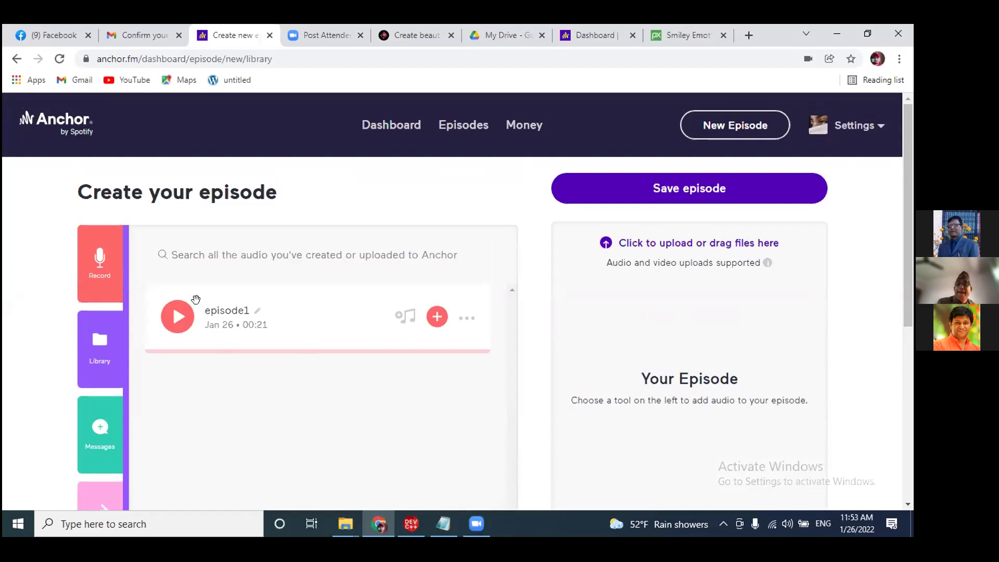
- Browse the Calm background music for the 21-second episode1 clip and play A Little Powder and Balti
left_click(405, 319)
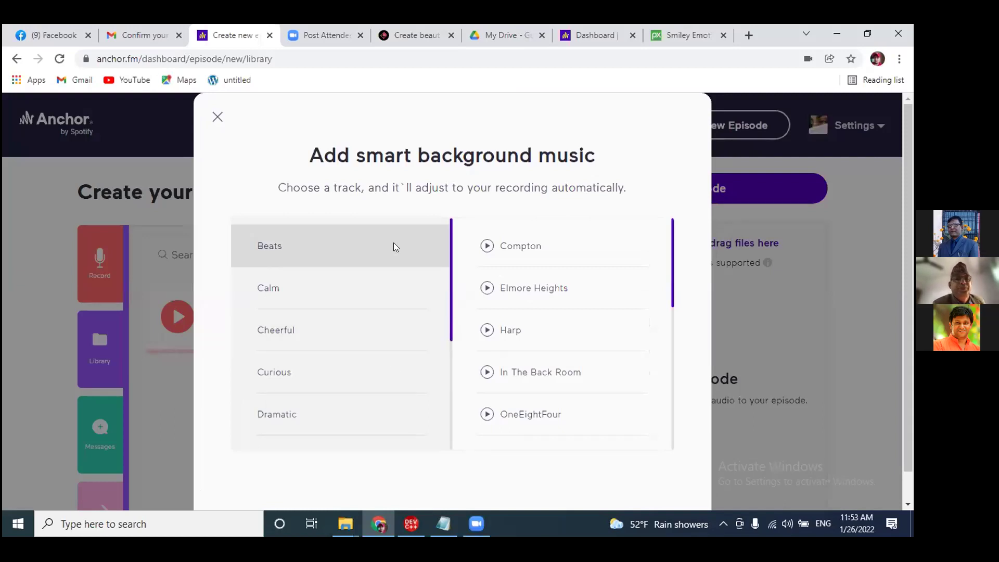
left_click(323, 288)
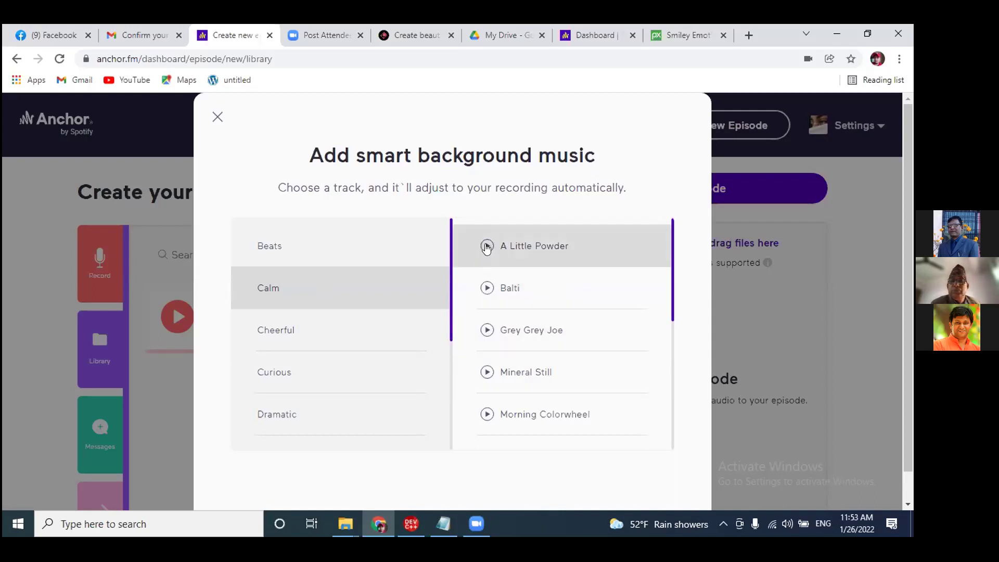
left_click(484, 263)
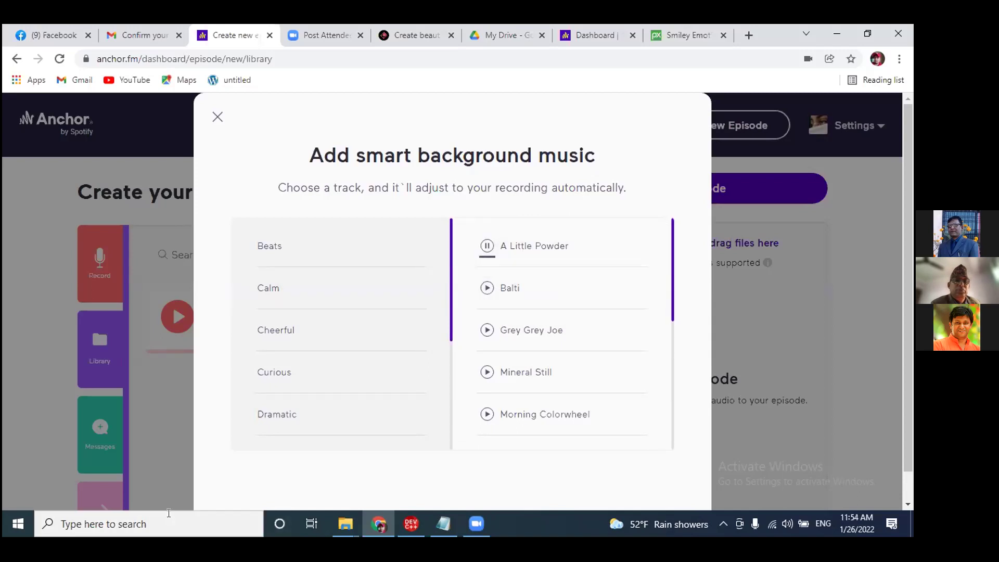
left_click(488, 245)
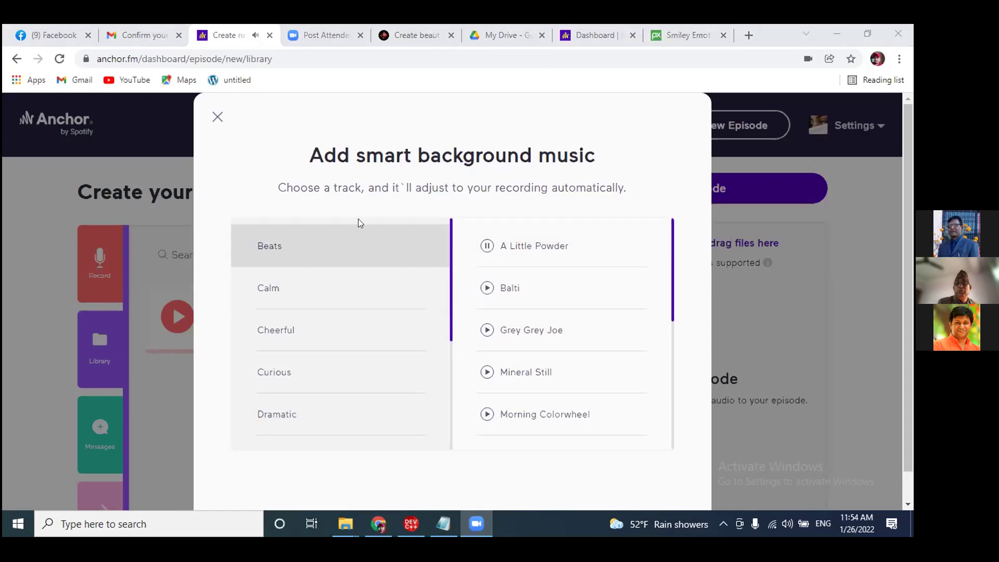
left_click(488, 289)
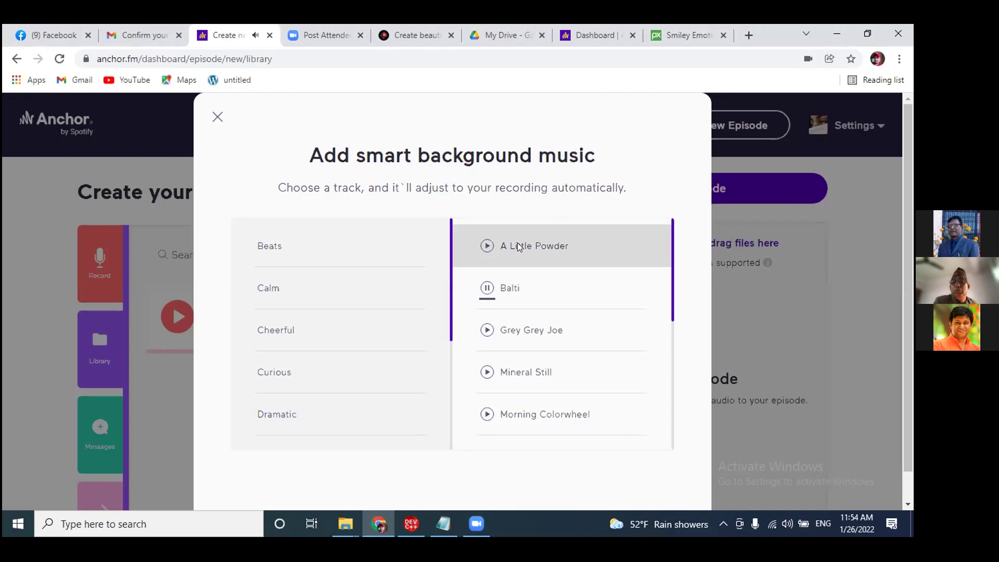
left_click(486, 246)
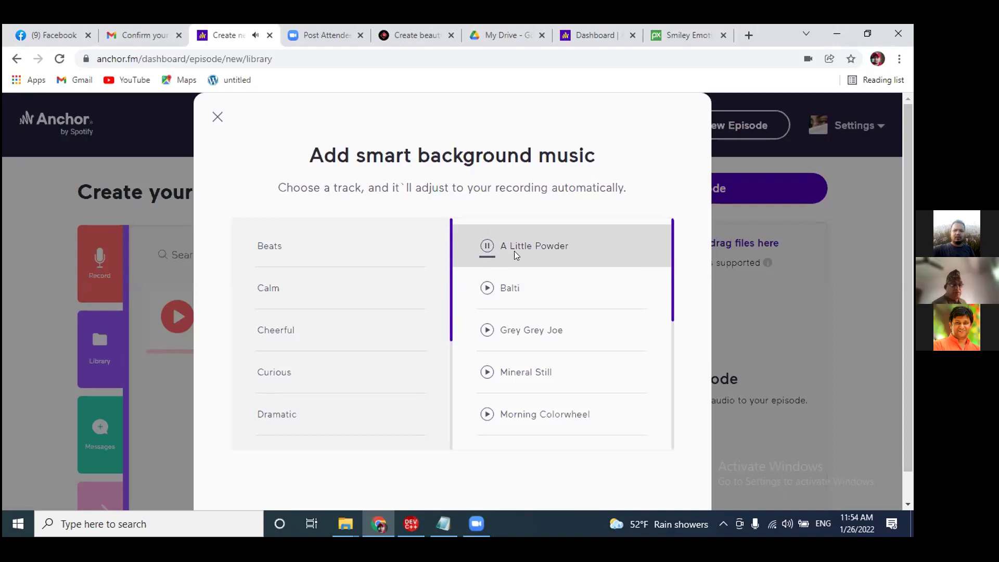
scroll(557, 262, "down", 1)
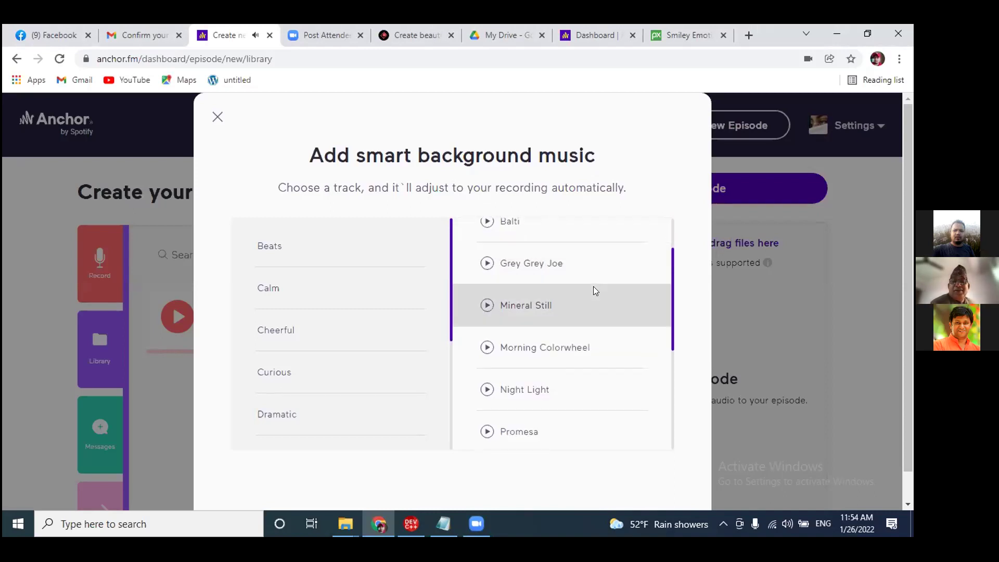
scroll(593, 286, "up", 1)
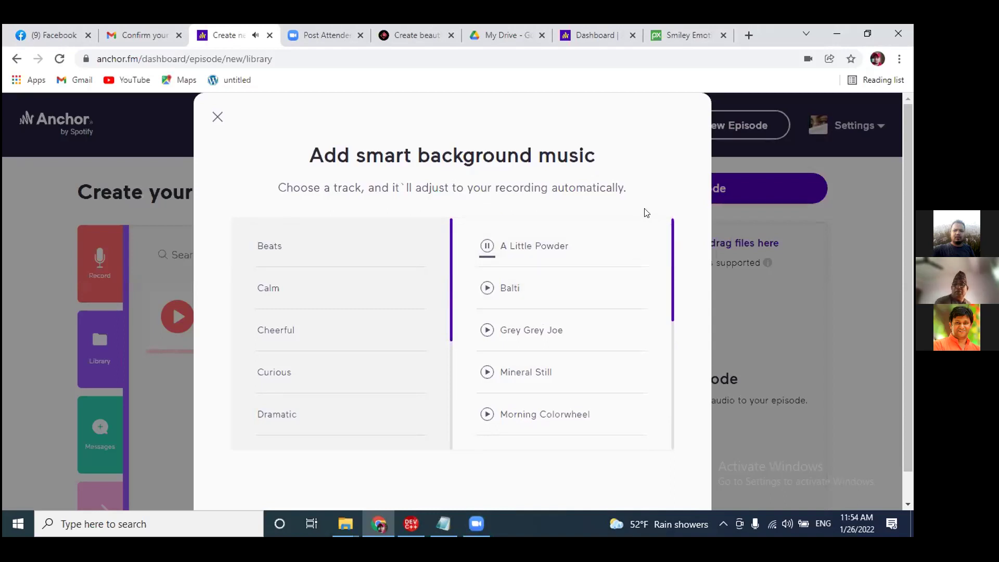
scroll(647, 210, "down", 5)
scroll(648, 208, "down", 2)
scroll(648, 206, "up", 8)
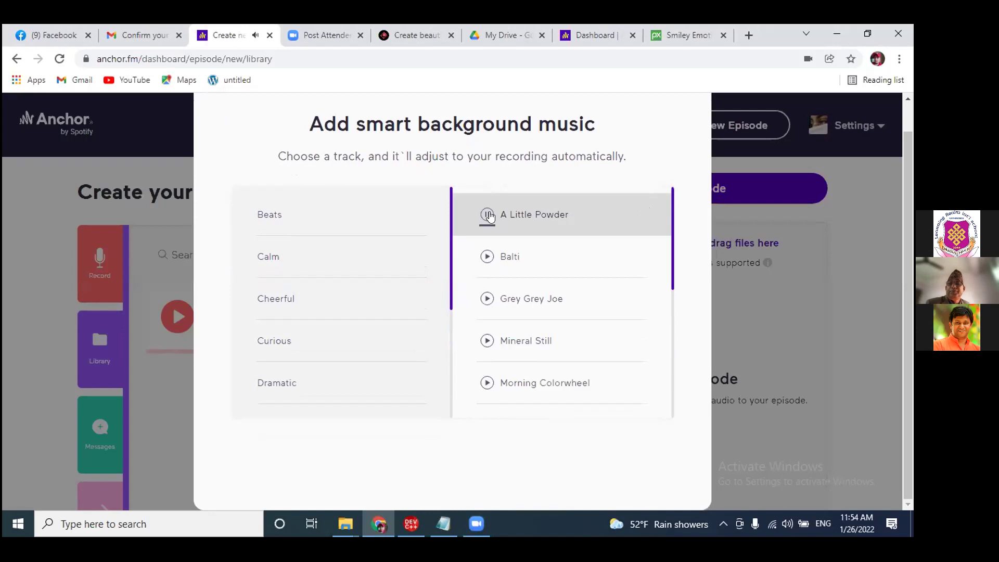
- Select A Little Powder as the background track and lower its volume to about a fifth of the range
left_click(635, 217)
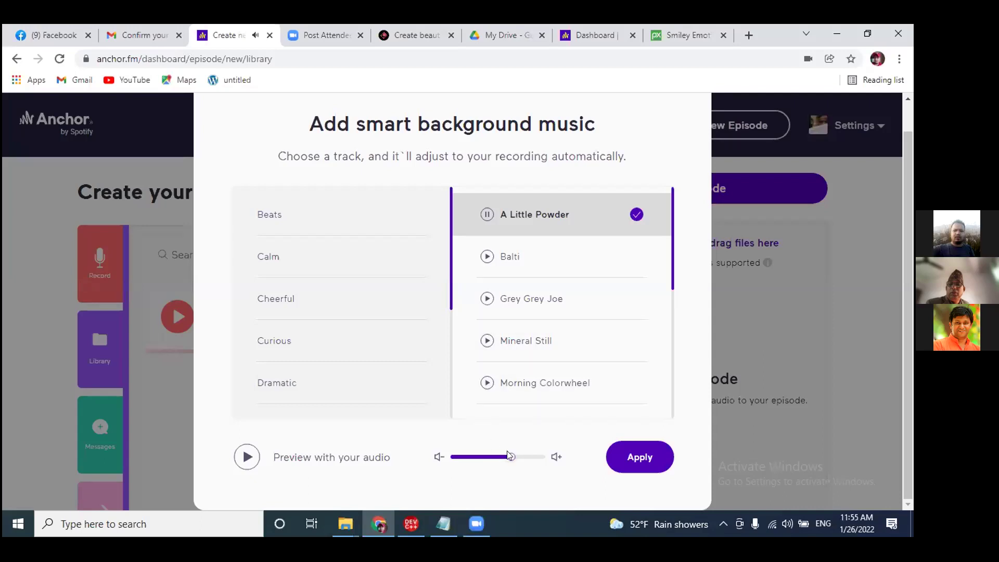
key("Left")
key("Left")
key("Left")
key("Left")
key("Left")
key("Left")
key("Left")
key("Left")
key("Left")
key("Left")
key("Right")
key("Right")
key("Right")
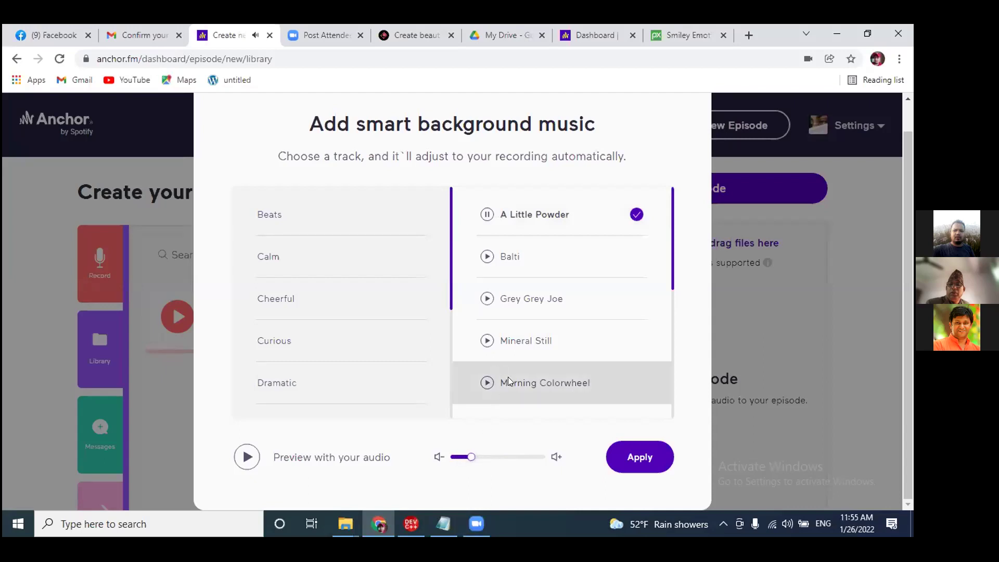
- Preview the music with the recording, set the music volume to about 15 percent, and apply the track to the clip
scroll(540, 409, "down", 4)
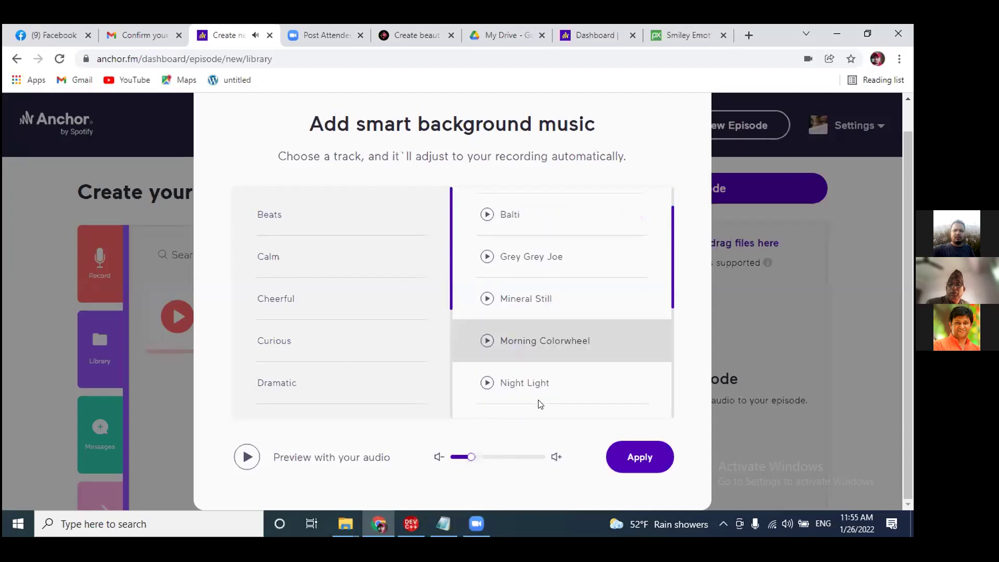
left_click(245, 453)
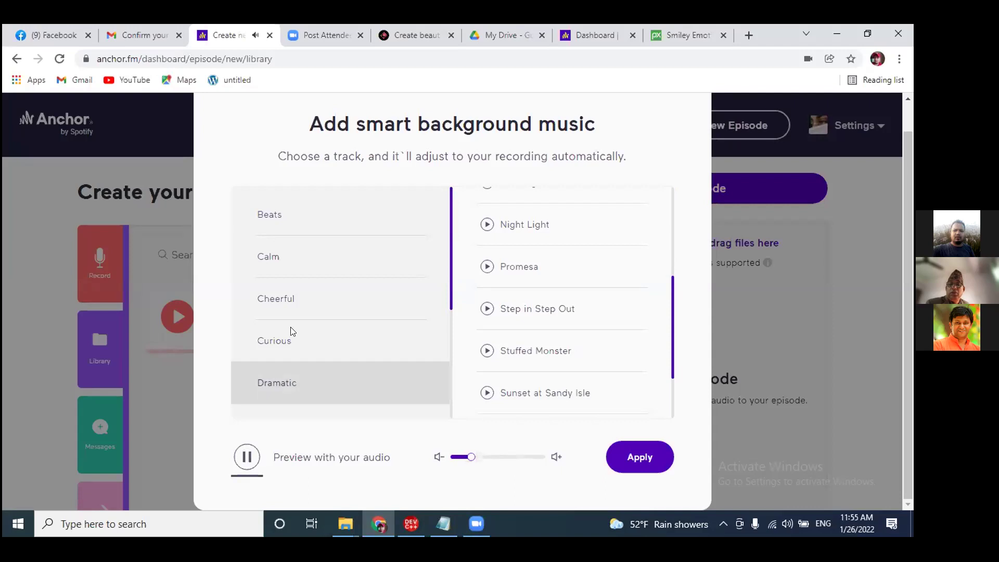
left_click_drag(466, 452, 466, 452)
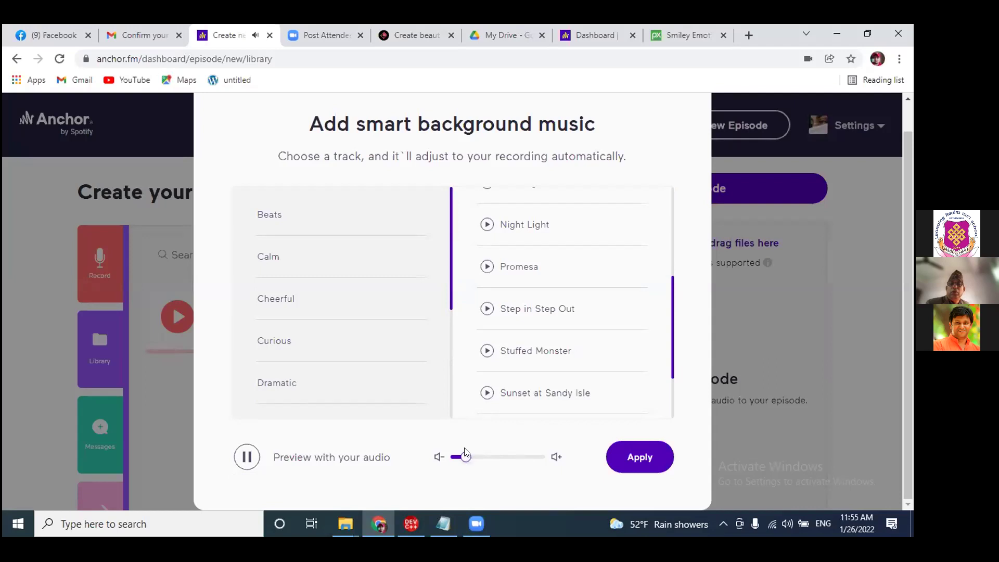
key("Right")
key("Right")
key("Right")
key("Right")
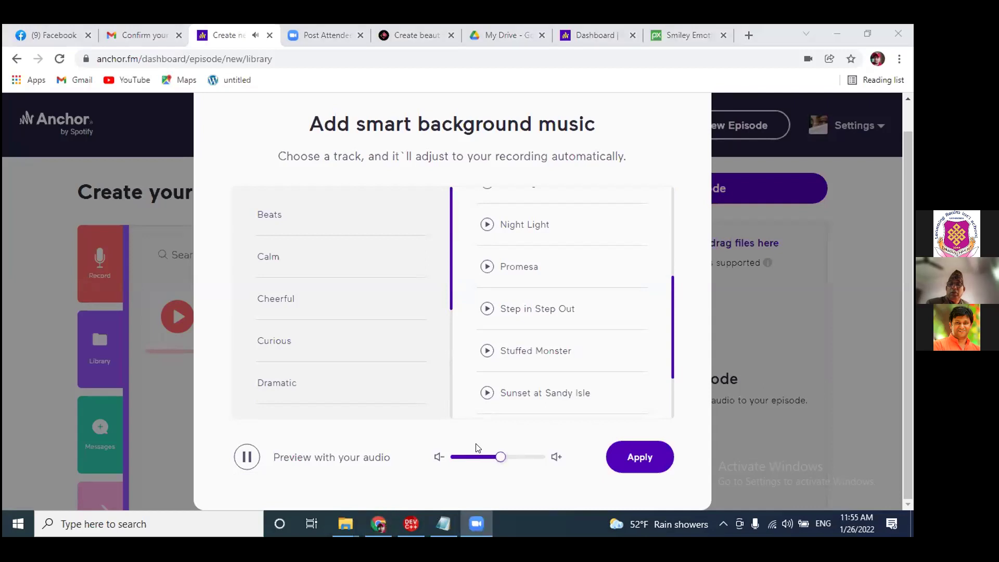
left_click(477, 449)
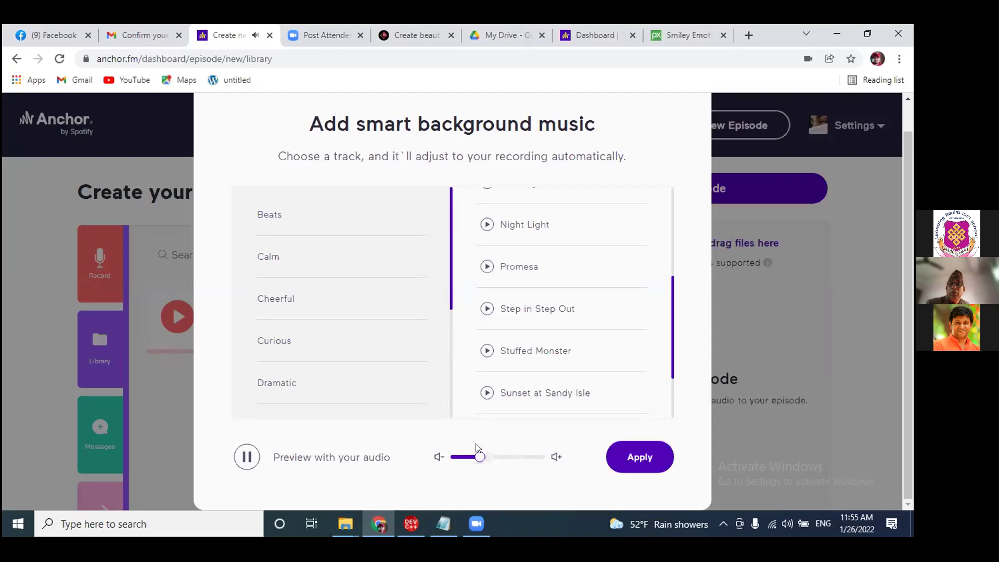
key("Left")
key("Left")
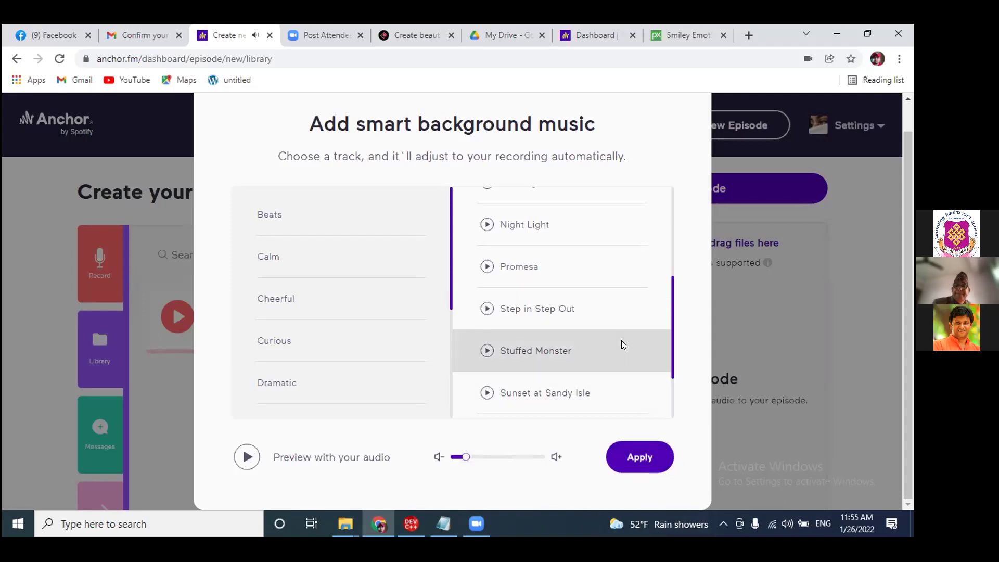
left_click(773, 216)
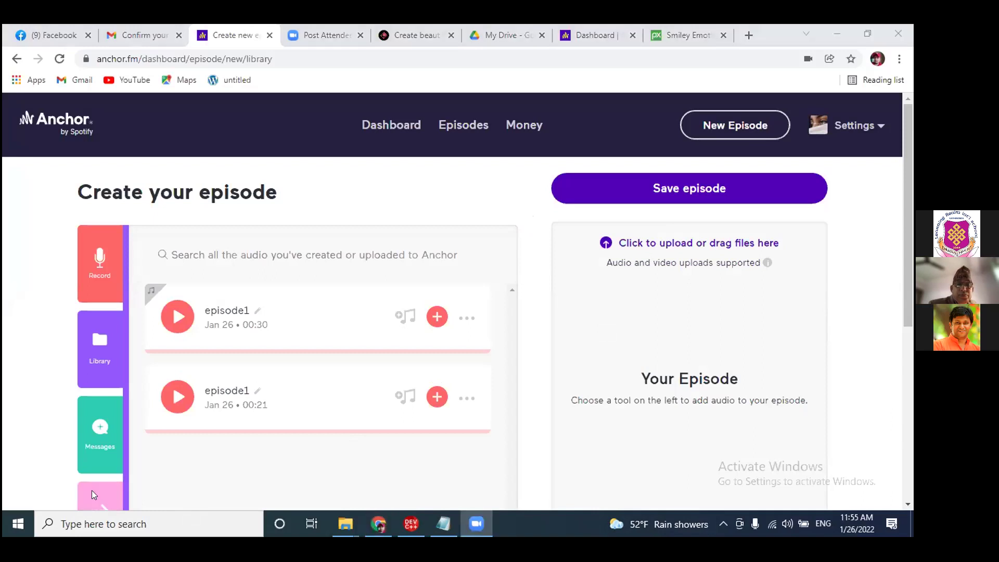
- Add the 30-second episode1 clip with background music to the episode
scroll(564, 237, "down", 3)
scroll(564, 238, "up", 2)
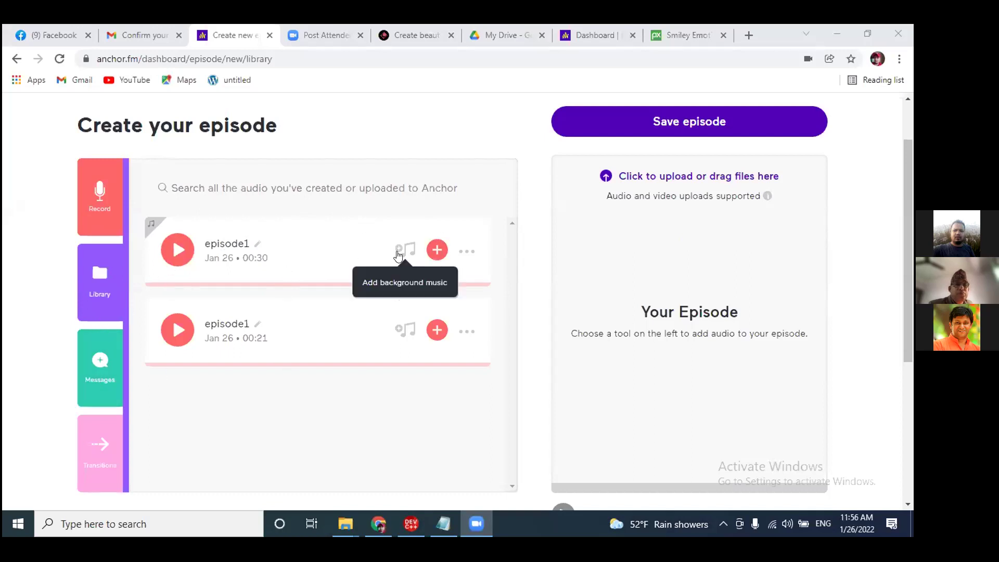
left_click(439, 254)
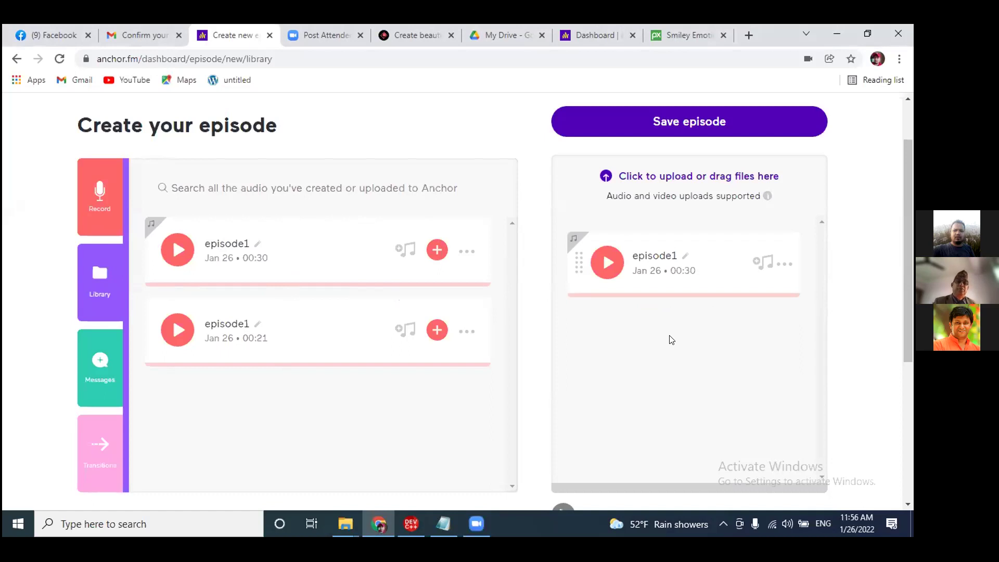
- Add the 21-second episode1 clip to the episode, and move it above the 30-second clip and back below
left_click_drag(909, 169, 911, 195)
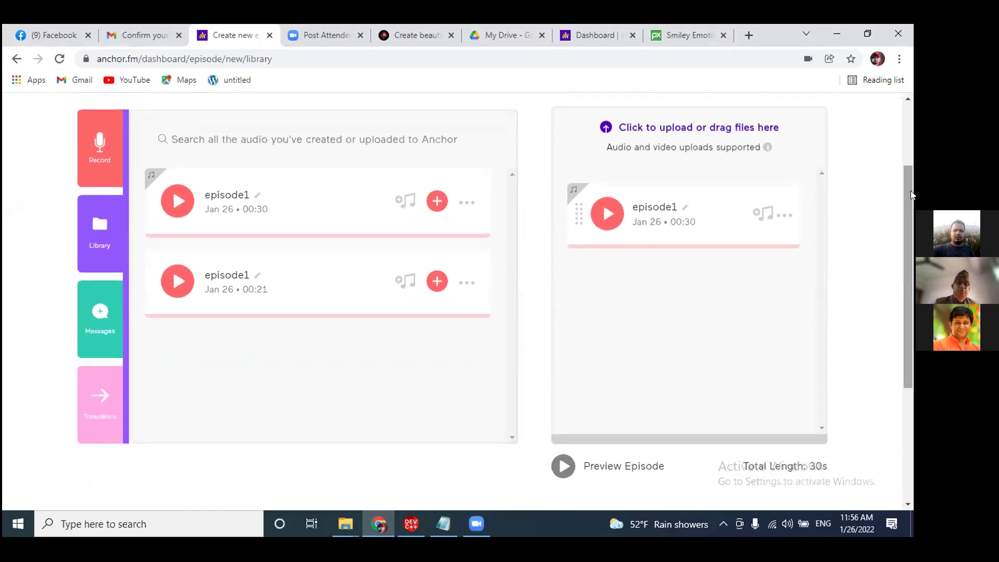
left_click(437, 281)
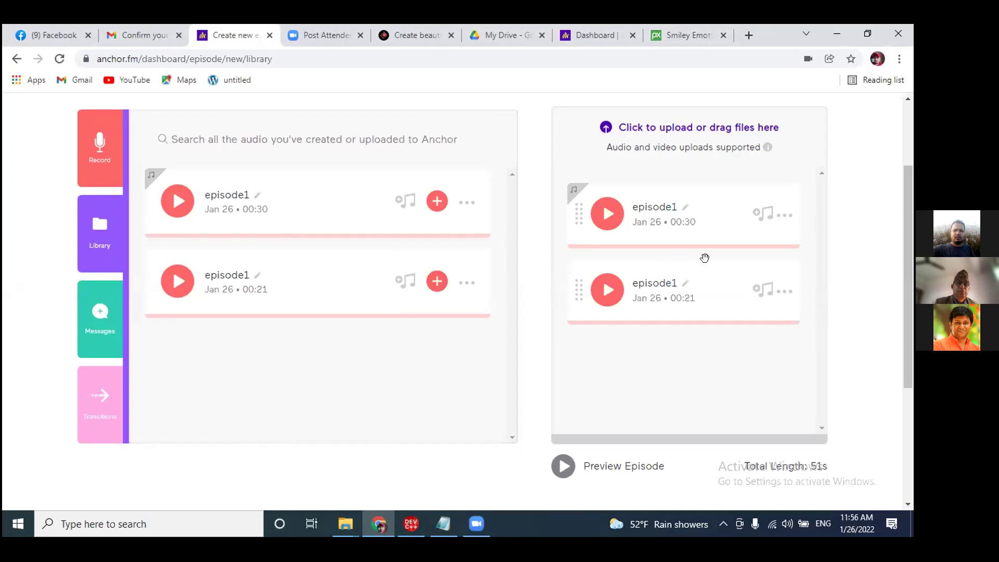
left_click_drag(708, 276, 713, 185)
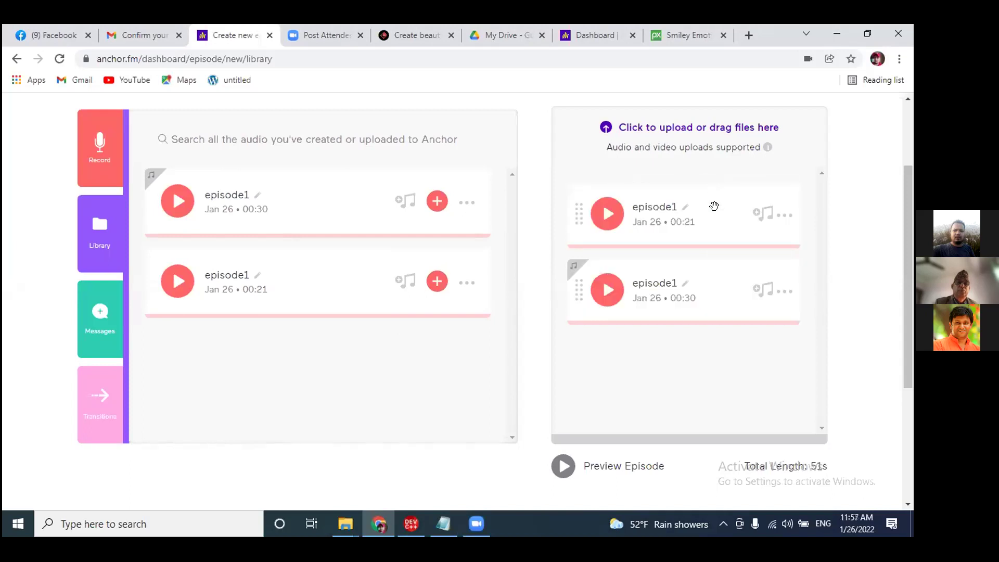
left_click_drag(719, 225, 714, 263)
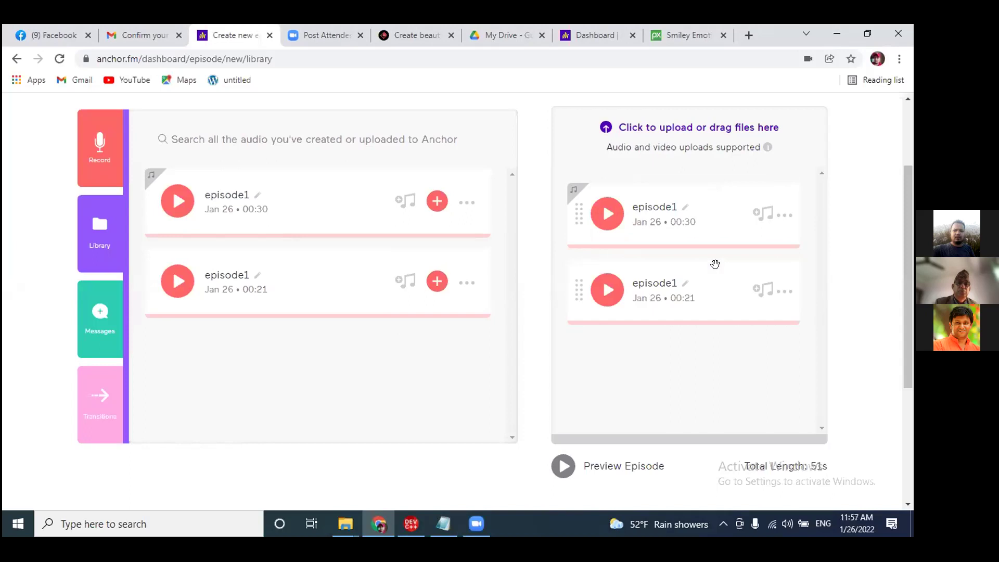
- Remove the 21-second episode1 clip from the episode
left_click(786, 294)
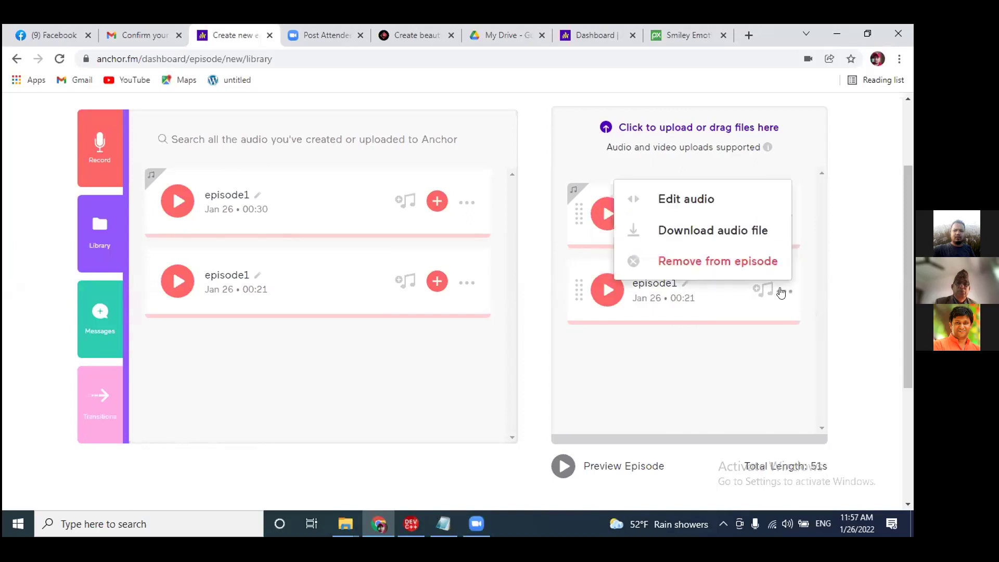
left_click(712, 265)
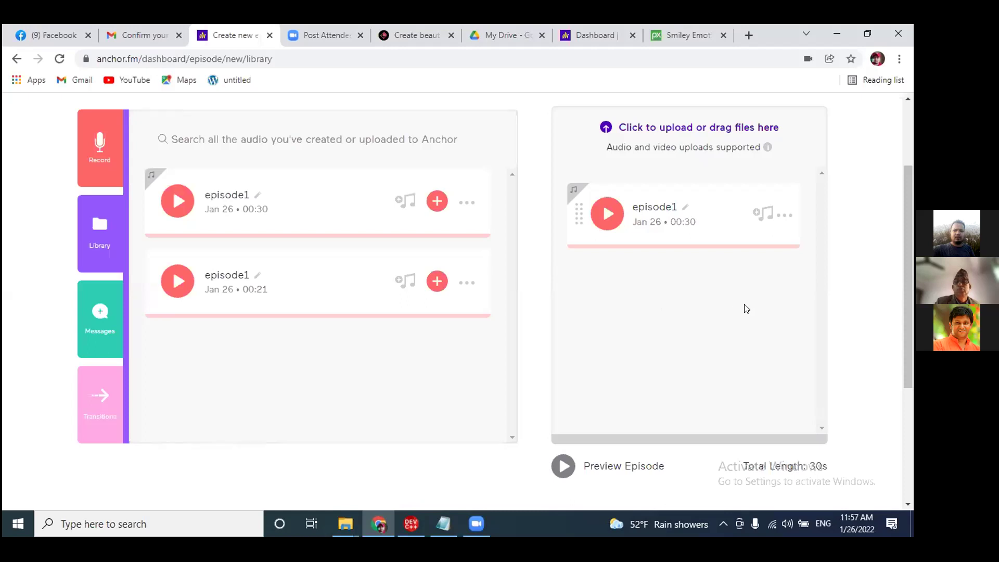
scroll(745, 308, "up", 3)
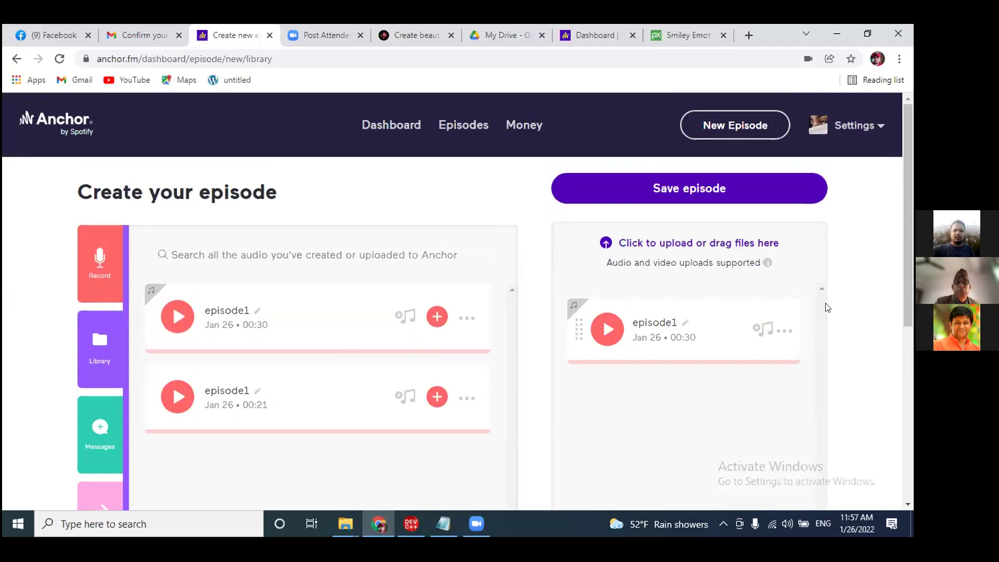
scroll(863, 311, "down", 1)
scroll(863, 312, "up", 1)
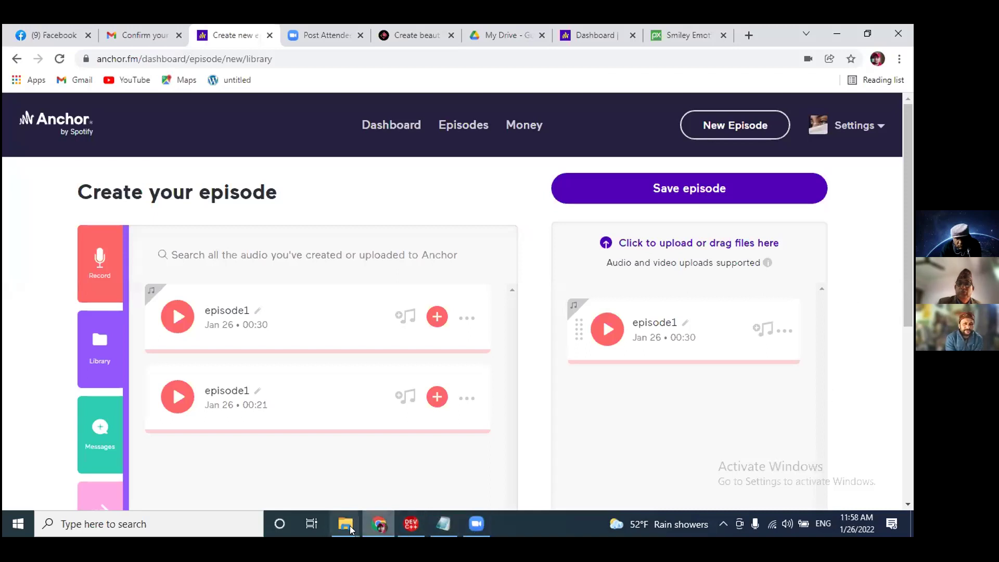
mouse_move(476, 524)
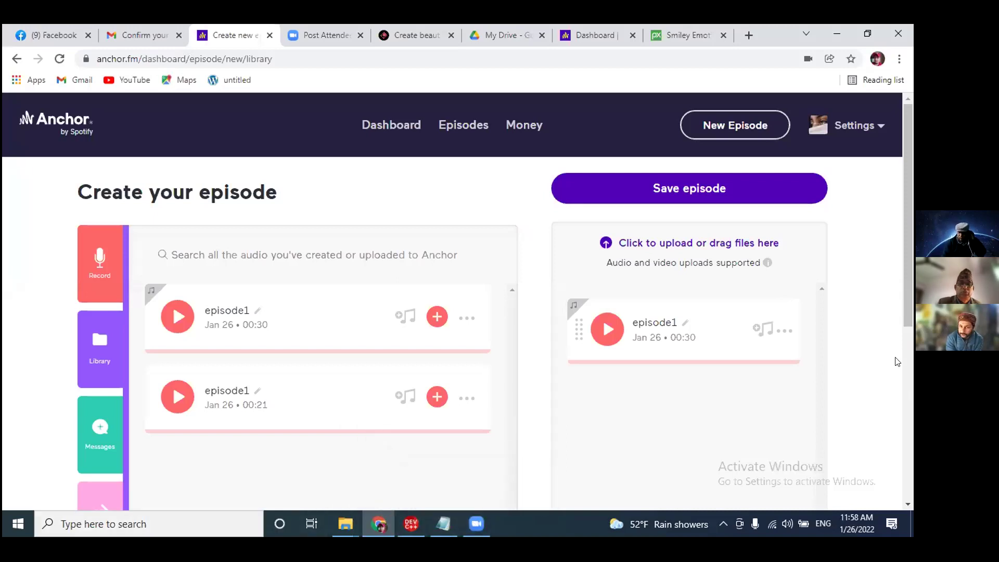
left_click_drag(905, 264, 911, 245)
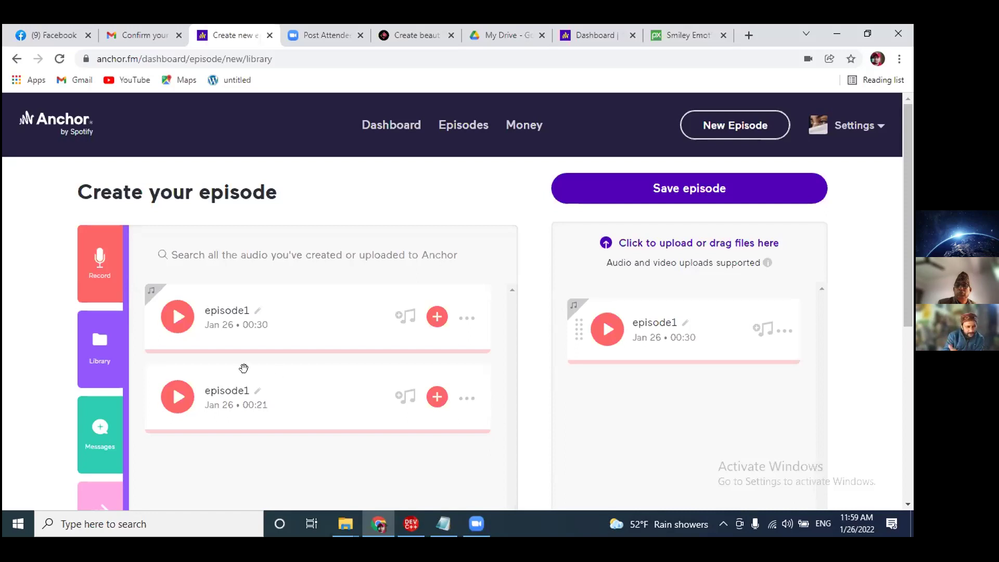
scroll(243, 368, "down", 1)
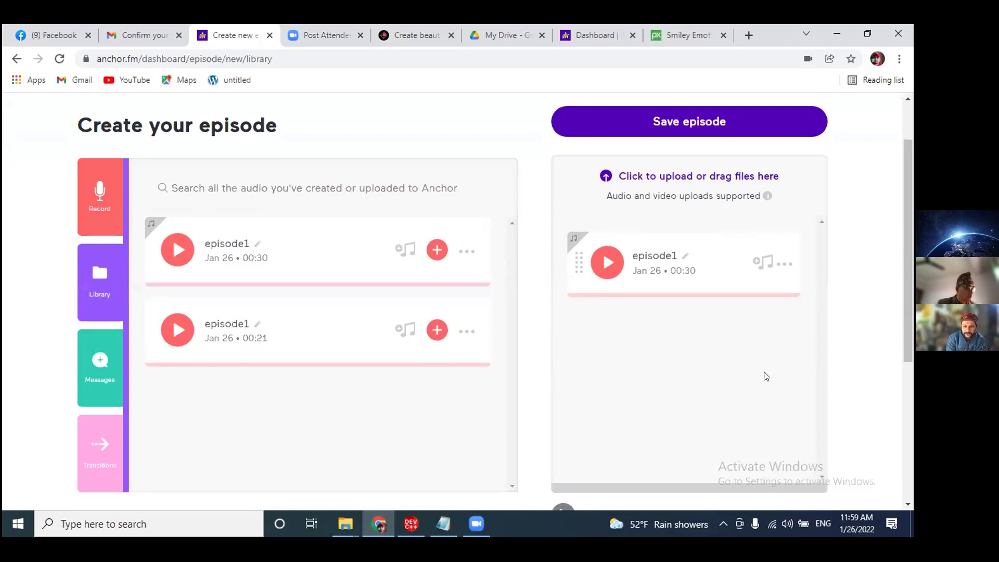
- Preview the Compton track from the Beats category and apply it as background music to the 21-second episode1 clip in the library
scroll(768, 376, "up", 1)
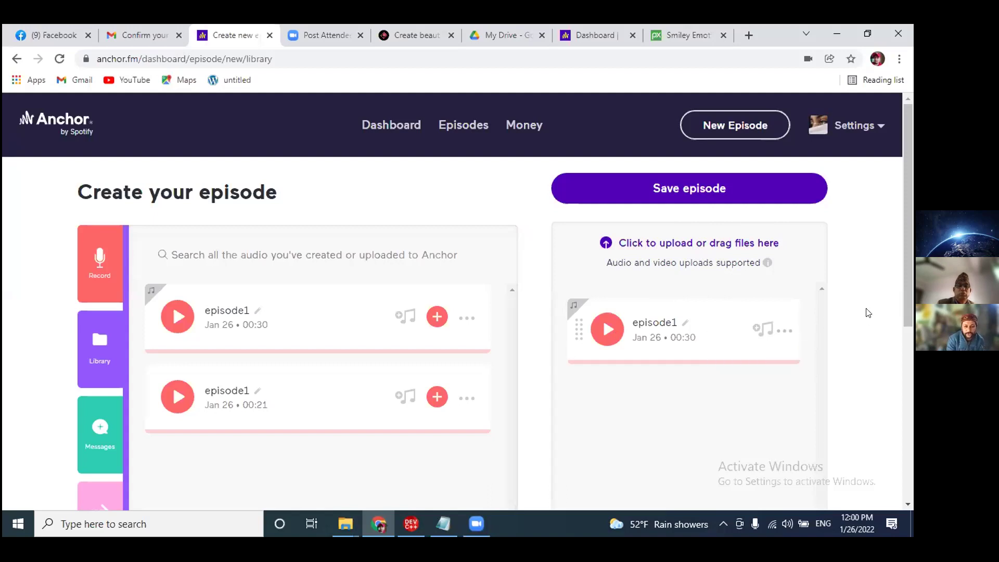
scroll(868, 301, "down", 1)
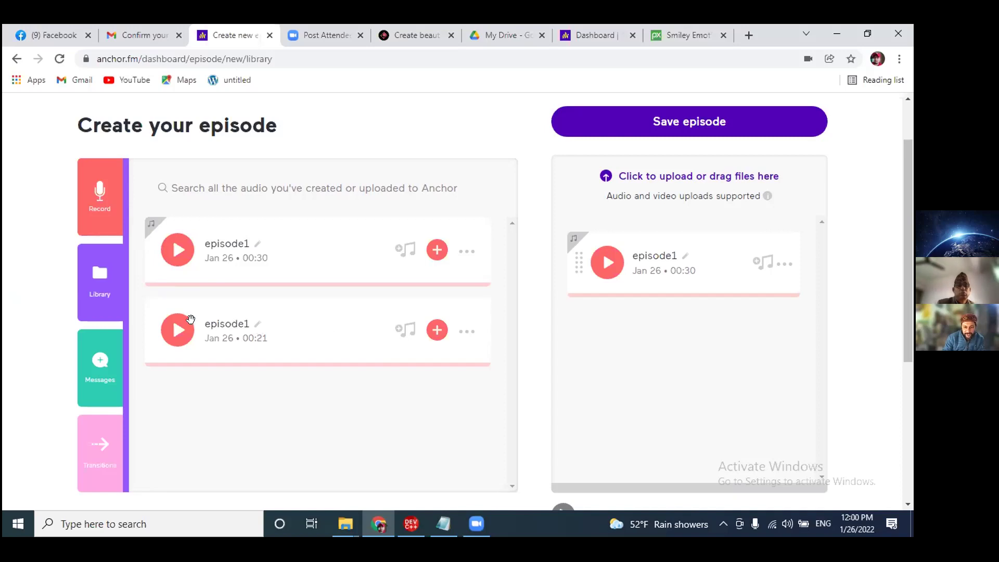
left_click(182, 329)
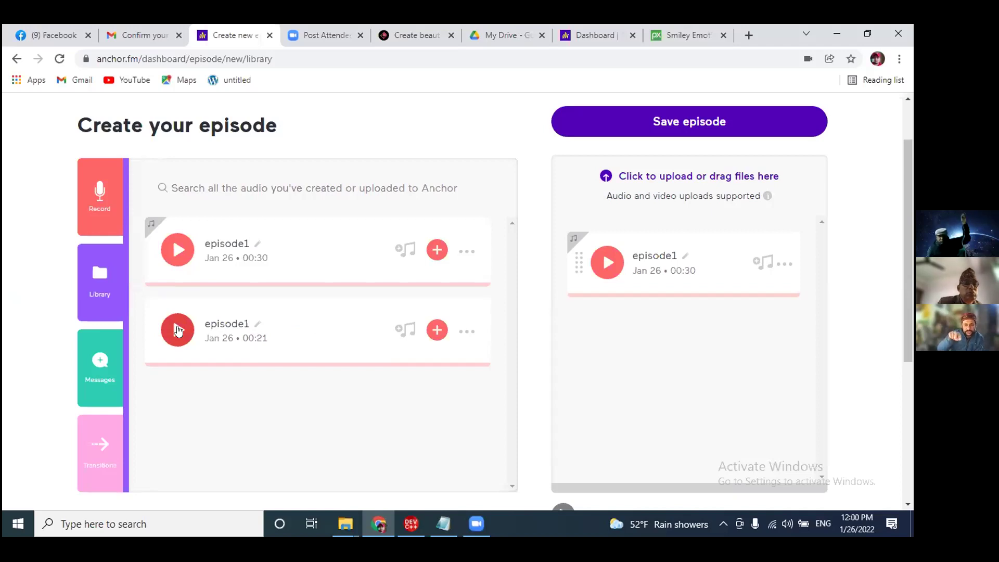
left_click(407, 332)
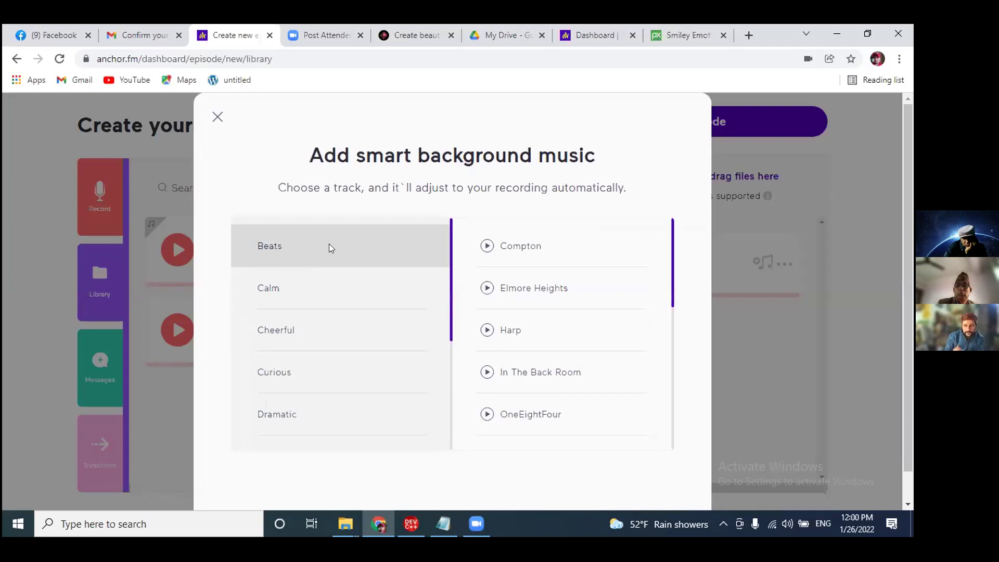
left_click(490, 247)
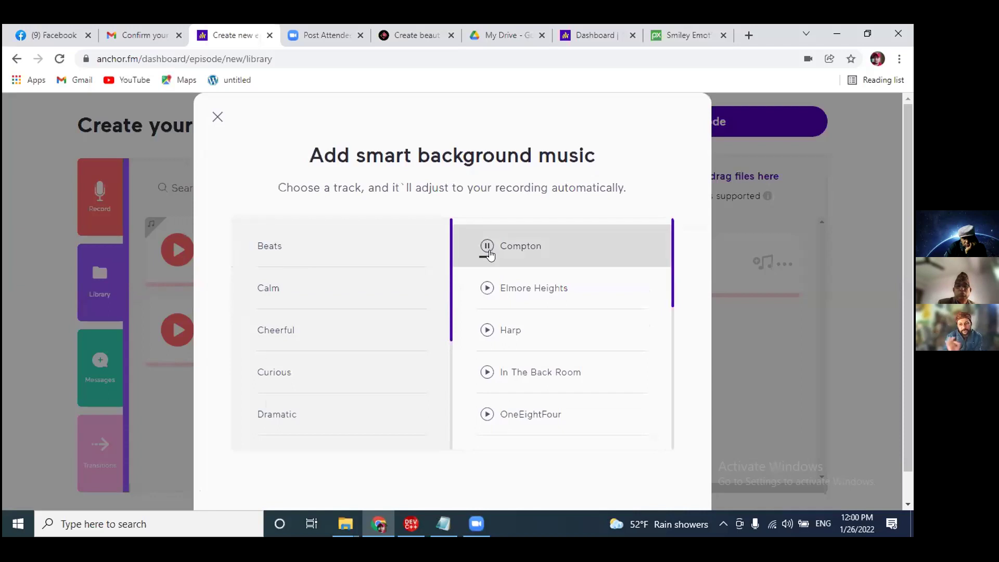
scroll(559, 326, "down", 3)
scroll(583, 322, "up", 3)
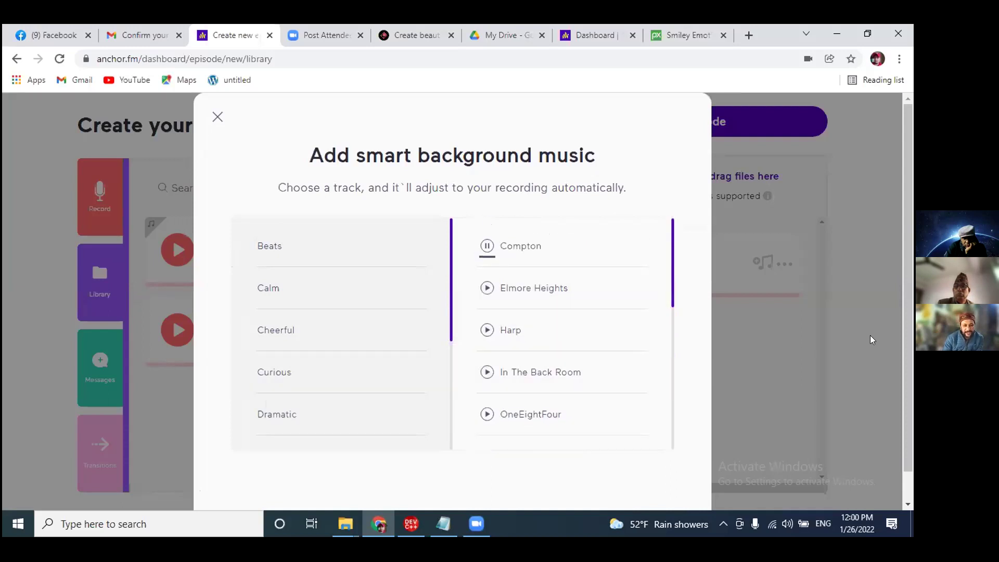
left_click_drag(905, 258, 910, 302)
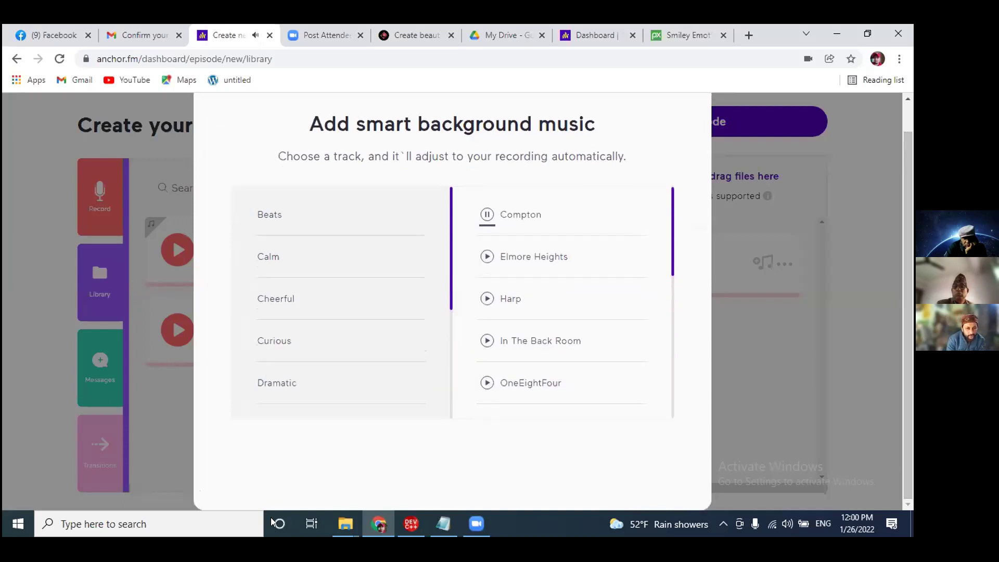
left_click(614, 211)
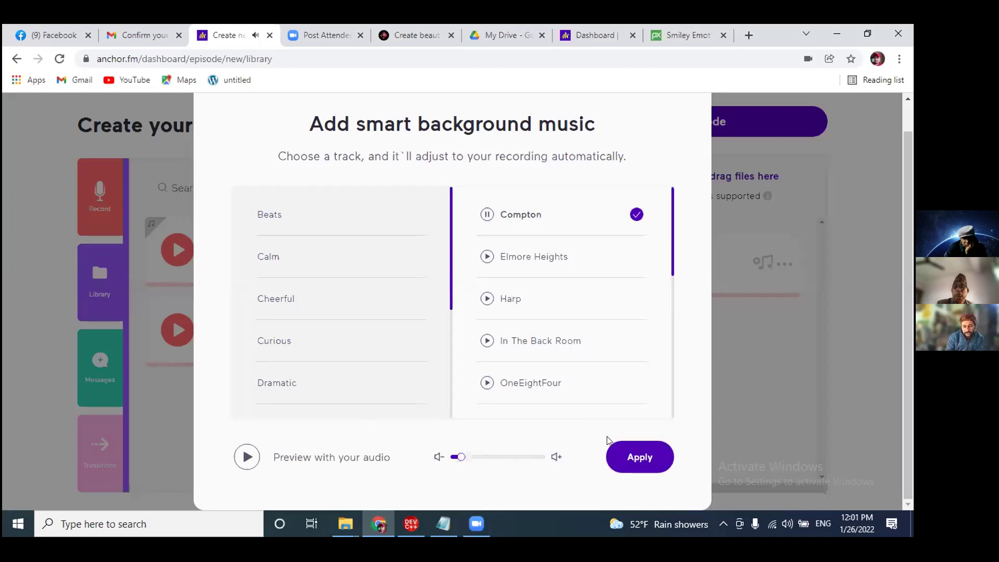
left_click(632, 455)
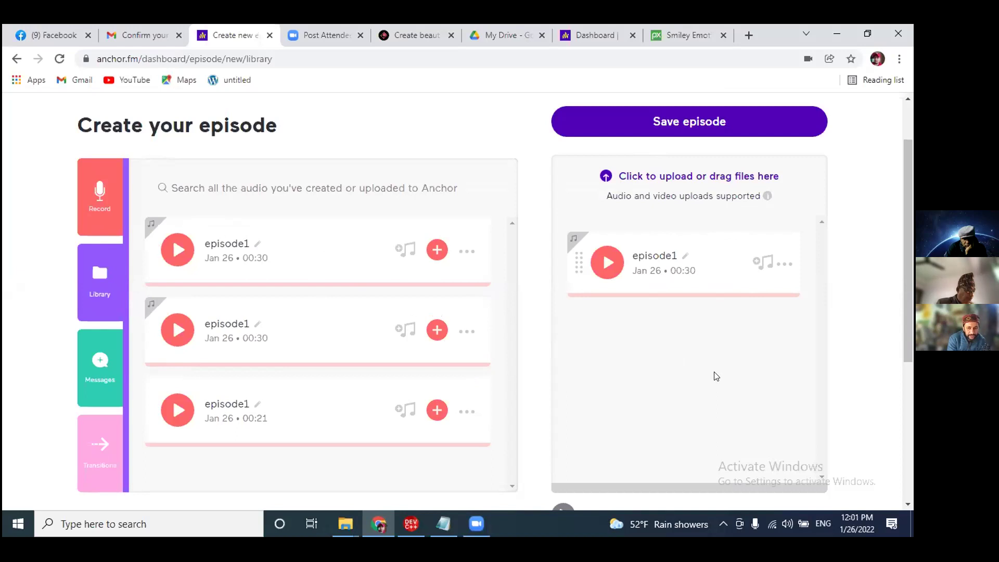
- Save the episode with its 30-second episode1 clip to proceed to the episode options
scroll(714, 376, "up", 2)
scroll(703, 397, "down", 2)
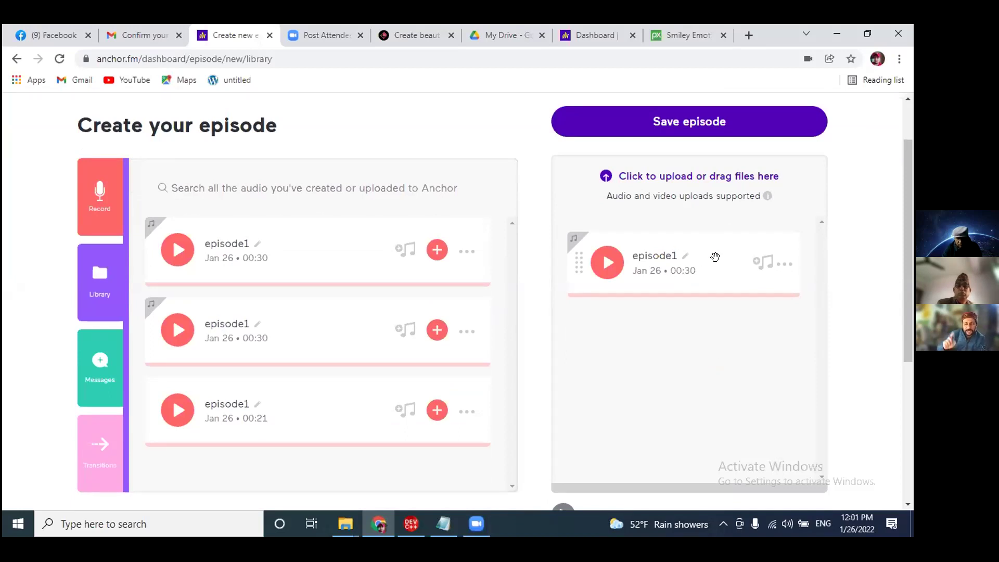
scroll(718, 296, "up", 2)
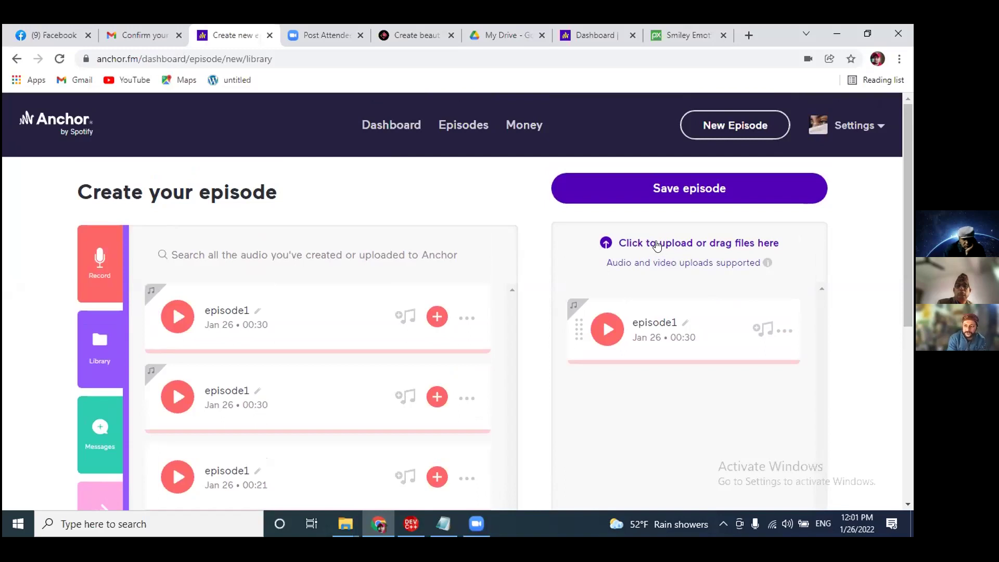
left_click(691, 190)
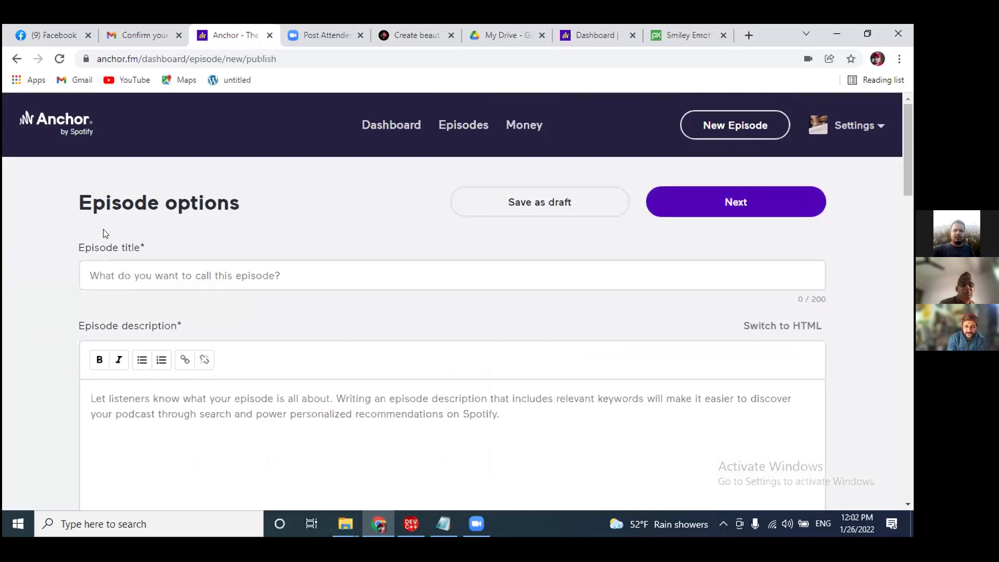
- Enter the episode title as "Welcome to poetry by" followed by the poet's title and name and four dots
left_click(128, 278)
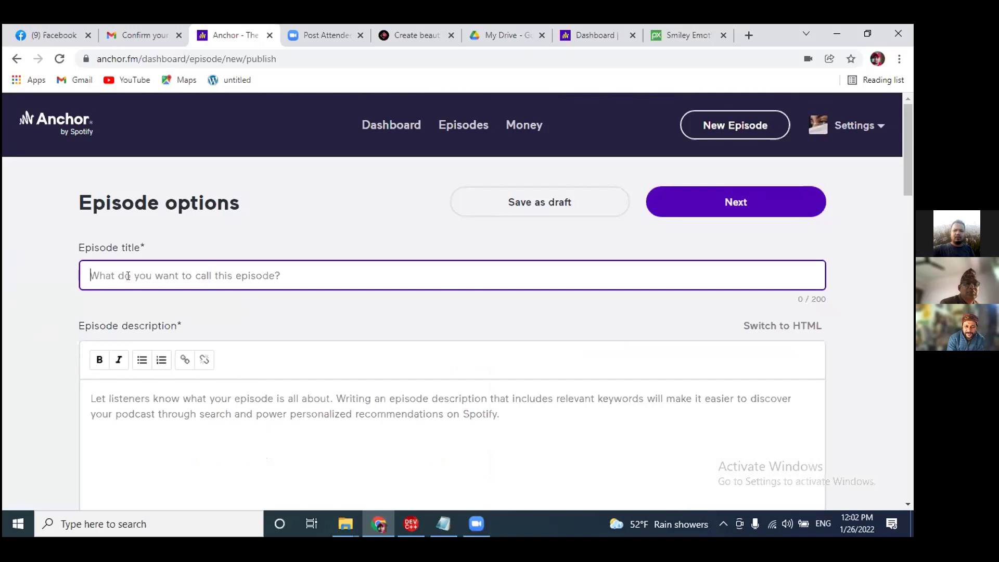
type("Welcome to poetry by")
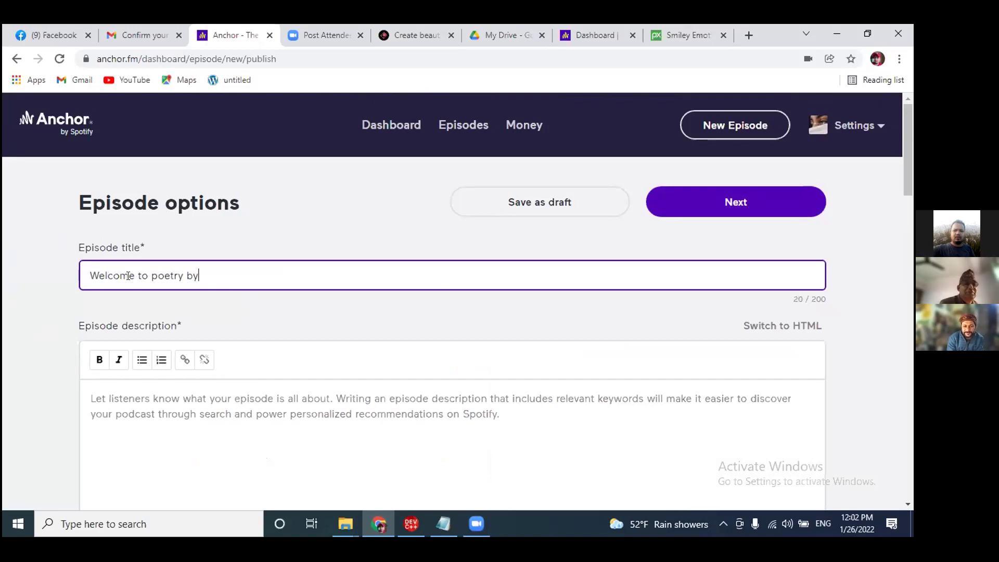
type(" Mr. Sunil....")
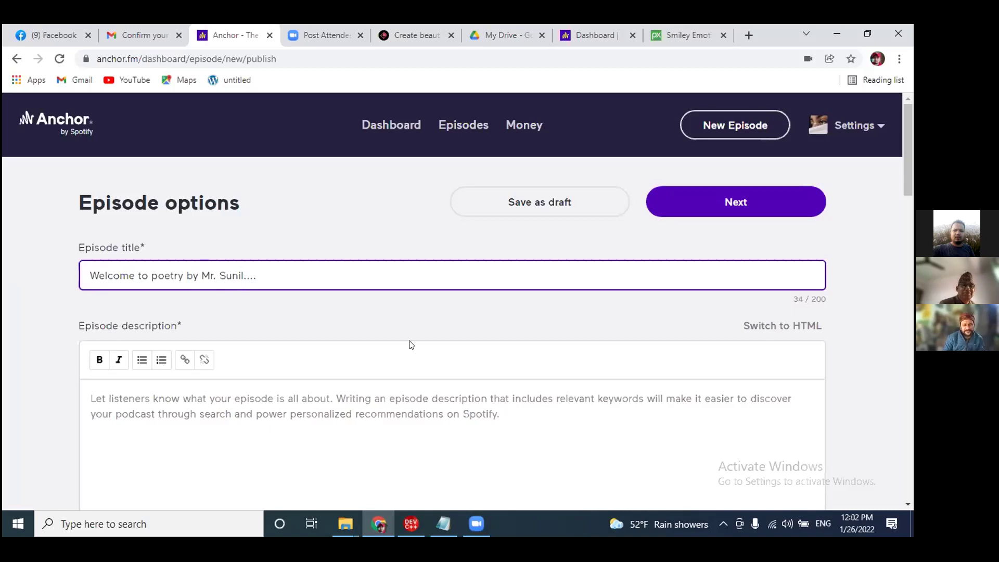
- Write the episode description "Hey! this is all about how I feel when I speak for the first time in anchor.fm.....its really"
scroll(350, 325, "down", 1)
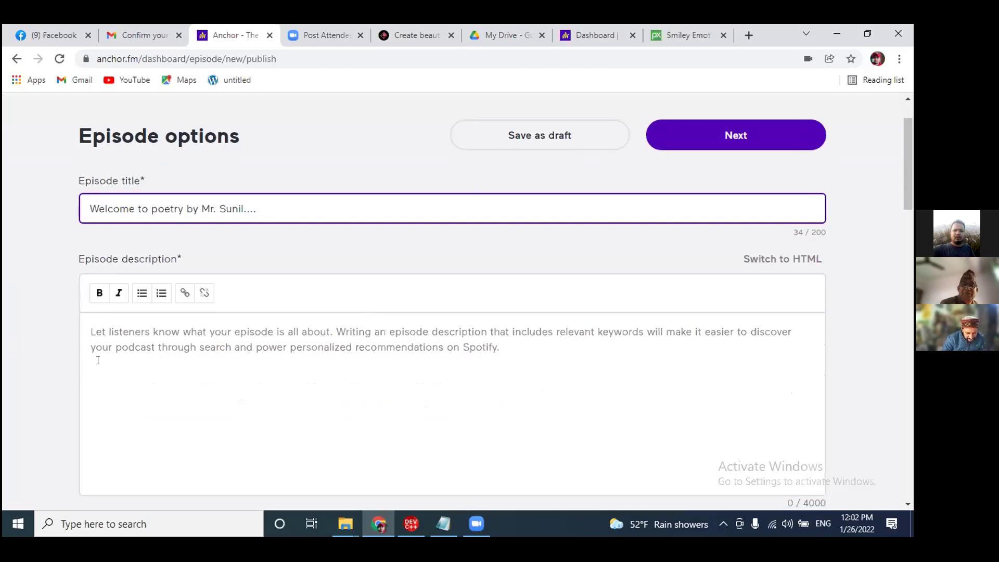
scroll(497, 408, "up", 1)
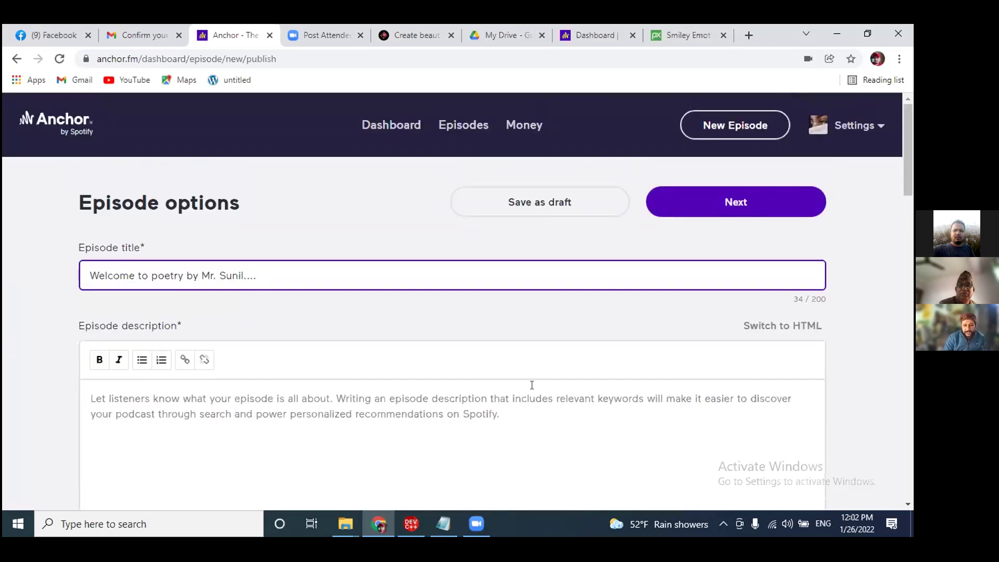
scroll(532, 386, "down", 1)
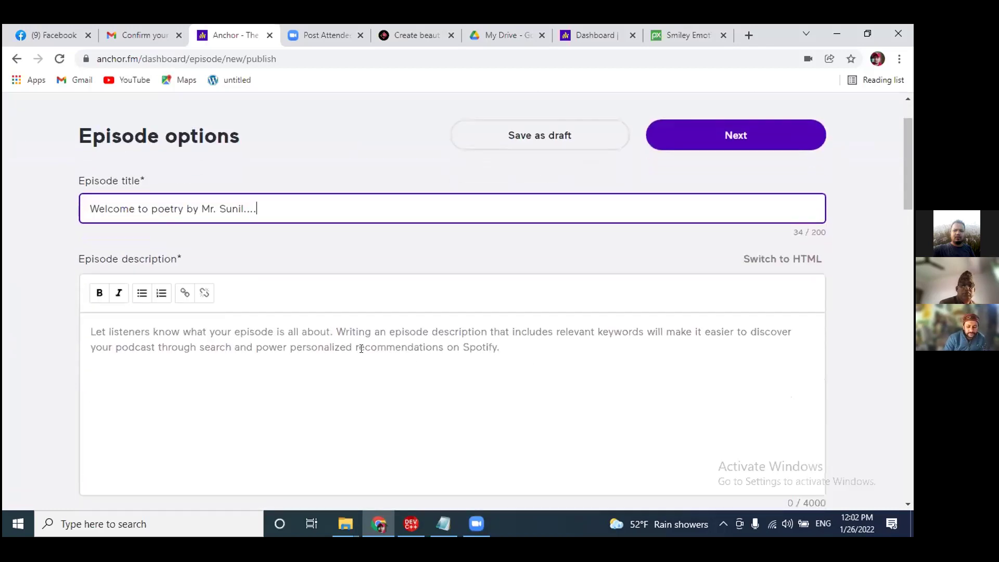
left_click(308, 324)
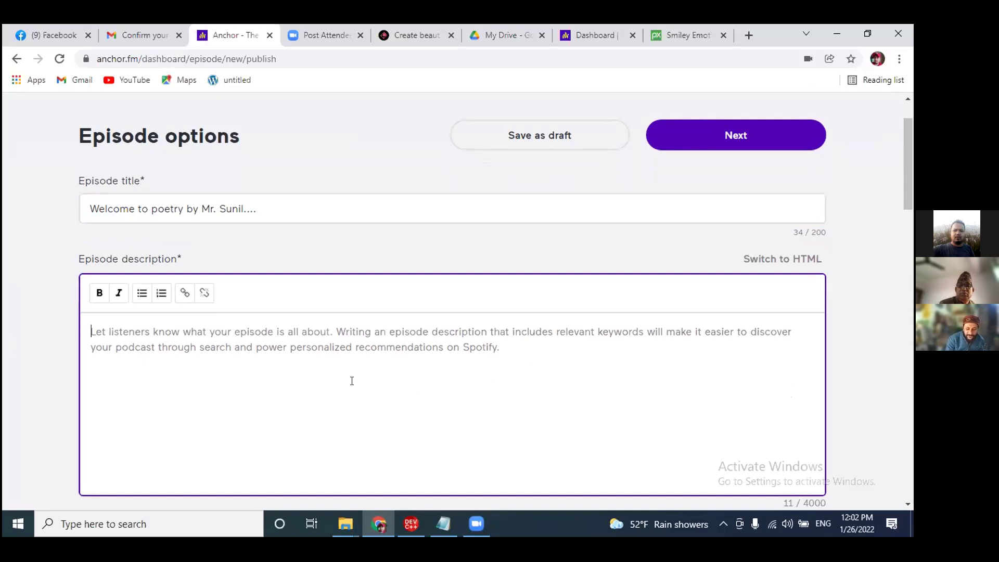
scroll(352, 381, "up", 2)
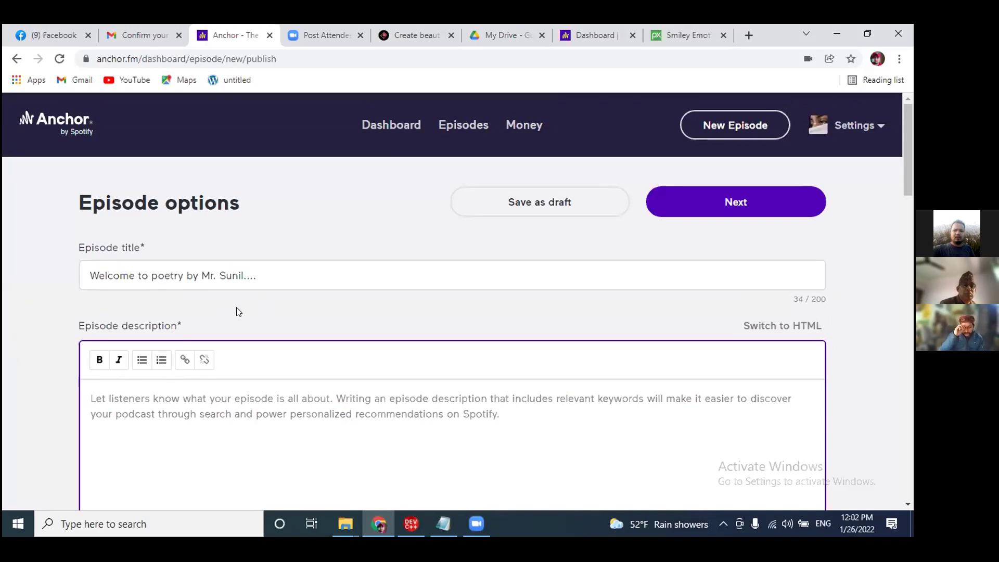
scroll(364, 312, "down", 5)
scroll(500, 367, "up", 4)
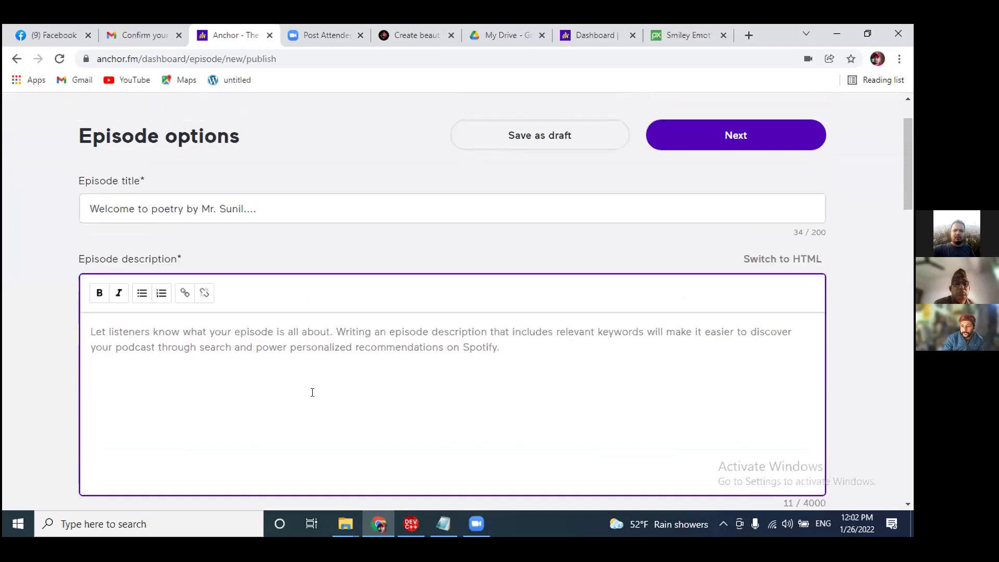
scroll(354, 386, "down", 1)
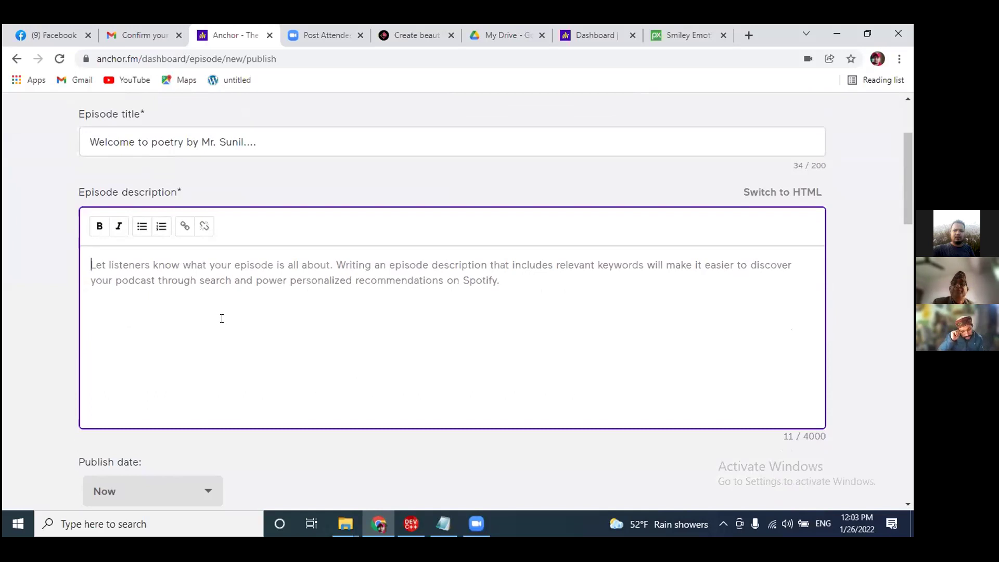
type("He")
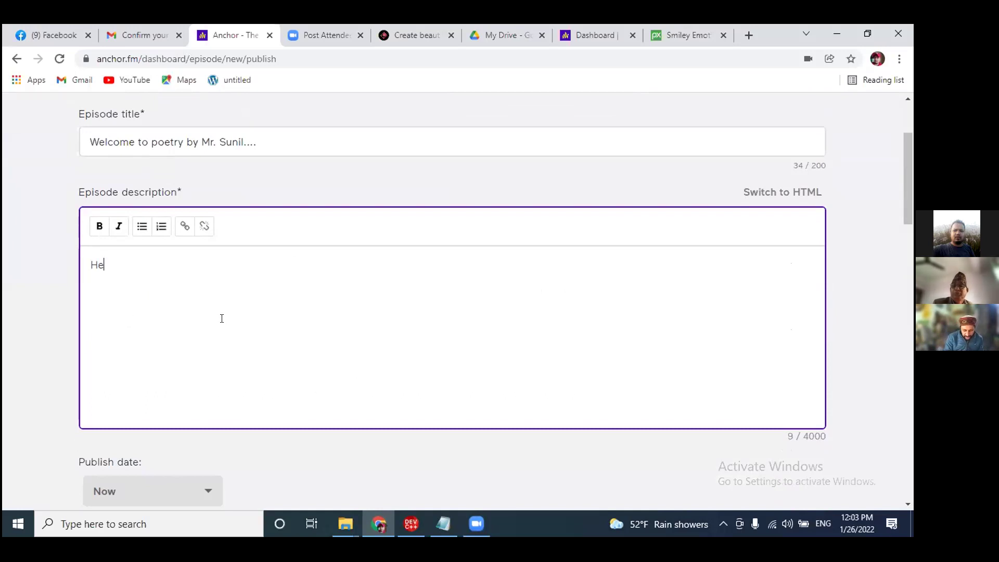
type("y! ")
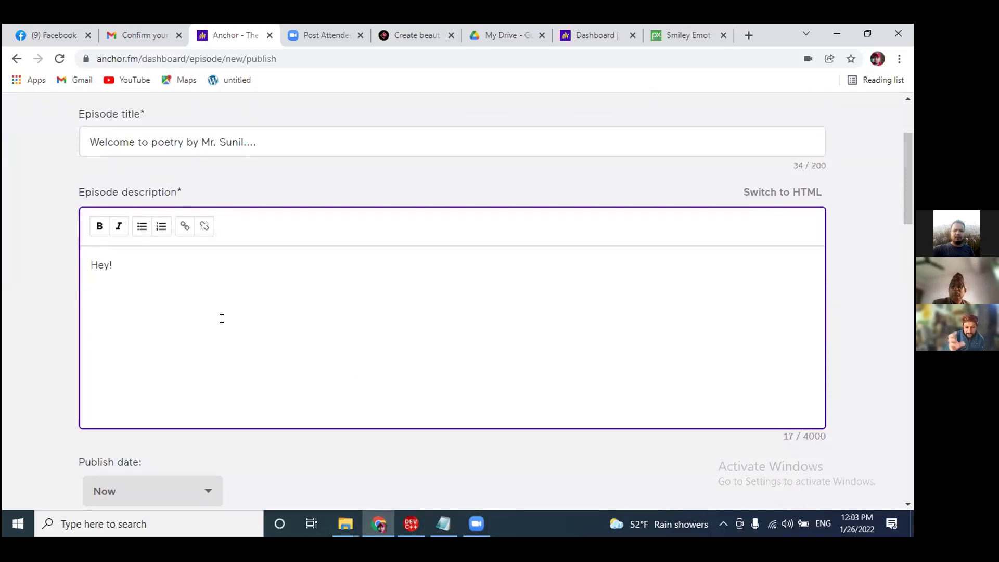
type("this i")
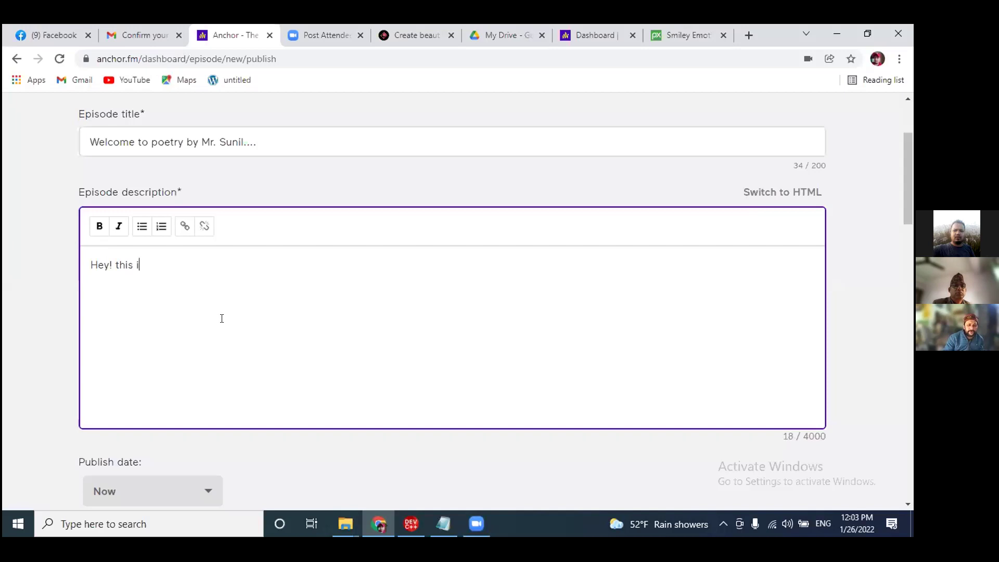
type("s all about how i")
key("BackSpace")
key("BackSpace")
type("I feel ")
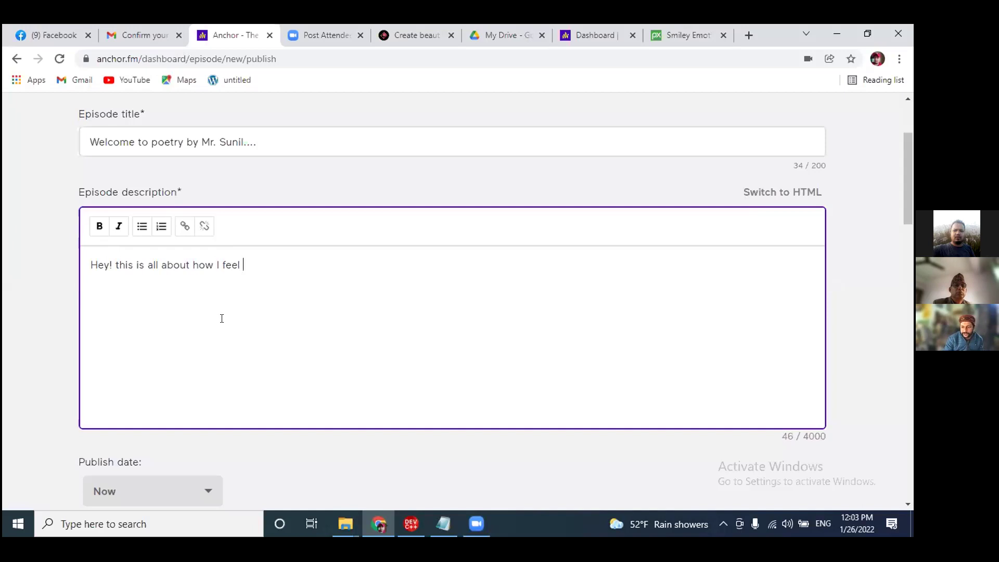
type("when")
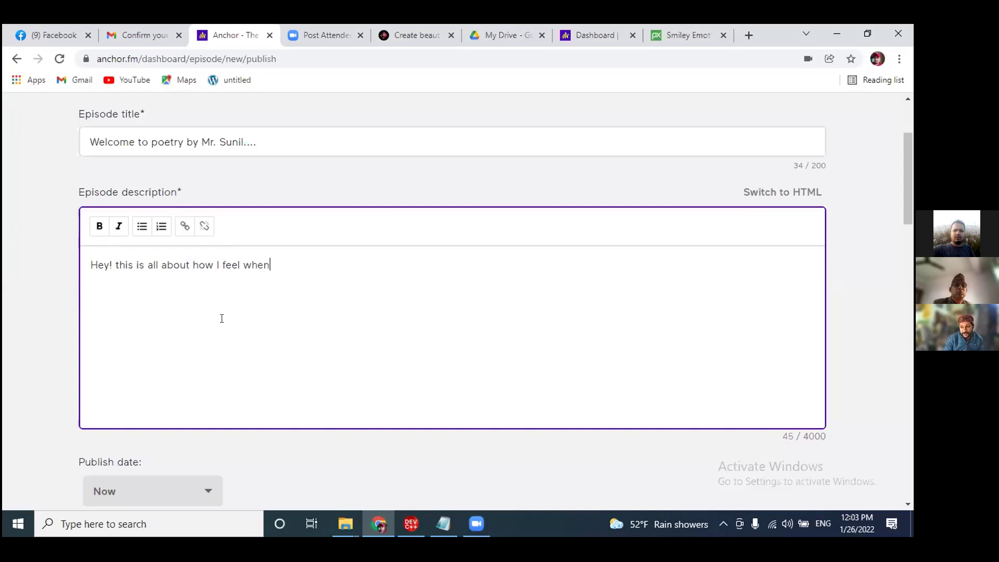
type(" I speak for the first time i")
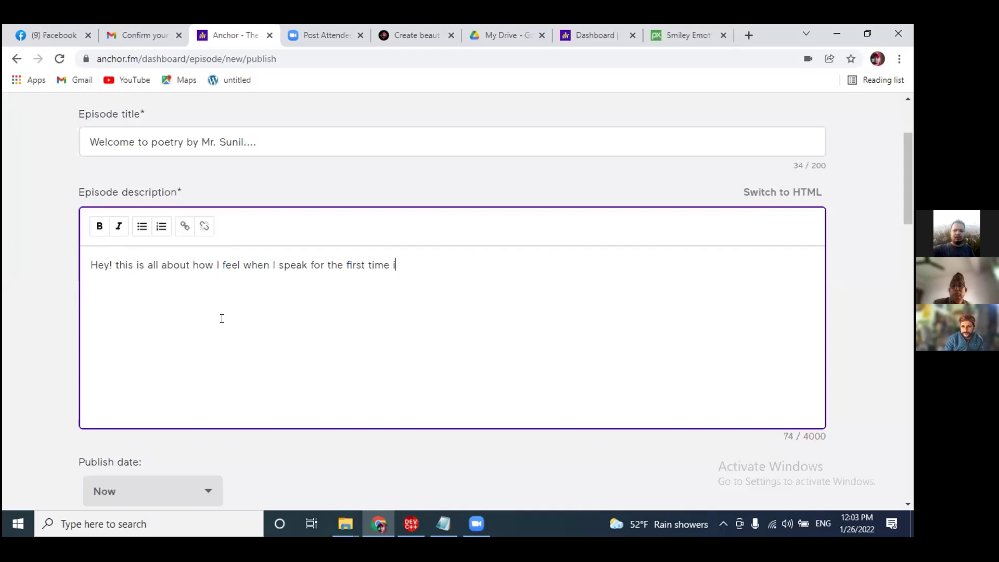
type("n ancho")
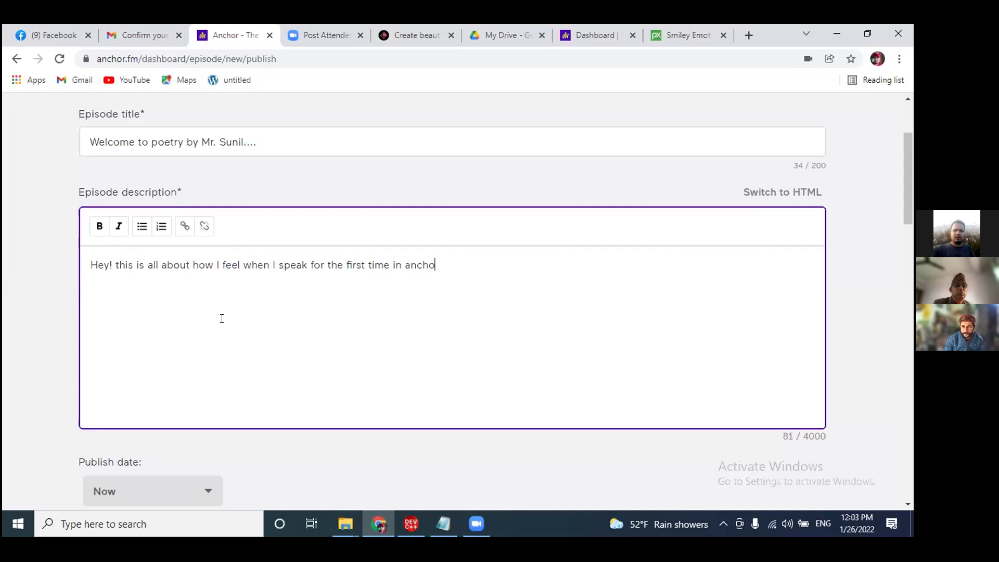
type("r.fm.....its really")
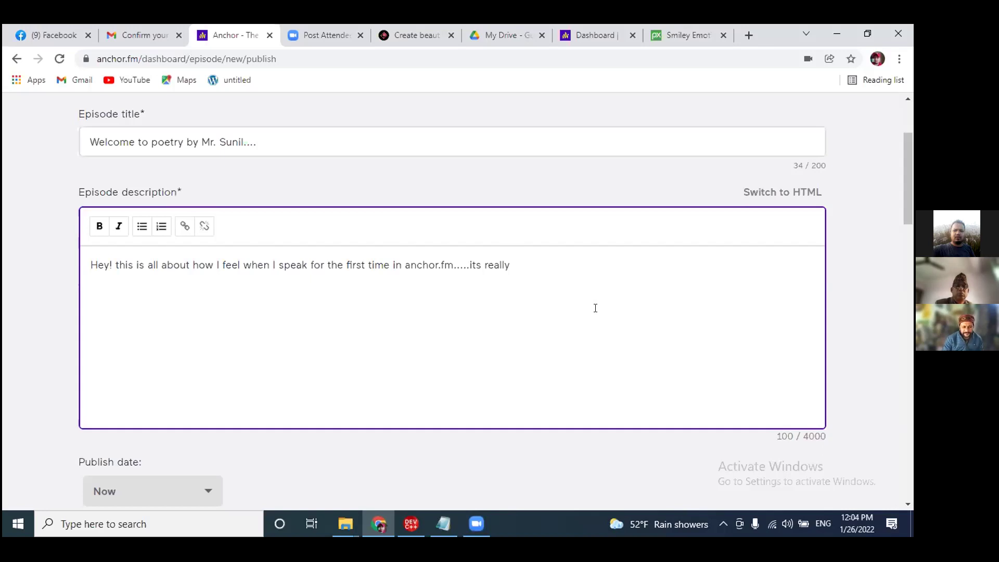
type("awakw")
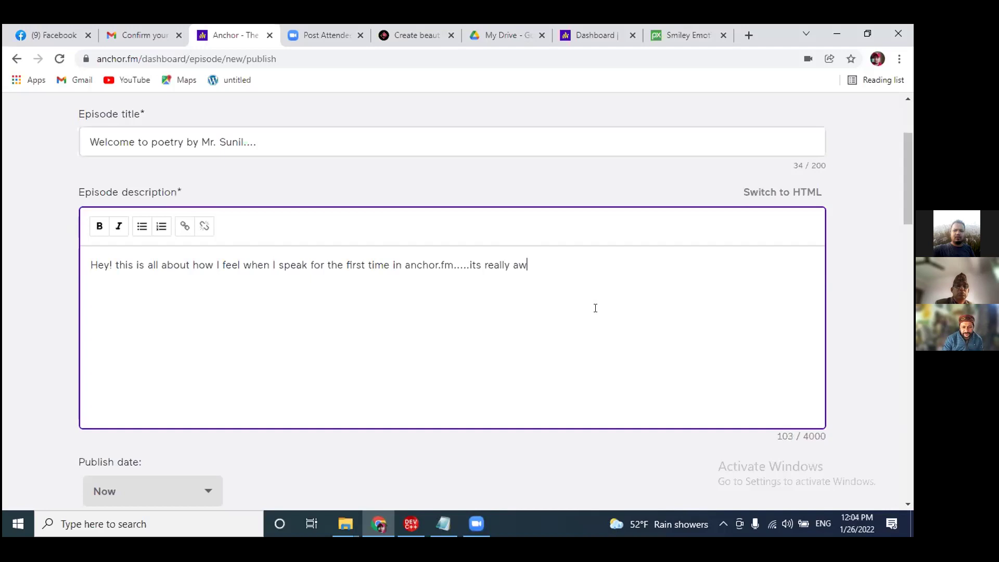
key("BackSpace")
key("BackSpace")
key("BackSpace")
type("esom")
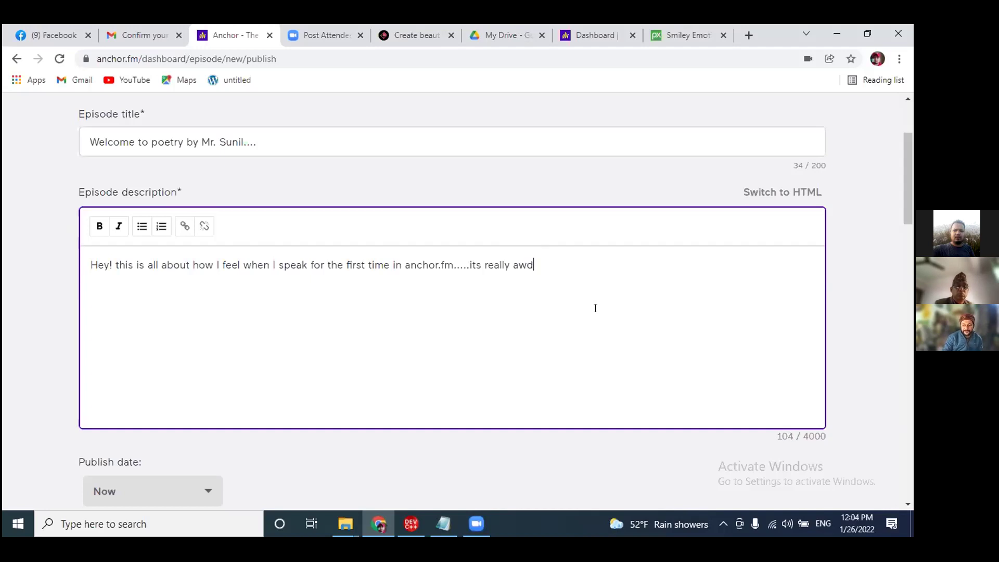
key("BackSpace")
key("BackSpace")
key("BackSpace")
key("BackSpace")
key("BackSpace")
key("BackSpace")
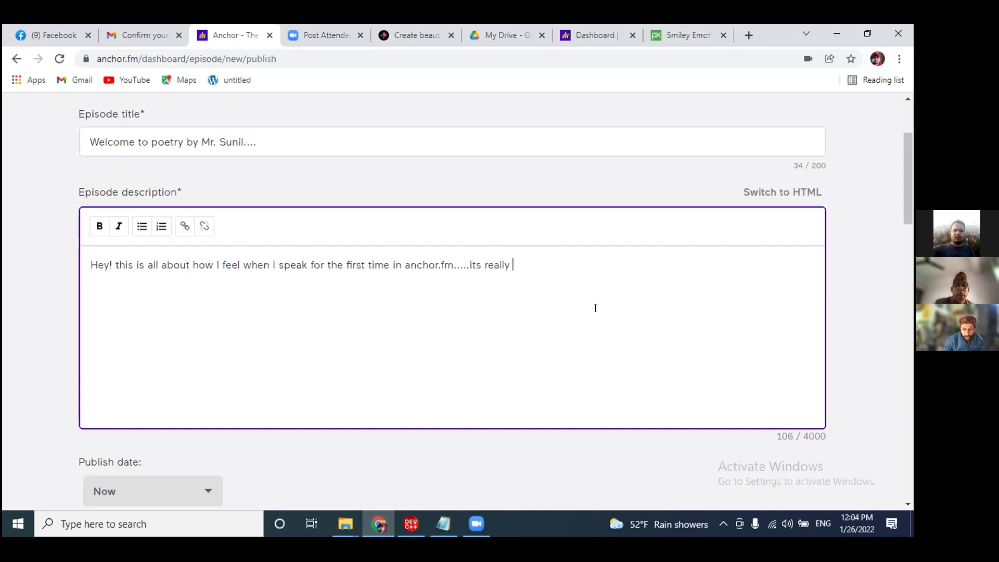
- Complete the episode description with "happening with" followed by the instructor's first name and "sir."
type("happening")
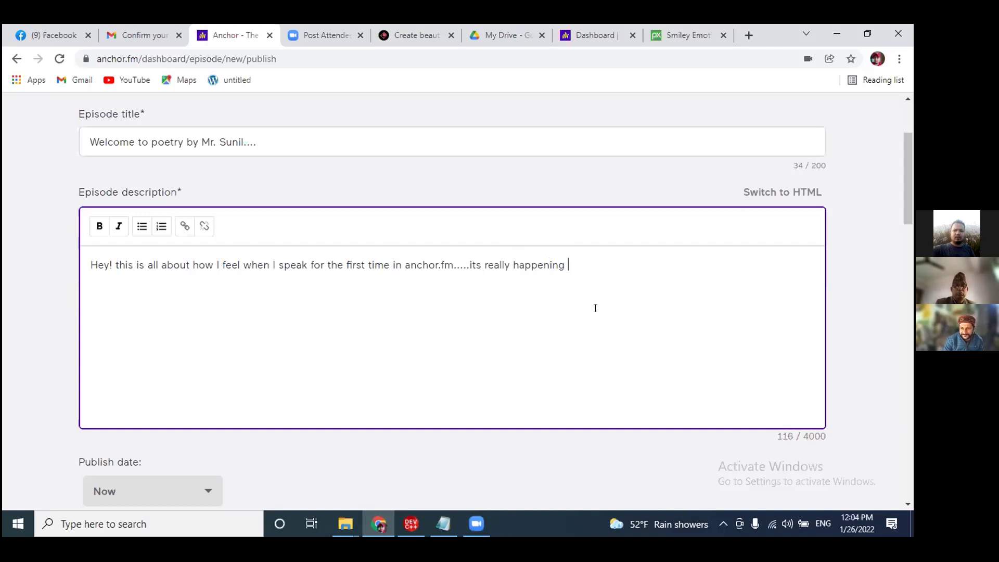
type("with")
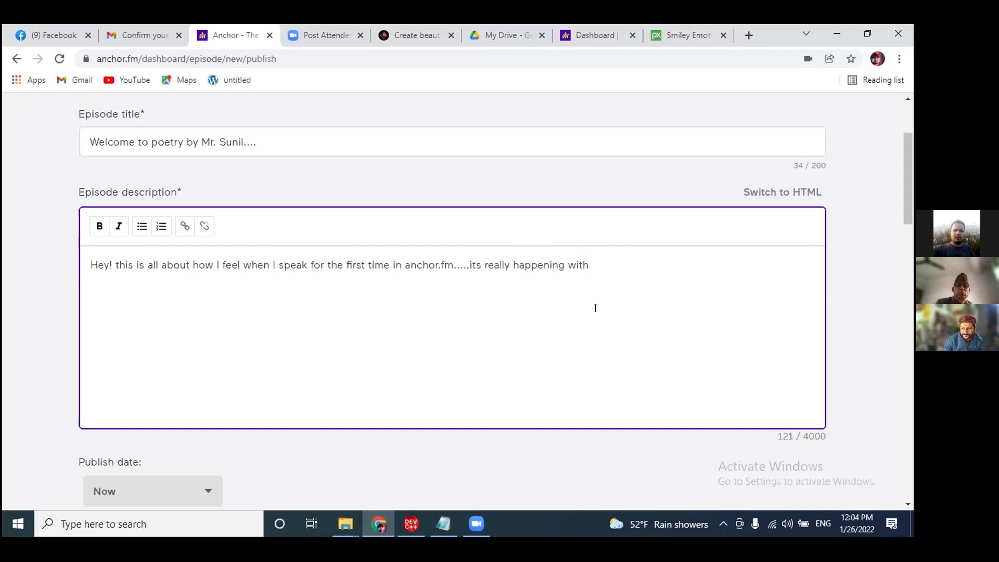
type(" parv")
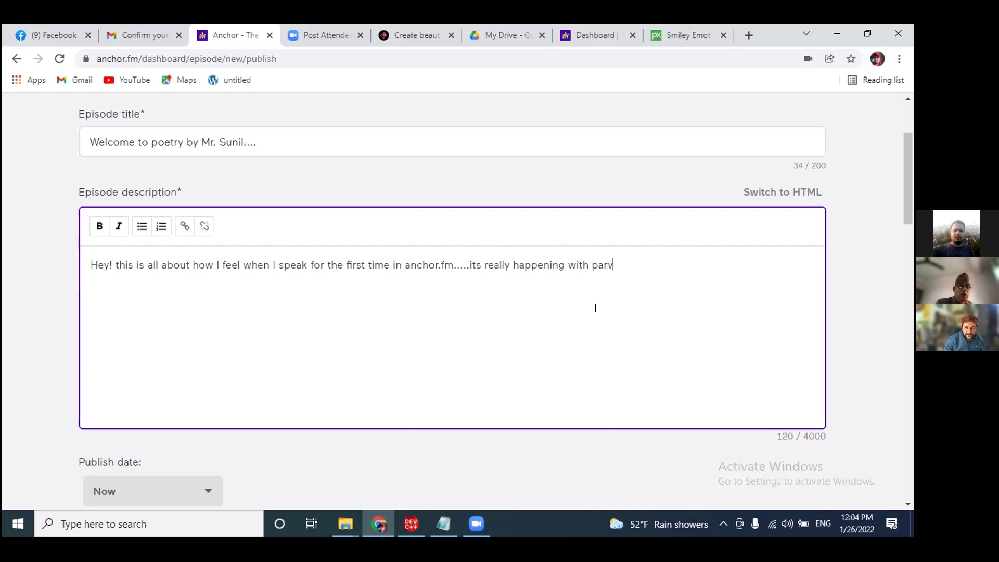
type("e")
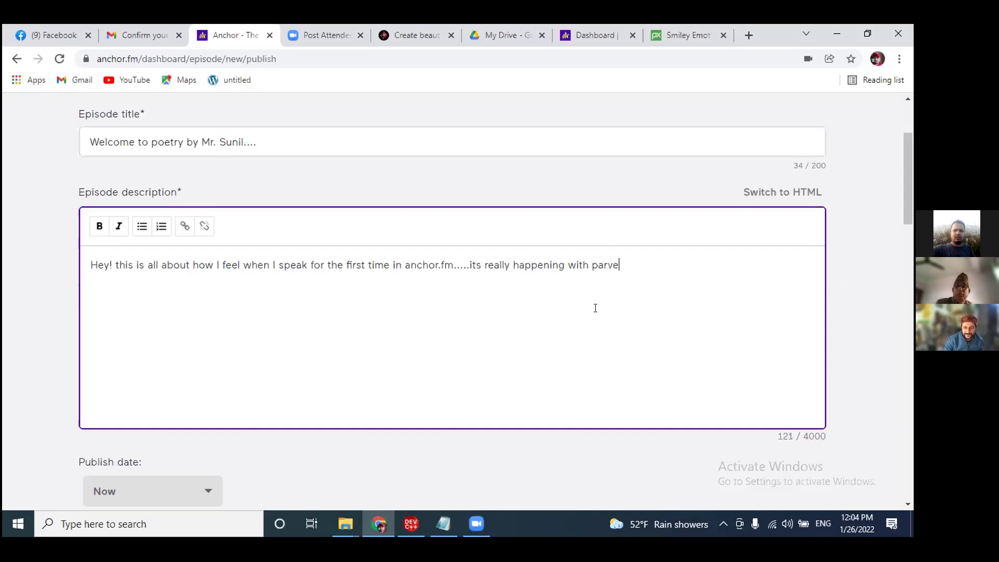
type("en sir.")
- Open the episode's publish date settings and reset the date to now
scroll(590, 333, "down", 3)
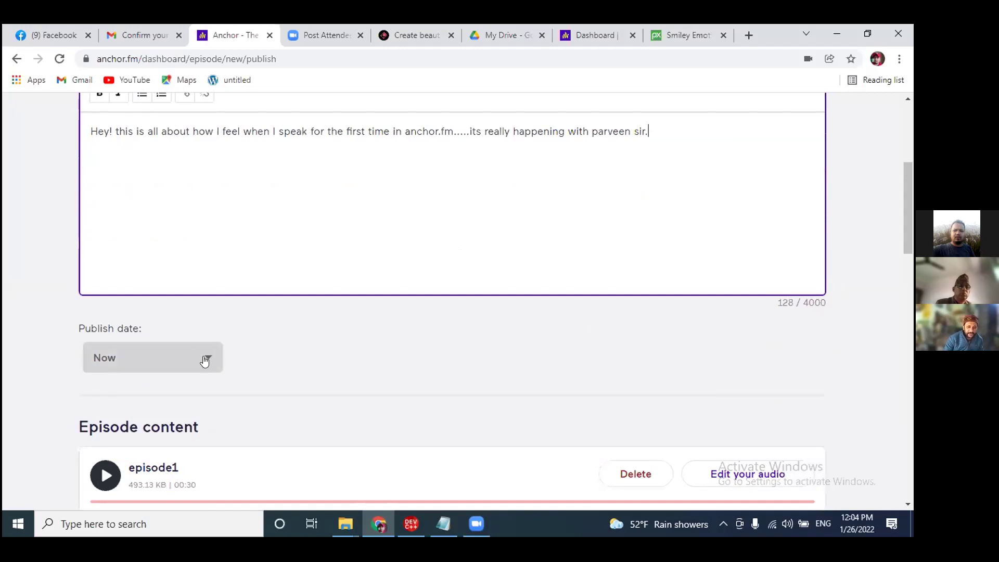
scroll(243, 308, "down", 1)
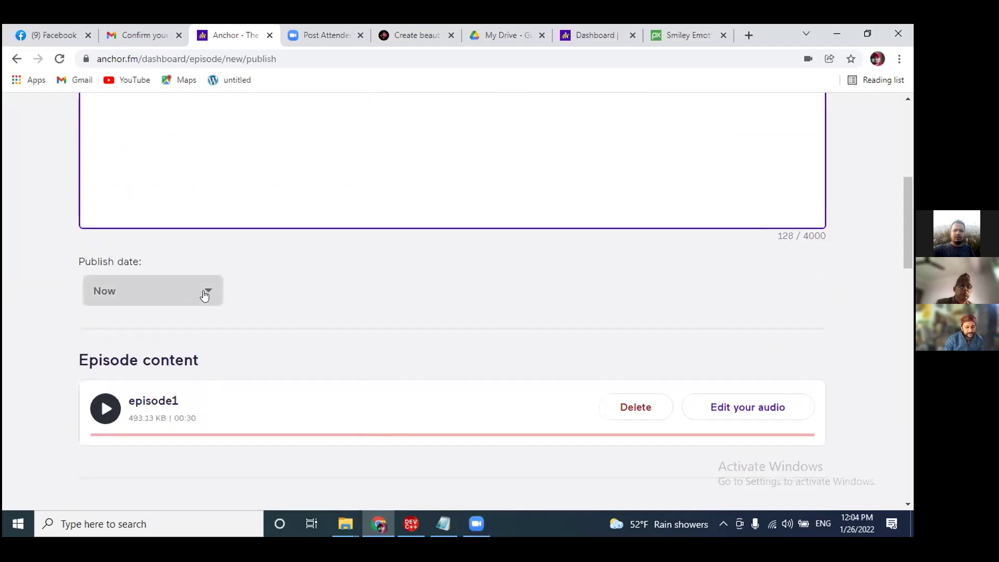
left_click(206, 295)
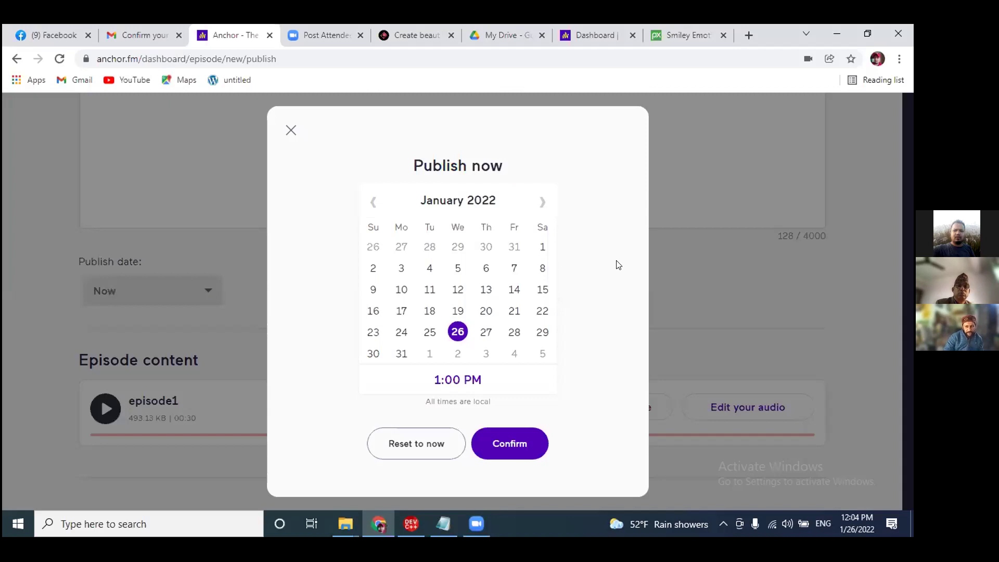
left_click(413, 443)
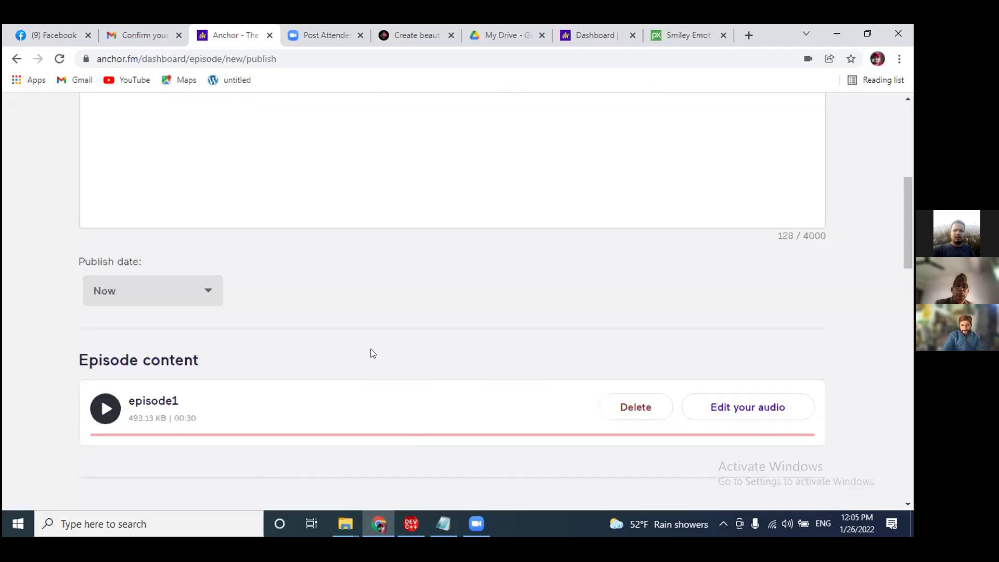
- Customize the episode with season number 1, episode number 1 and the Trailer episode type
scroll(442, 323, "down", 4)
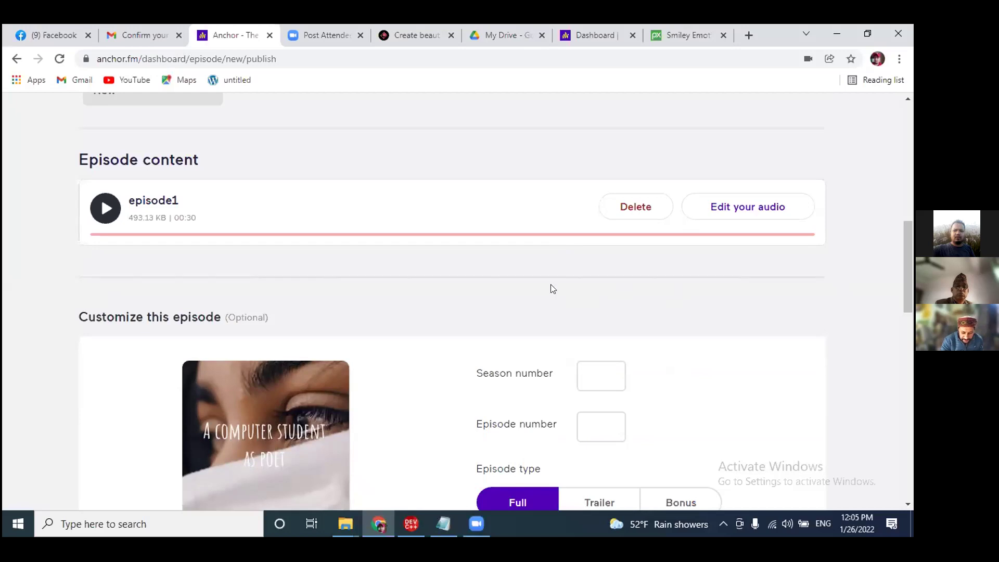
scroll(734, 279, "down", 1)
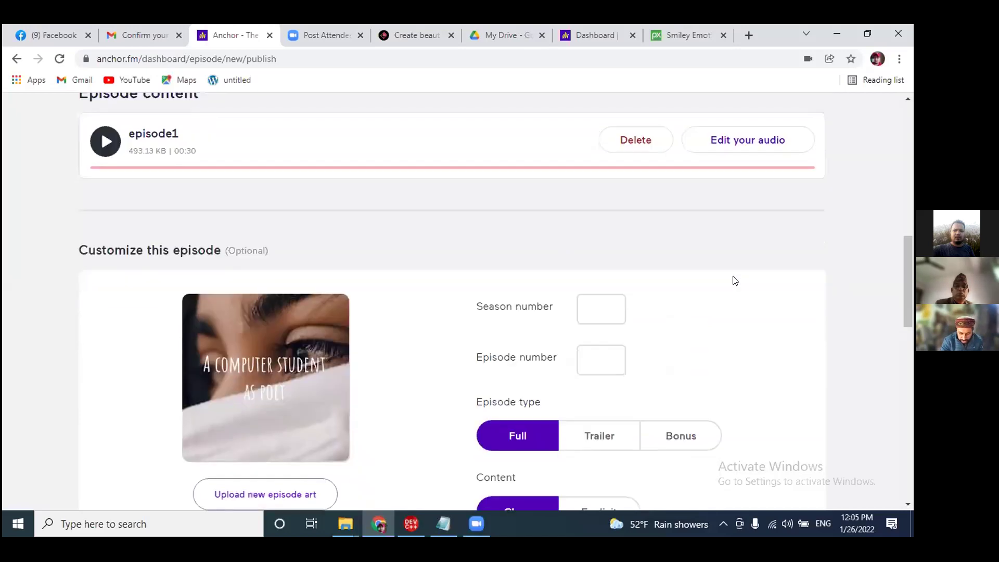
scroll(852, 299, "down", 1)
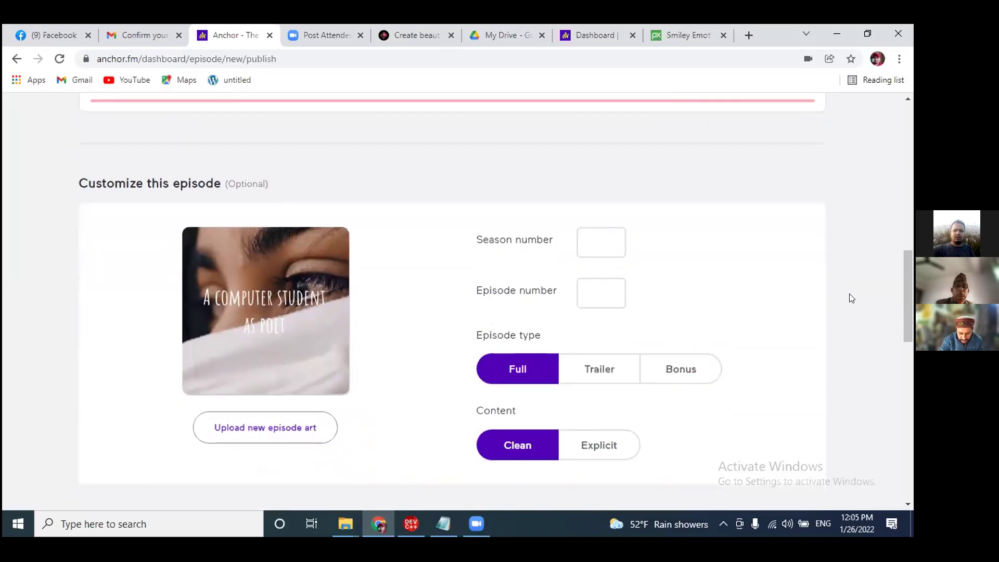
scroll(851, 299, "up", 1)
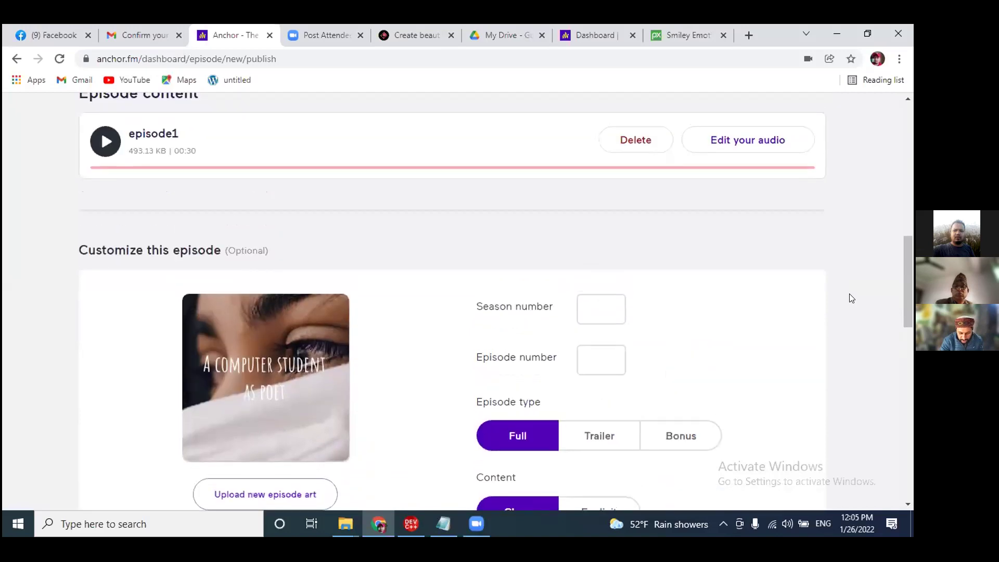
scroll(851, 298, "down", 1)
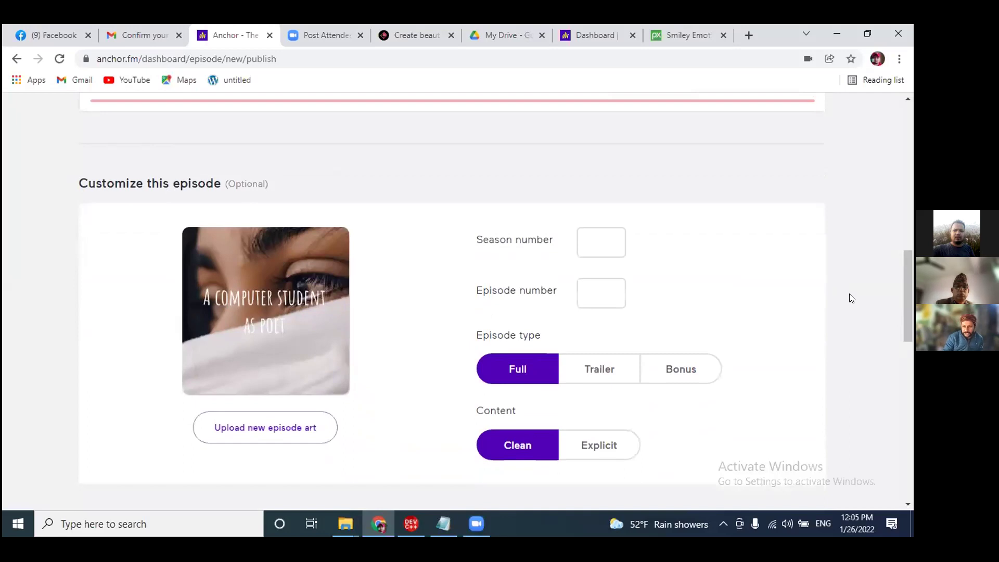
scroll(852, 299, "down", 1)
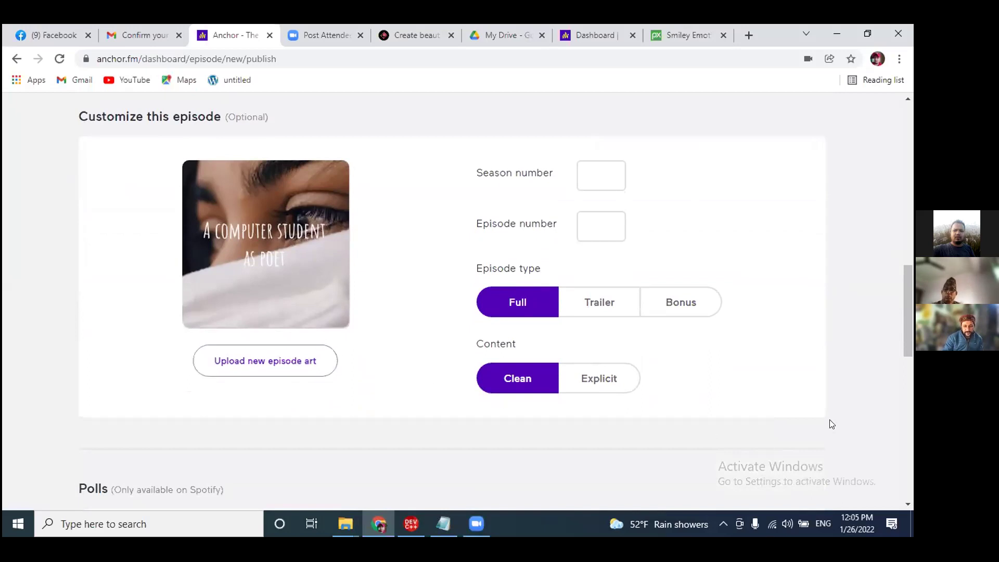
scroll(833, 407, "up", 1)
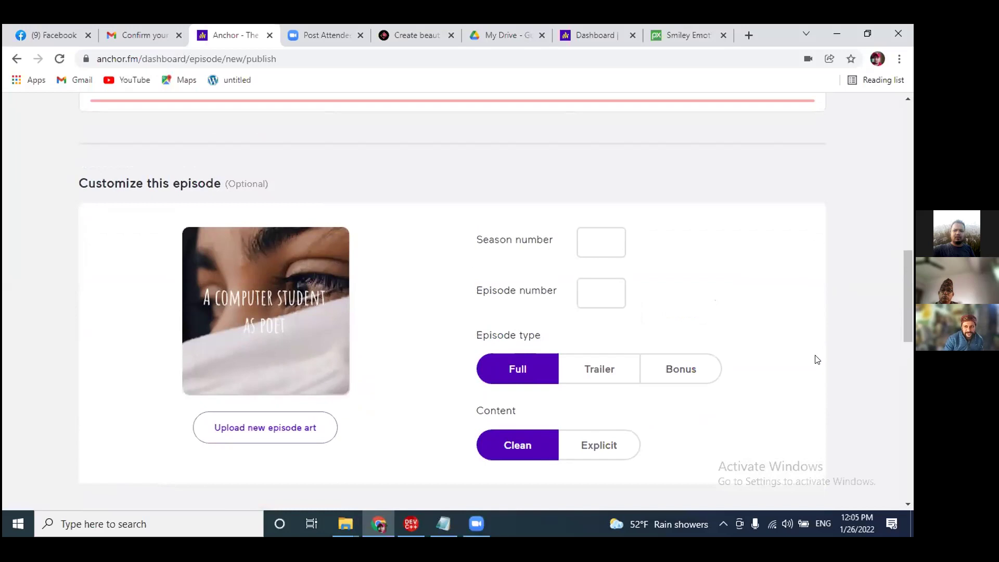
scroll(818, 360, "down", 1)
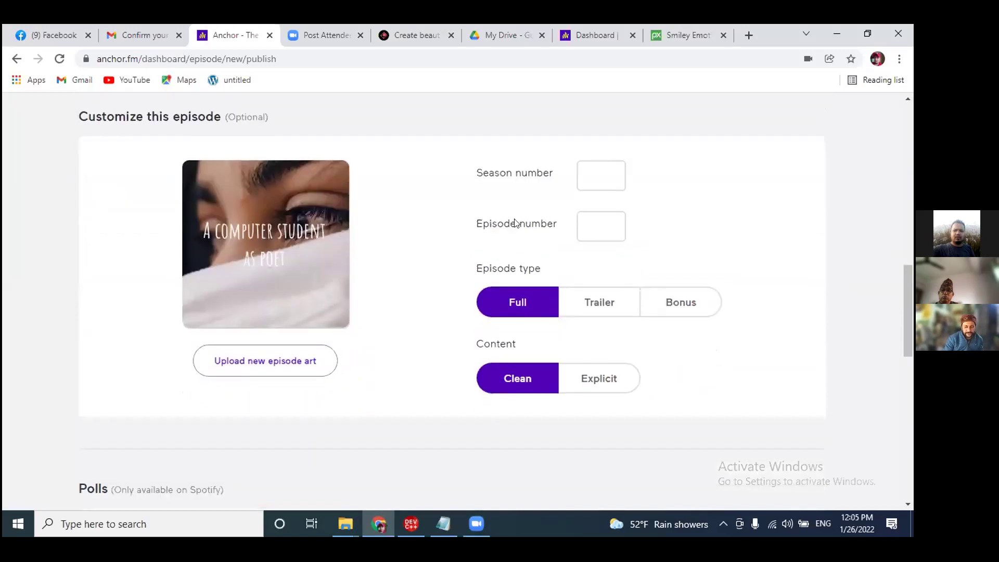
left_click(590, 169)
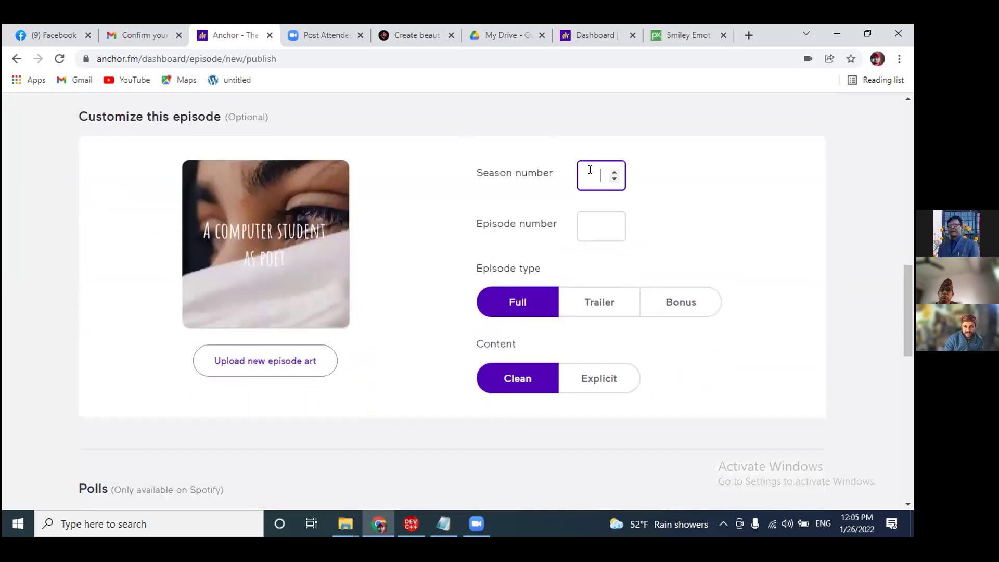
type("1")
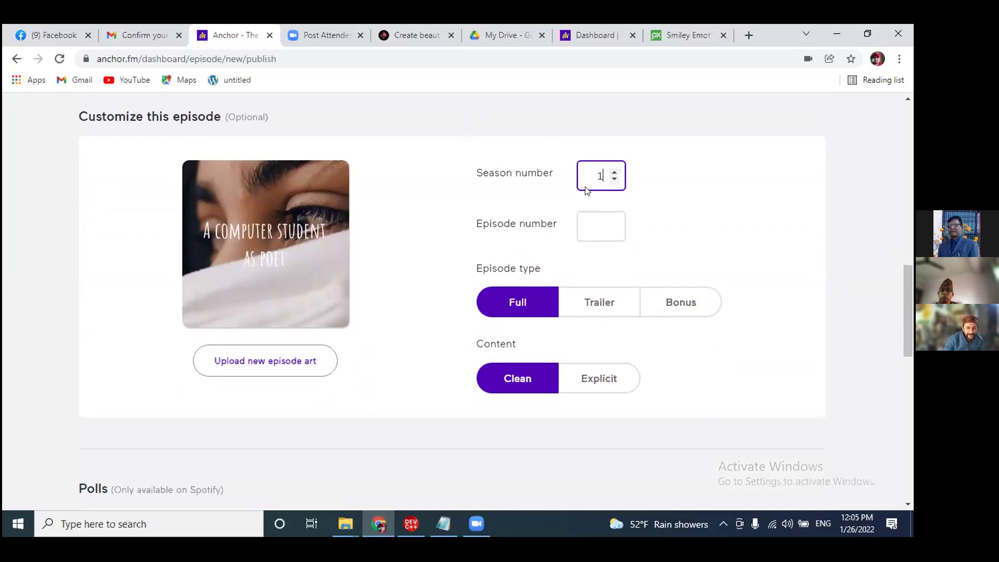
left_click(590, 222)
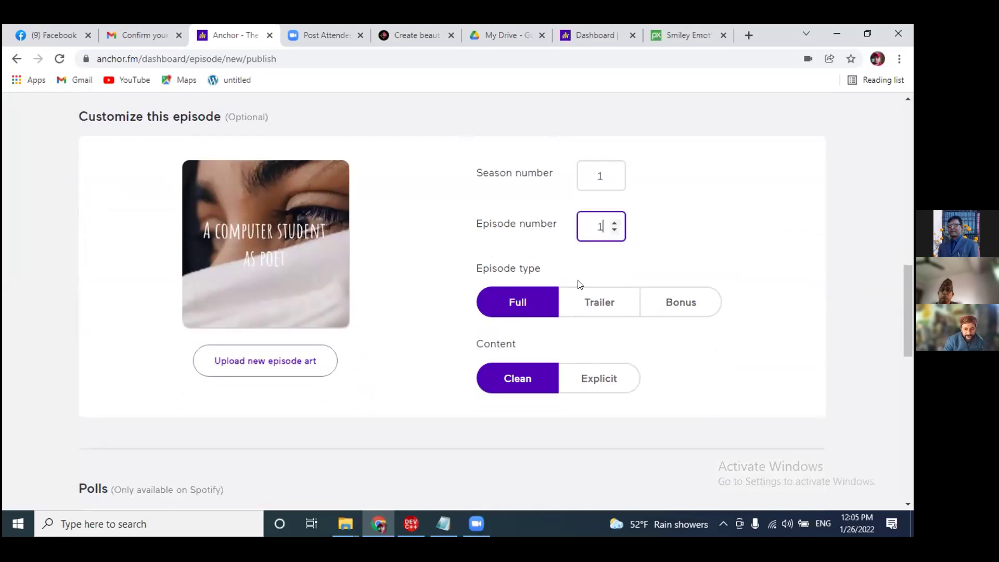
left_click(597, 301)
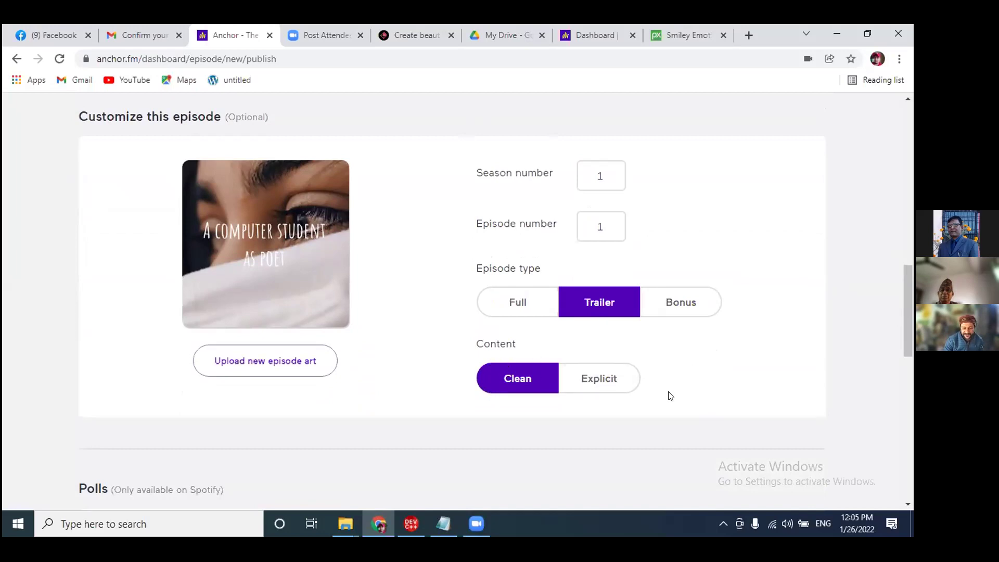
- Review the Polls and Q&A sections of the episode options, including the entered title and description
scroll(713, 377, "down", 2)
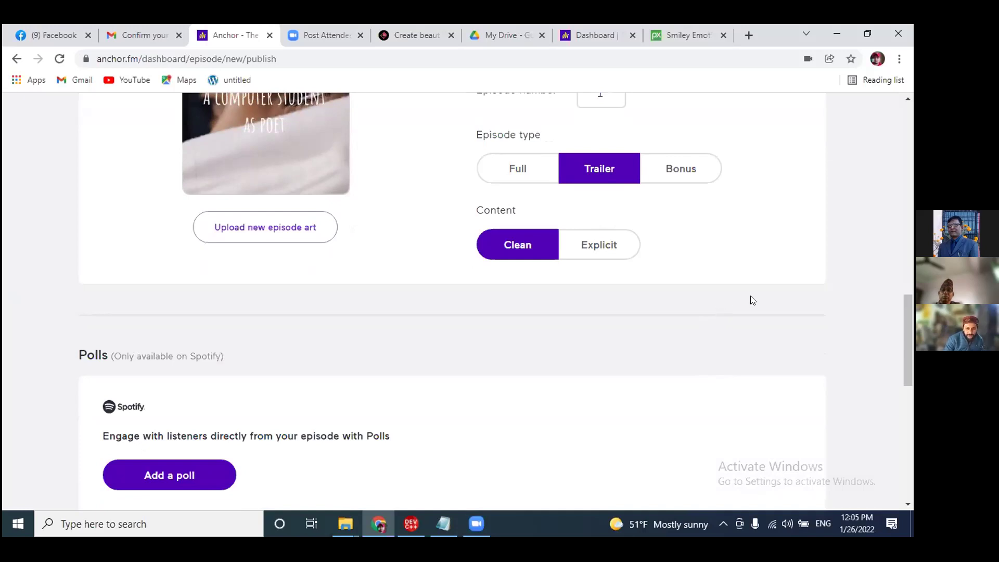
scroll(719, 299, "down", 3)
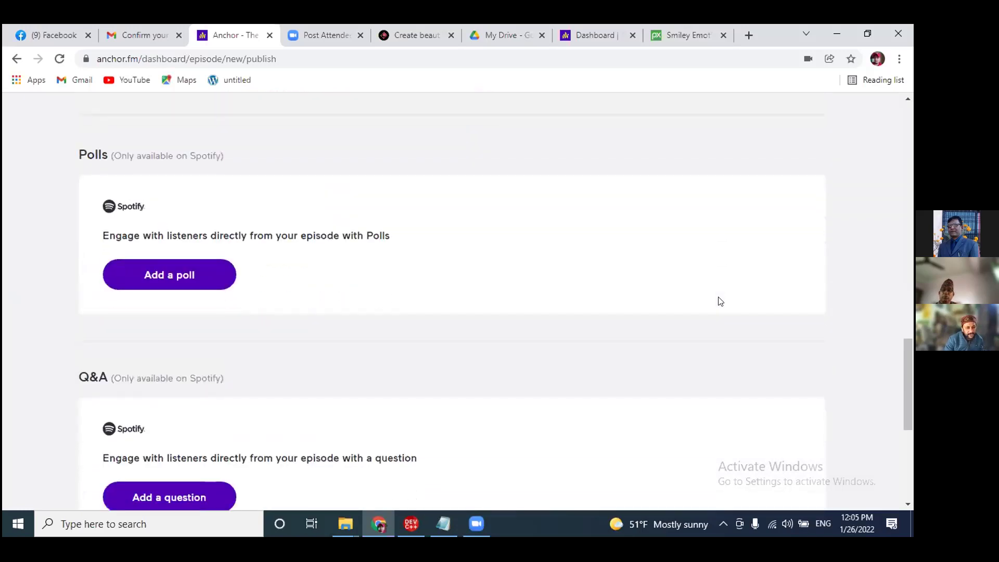
scroll(722, 297, "down", 1)
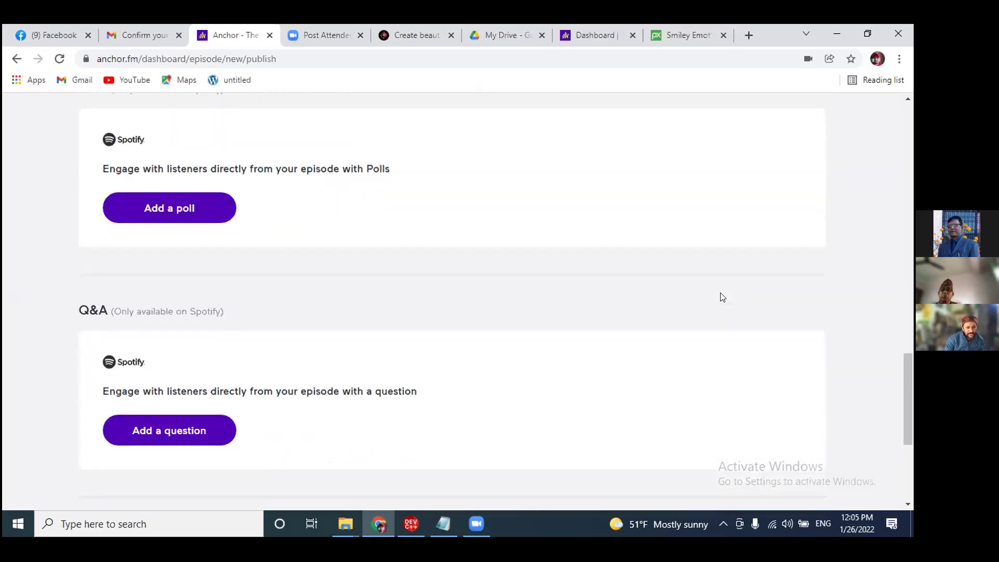
scroll(722, 298, "down", 2)
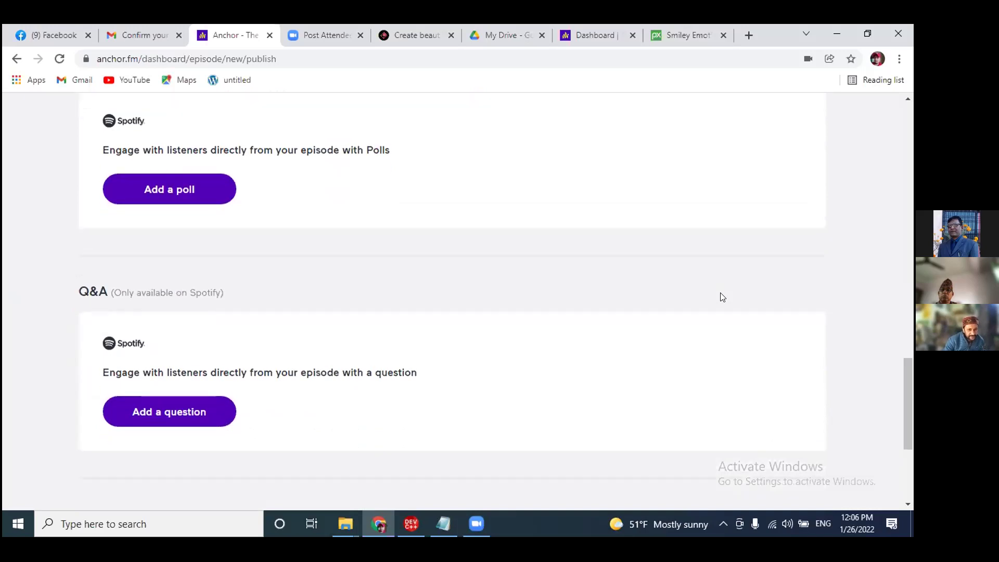
scroll(723, 297, "down", 1)
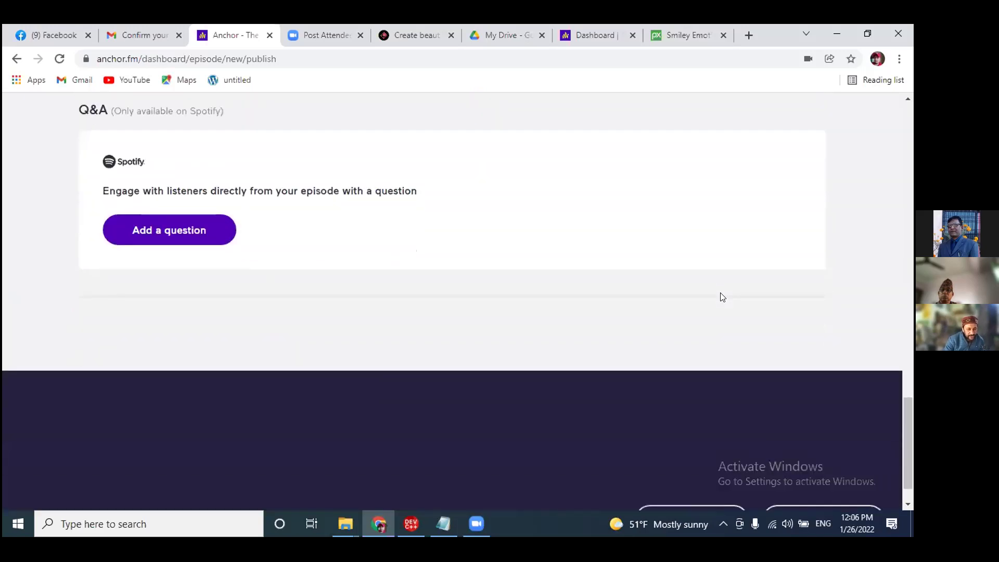
scroll(723, 297, "down", 1)
scroll(723, 297, "up", 7)
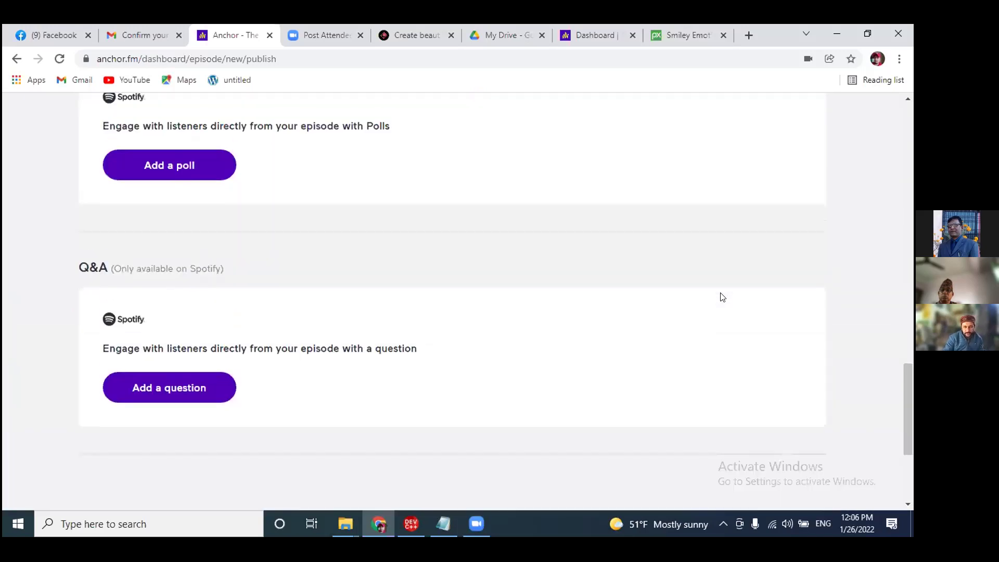
scroll(723, 297, "up", 10)
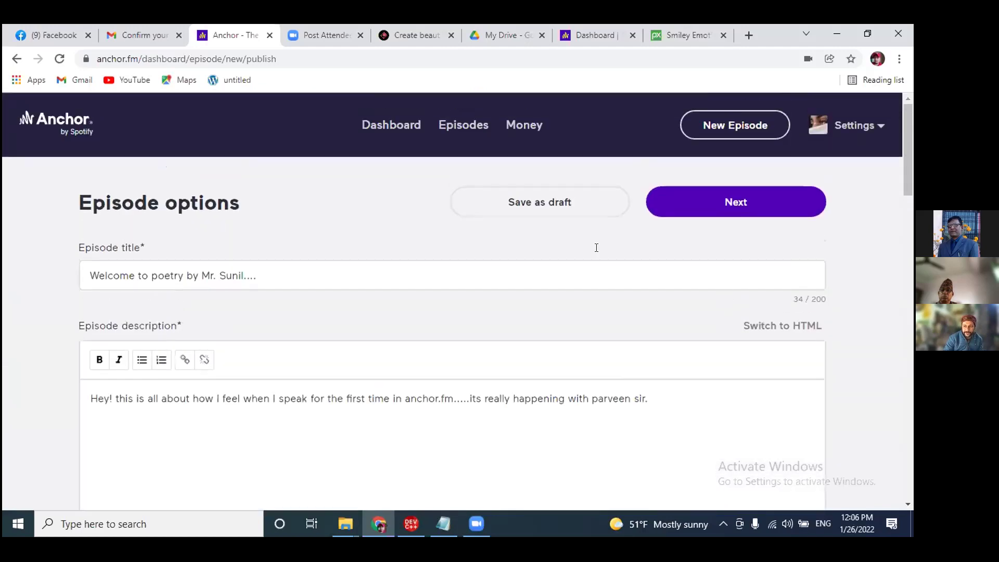
- Publish the episode to Anchor and Spotify and continue to the podcast availability page
left_click(732, 204)
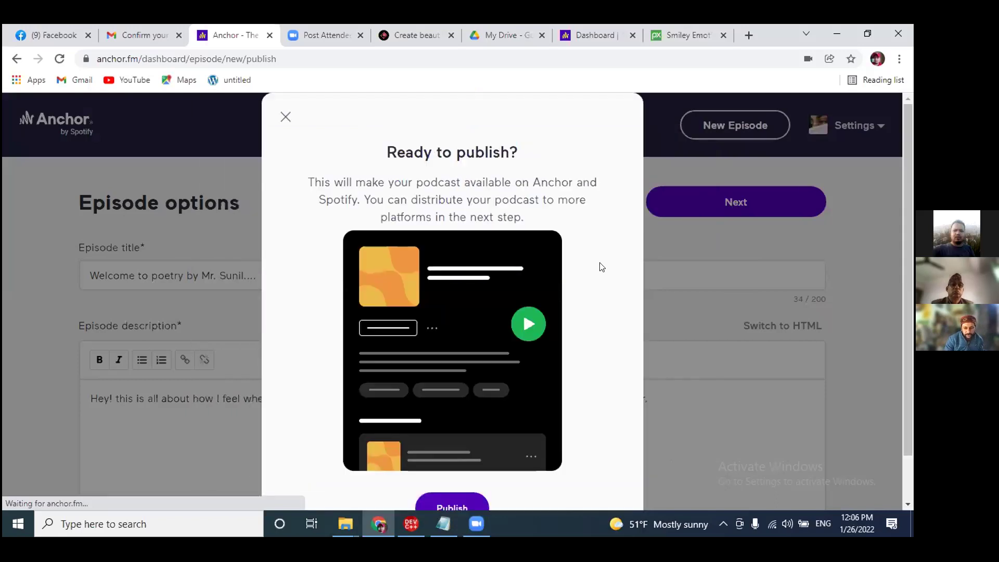
scroll(605, 274, "down", 1)
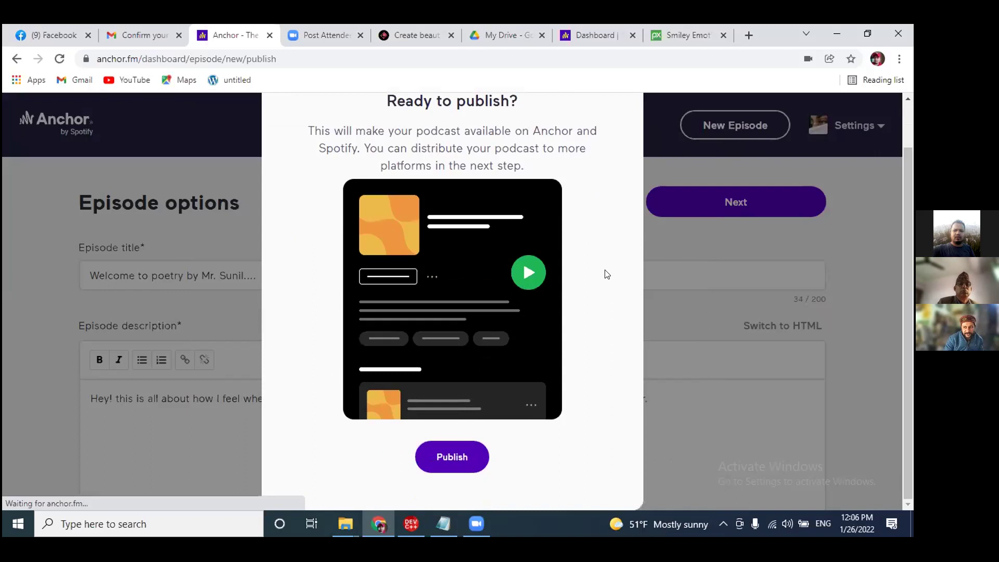
scroll(607, 274, "up", 1)
scroll(607, 274, "down", 1)
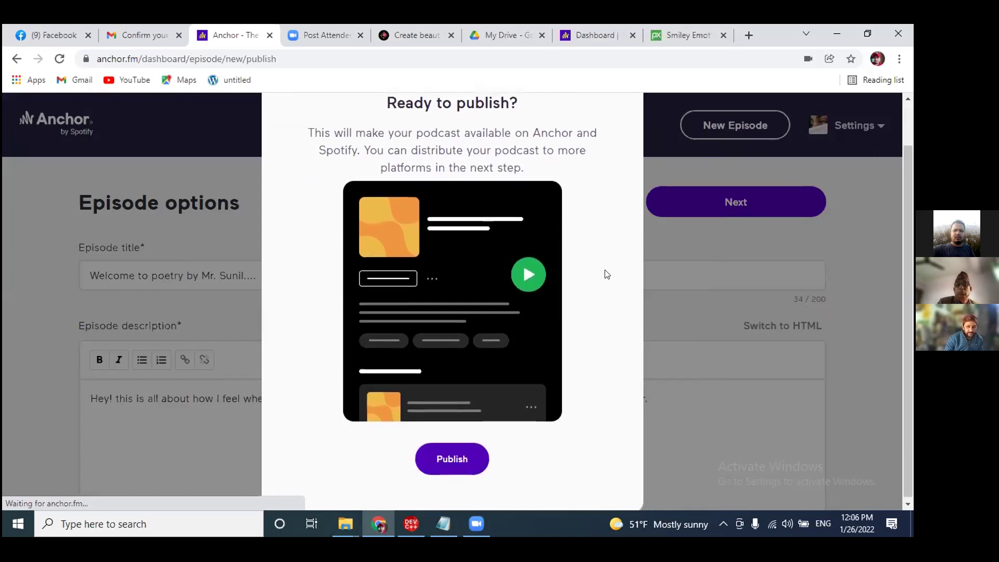
left_click(457, 451)
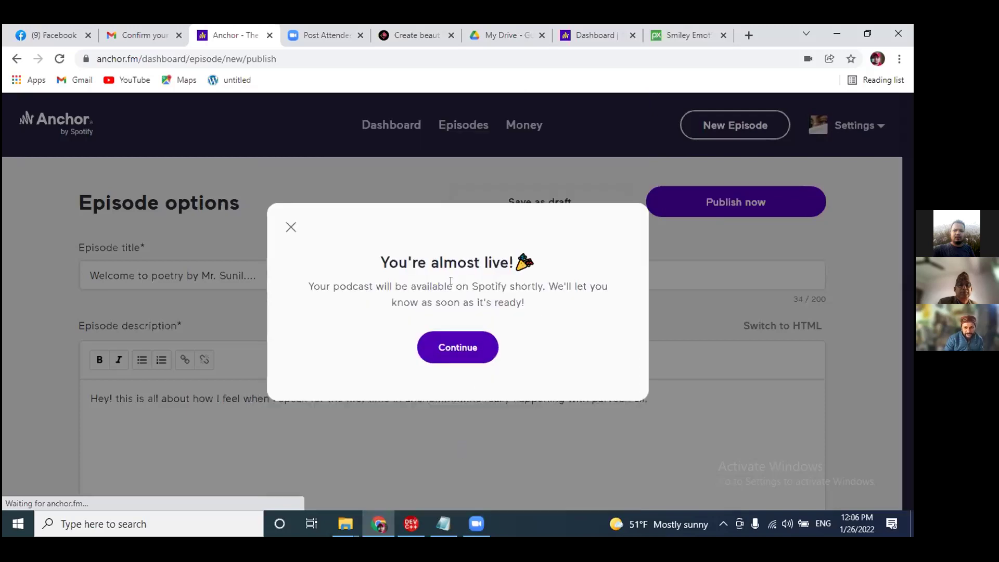
left_click(467, 349)
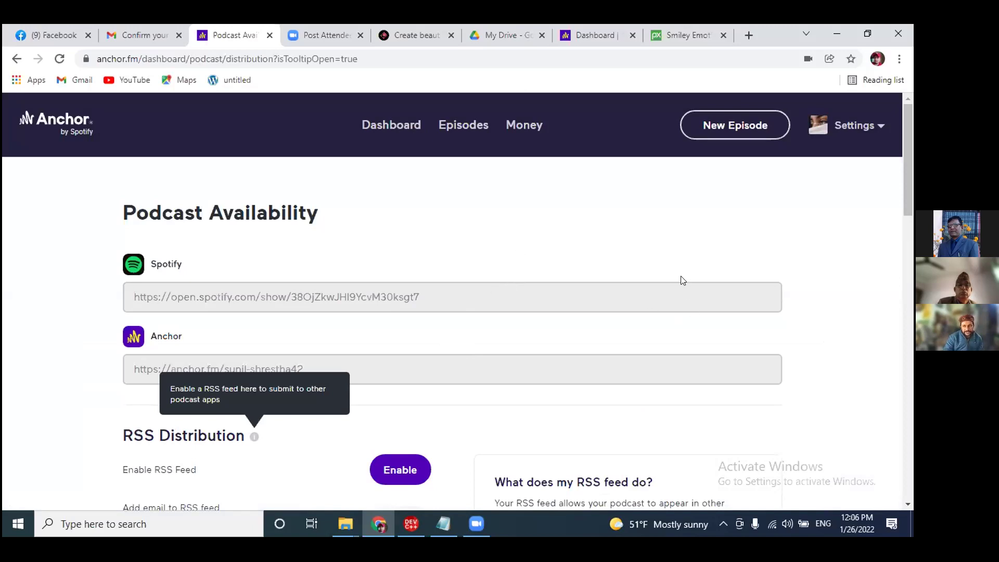
- Review the RSS distribution settings and the other podcast platforms on the availability page
scroll(682, 281, "down", 3)
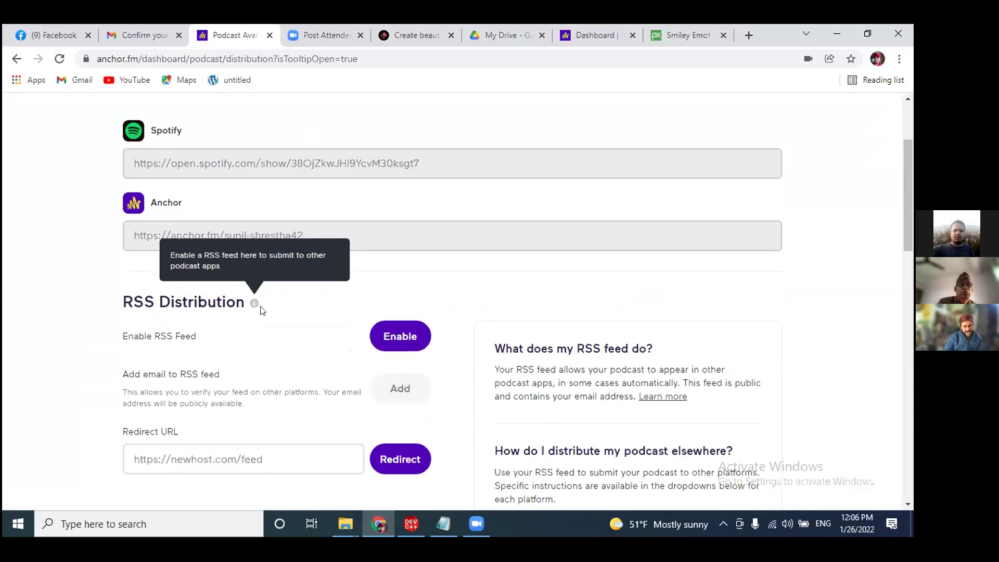
scroll(292, 342, "down", 3)
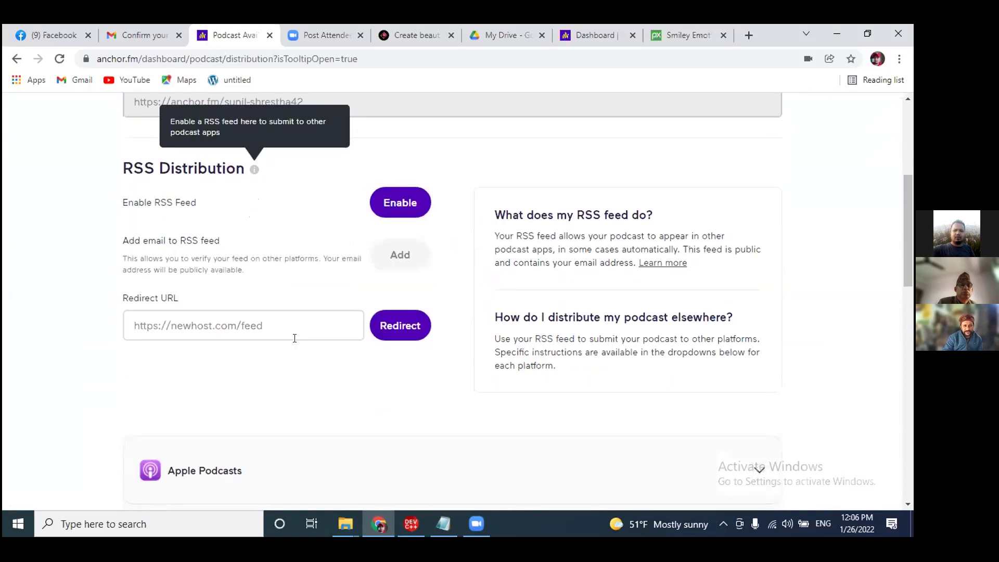
scroll(380, 387, "down", 2)
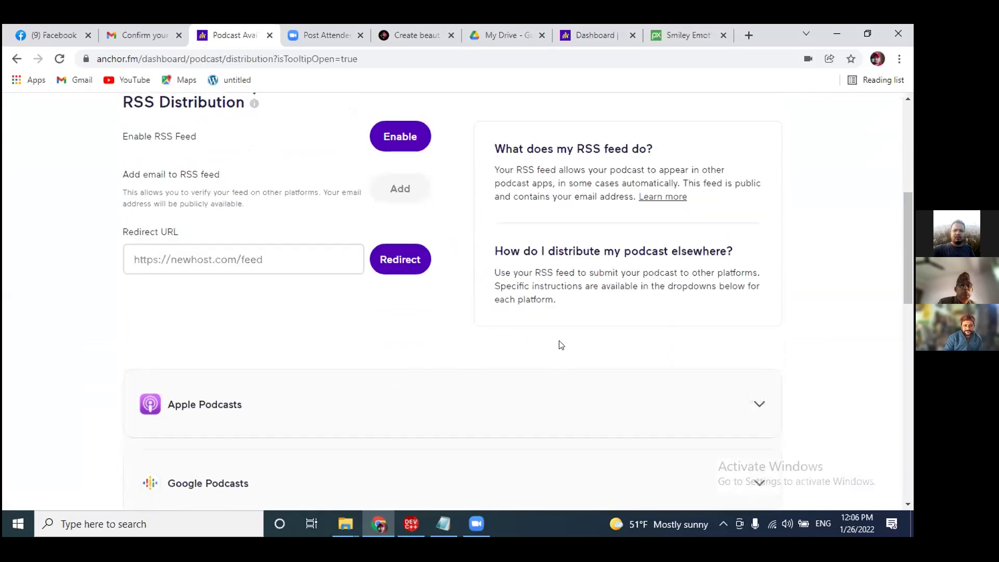
scroll(558, 343, "up", 7)
- Open the dashboard and review the podcast summary and the onboarding checklist below it
left_click(382, 126)
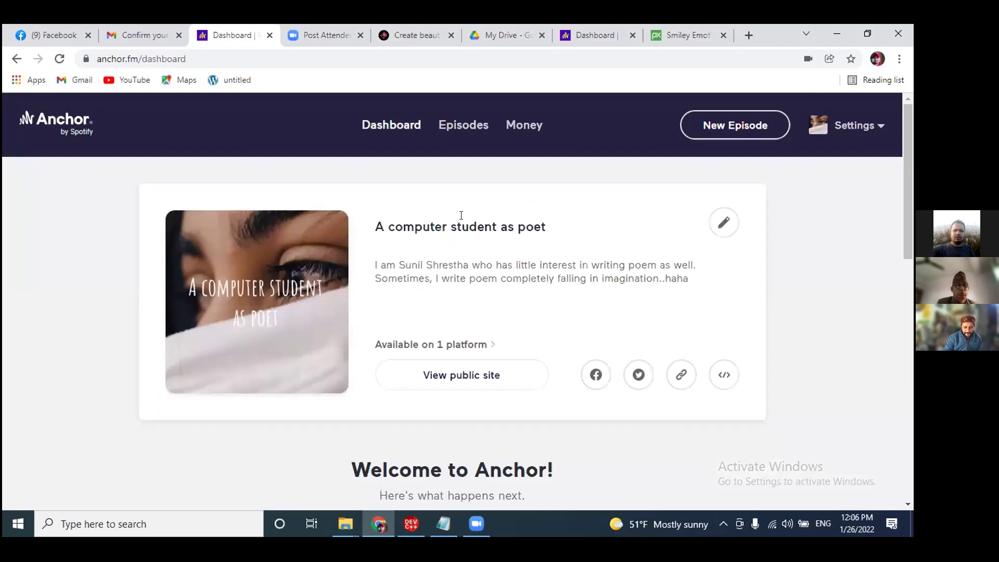
scroll(552, 291, "down", 3)
scroll(552, 296, "down", 4)
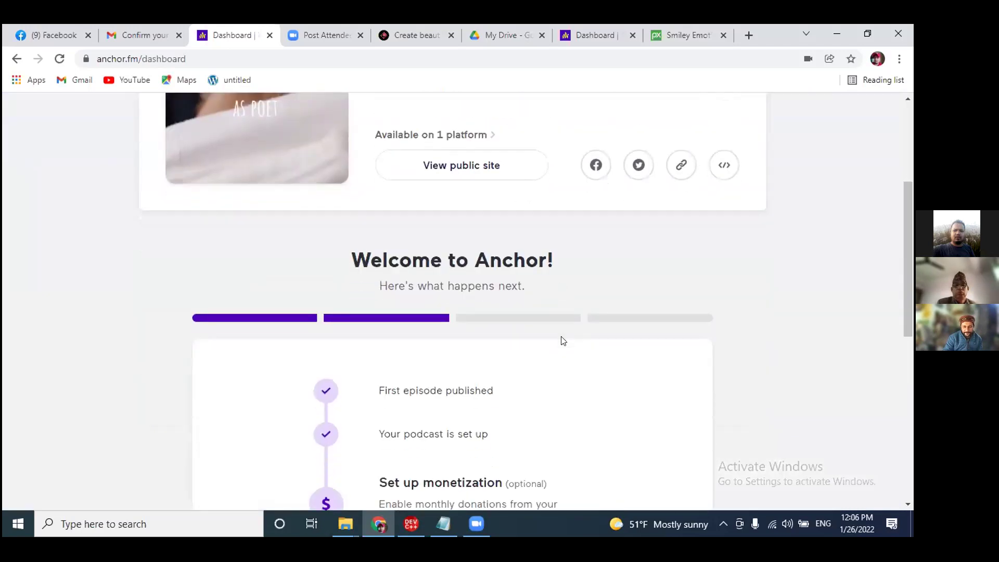
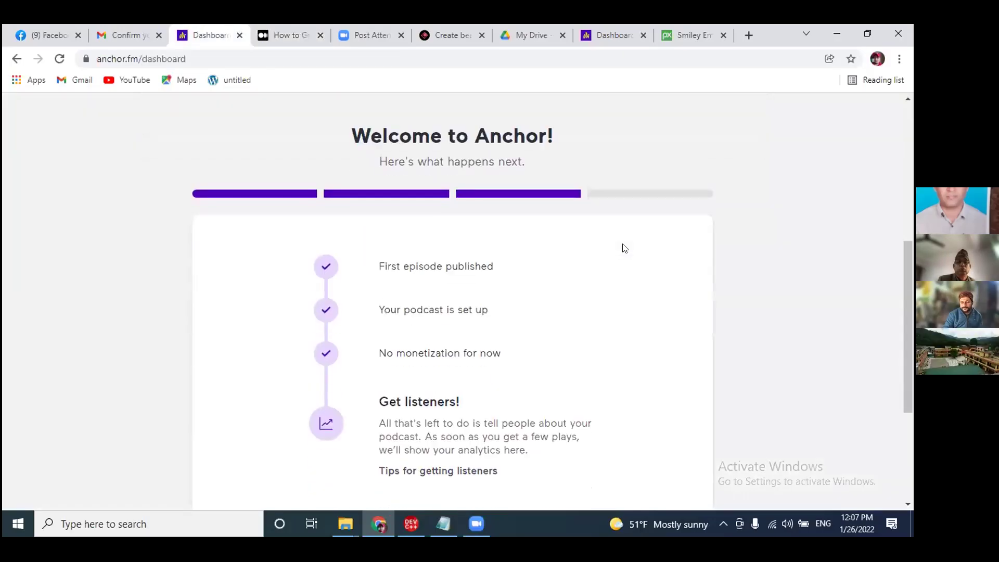
- Copy the share link of the podcast "A computer student as poet" from its dashboard card
scroll(625, 248, "up", 1)
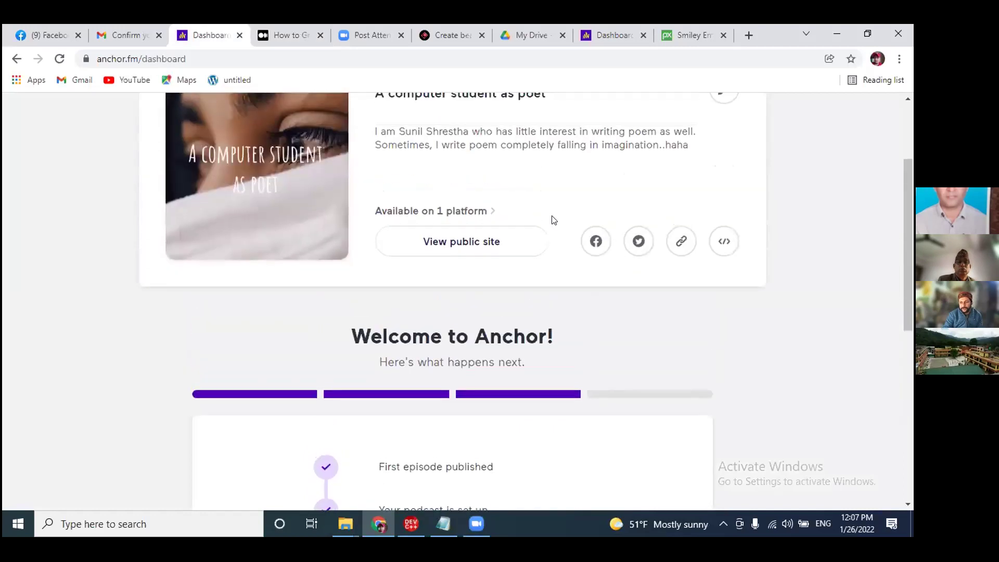
scroll(616, 319, "up", 2)
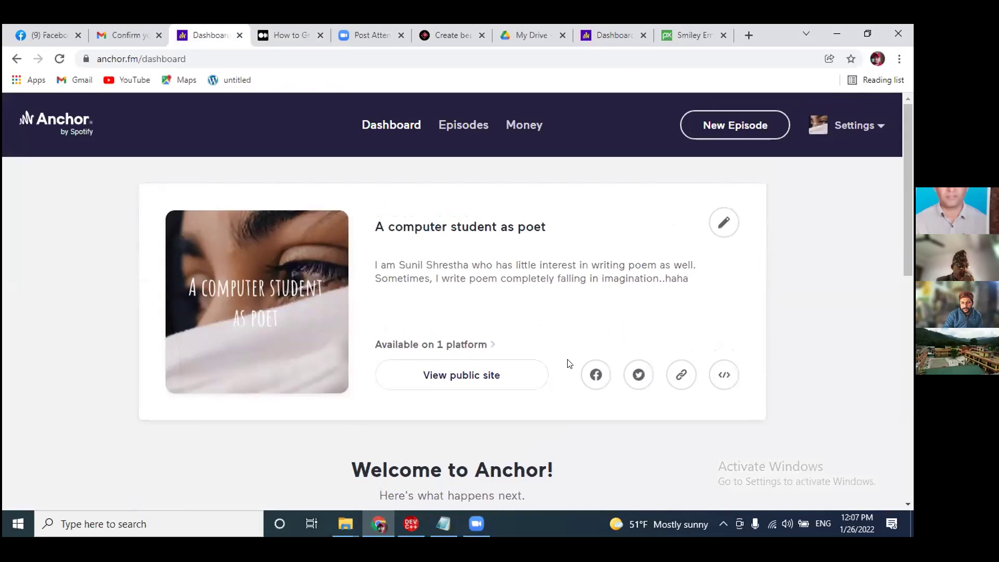
left_click(681, 376)
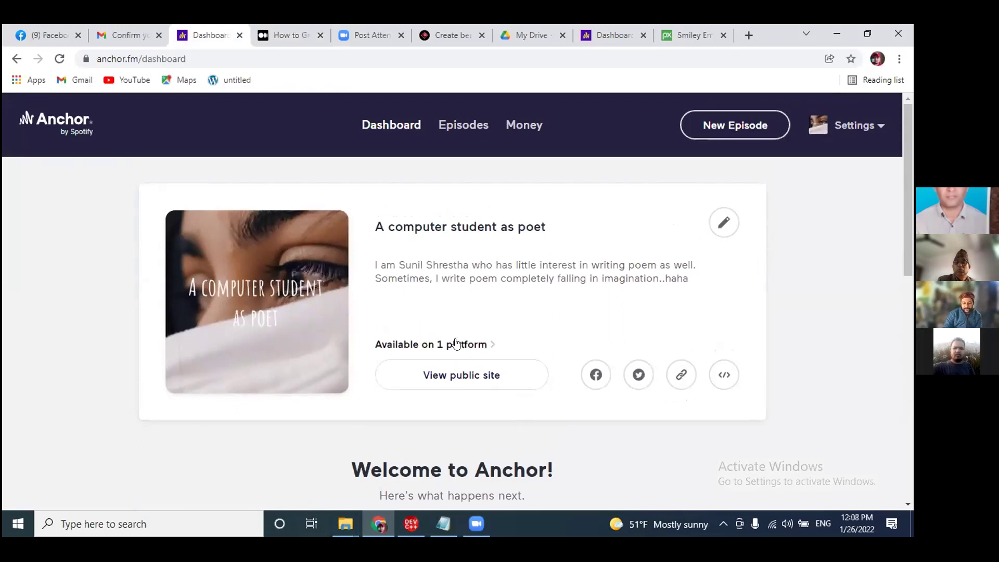
- Open the podcast availability page from the dashboard, examine its Spotify and Anchor links and RSS section, and return to the dashboard
left_click(493, 348)
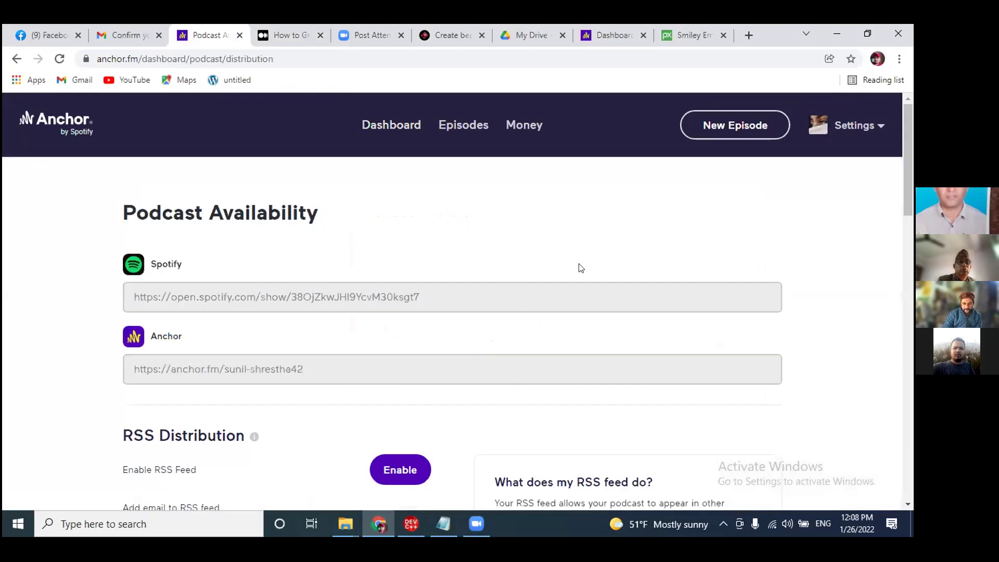
scroll(579, 259, "down", 1)
scroll(579, 257, "down", 2)
scroll(578, 256, "up", 2)
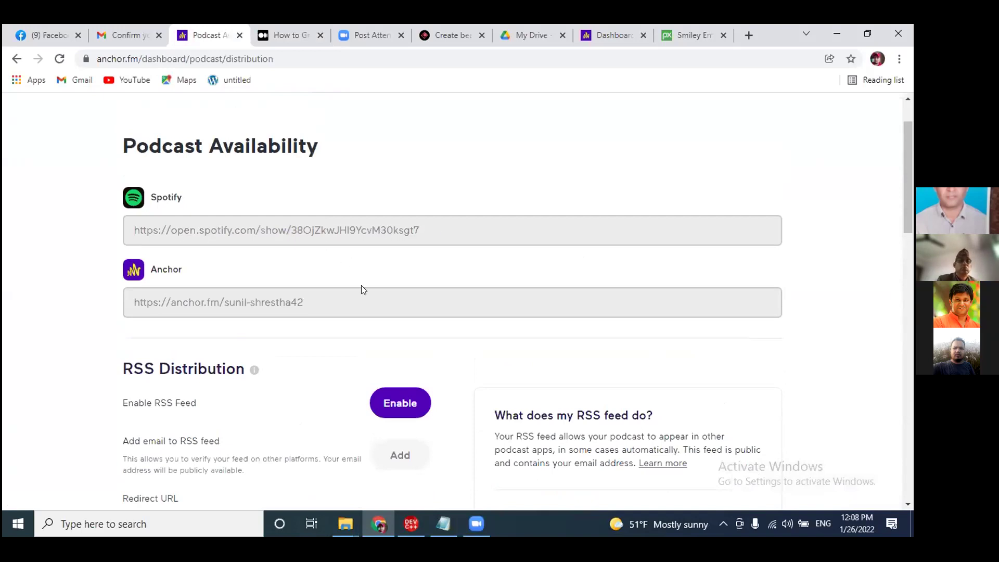
scroll(413, 295, "up", 1)
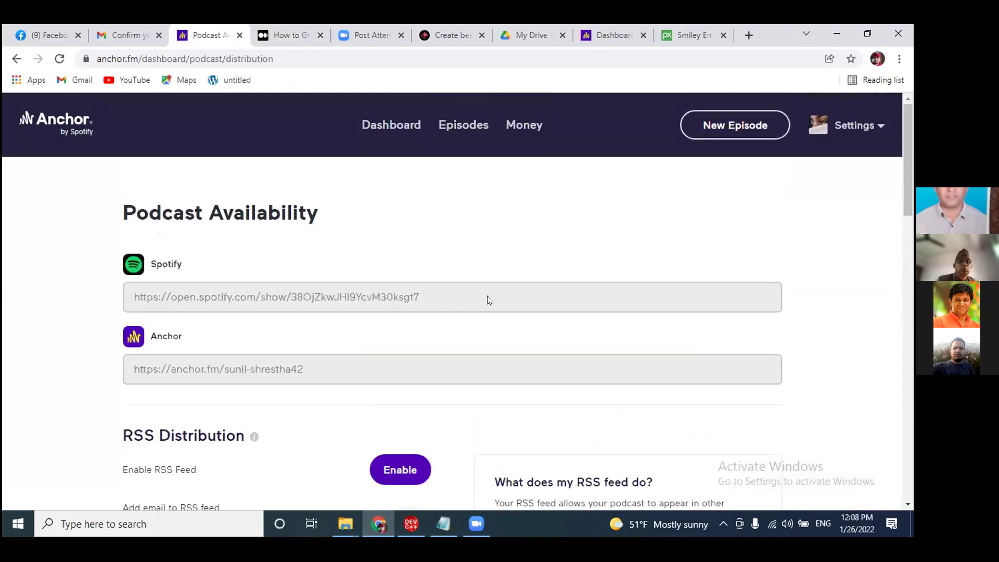
scroll(494, 302, "down", 2)
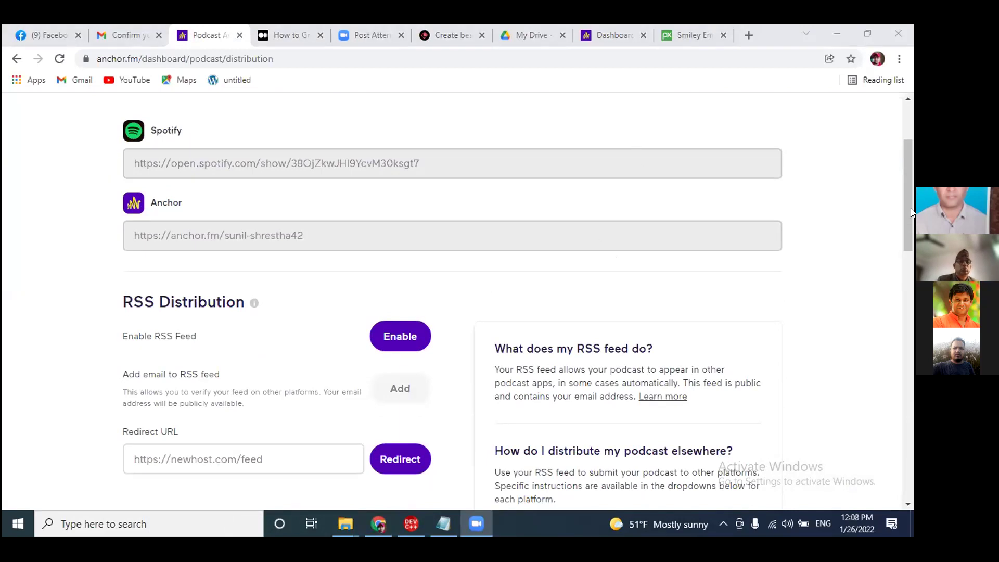
scroll(398, 261, "up", 3)
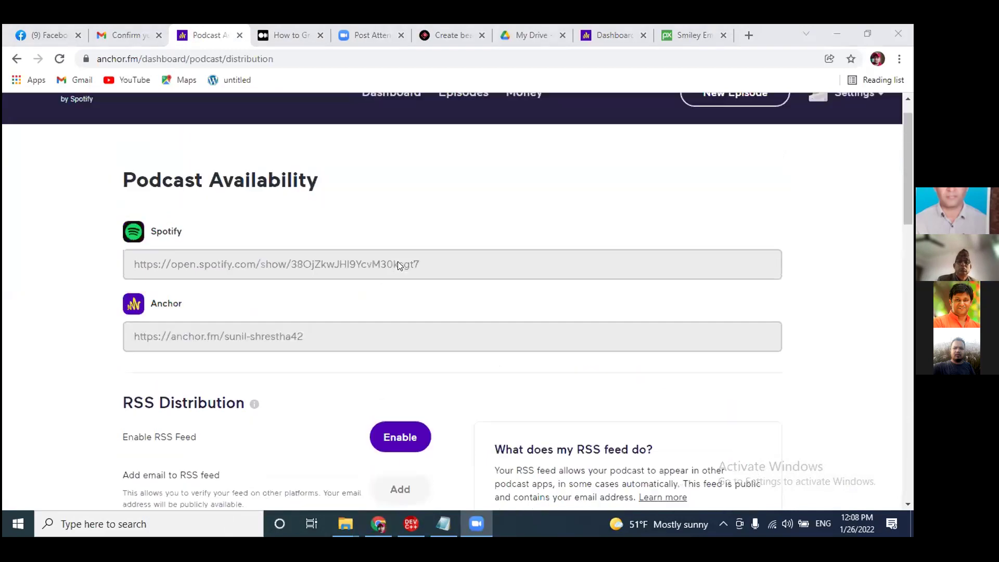
left_click(394, 126)
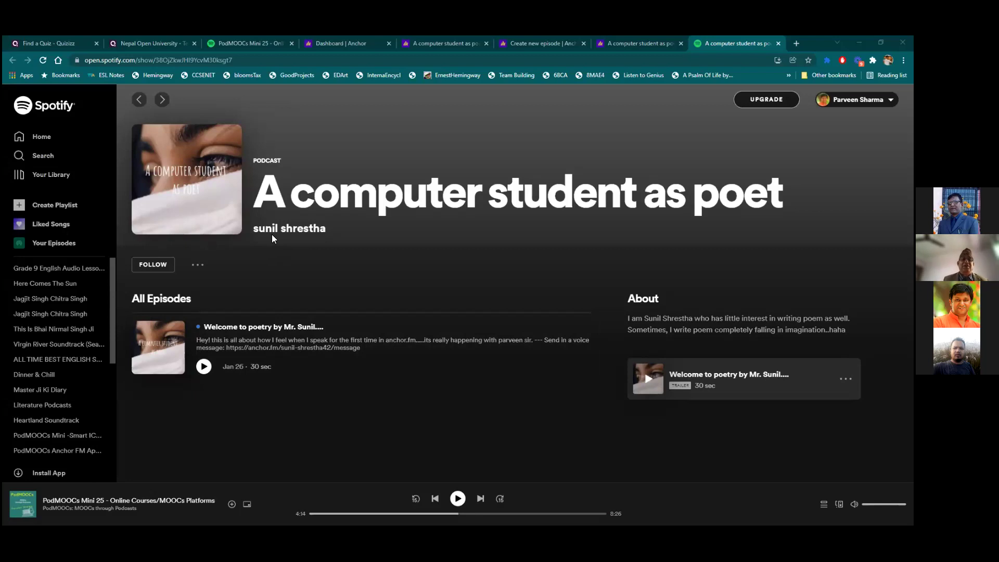
- Play the published episode on the podcast's Spotify page and reload its public Anchor page
left_click(204, 366)
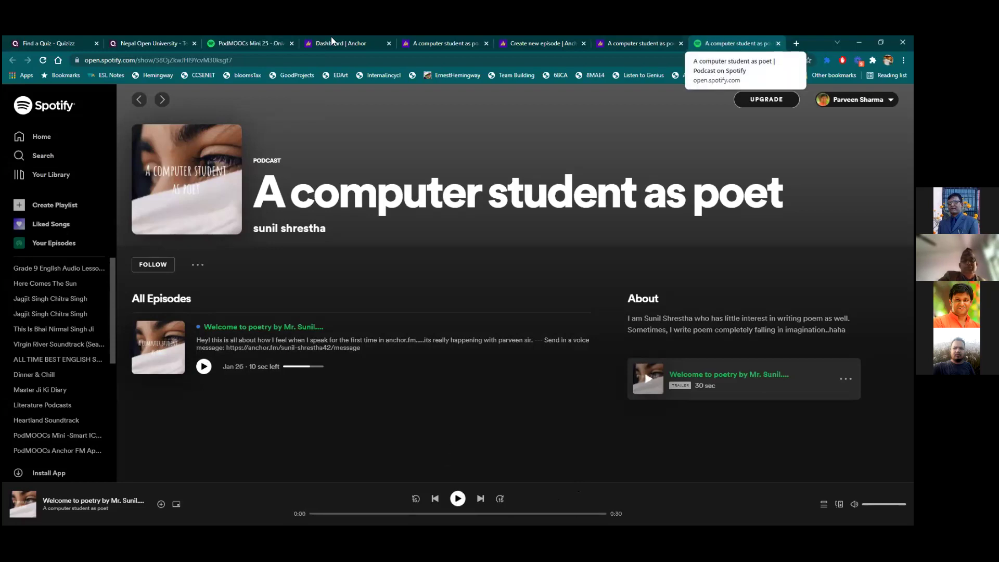
left_click(419, 41)
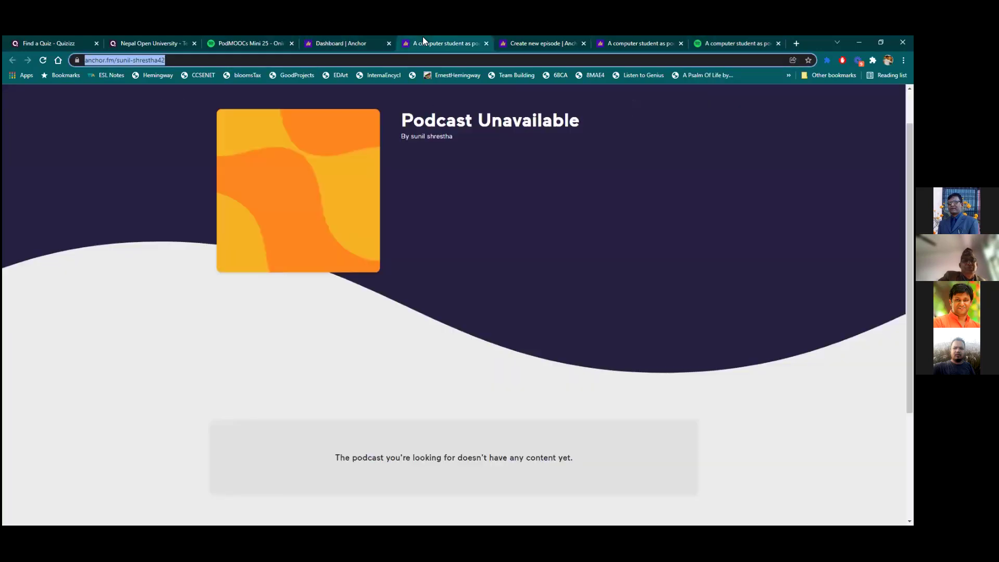
left_click(110, 110)
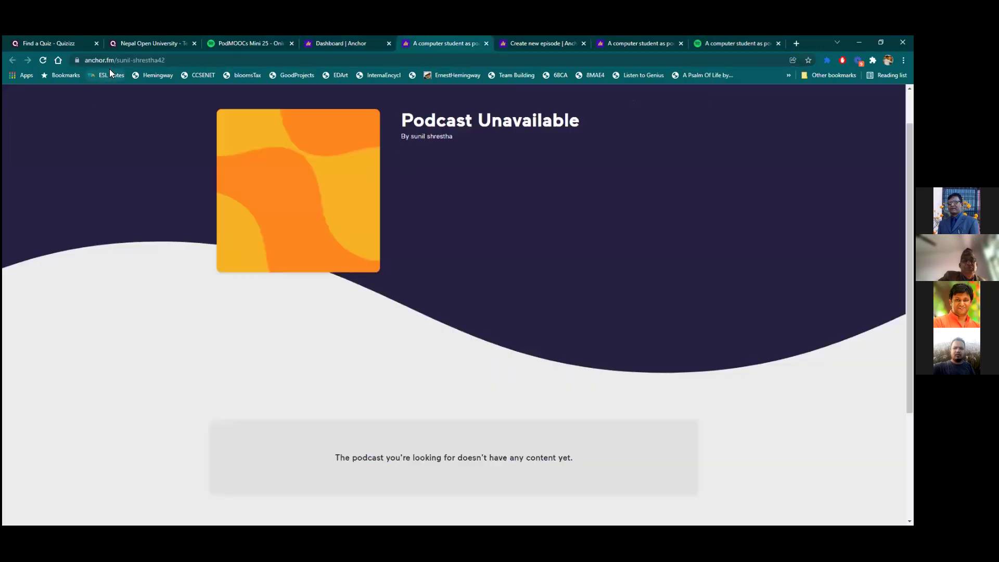
left_click(43, 59)
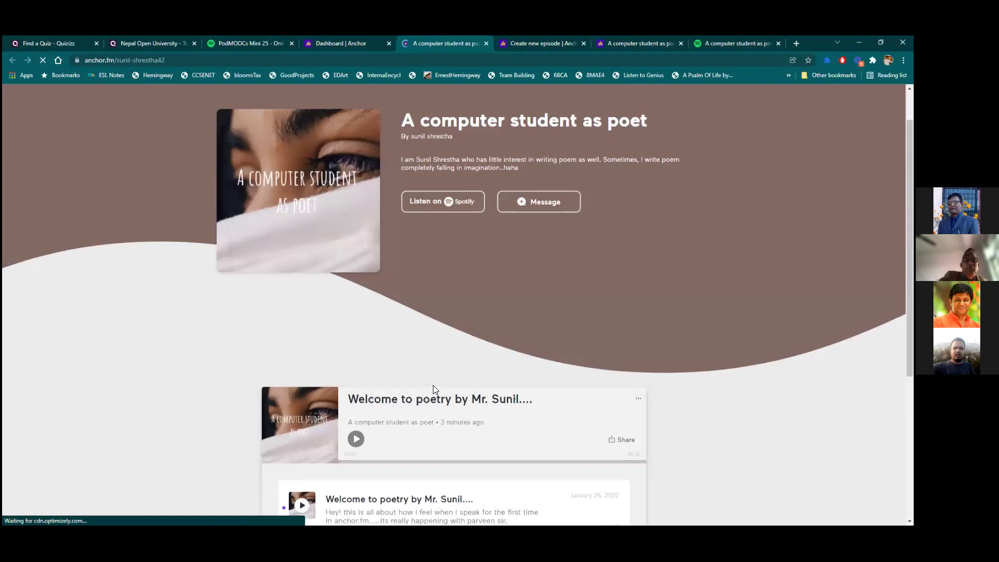
- Record a voice message of about 29 seconds for the podcast "A computer student as poet" and send it
left_click(537, 201)
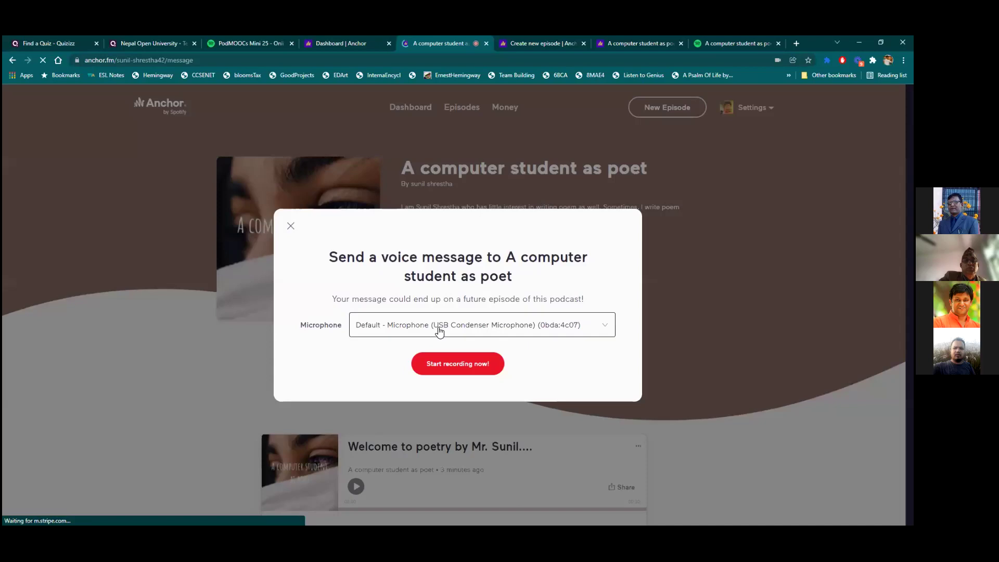
left_click(452, 367)
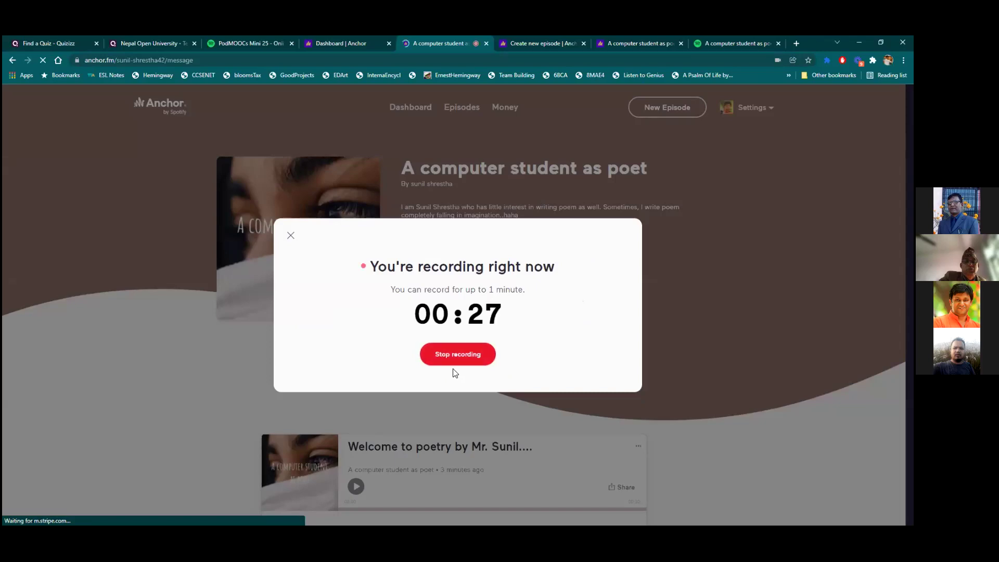
left_click(455, 359)
left_click(431, 313)
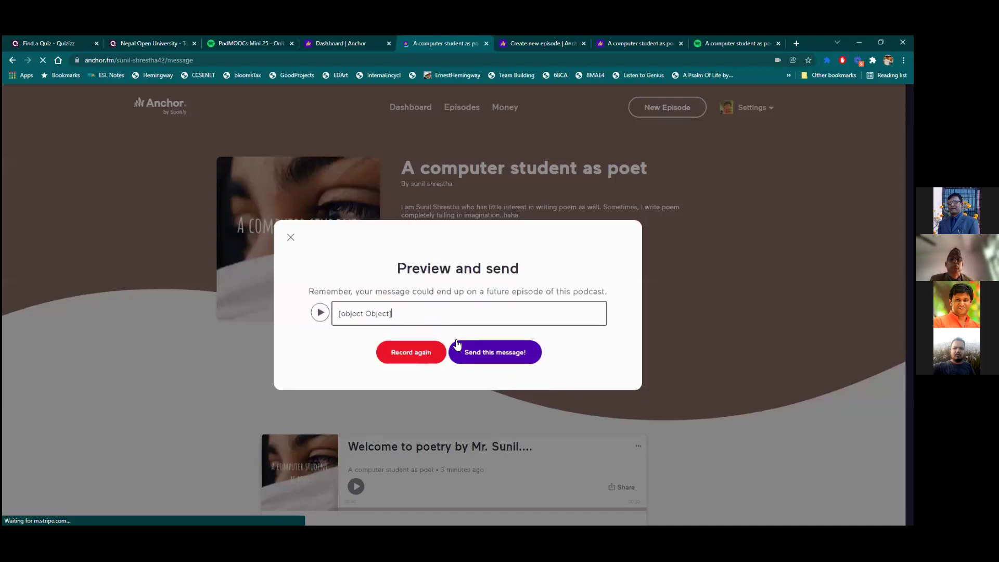
left_click(496, 357)
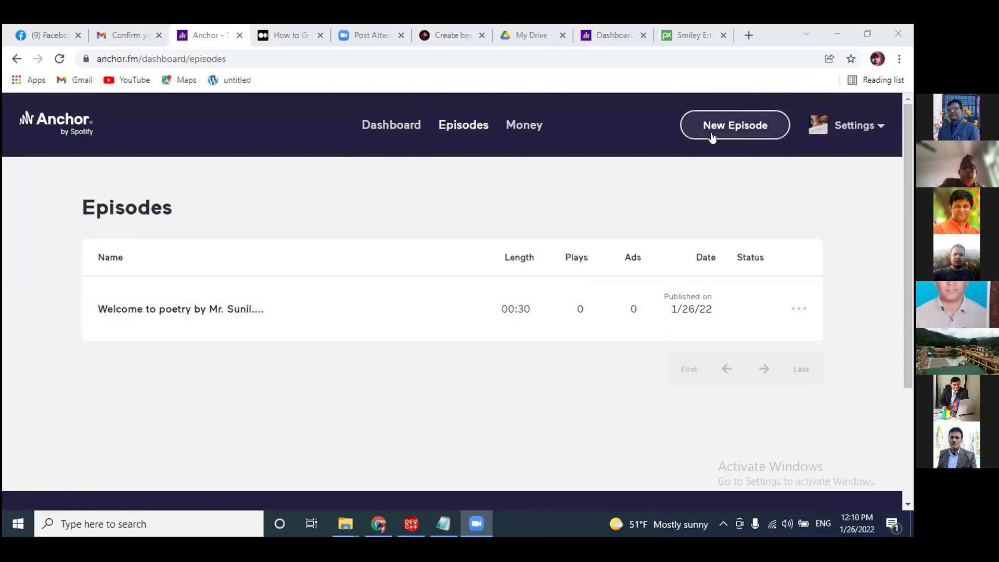
- Start creating a new episode and play the received listener voice message in Messages
left_click(730, 128)
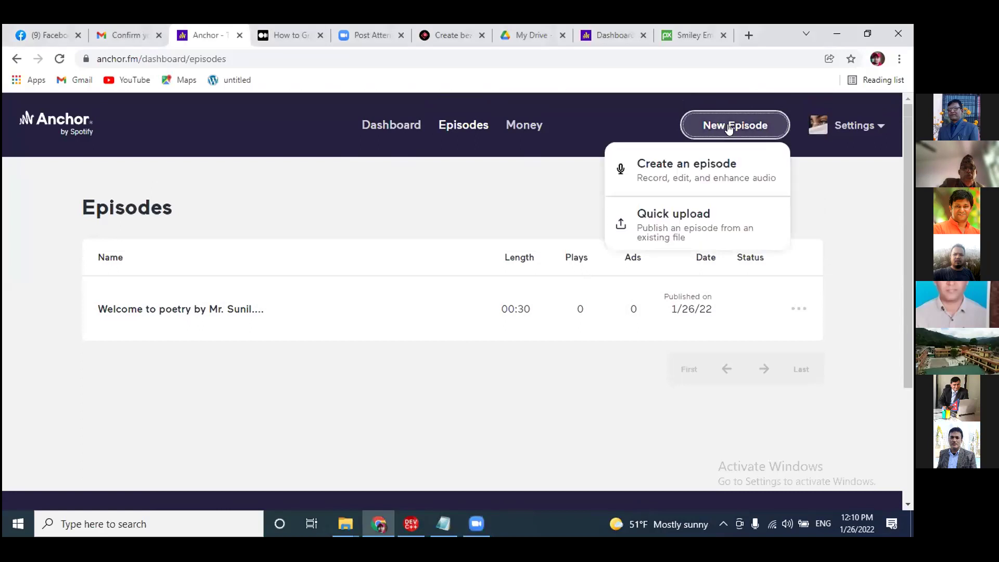
left_click(711, 167)
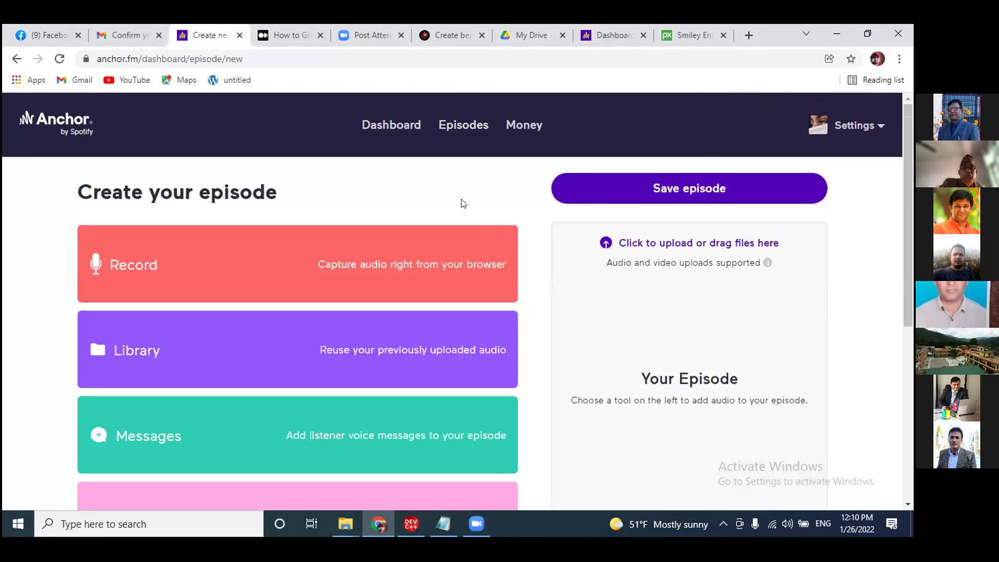
left_click(212, 428)
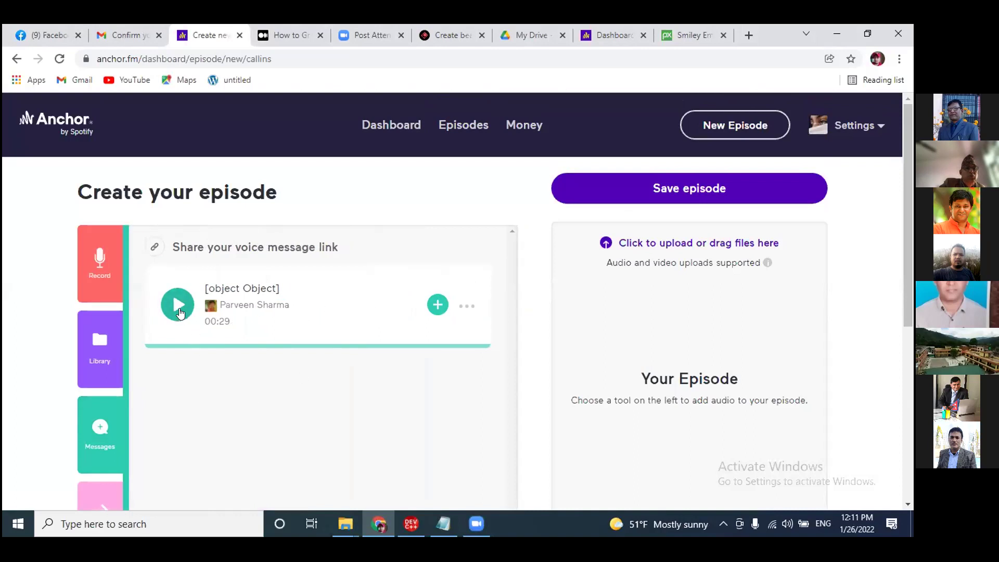
left_click(180, 312)
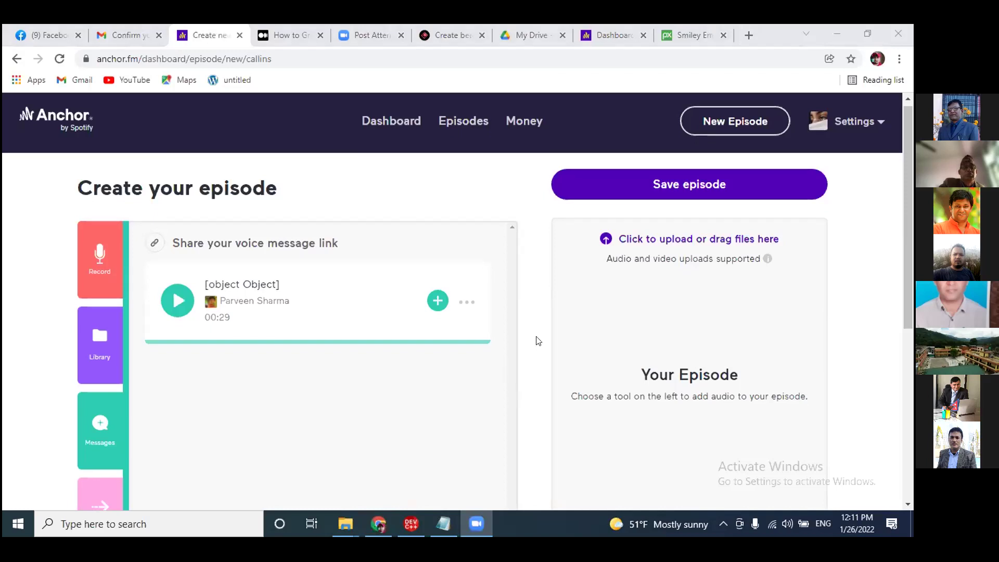
scroll(528, 400, "down", 2)
scroll(529, 402, "up", 2)
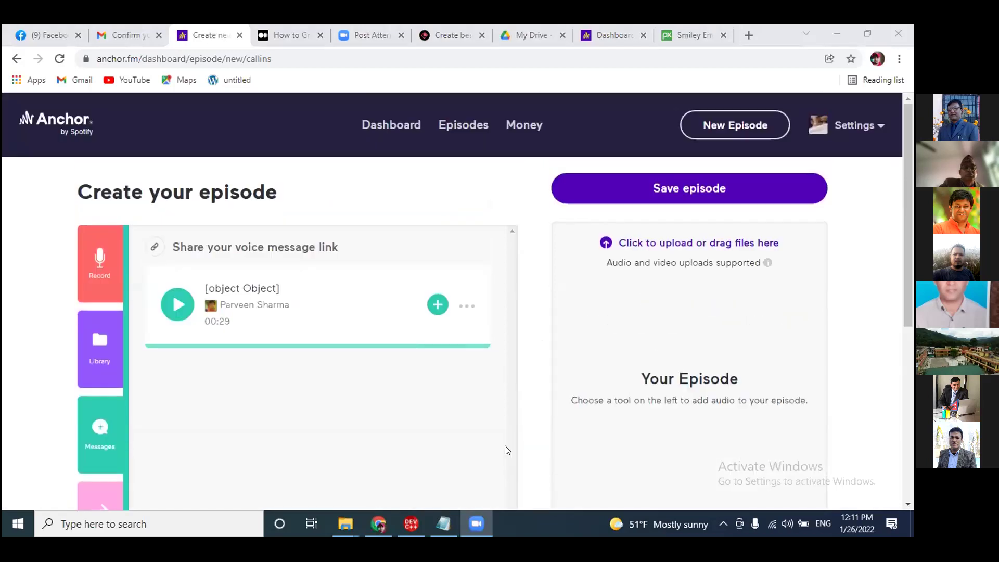
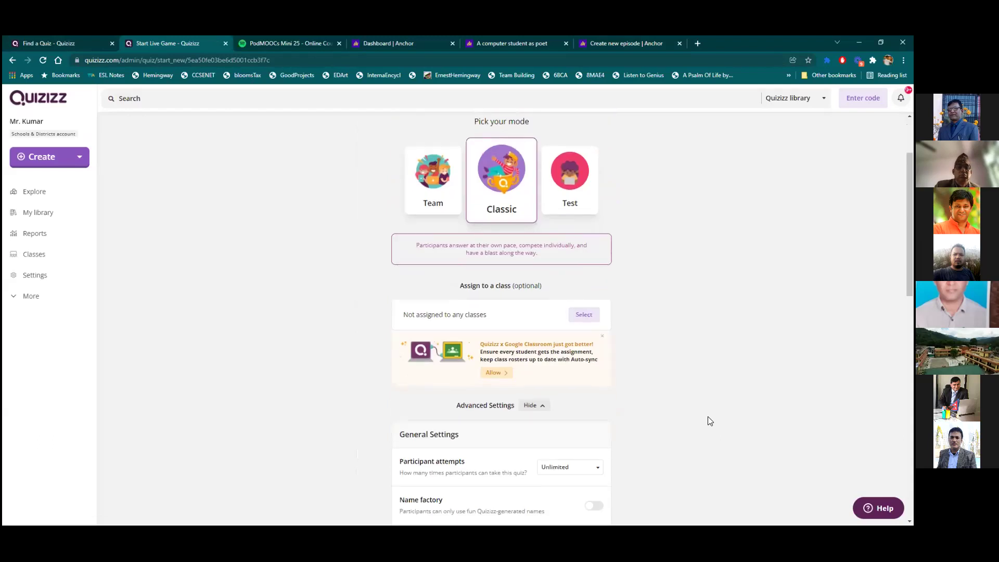
- In Quizizz, review the live game's advanced settings, turn off Show memes and continue to the waiting lobby
scroll(665, 449, "down", 5)
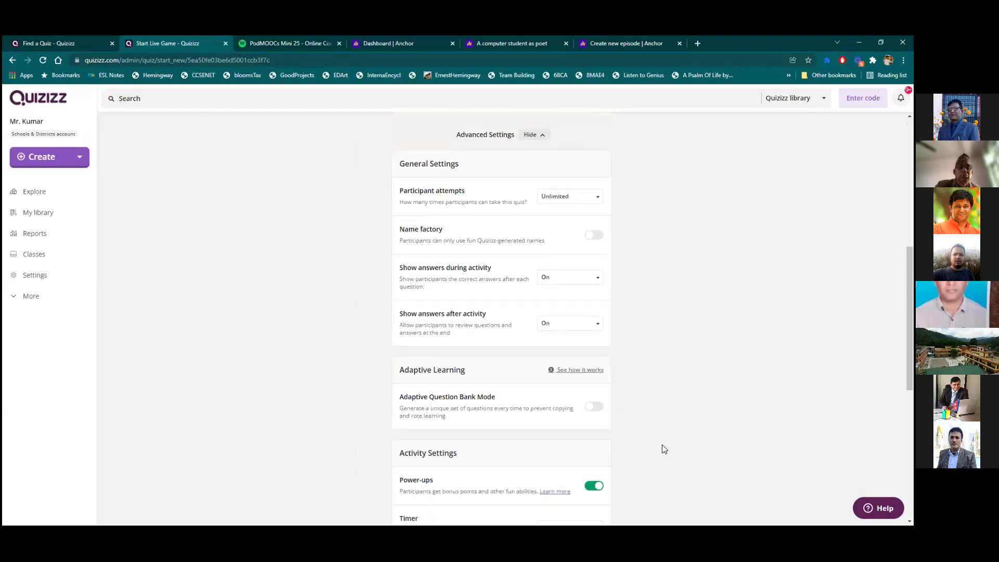
scroll(577, 454, "down", 3)
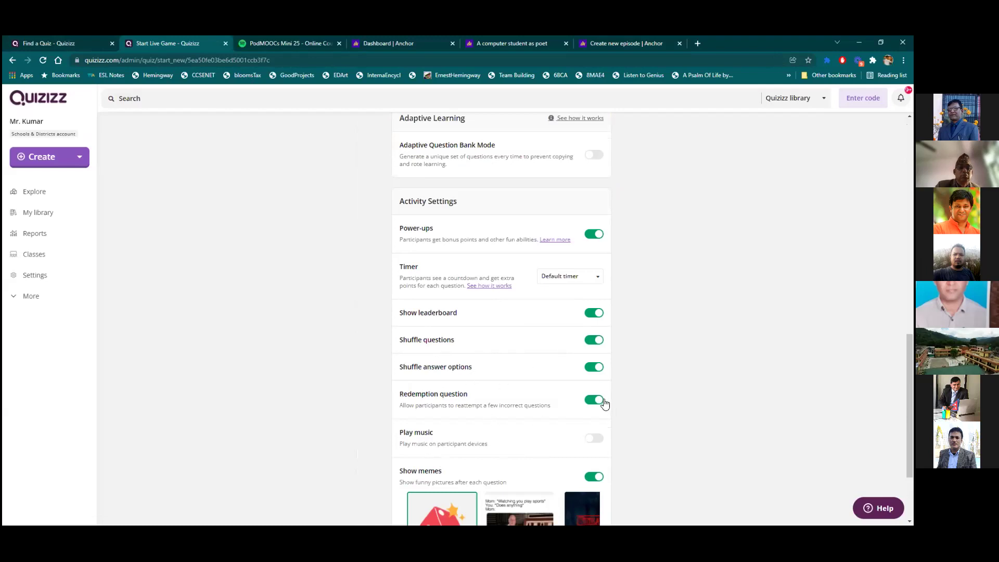
left_click(594, 478)
scroll(700, 438, "up", 7)
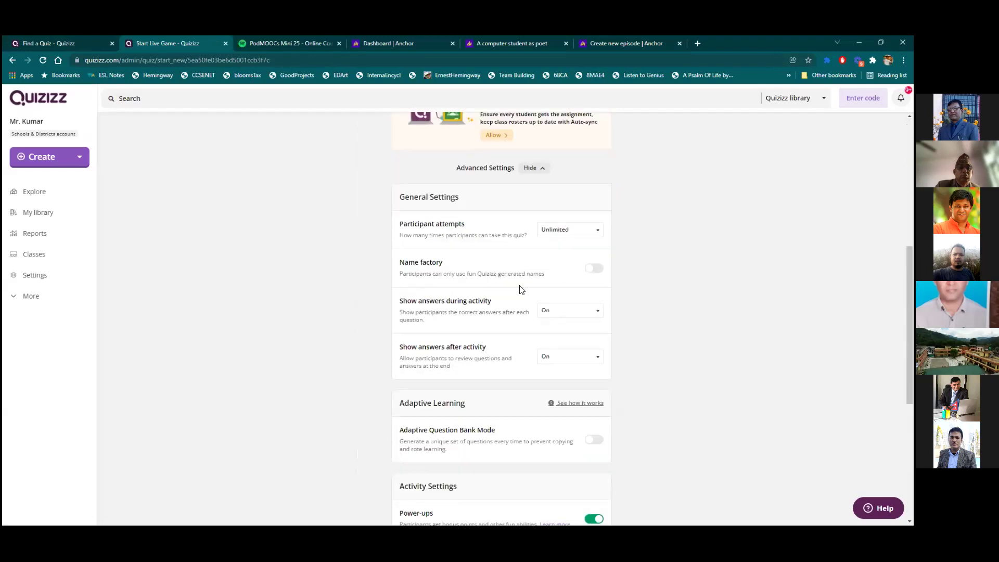
scroll(503, 189, "up", 3)
left_click(518, 196)
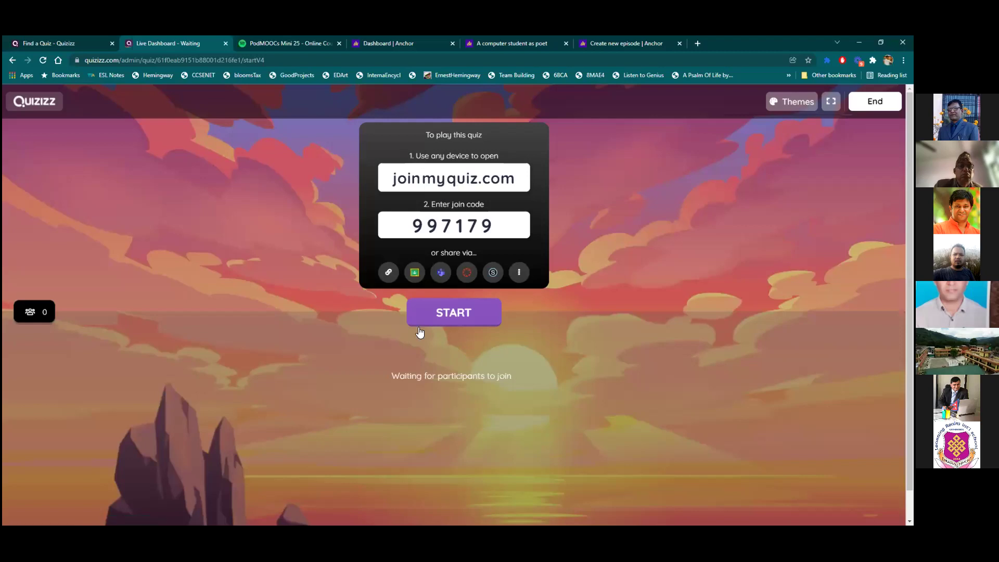
- Copy the live quiz's join link for sharing and look through the participants in the lobby
left_click(388, 272)
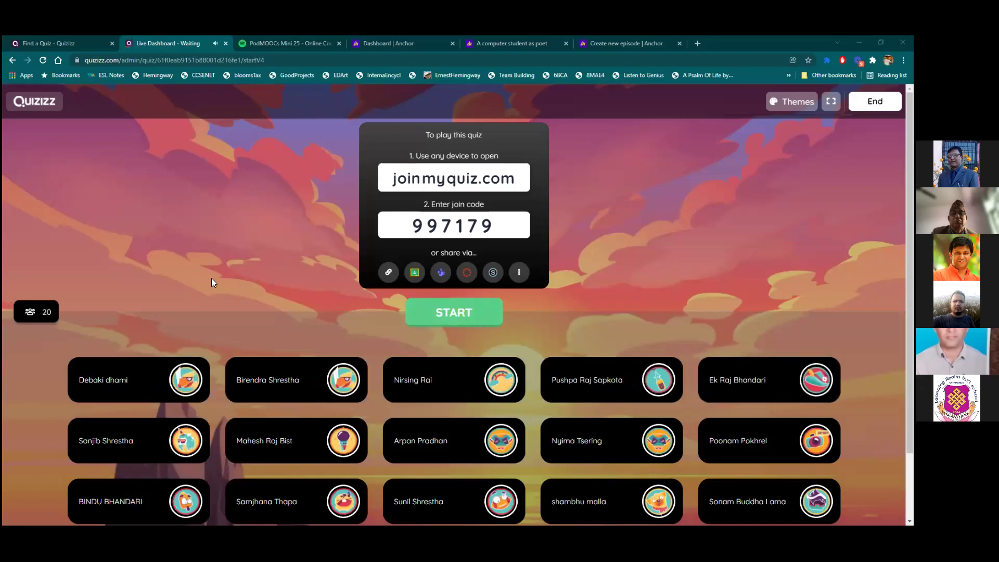
scroll(242, 285, "down", 2)
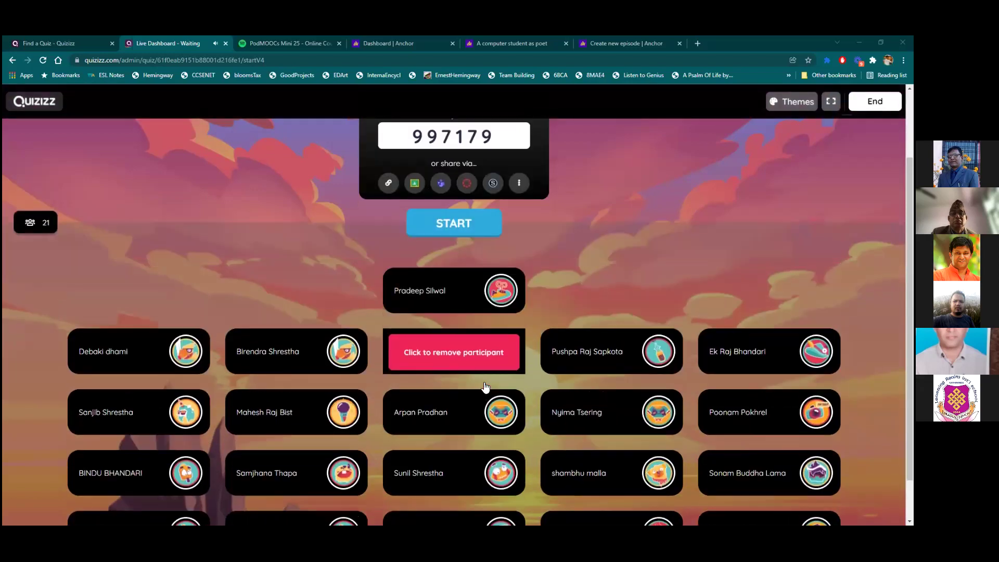
- Start the live quiz from the participant lobby and mute the running dashboard's sound
scroll(528, 387, "down", 1)
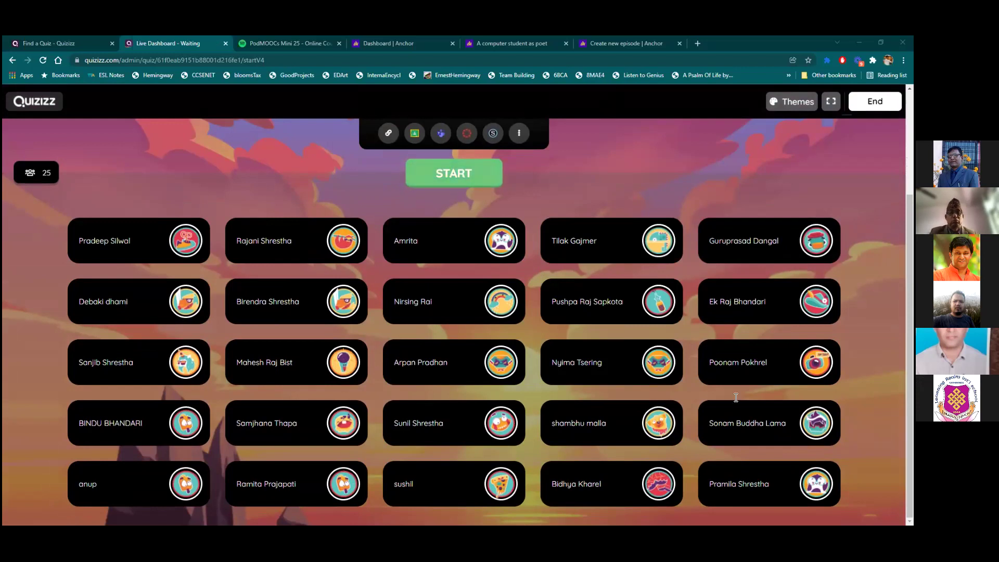
scroll(209, 211, "up", 2)
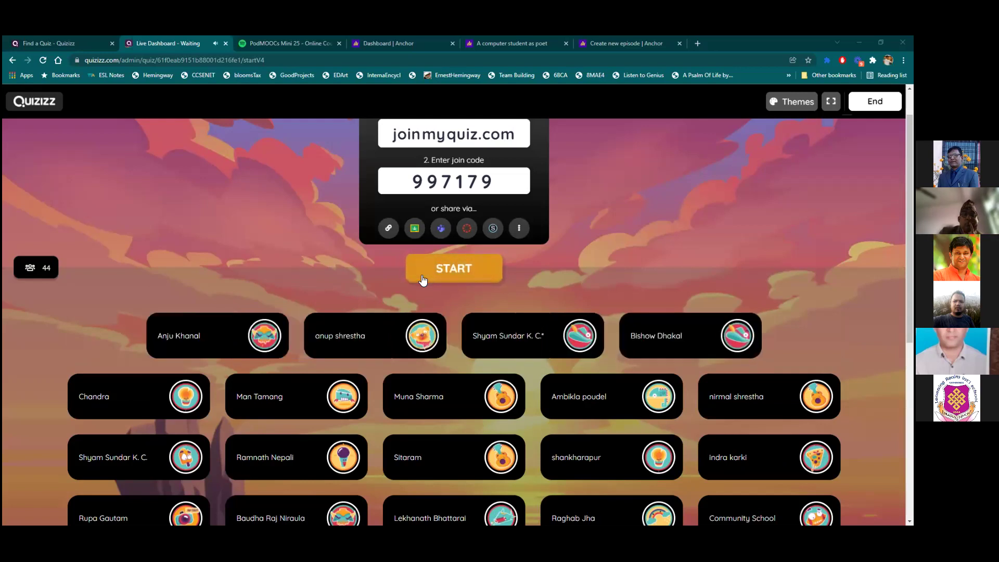
left_click(423, 279)
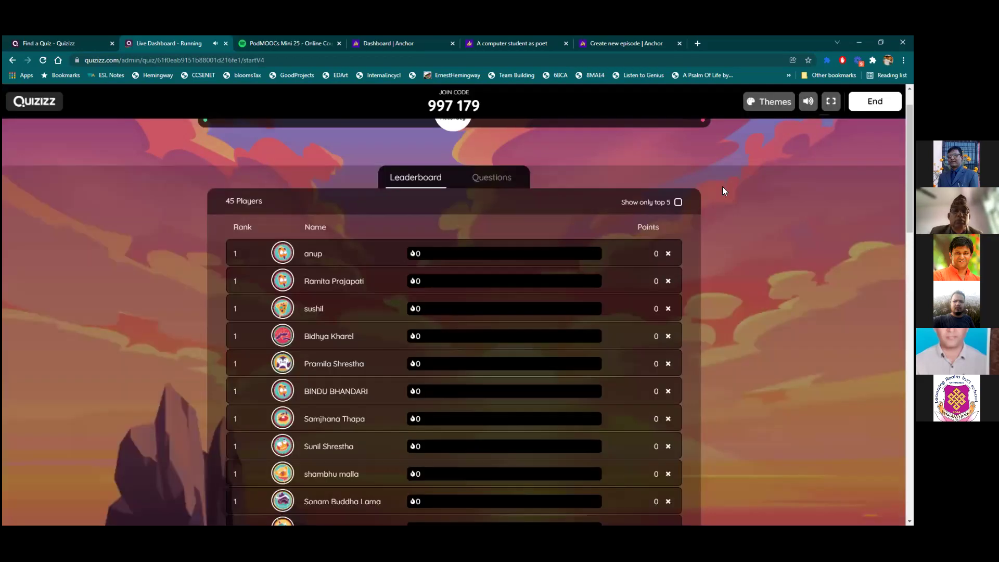
left_click(808, 101)
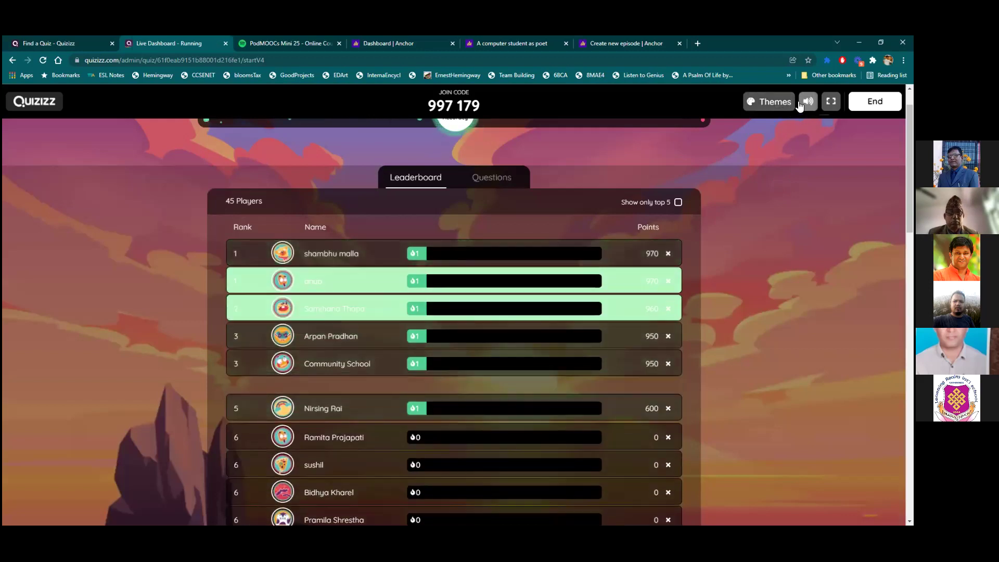
left_click(804, 103)
left_click(808, 101)
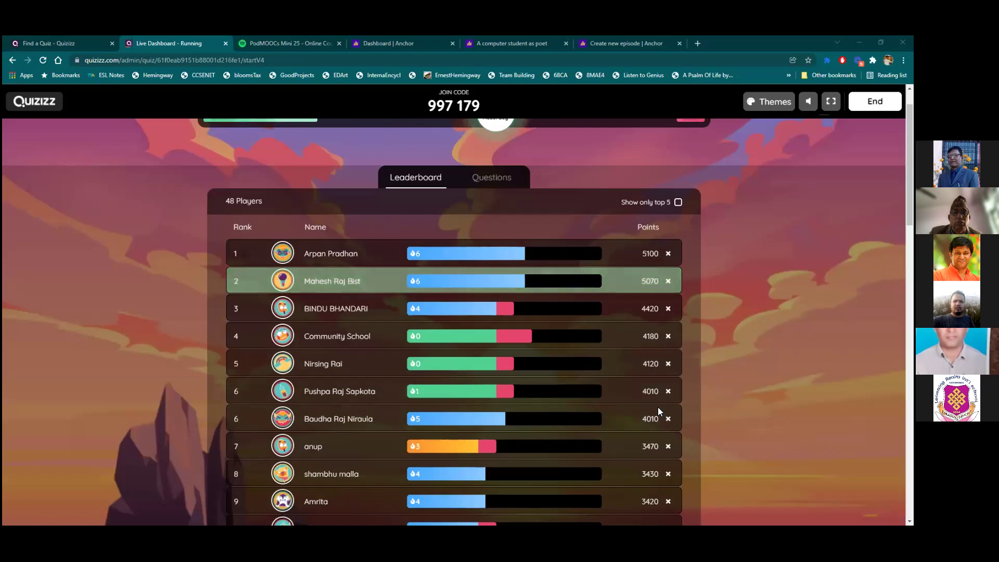
- Look through the whole live leaderboard down to the lowest-ranked players and return to its beginning
scroll(334, 440, "down", 1)
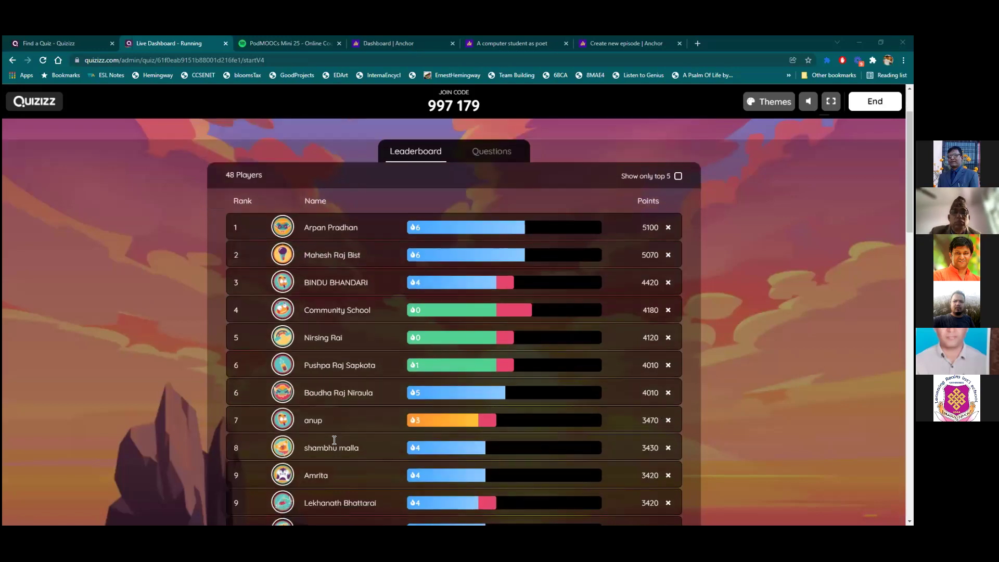
scroll(333, 439, "down", 4)
scroll(368, 447, "down", 5)
scroll(369, 445, "down", 12)
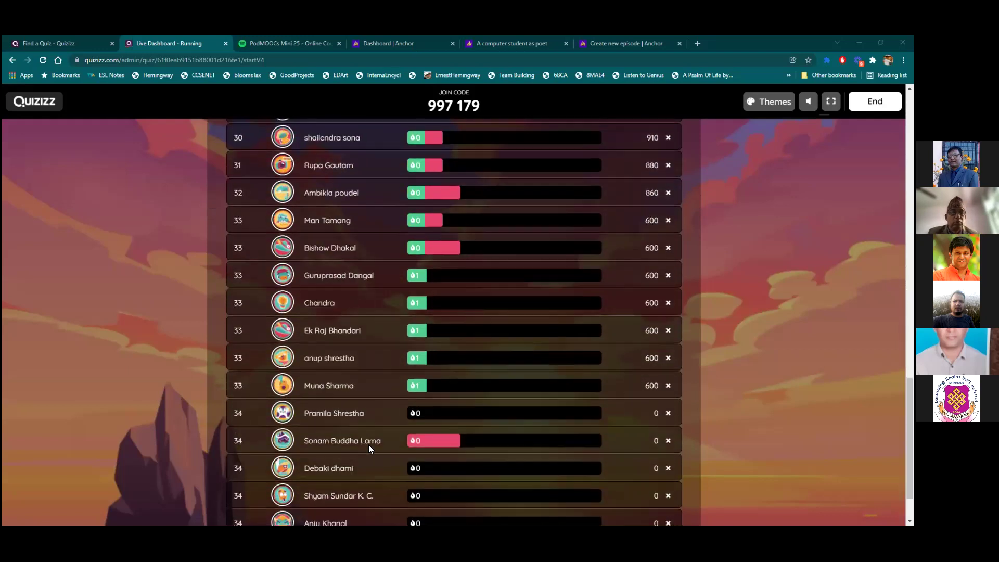
scroll(368, 445, "down", 2)
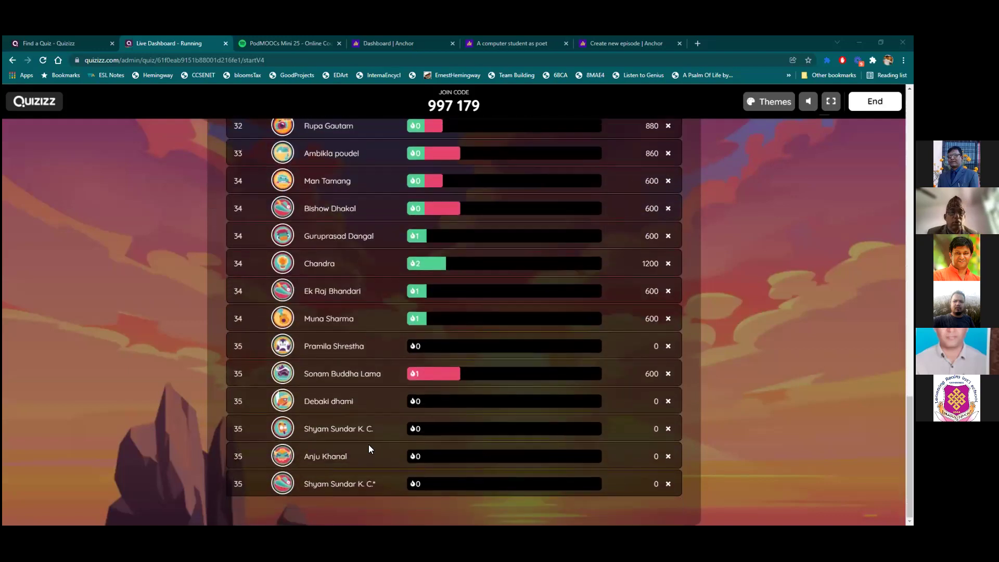
scroll(152, 365, "up", 20)
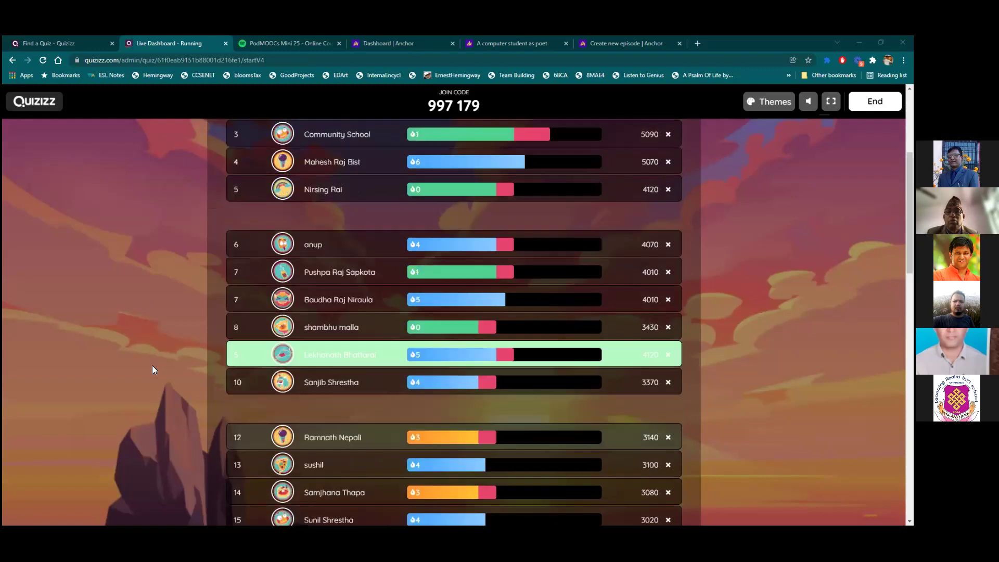
scroll(154, 324, "up", 5)
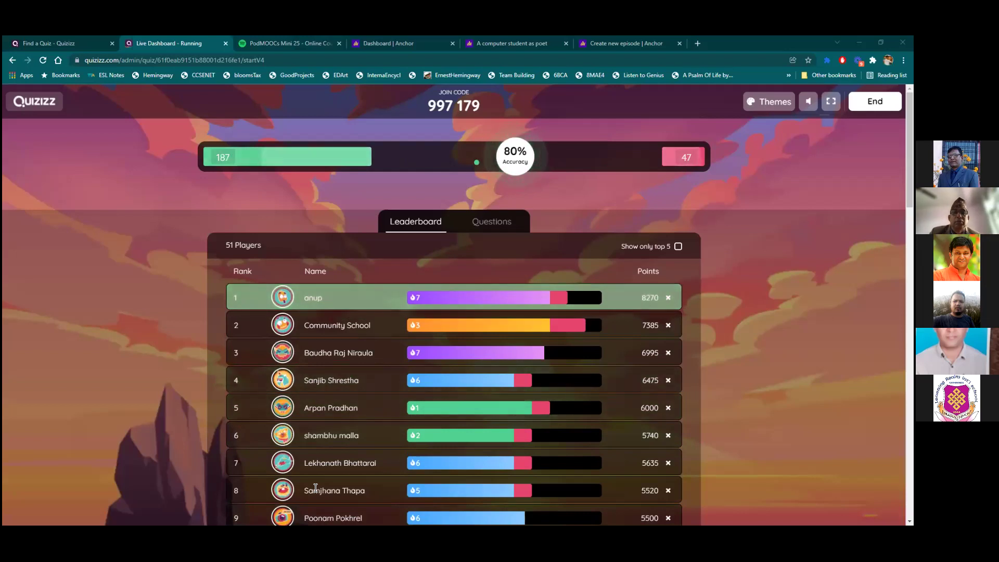
- Search Google for "quizizz in the classroom" in place of the podcast page "A computer student as poet"
left_click(495, 43)
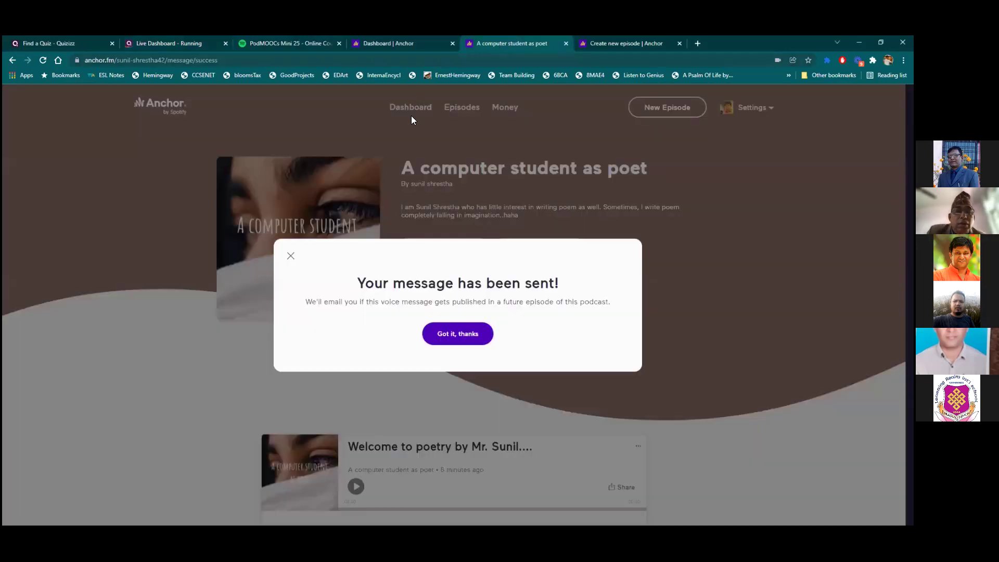
left_click(368, 60)
type("quizizz")
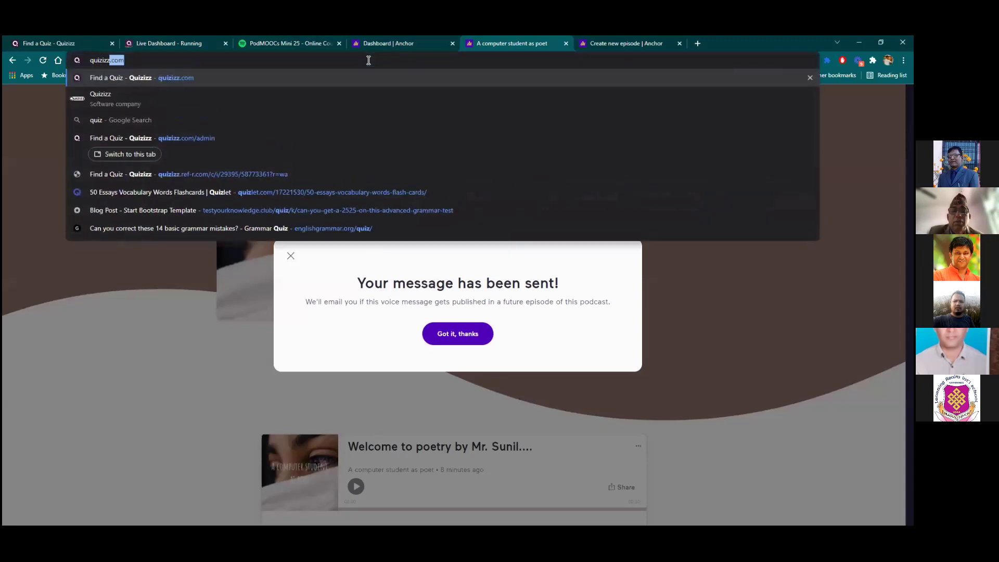
type(" in the classroom")
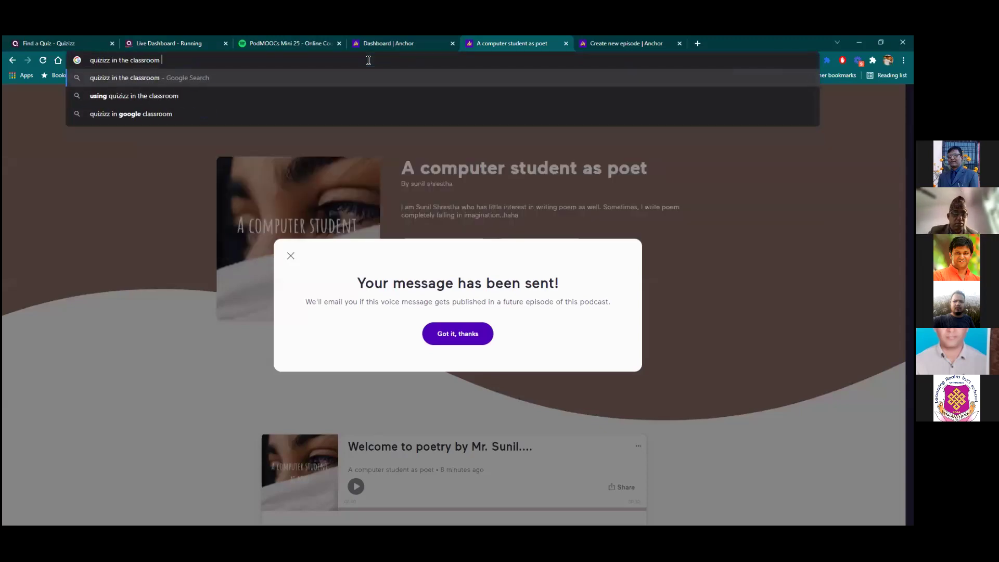
key("Return")
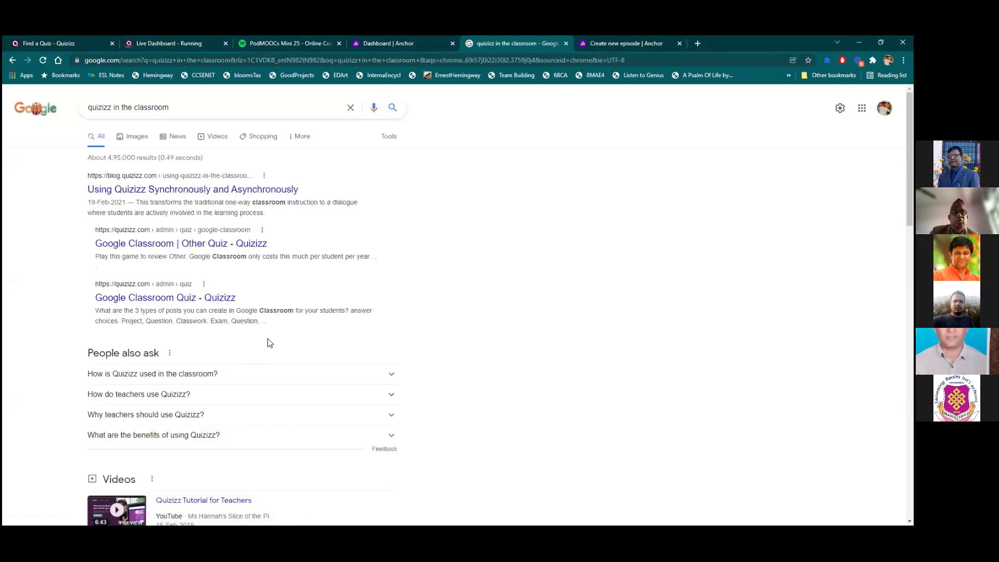
- Refine the web search to "quizizz in the classroom eklavyaparv"
scroll(271, 341, "down", 3)
scroll(183, 101, "up", 3)
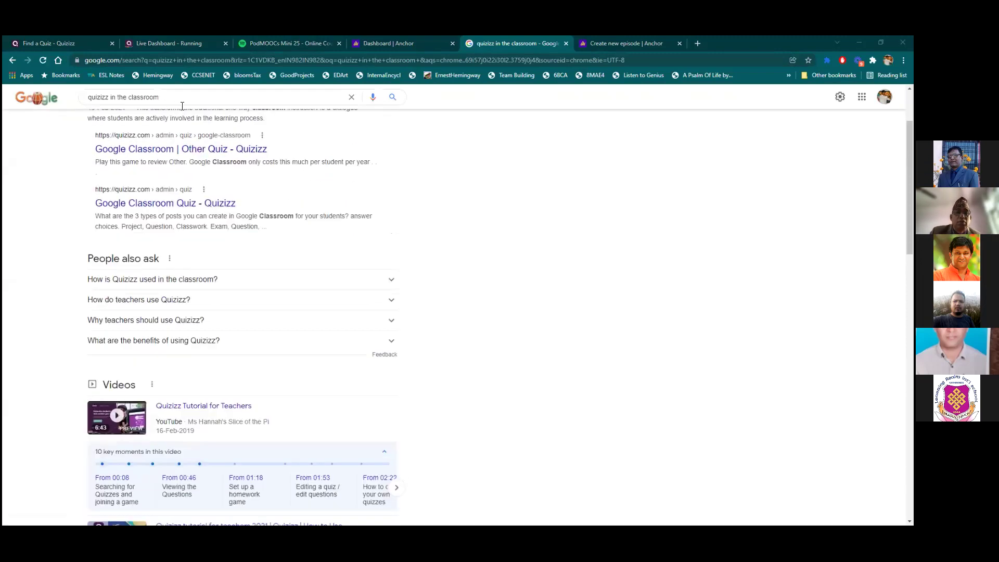
left_click(182, 106)
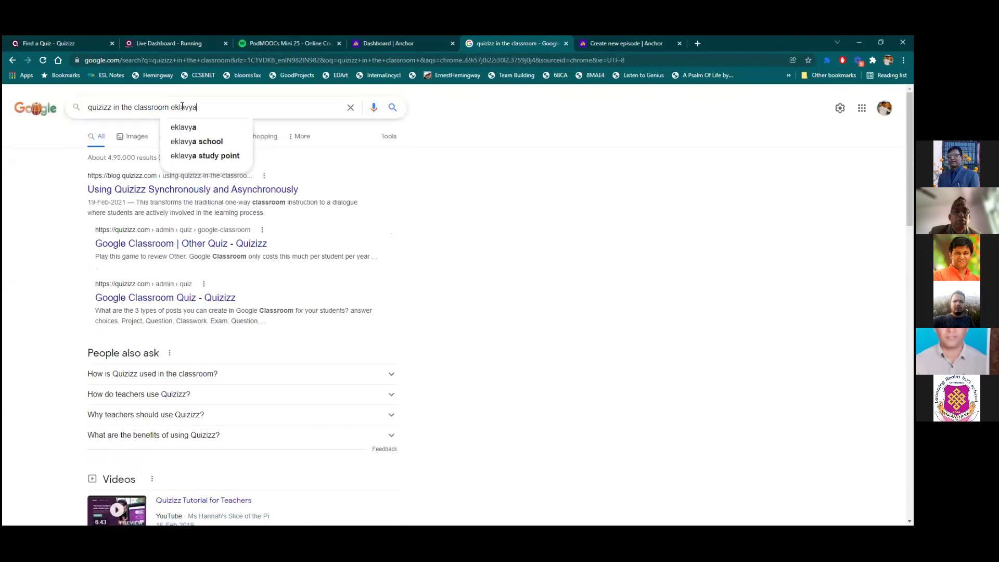
key("Return")
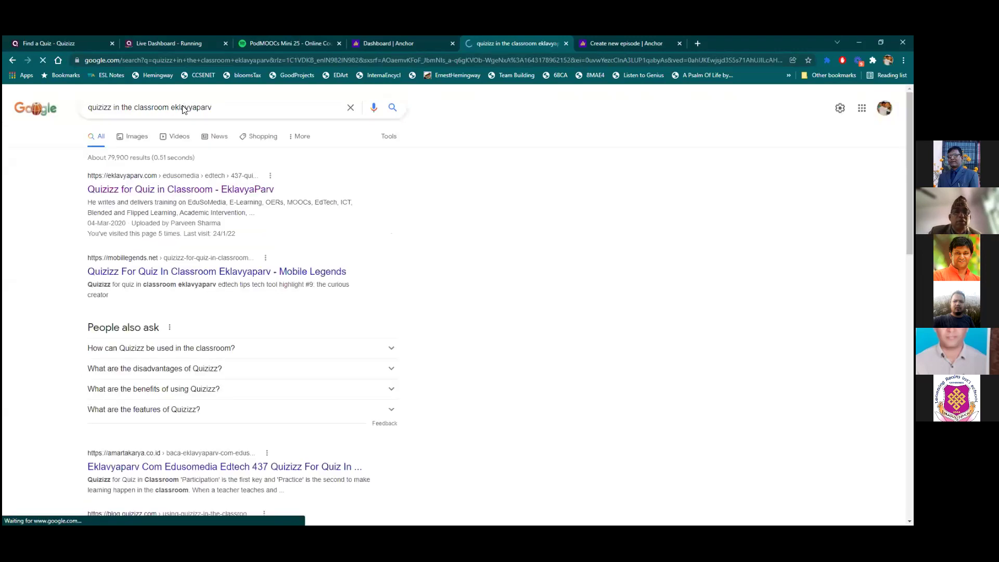
- Open the EklavyaParv article "Quizizz for Quiz in Classroom", then select its full web address and clear it from the address field
left_click(249, 61)
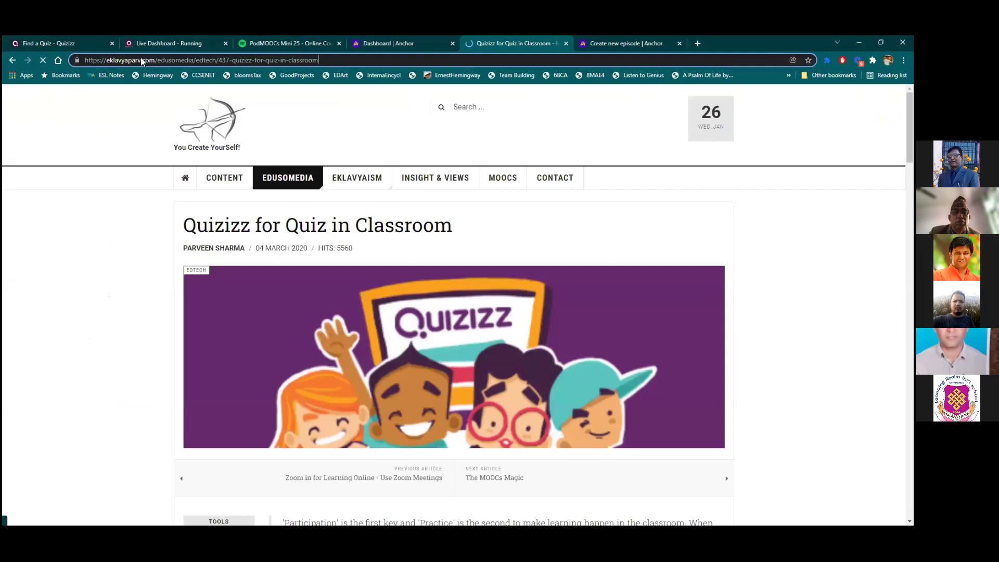
key("ctrl+a")
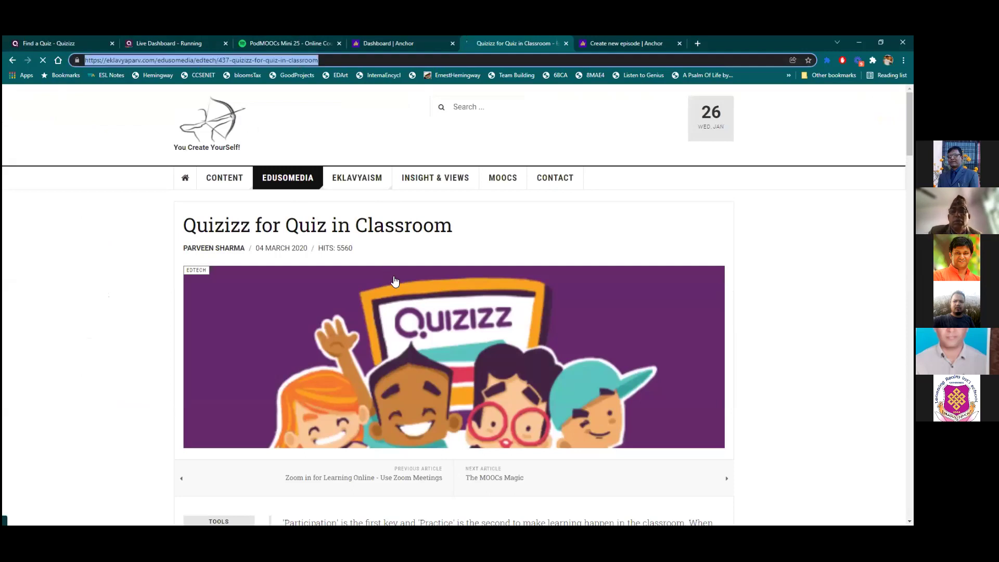
key("BackSpace")
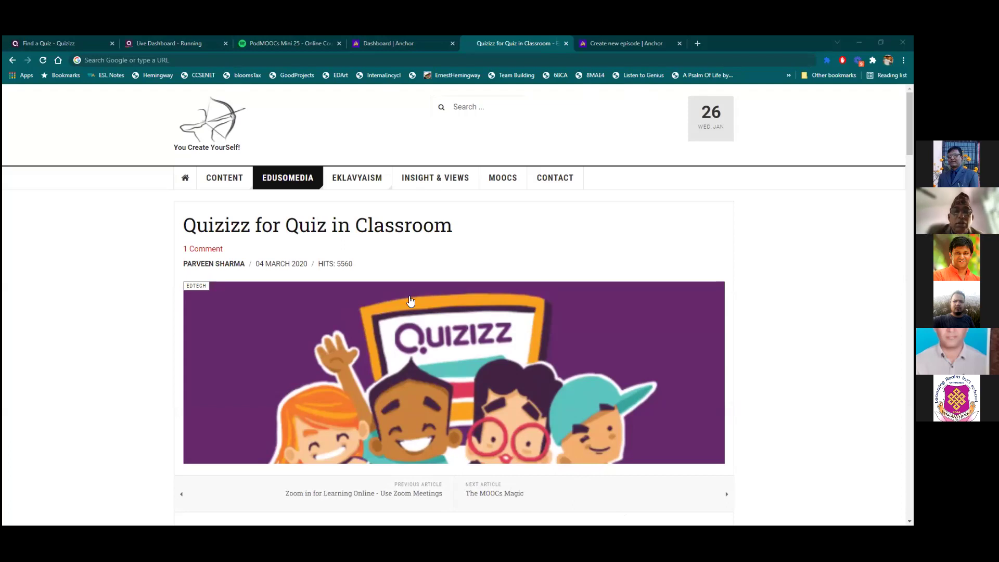
- Return to the live quiz dashboard to check the leaderboard and turn the game sound back on
left_click(183, 38)
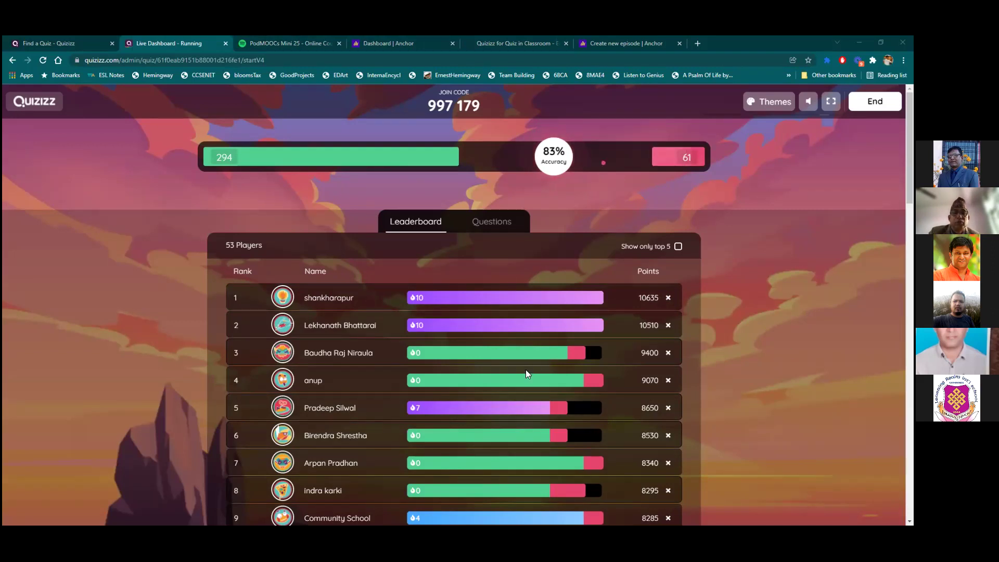
scroll(395, 441, "down", 3)
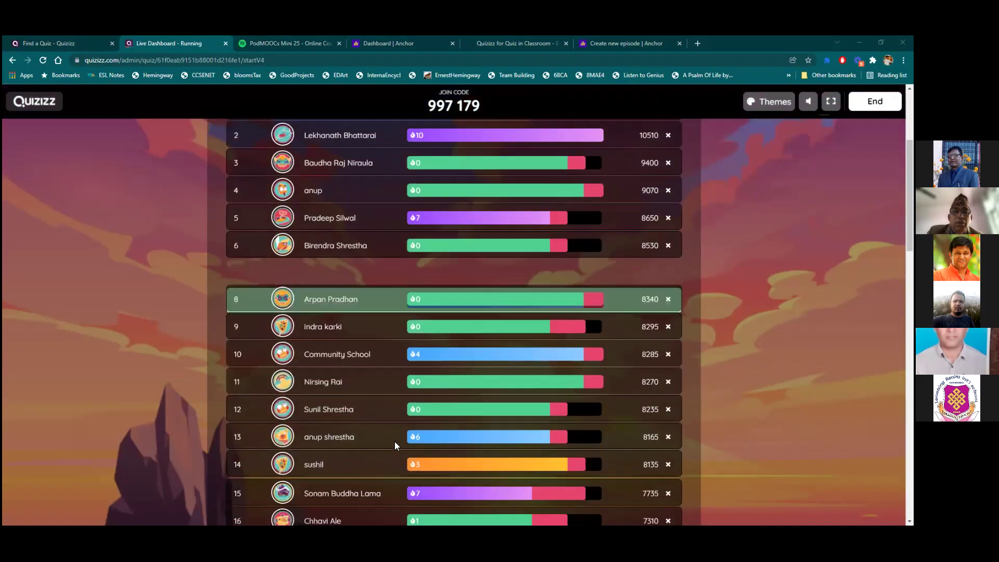
scroll(750, 181, "up", 3)
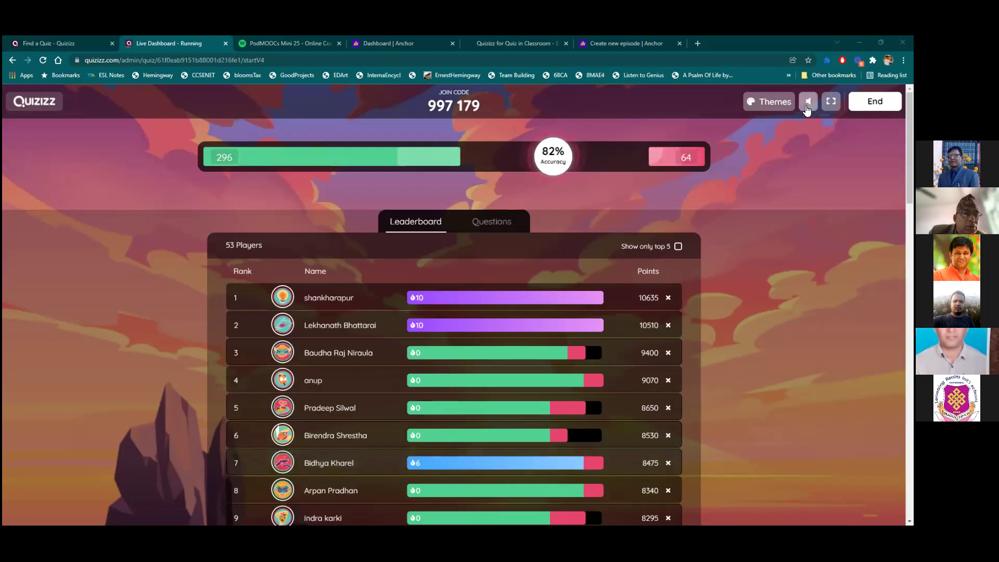
left_click(808, 104)
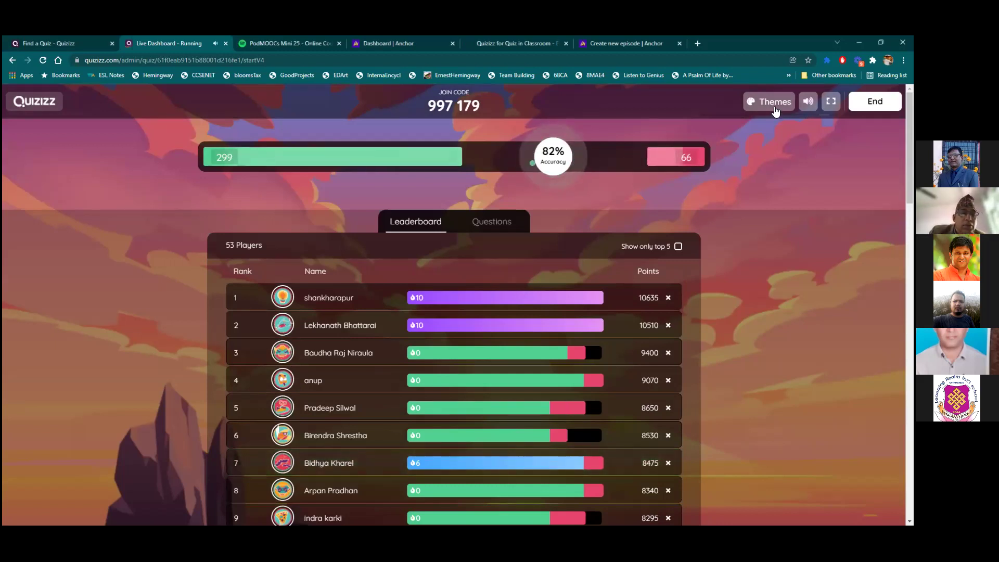
- Try the Back to school, Synthwave, Dogsville, Football and Nineties themes on the live dashboard
left_click(768, 103)
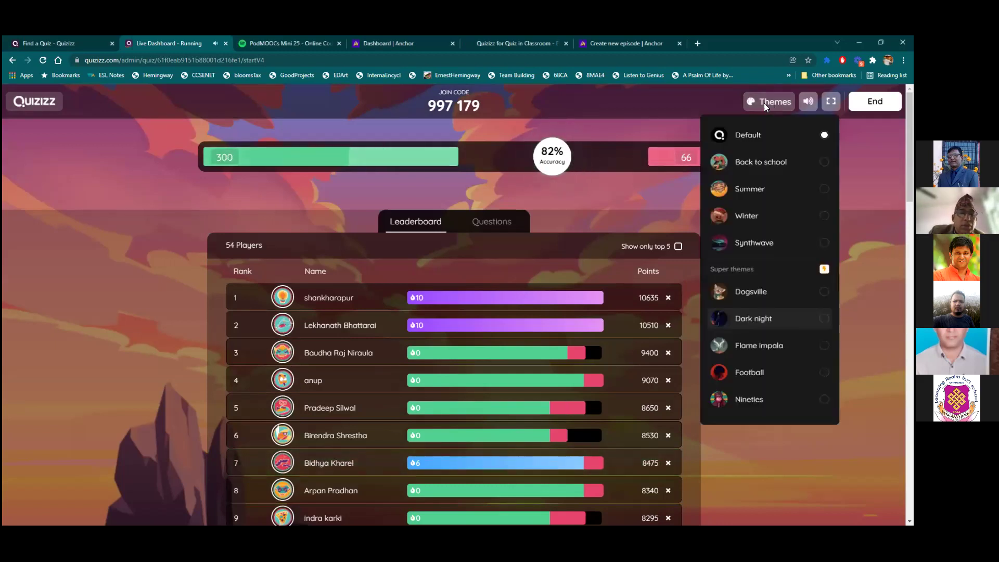
left_click(769, 164)
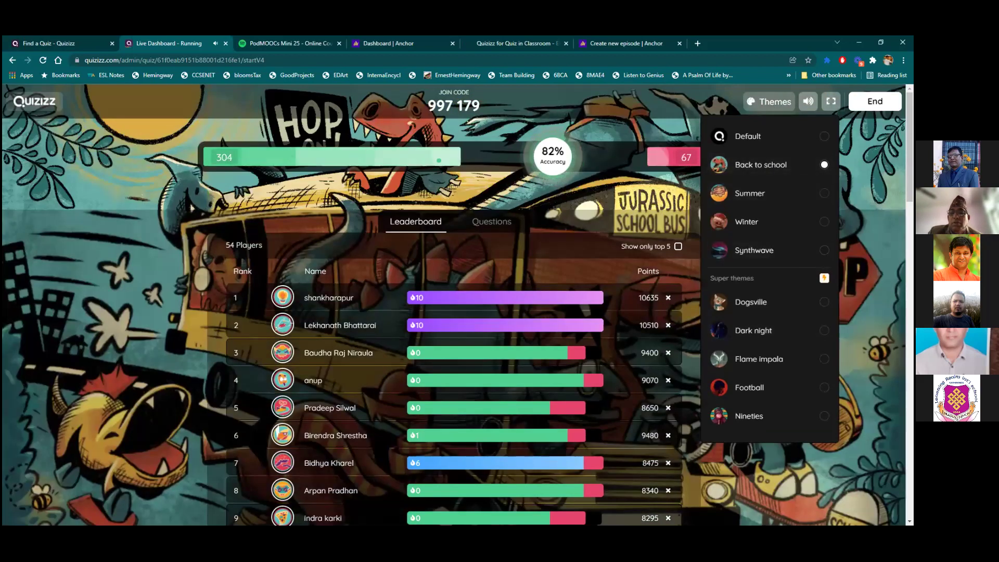
left_click(775, 103)
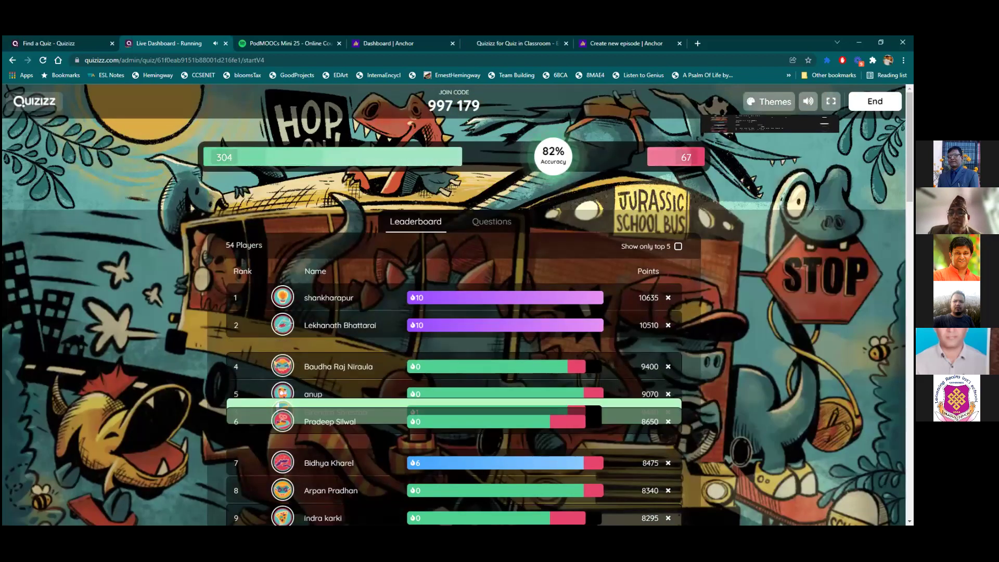
left_click(780, 104)
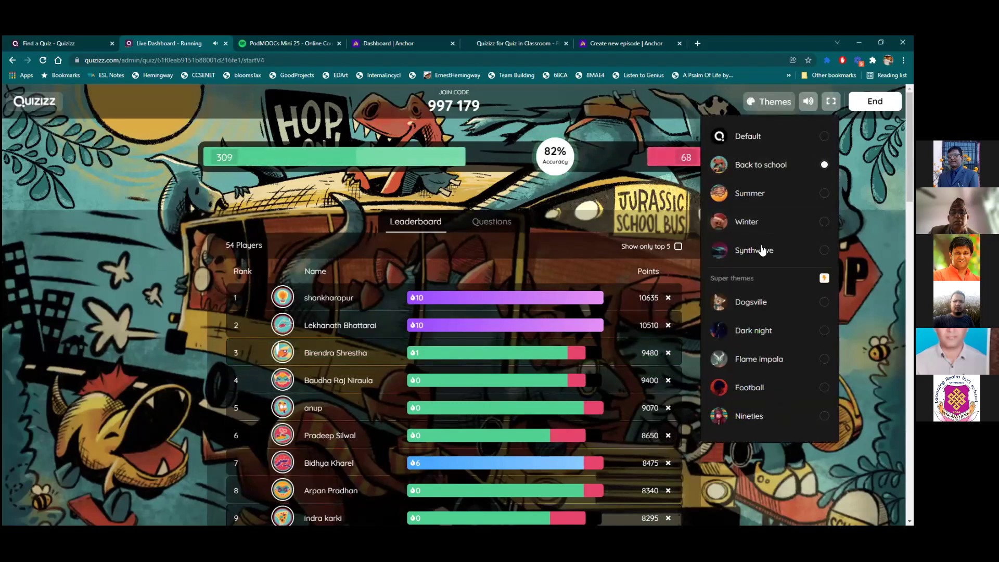
left_click(762, 251)
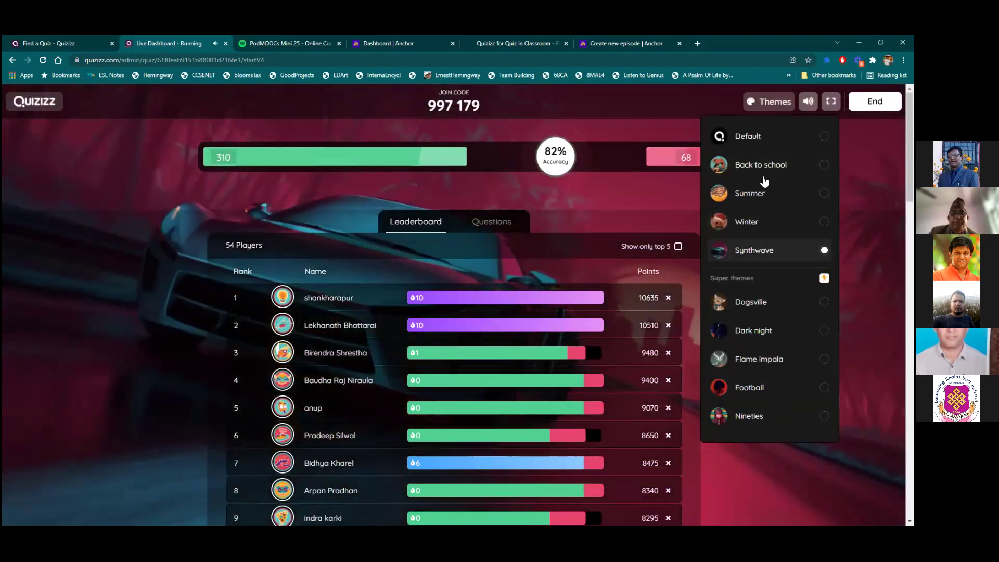
left_click(767, 307)
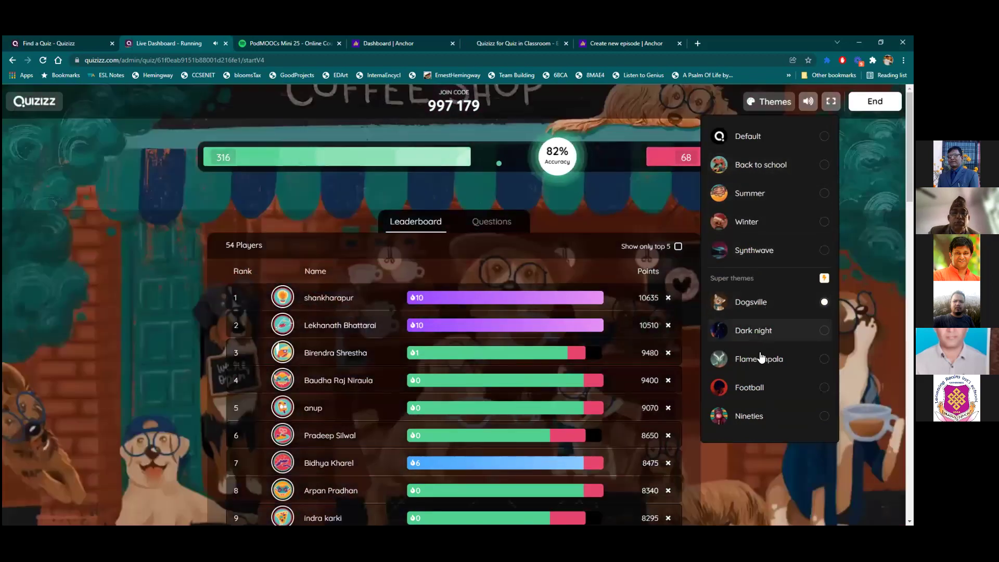
left_click(755, 391)
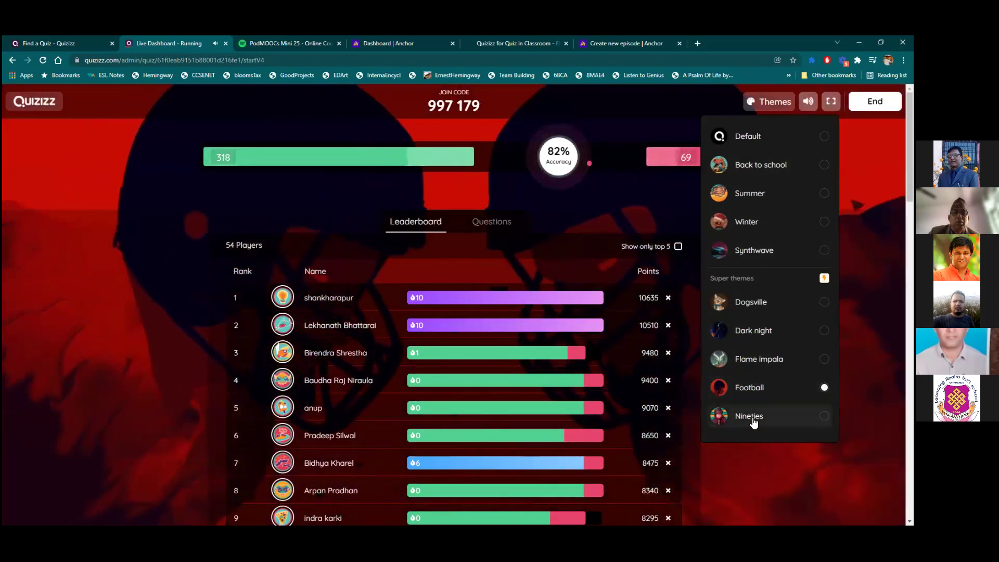
left_click(755, 420)
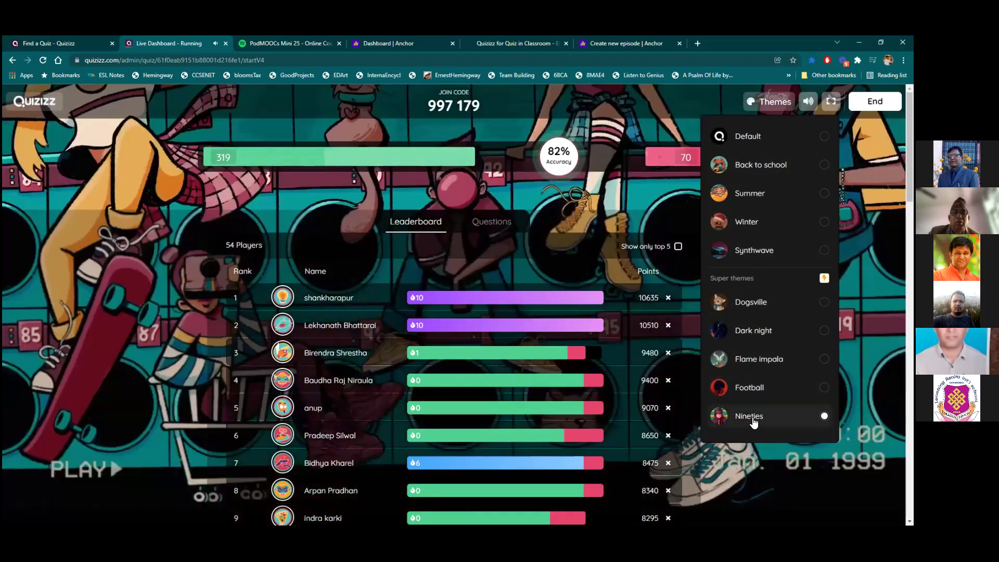
left_click(749, 390)
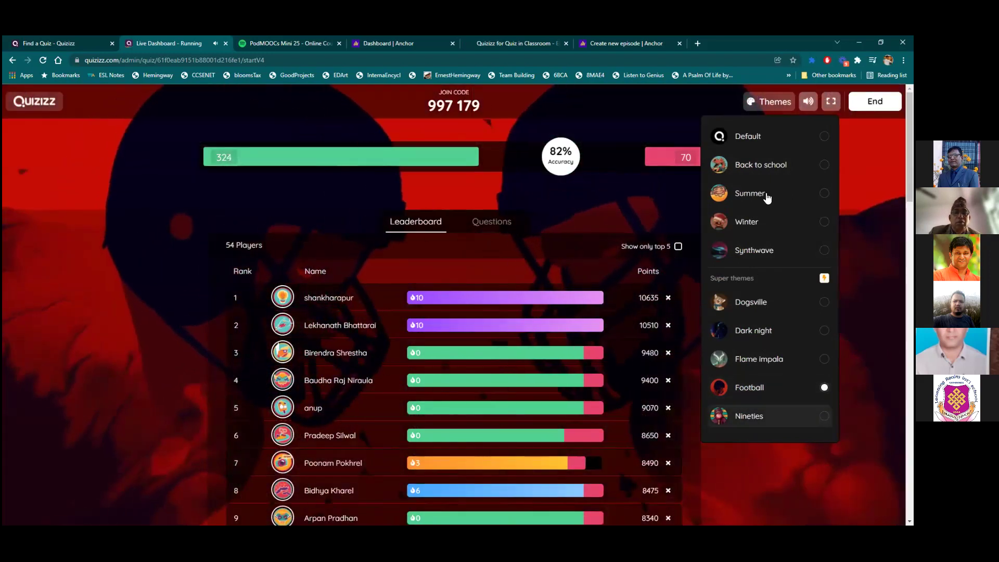
- Apply the Summer theme to the live dashboard and mute the game sound
left_click(750, 193)
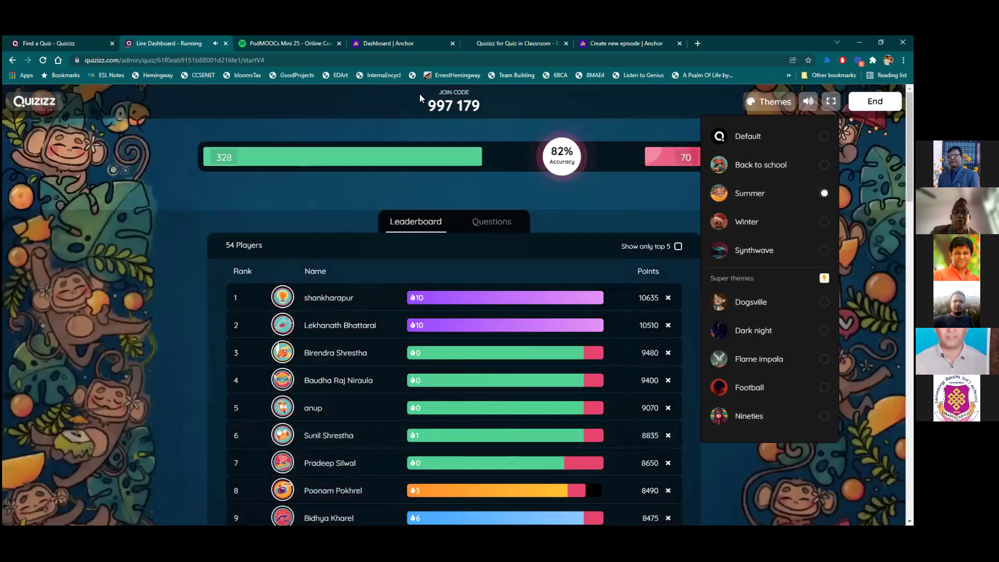
left_click(810, 103)
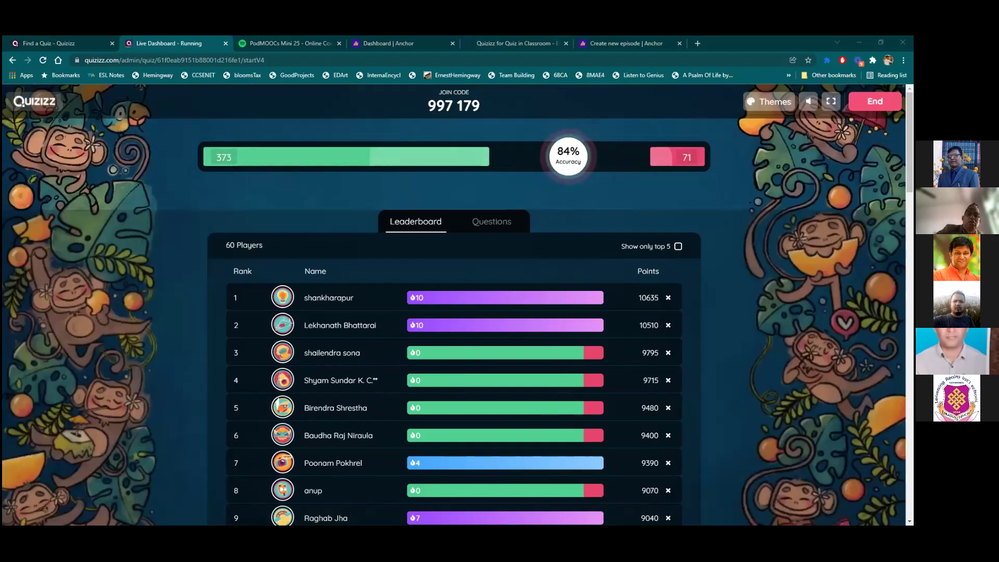
- End the live quiz, confirm ending it, and review each participant's question-by-question results in the summary
left_click(875, 101)
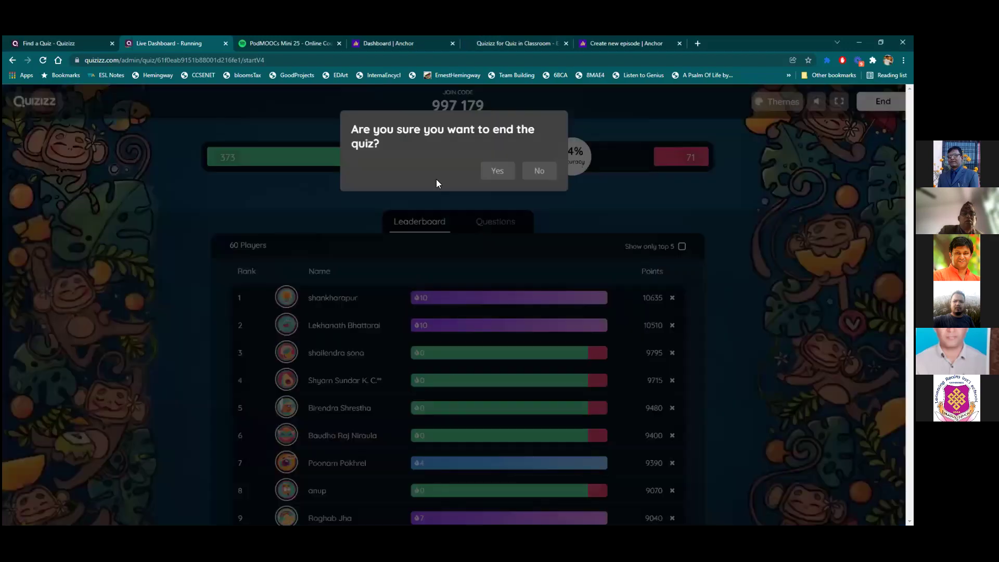
left_click(497, 165)
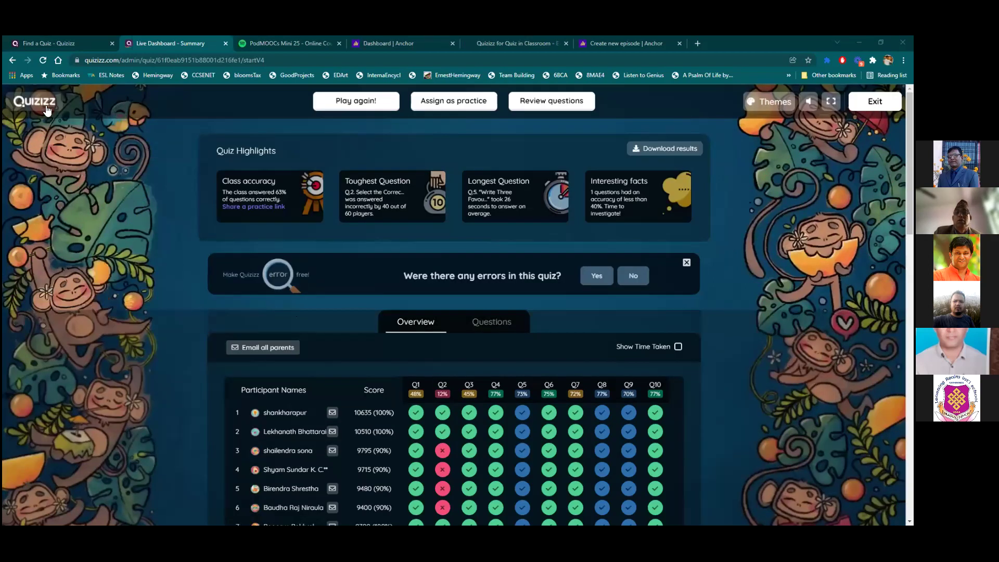
scroll(426, 402, "down", 2)
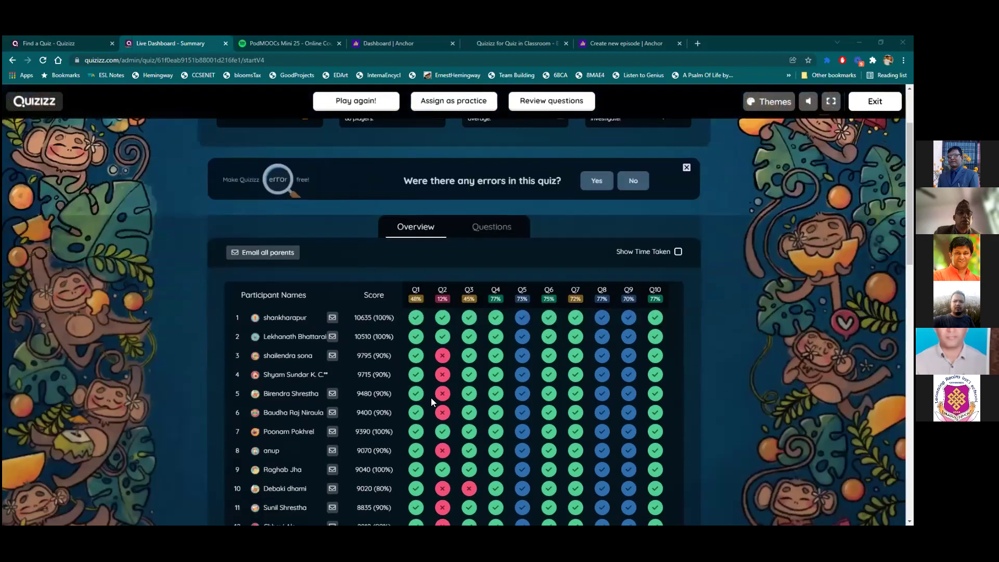
scroll(431, 398, "down", 1)
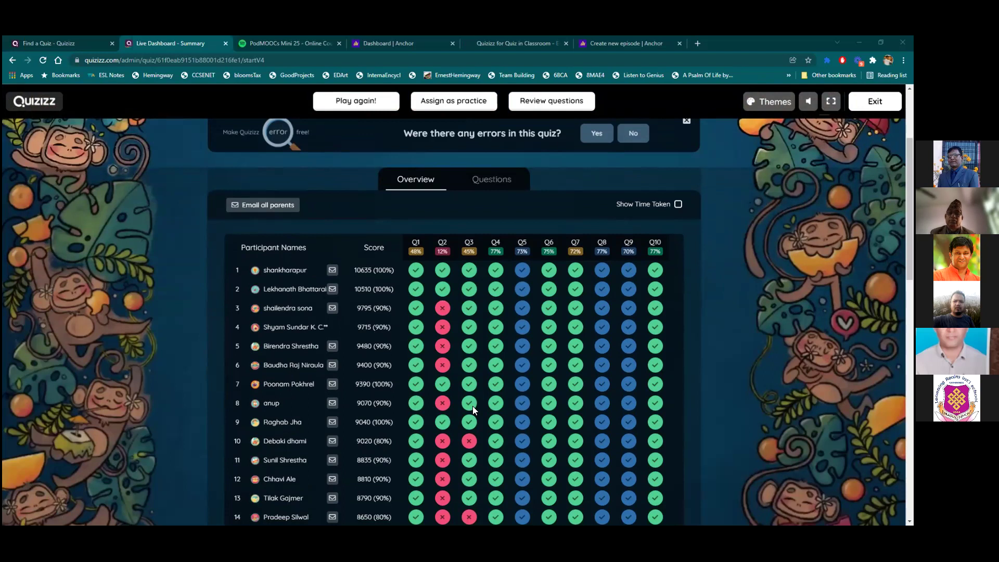
scroll(473, 405, "down", 6)
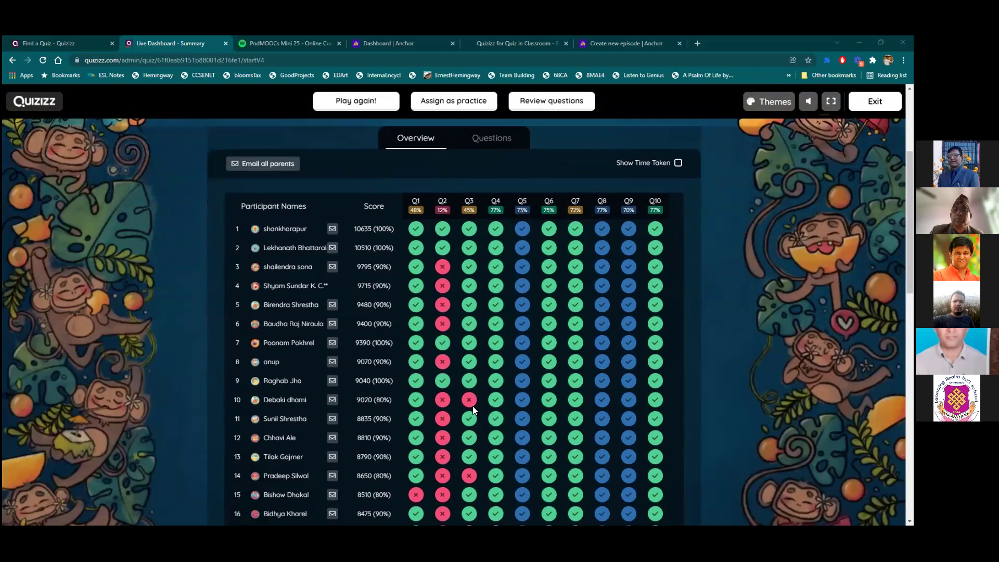
scroll(472, 406, "down", 3)
scroll(289, 262, "up", 15)
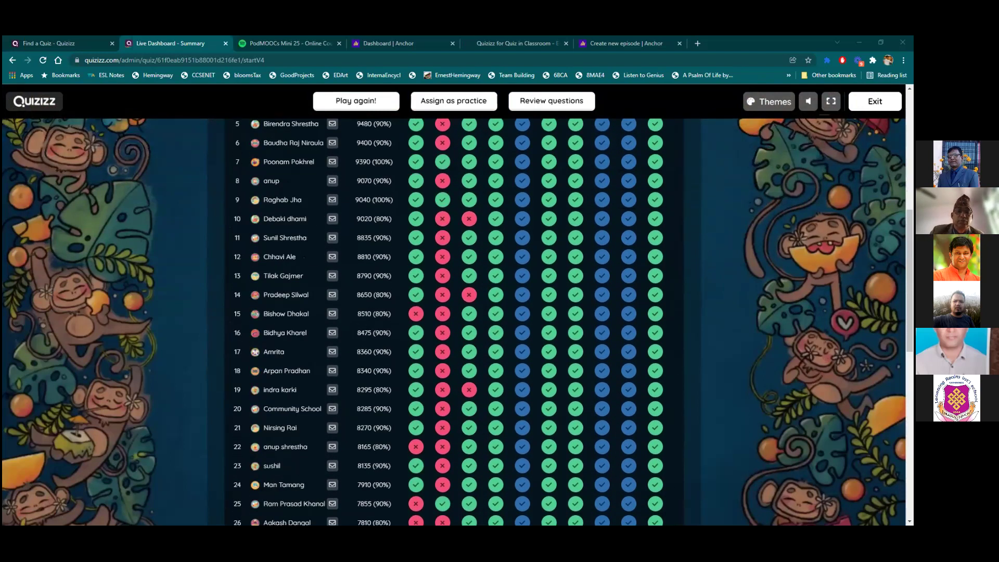
- Leave the quiz summary, open the report for "Nepal Open University - Test Quiz- 26 April" and look through its participant results
key("alt+Left")
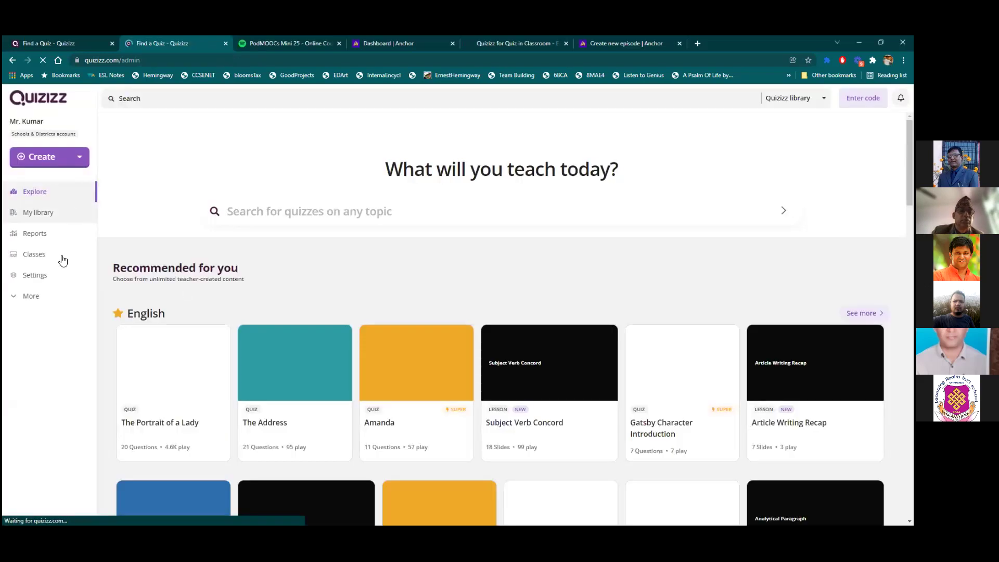
left_click(42, 238)
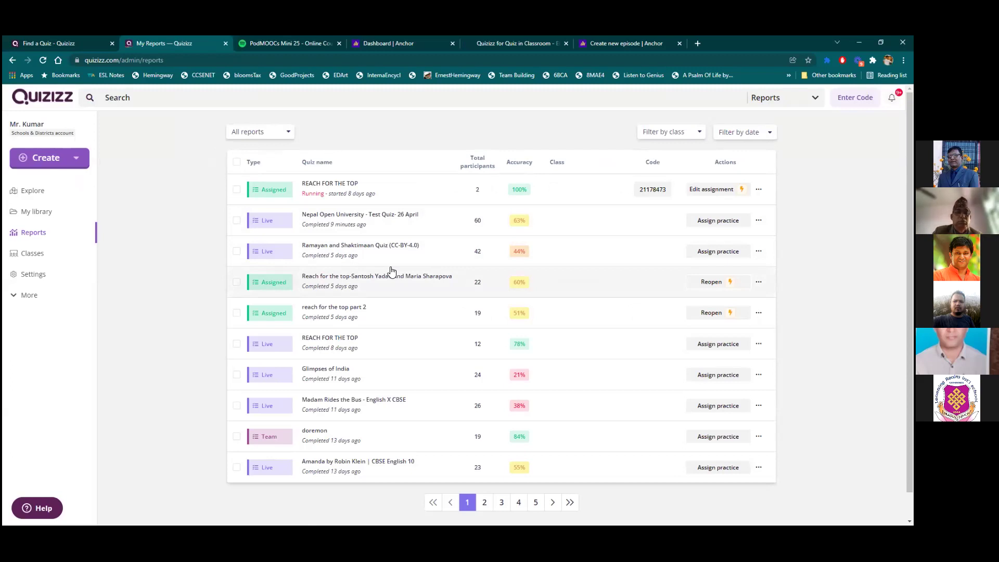
left_click(465, 228)
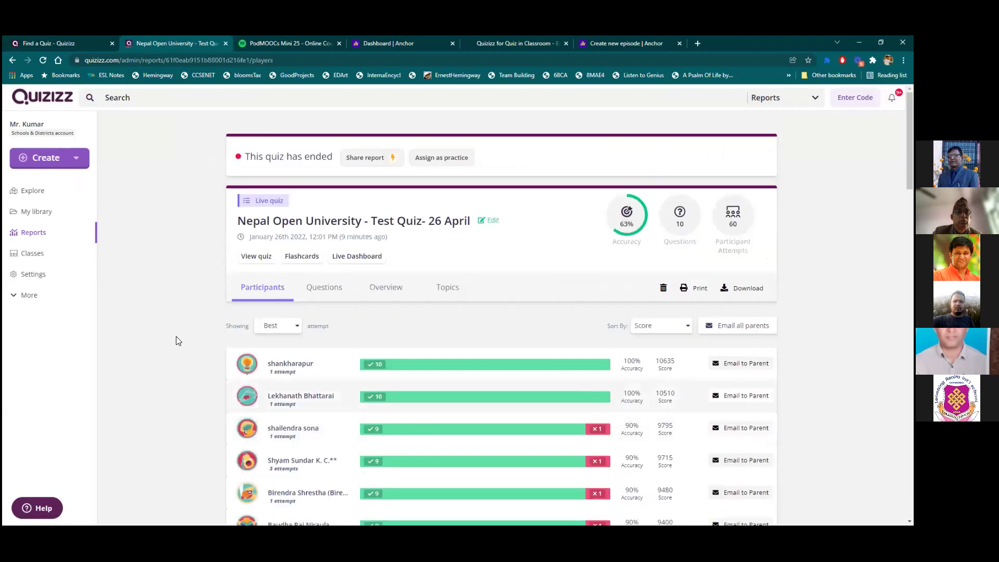
scroll(170, 336, "down", 1)
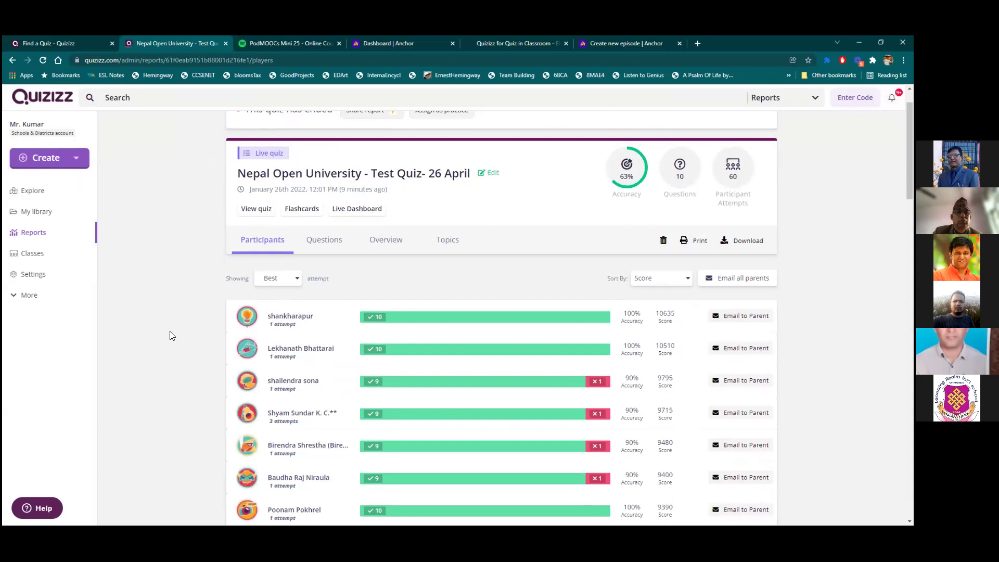
scroll(170, 335, "down", 3)
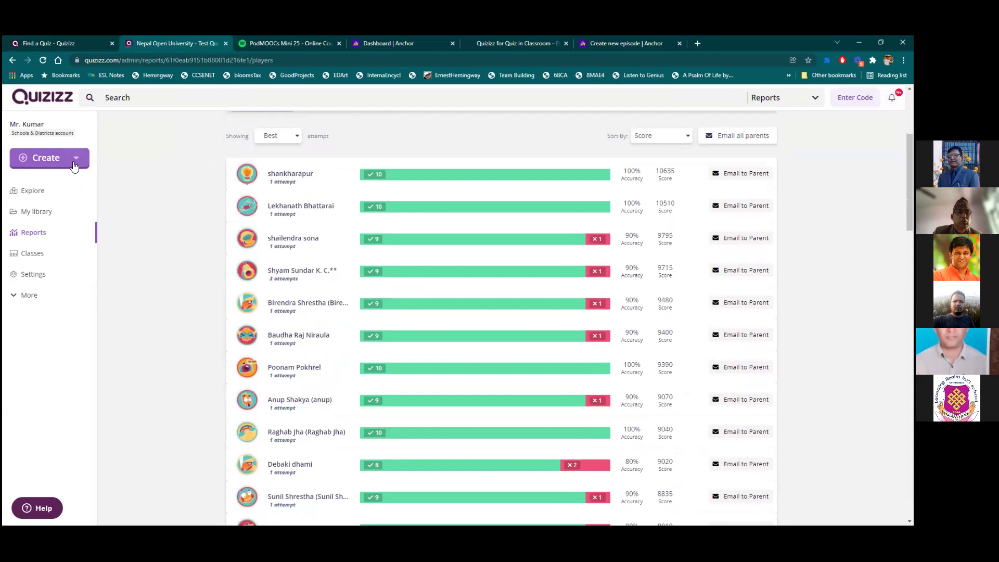
- View the Quiz and Lesson options for creating new content, then dismiss them
scroll(152, 268, "up", 2)
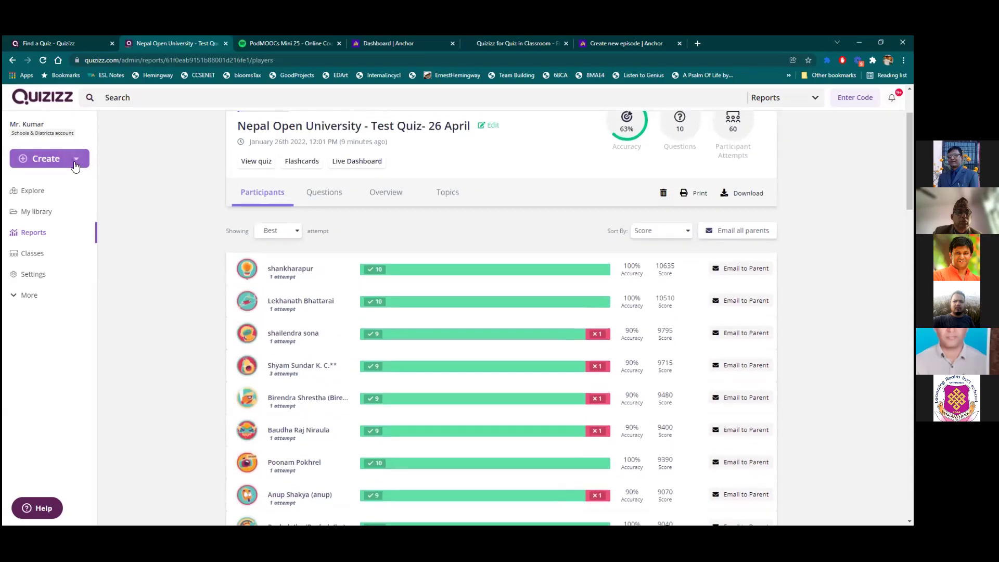
left_click(76, 158)
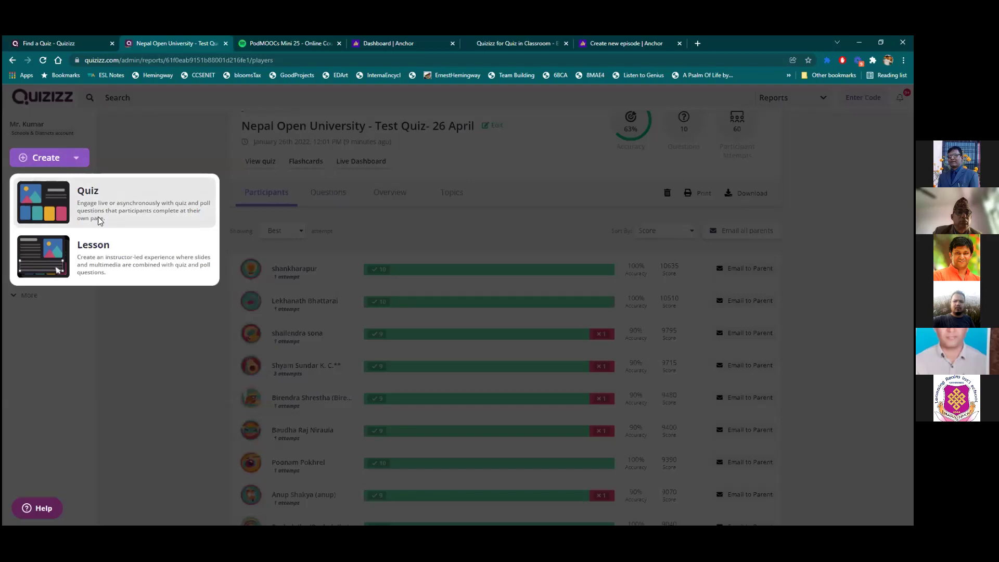
left_click(148, 338)
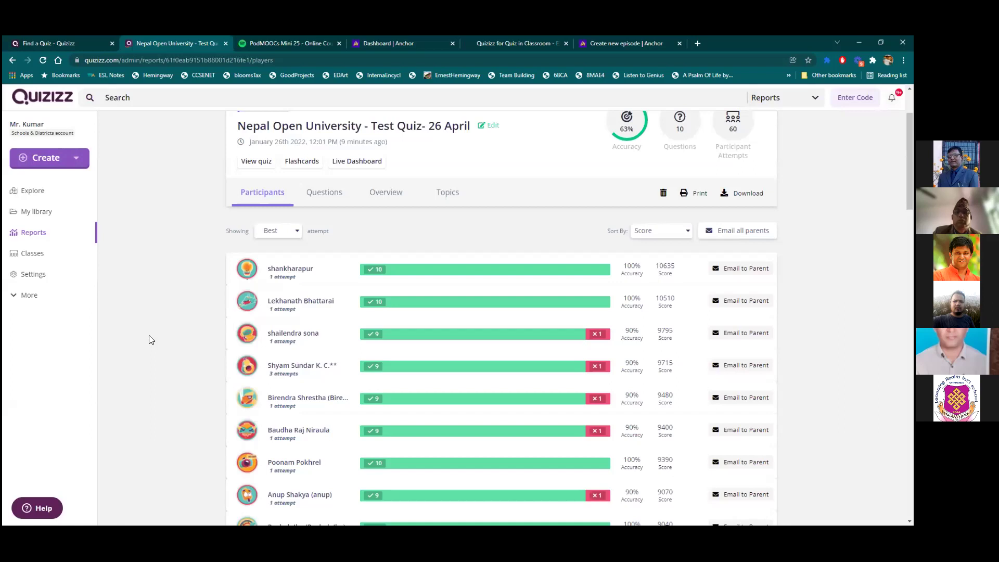
- Open the parent email form for the top-ranked participant, examine its recipient field and message, and close it without sending
scroll(453, 398, "down", 2)
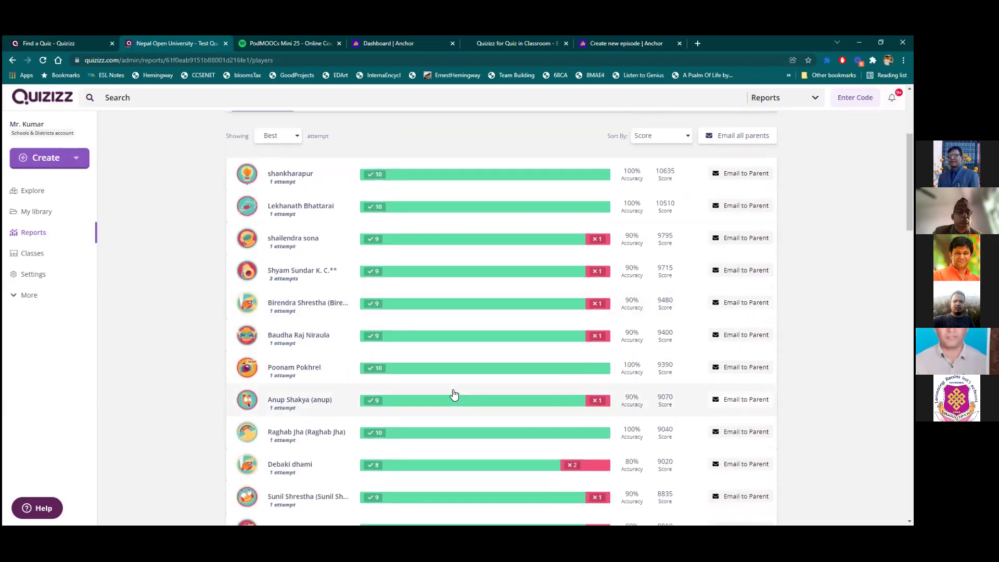
scroll(454, 394, "up", 1)
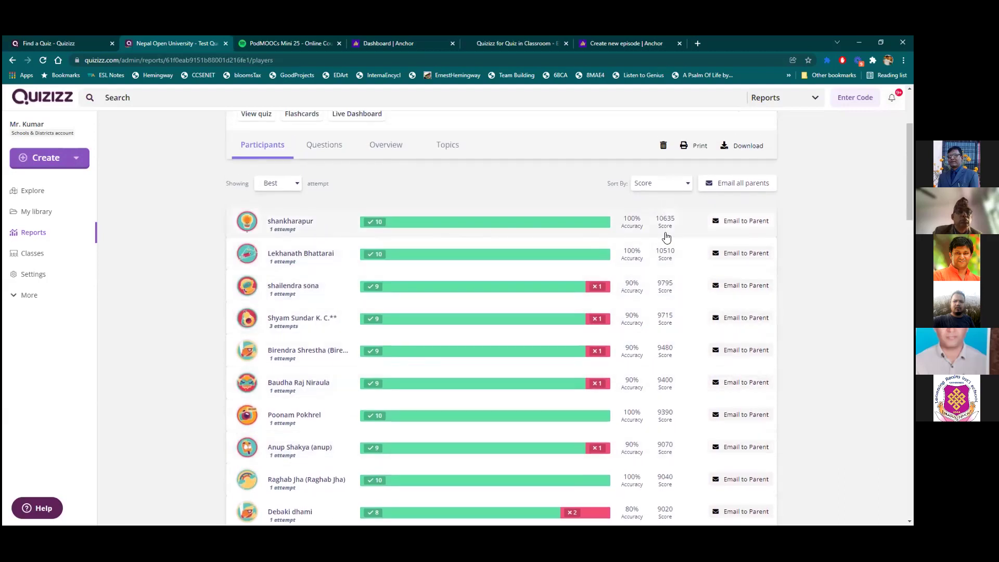
left_click(733, 224)
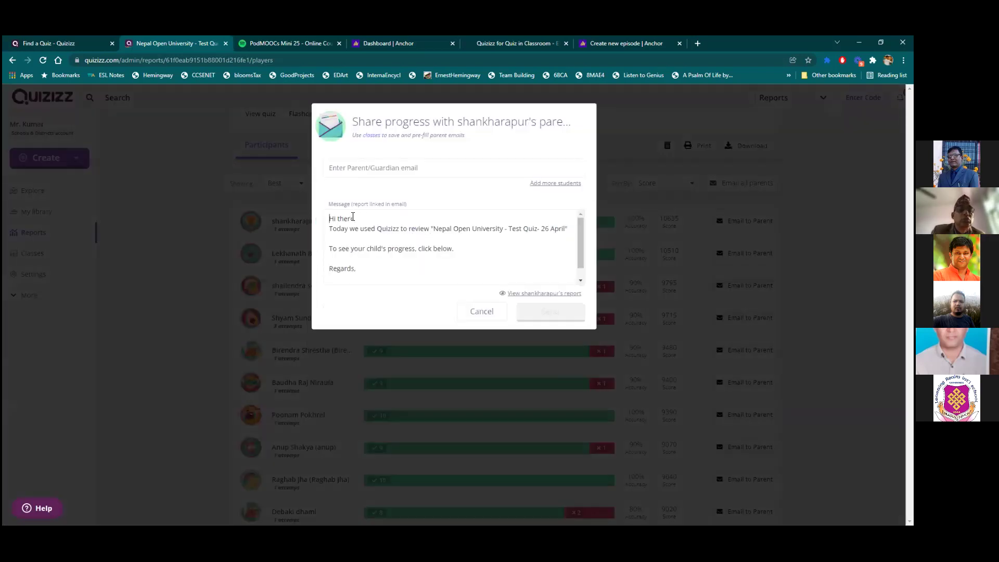
left_click(370, 172)
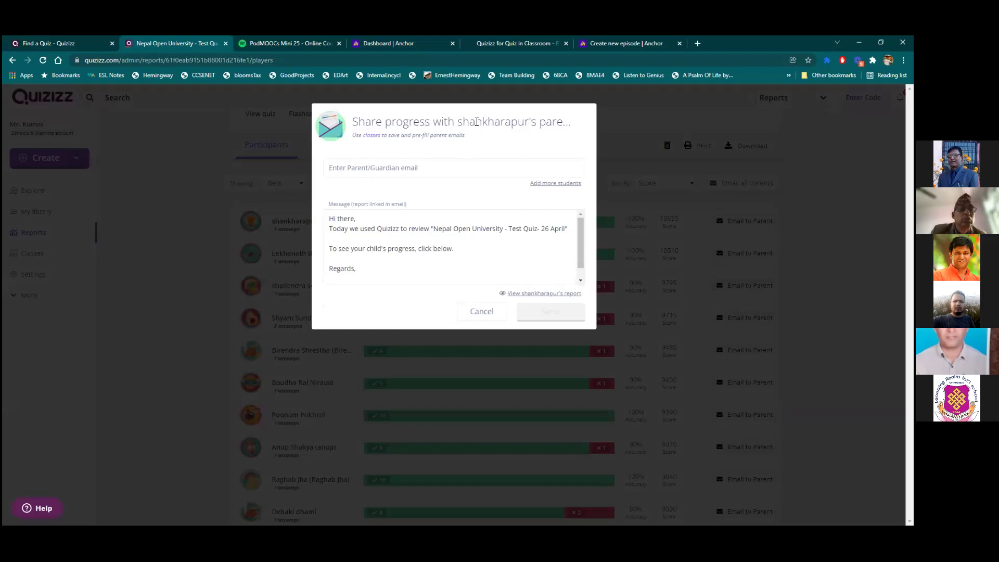
left_click_drag(477, 122, 381, 348)
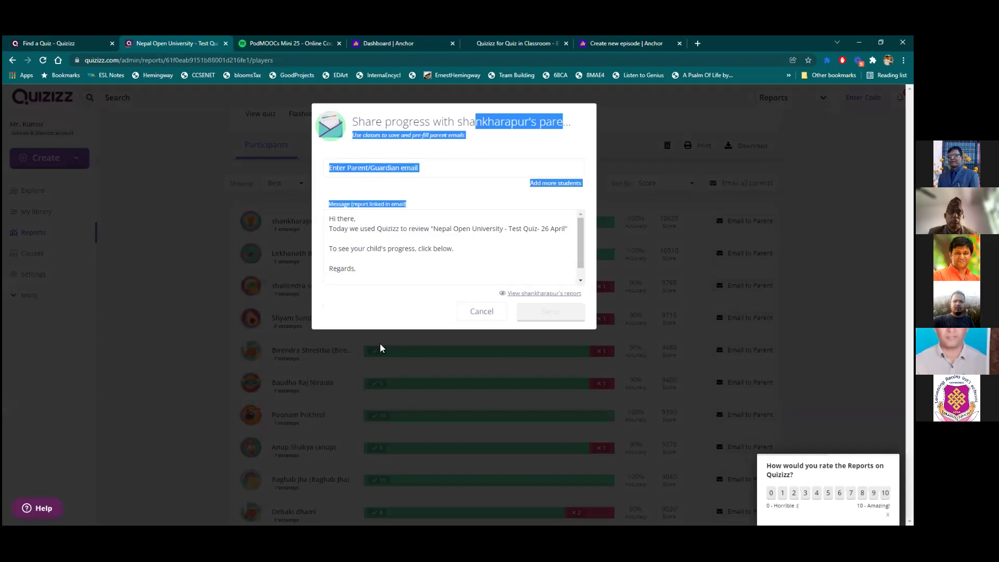
left_click(398, 172)
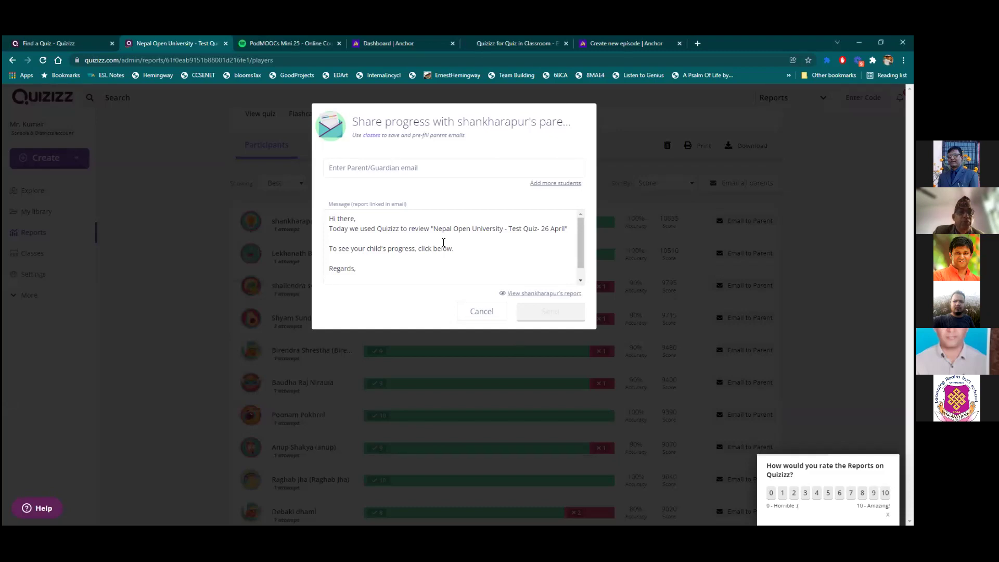
left_click(482, 313)
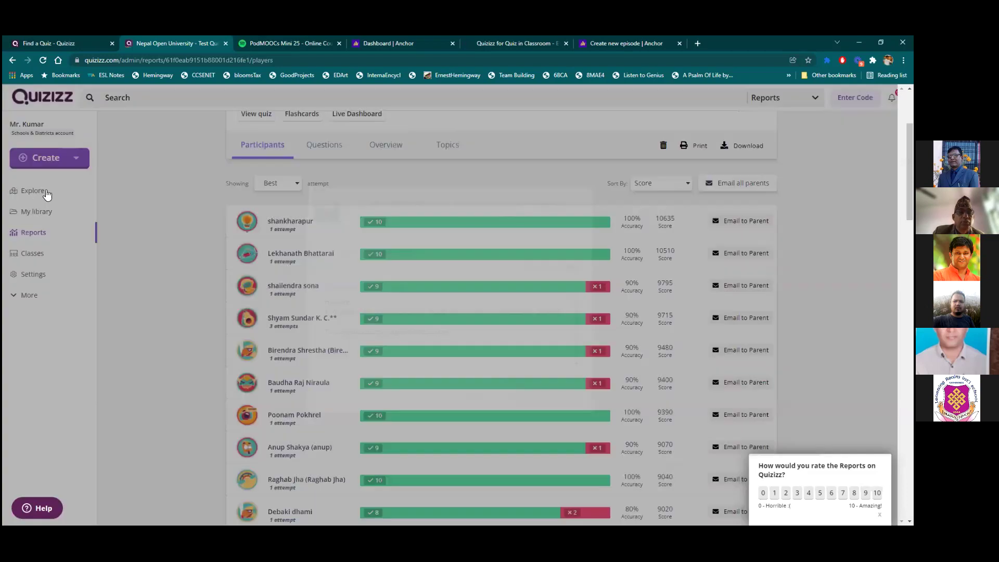
- Leave the quiz report and return to the Quizizz Explore page
scroll(318, 262, "up", 1)
scroll(319, 262, "up", 1)
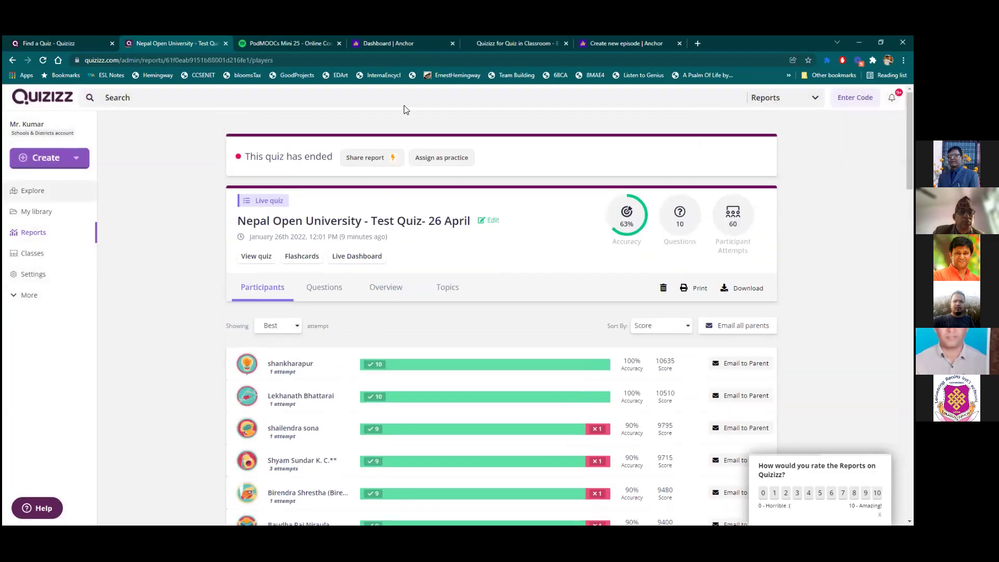
left_click(32, 191)
- Switch to the "Quizizz for Quiz in Classroom" article, skim its sections on features and hosting, and clear the address field
key("ctrl+5")
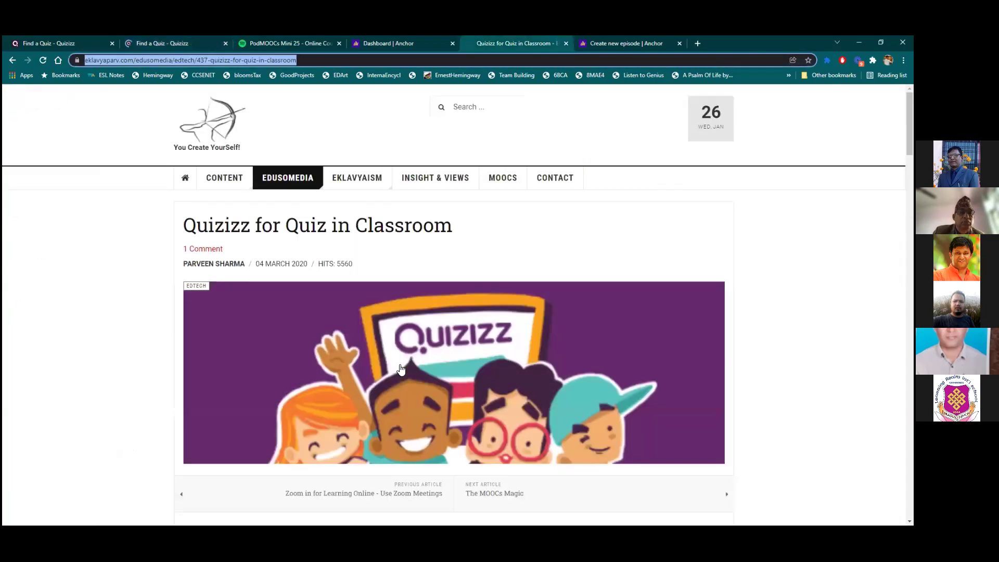
scroll(401, 370, "down", 3)
scroll(401, 370, "down", 1)
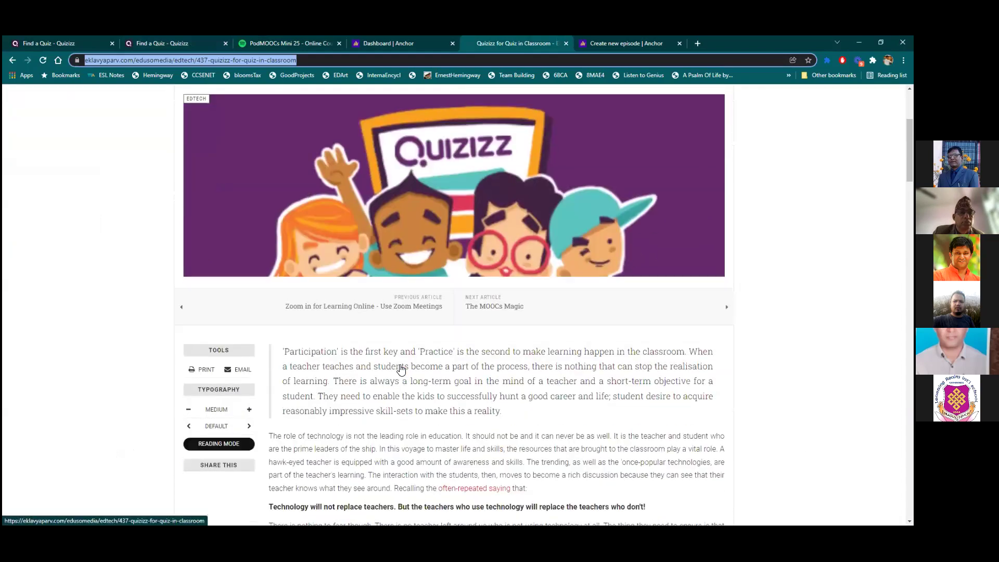
scroll(377, 364, "down", 5)
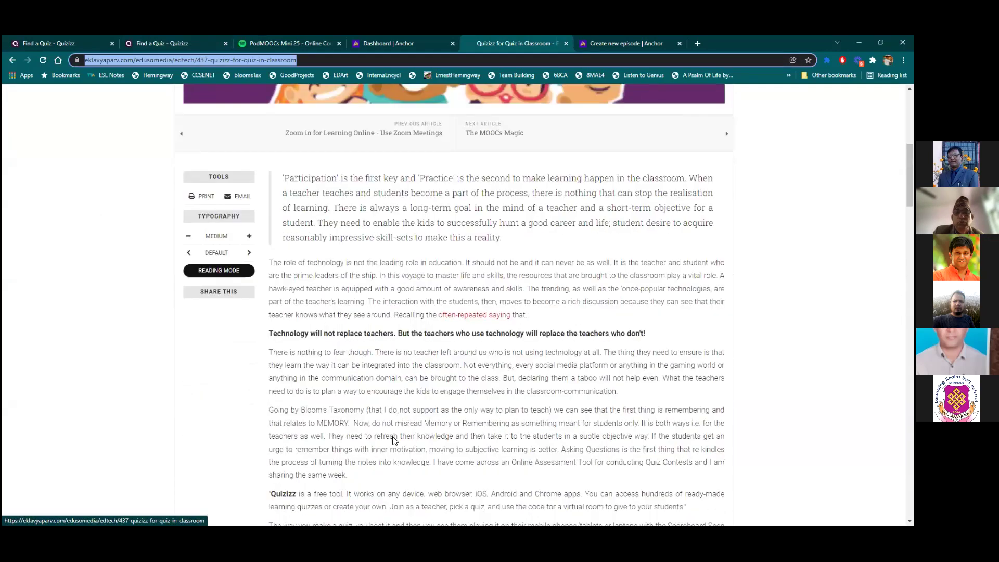
scroll(326, 443, "down", 10)
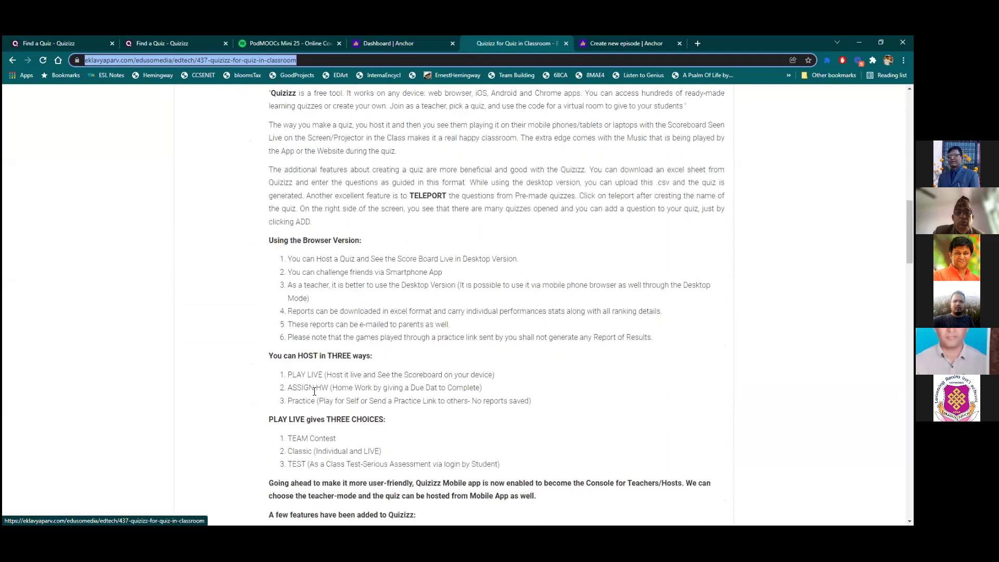
scroll(334, 383, "down", 5)
scroll(334, 312, "up", 7)
scroll(238, 435, "up", 6)
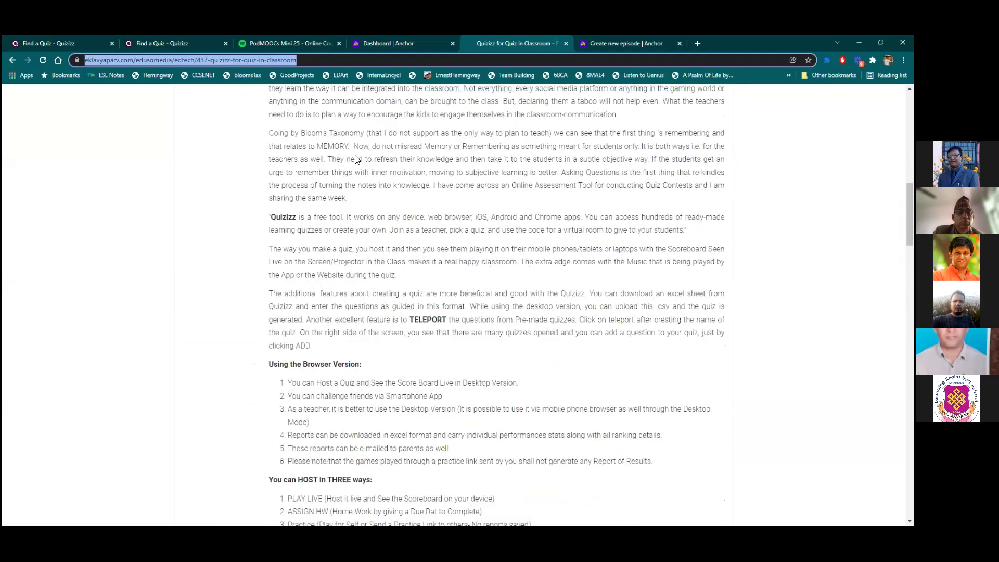
scroll(238, 435, "up", 12)
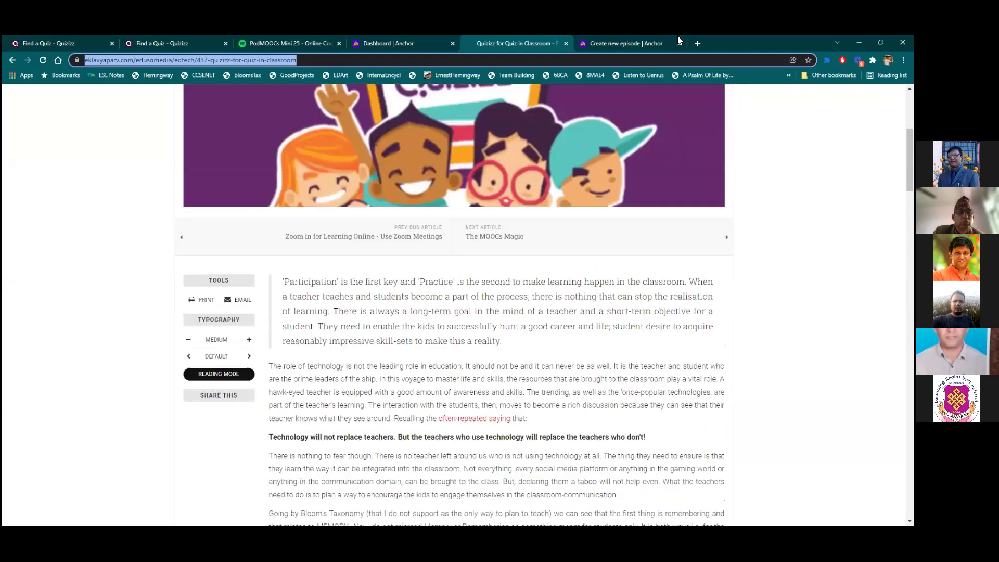
key("BackSpace")
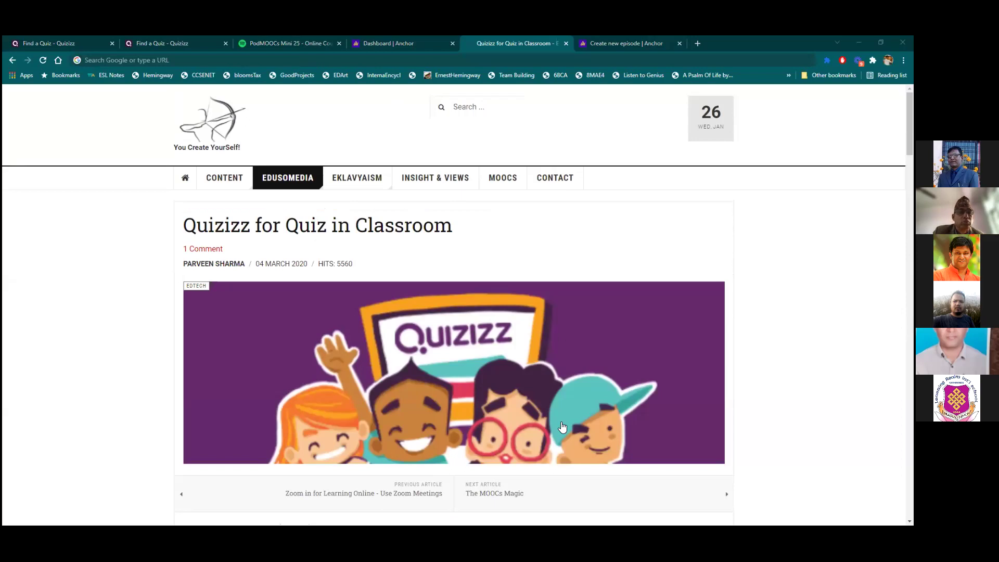
- Switch to the first Quizizz page and open the "Nepal Open University - Test Quiz- 26 April" report from the reports list
left_click(86, 41)
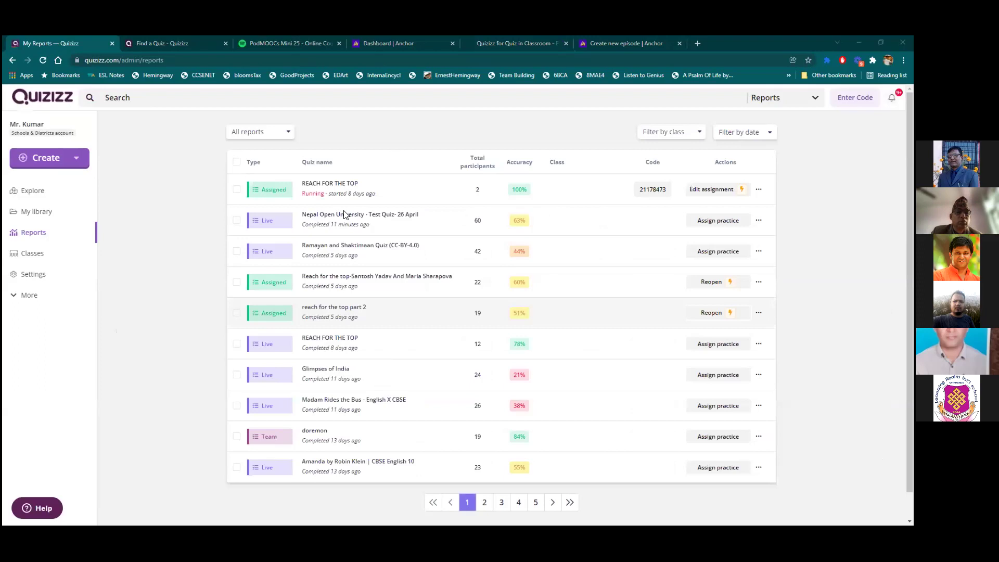
left_click(345, 215)
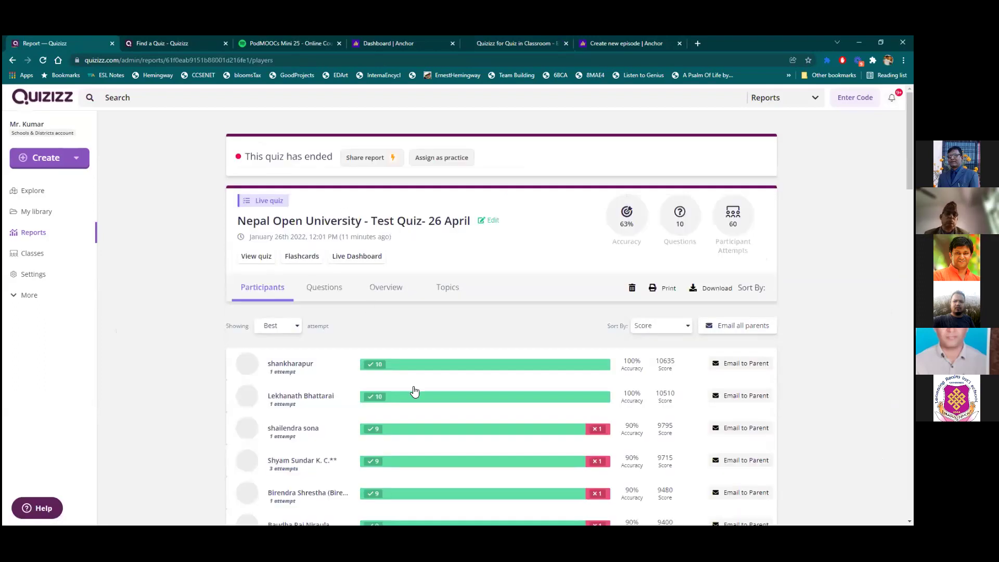
scroll(158, 338, "down", 3)
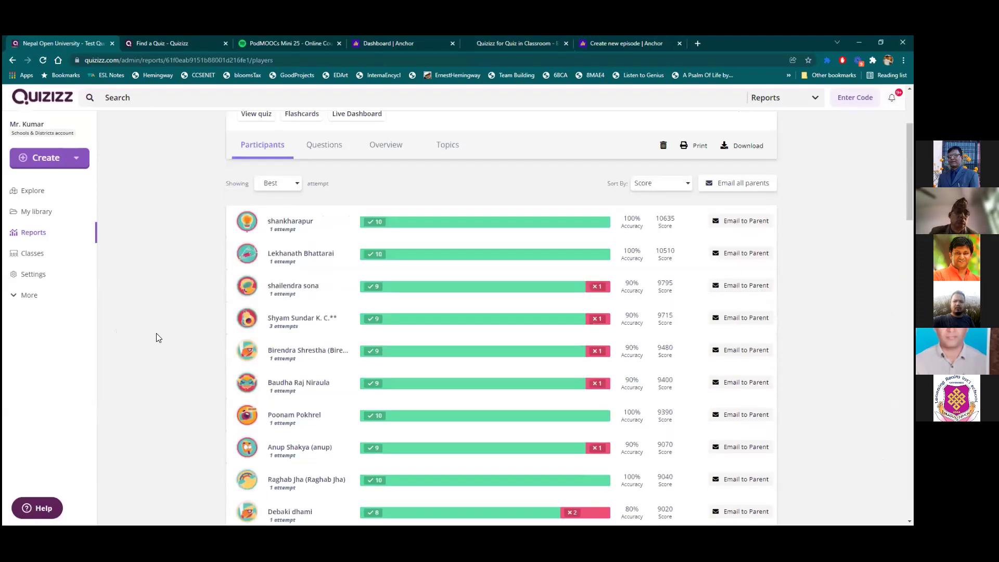
- Email the quiz progress report to the parent of the participant scoring 8475, pasting the guardian's email address as recipient
scroll(159, 338, "down", 2)
scroll(159, 338, "down", 3)
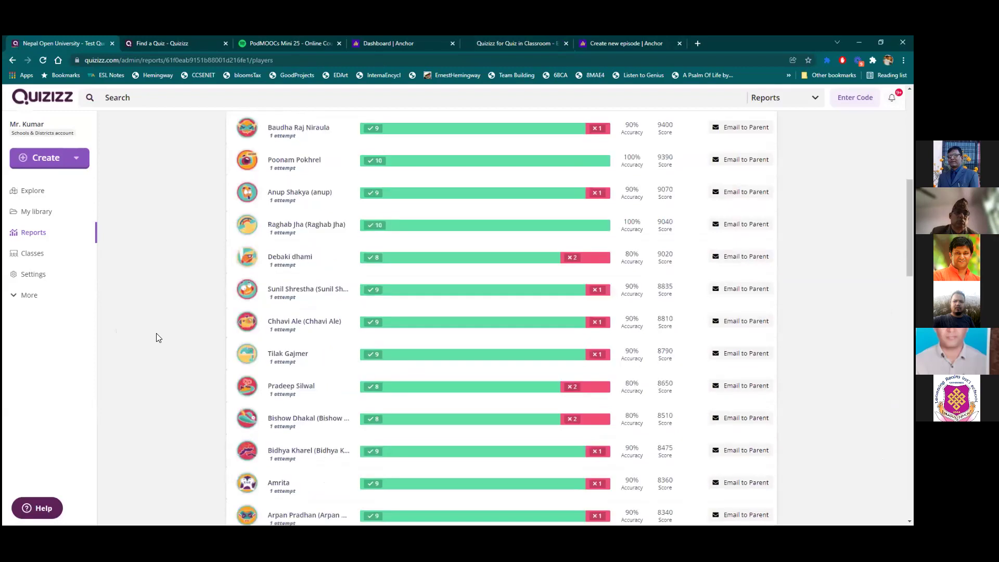
scroll(721, 437, "down", 1)
left_click(725, 423)
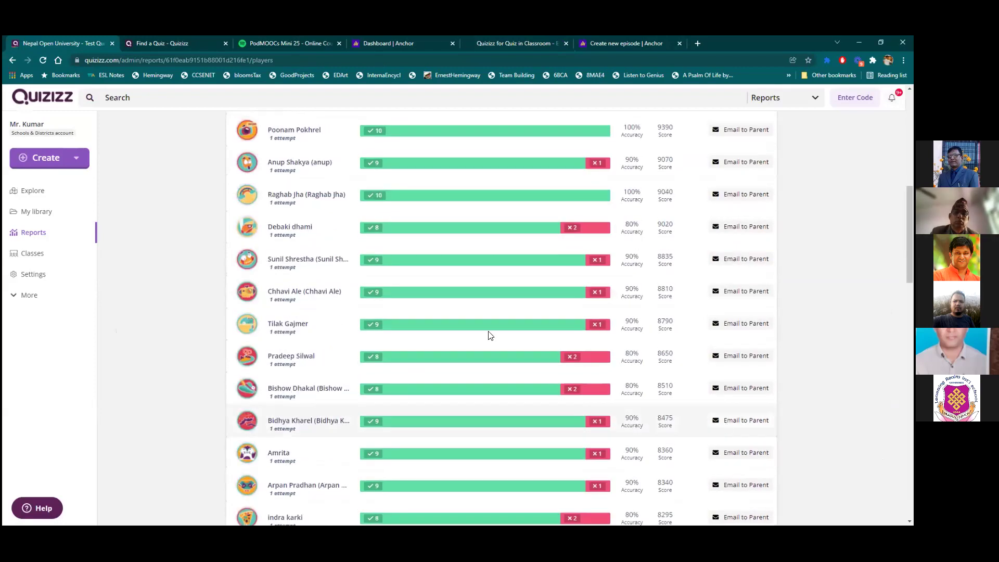
left_click(363, 172)
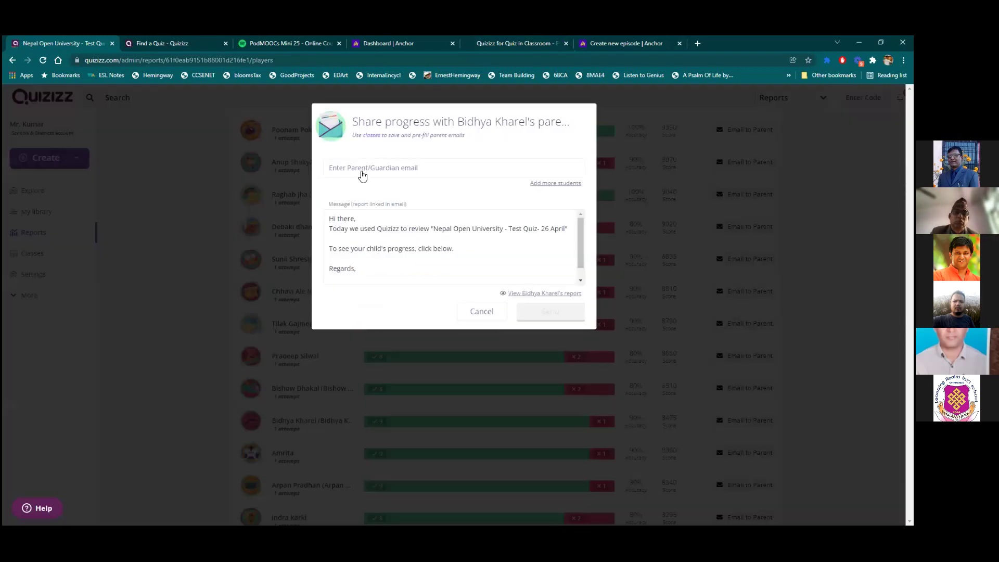
key("ctrl+v")
left_click(568, 316)
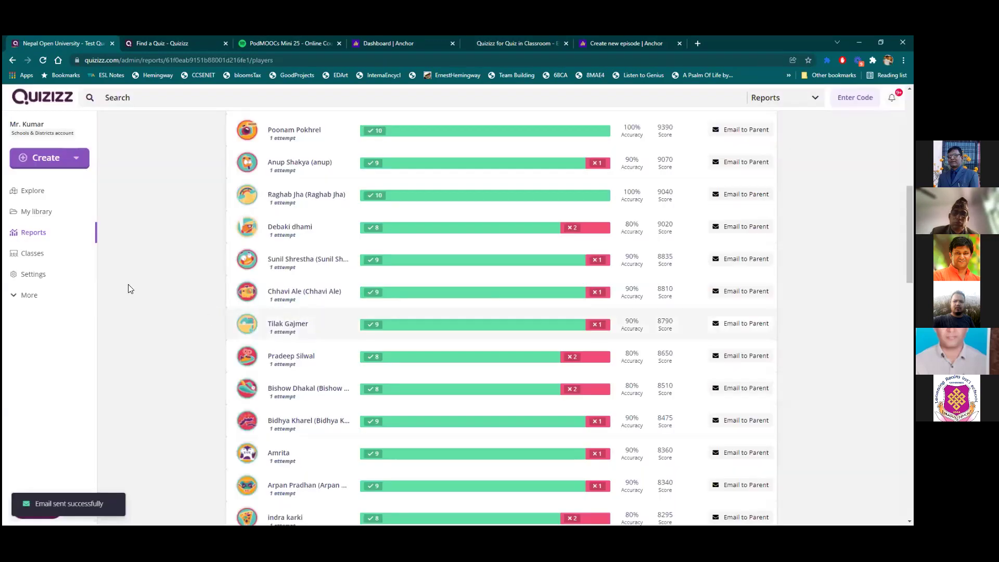
- Return to the list of all quiz reports and briefly check the create options
left_click(34, 235)
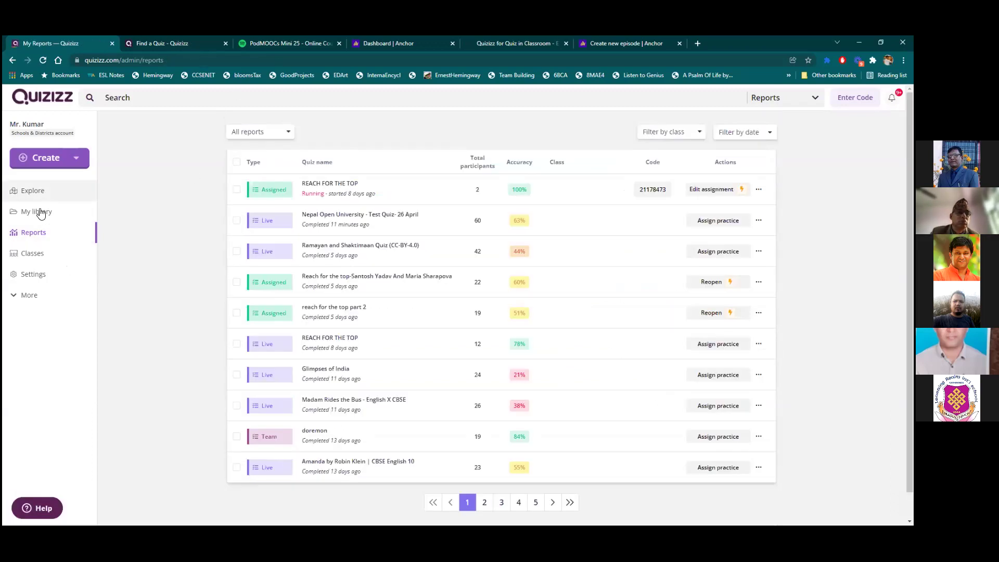
left_click(76, 165)
left_click(220, 381)
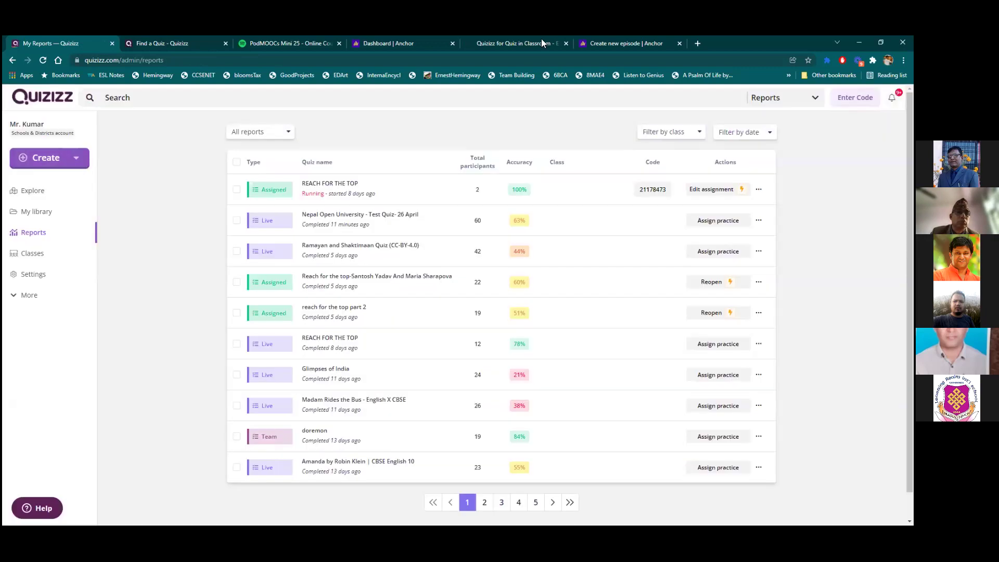
- View the Anchor dashboard briefly, and close both the Quizizz reports page and the Find a Quiz page
left_click(397, 37)
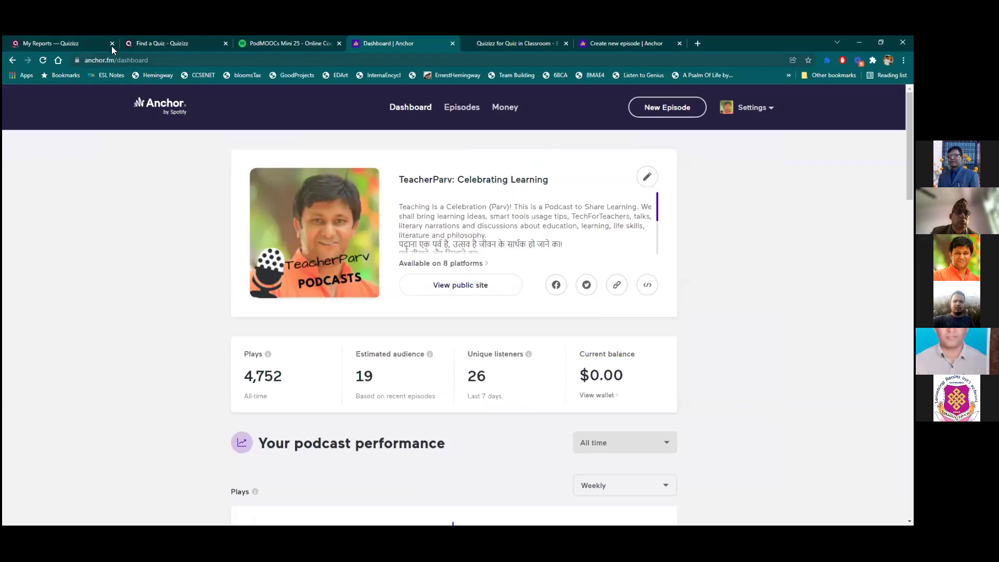
left_click(109, 46)
left_click(112, 44)
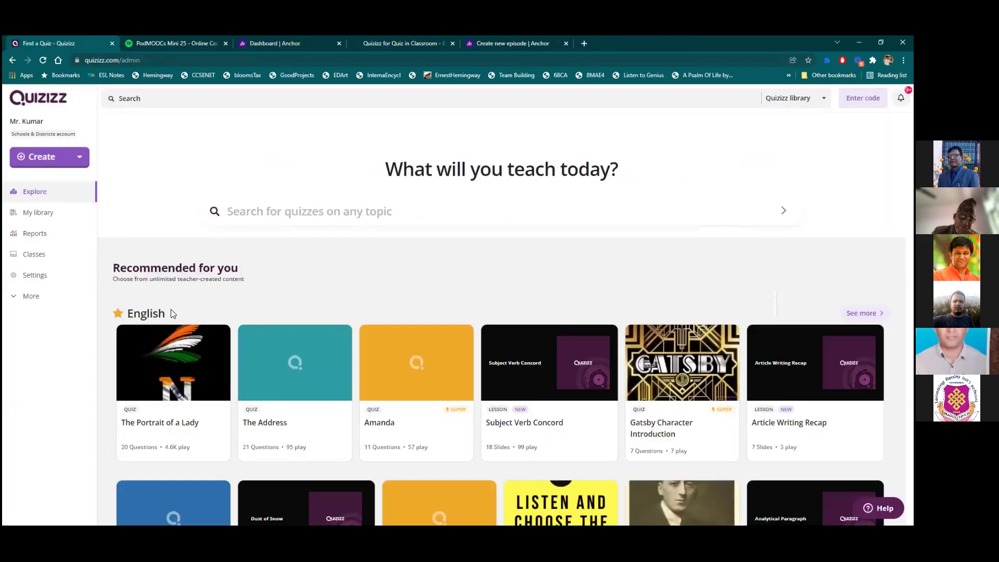
left_click(112, 44)
- Review the PodMOOCs Mini 25 episode description on Spotify, glancing at the Quizizz classroom article in between
scroll(299, 400, "down", 1)
left_click(279, 40)
left_click(76, 41)
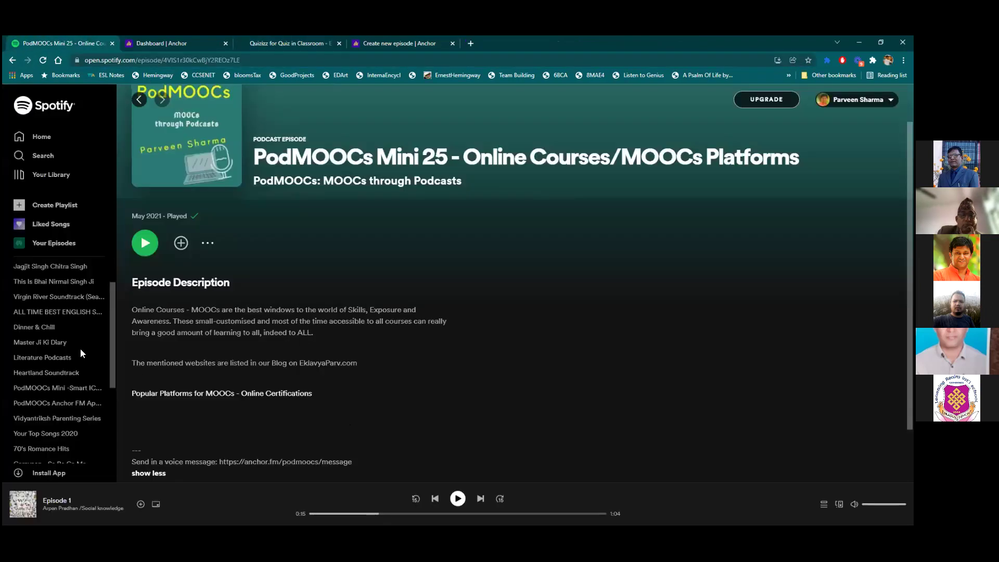
scroll(70, 315, "down", 1)
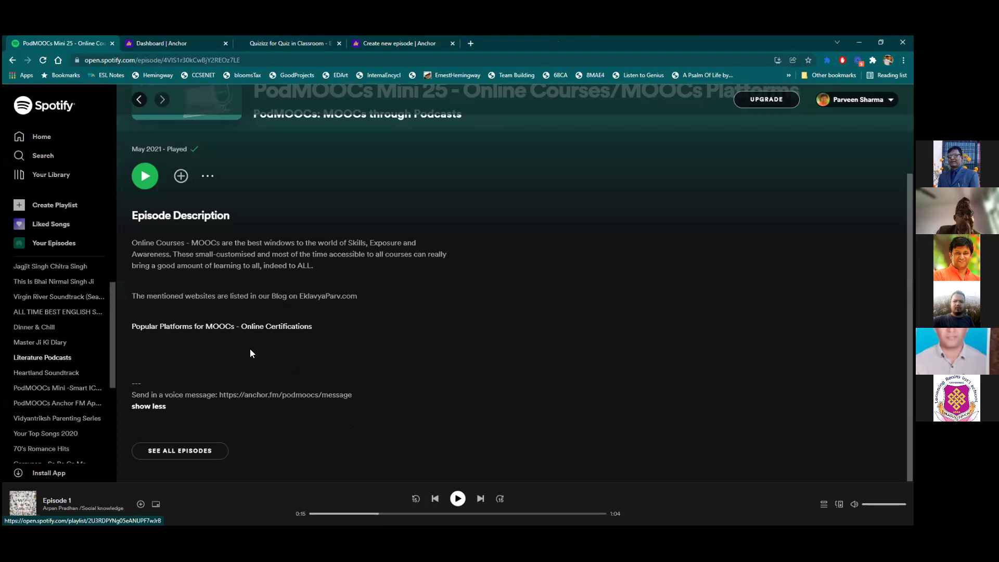